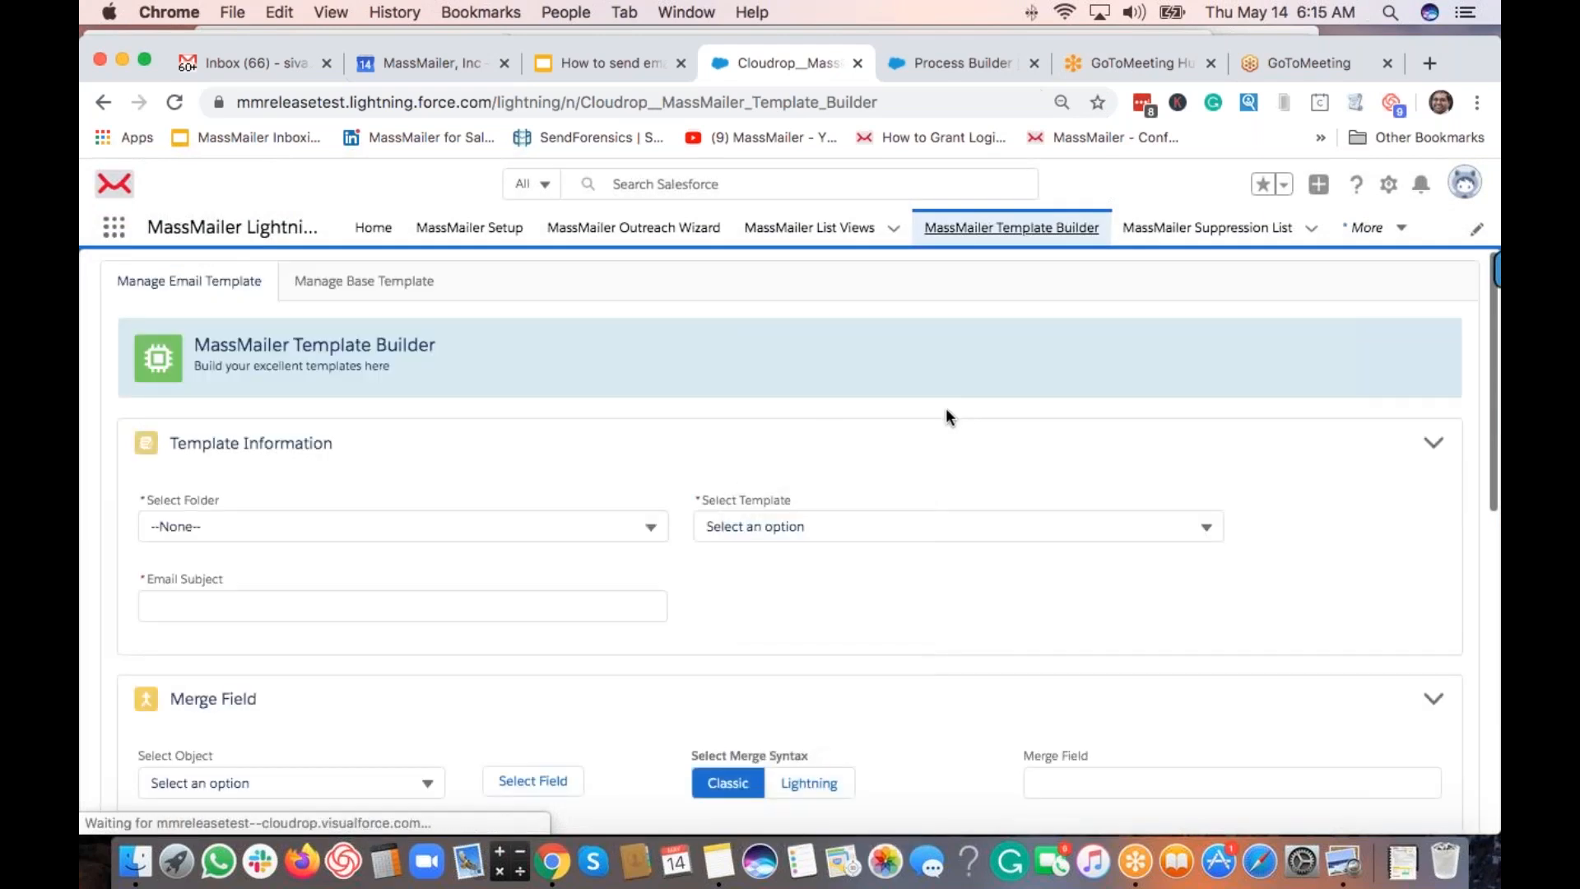
On the MassMailer Template Builder page, open the template folder list.
{"action": "left_click", "coordinate": [592, 527]}
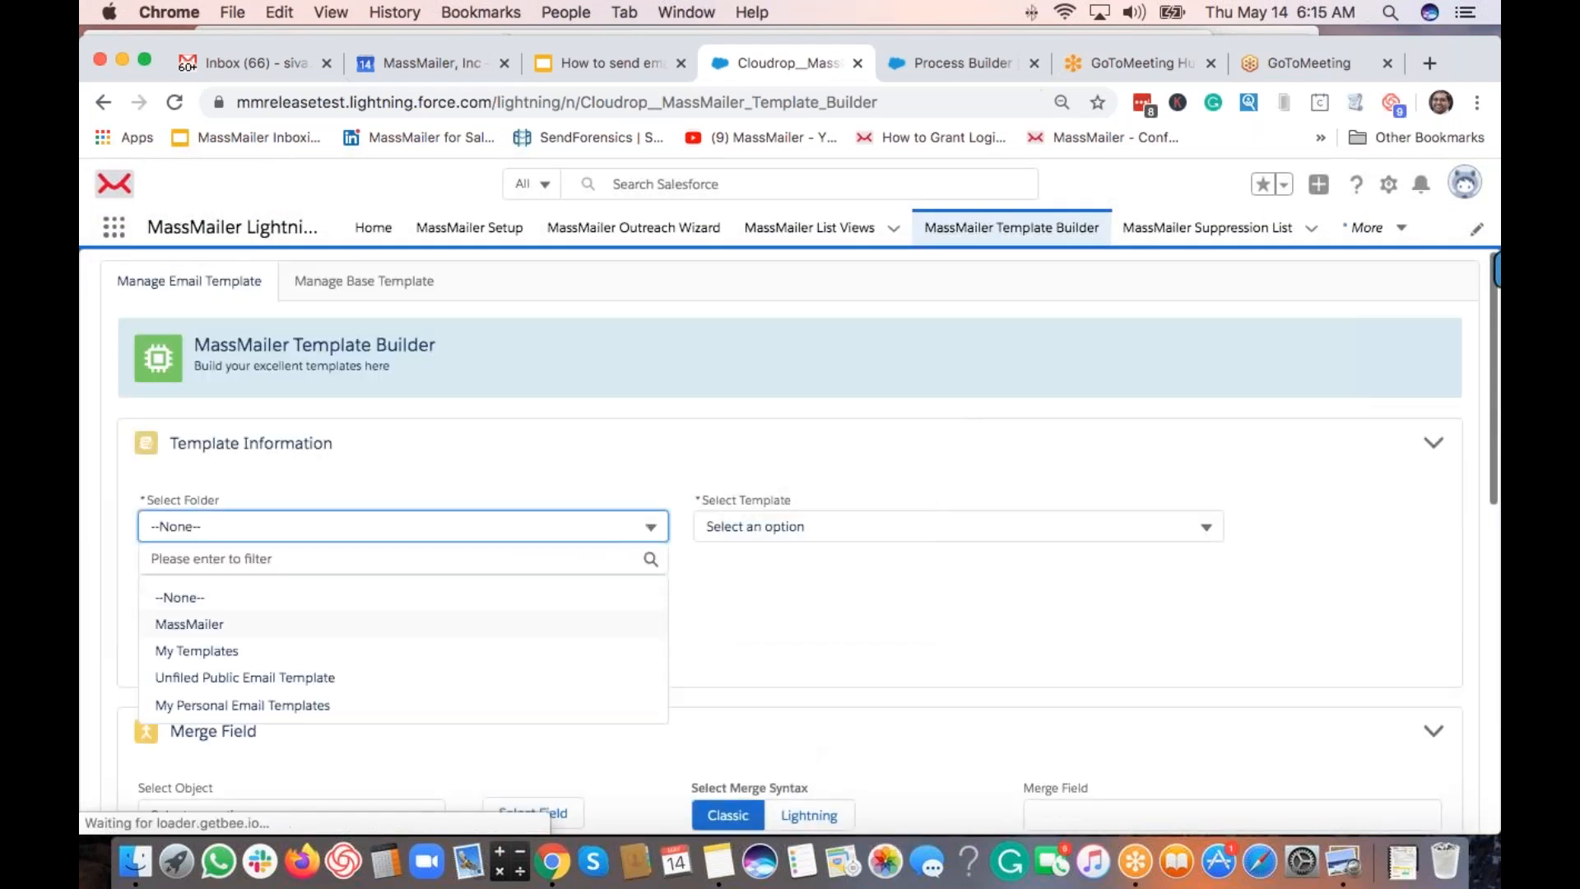
Choose the MassMailer folder and start creating a new template.
{"action": "left_click", "coordinate": [576, 621]}
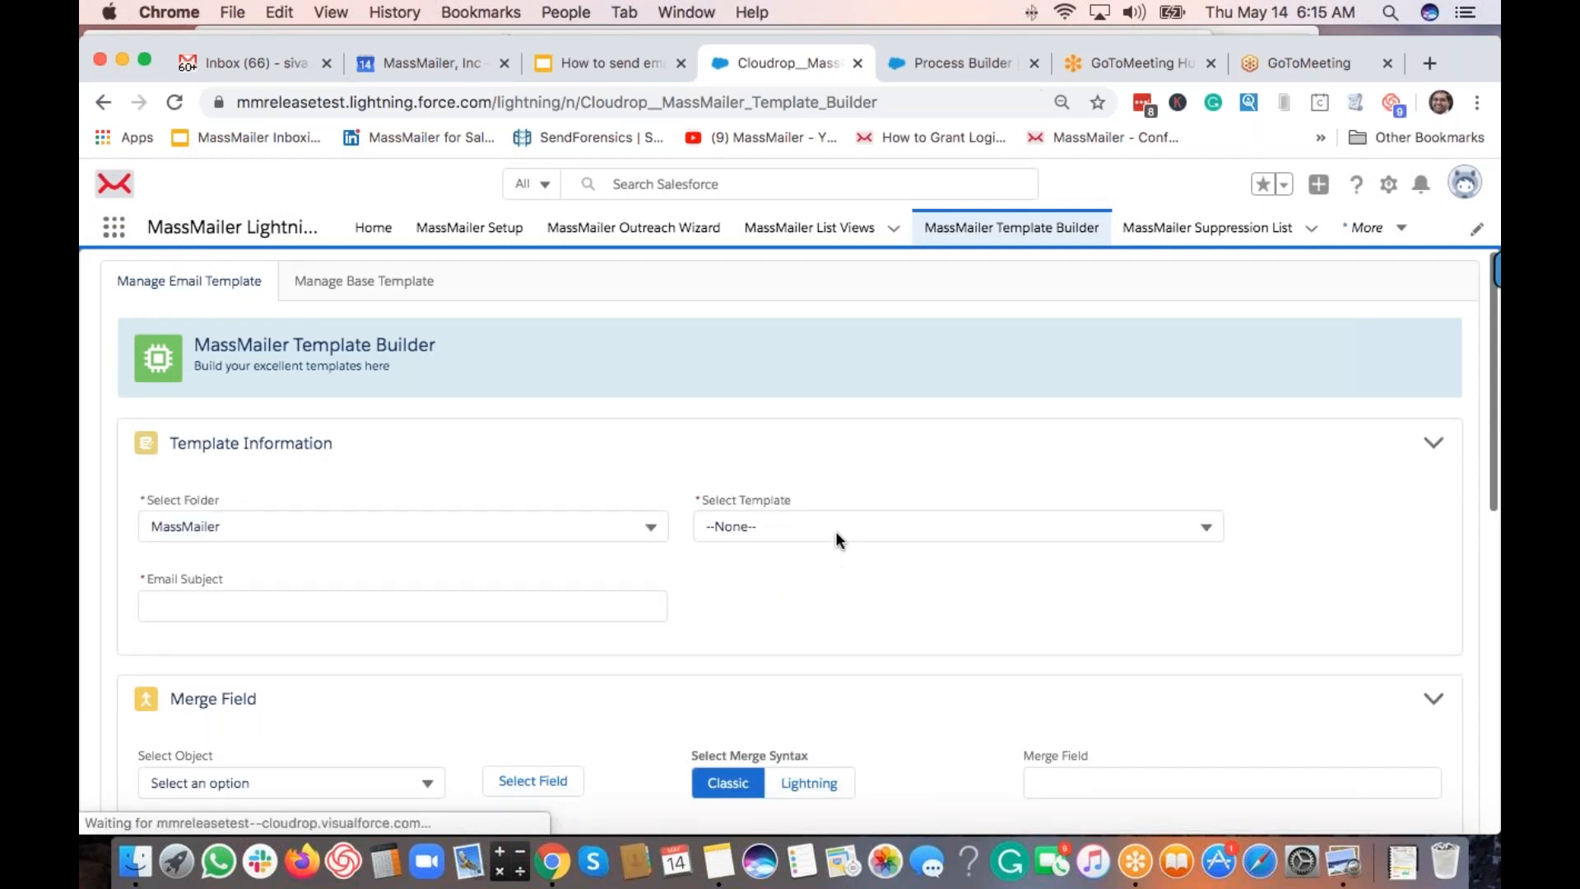
{"action": "left_click", "coordinate": [836, 530]}
{"action": "left_click", "coordinate": [825, 624]}
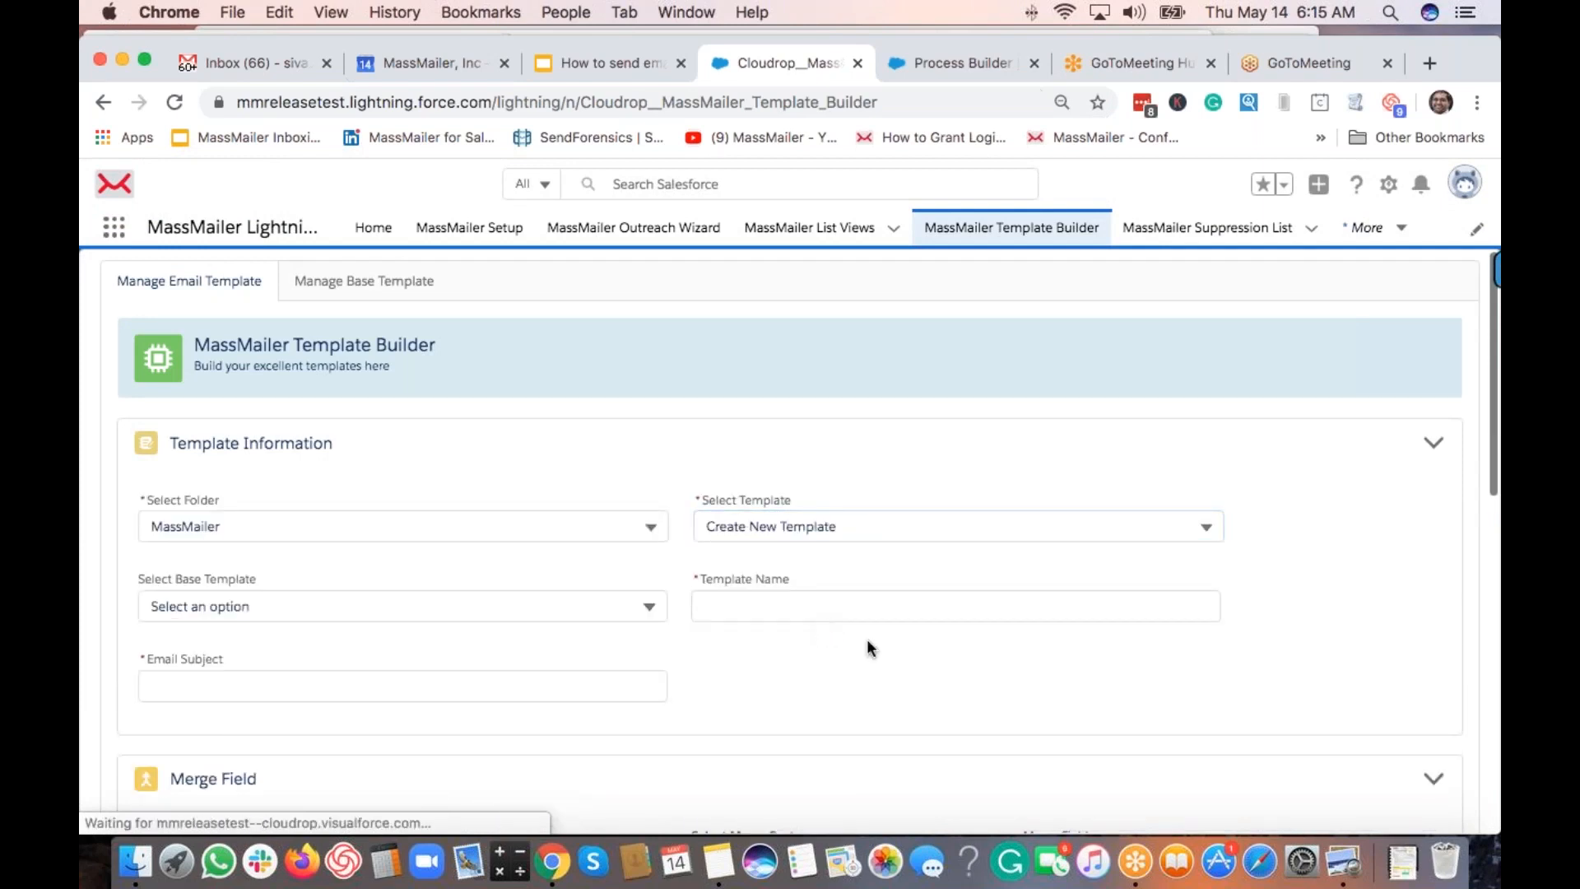
Name the template 'My lead alert email template' with subject 'my lead email alert subject'.
{"action": "left_click", "coordinate": [812, 595]}
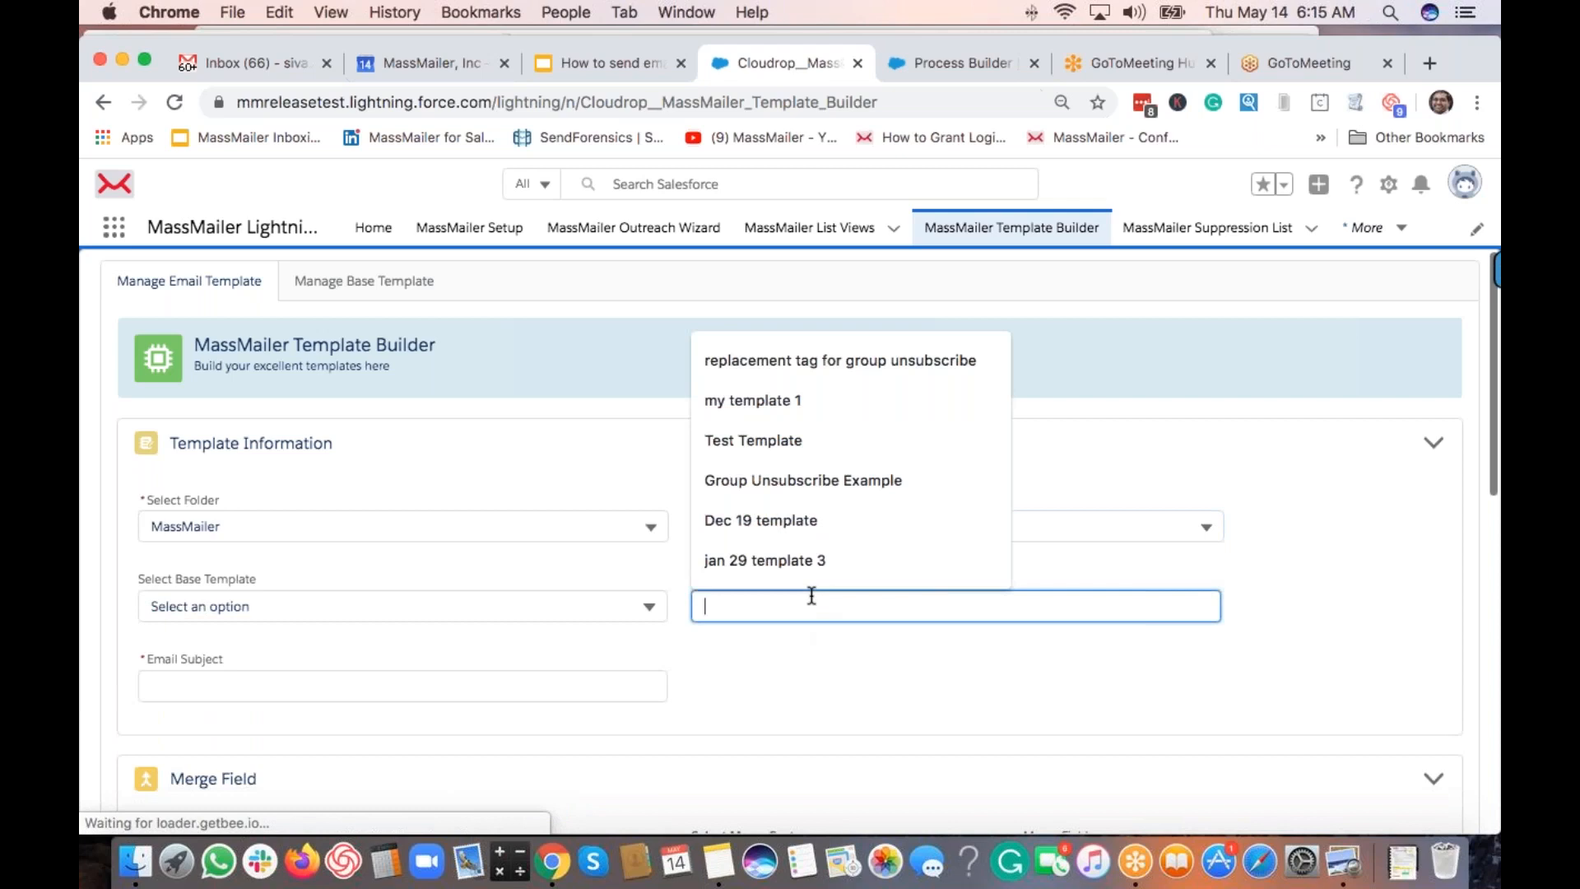
{"action": "type", "text": "L"}
{"action": "key", "text": "BackSpace"}
{"action": "type", "text": "My leada"}
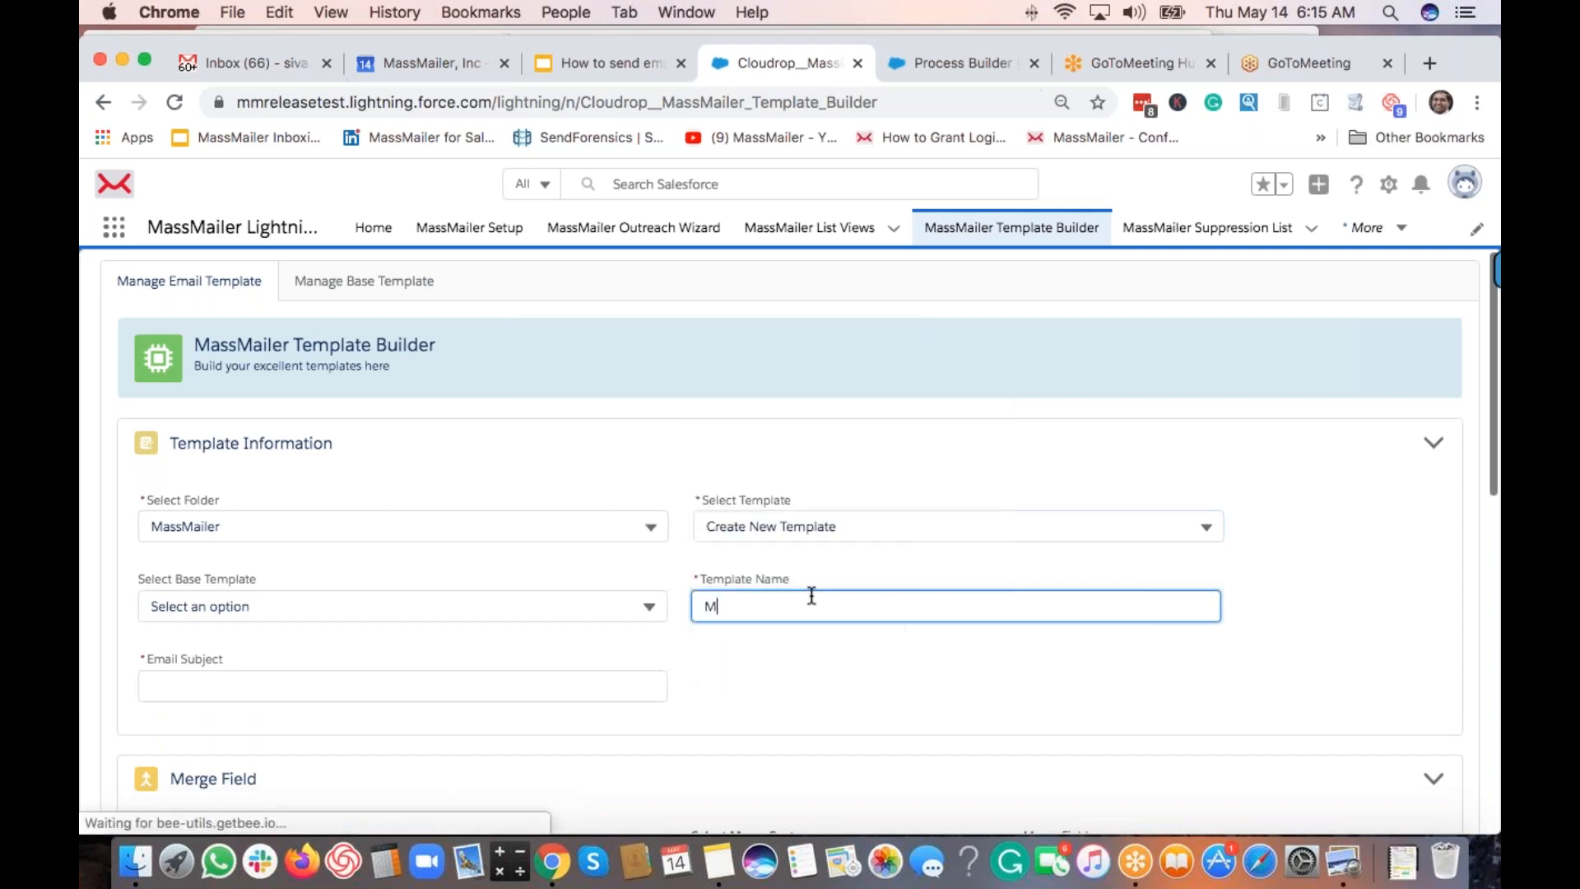
{"action": "key", "text": "BackSpace"}
{"action": "key", "text": "BackSpace"}
{"action": "type", "text": "a"}
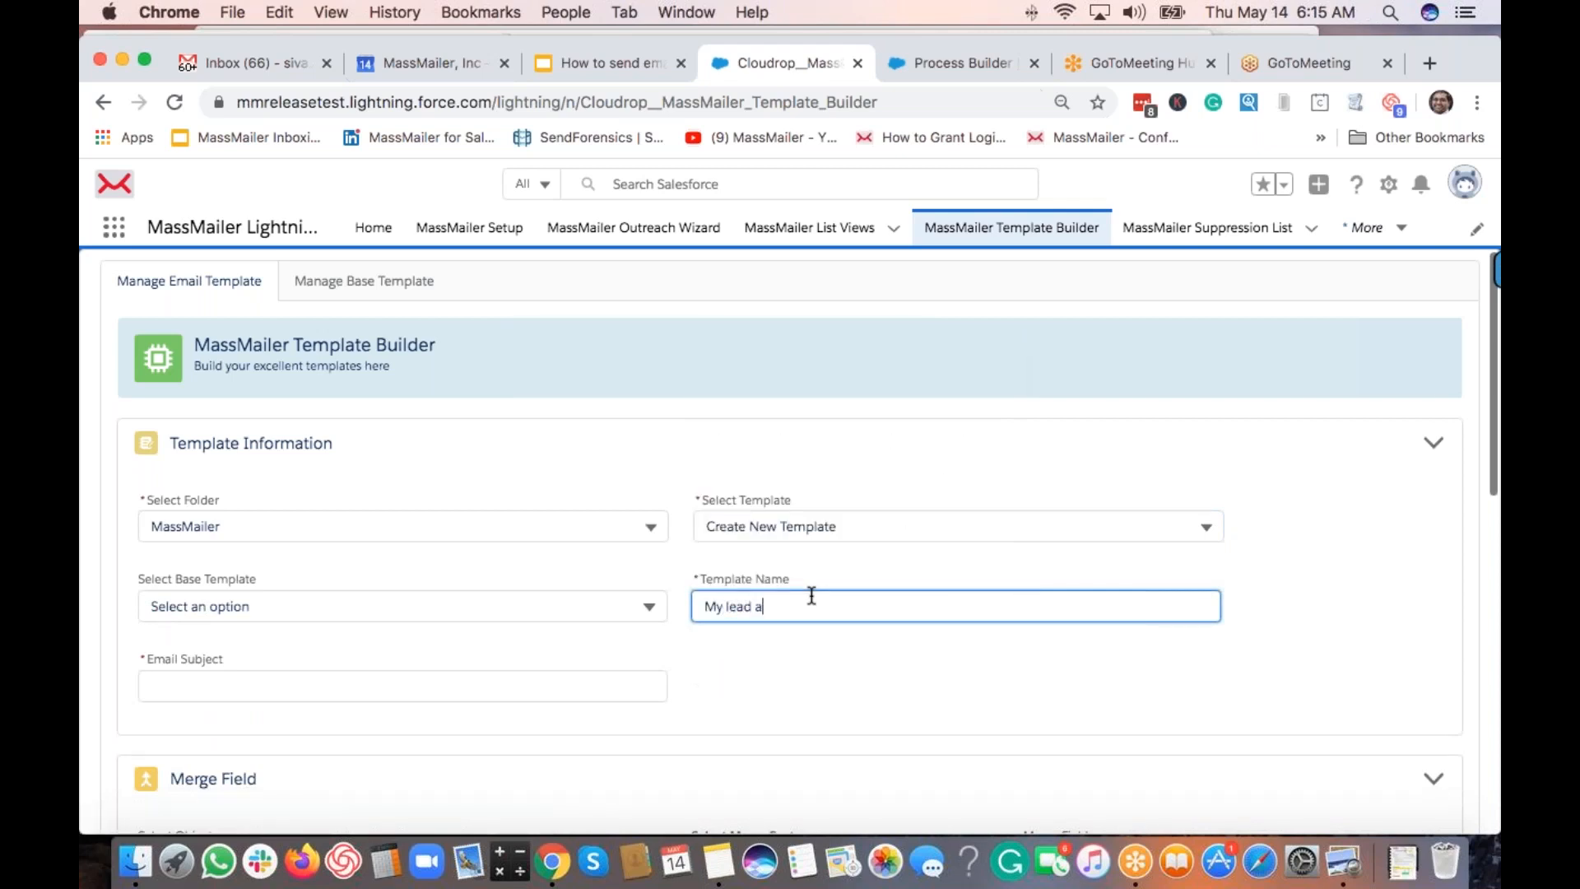
{"action": "type", "text": "lert email templteate"}
{"action": "key", "text": "Tab"}
{"action": "type", "text": "my l"}
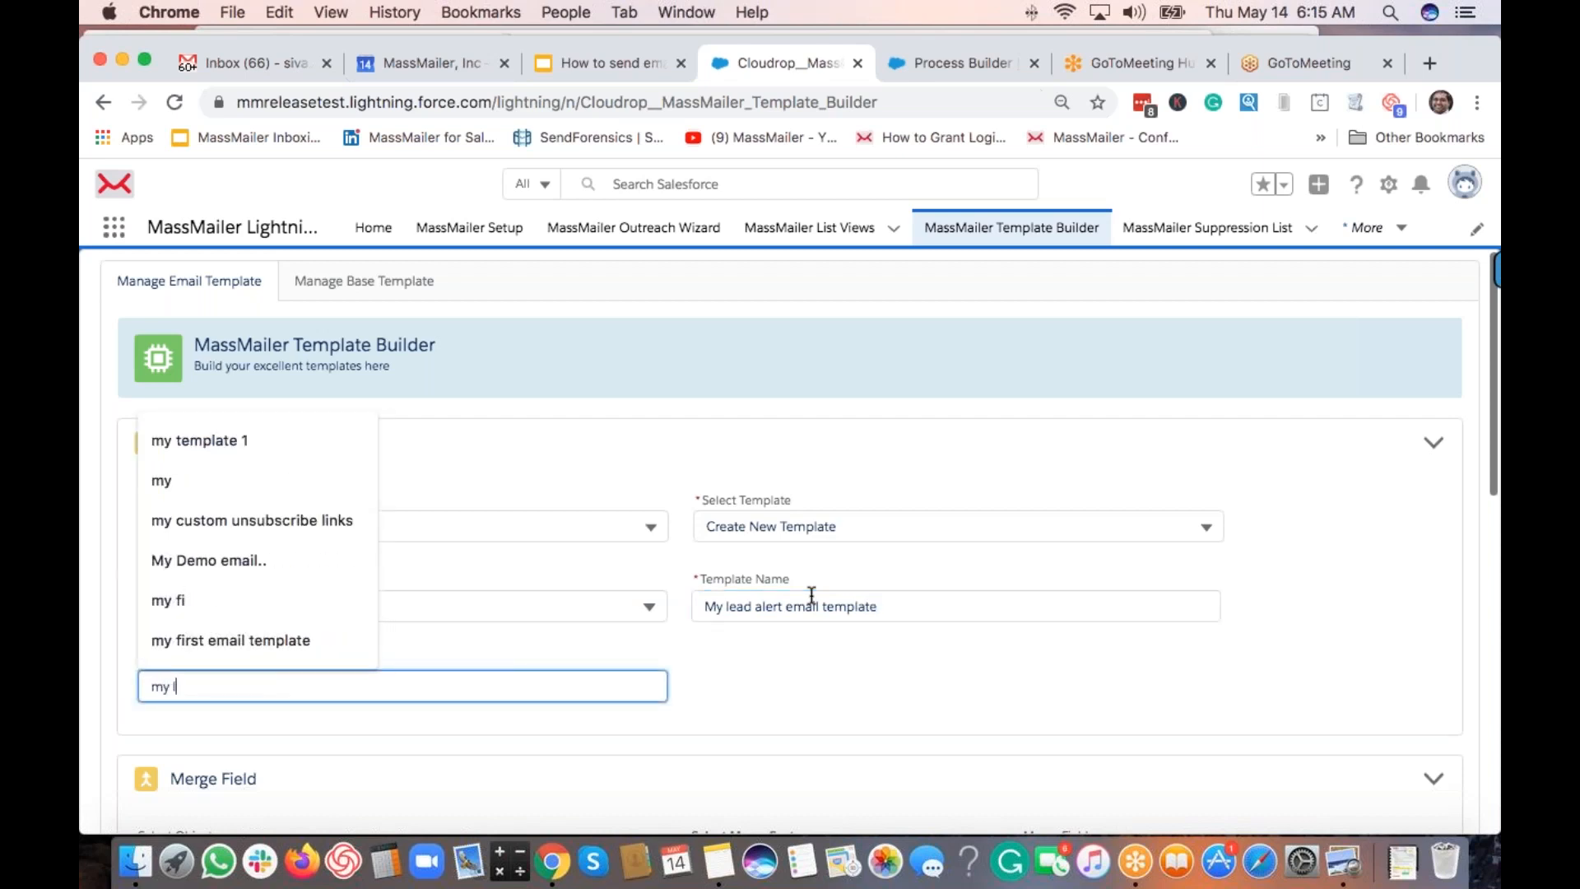
{"action": "type", "text": "ead email"}
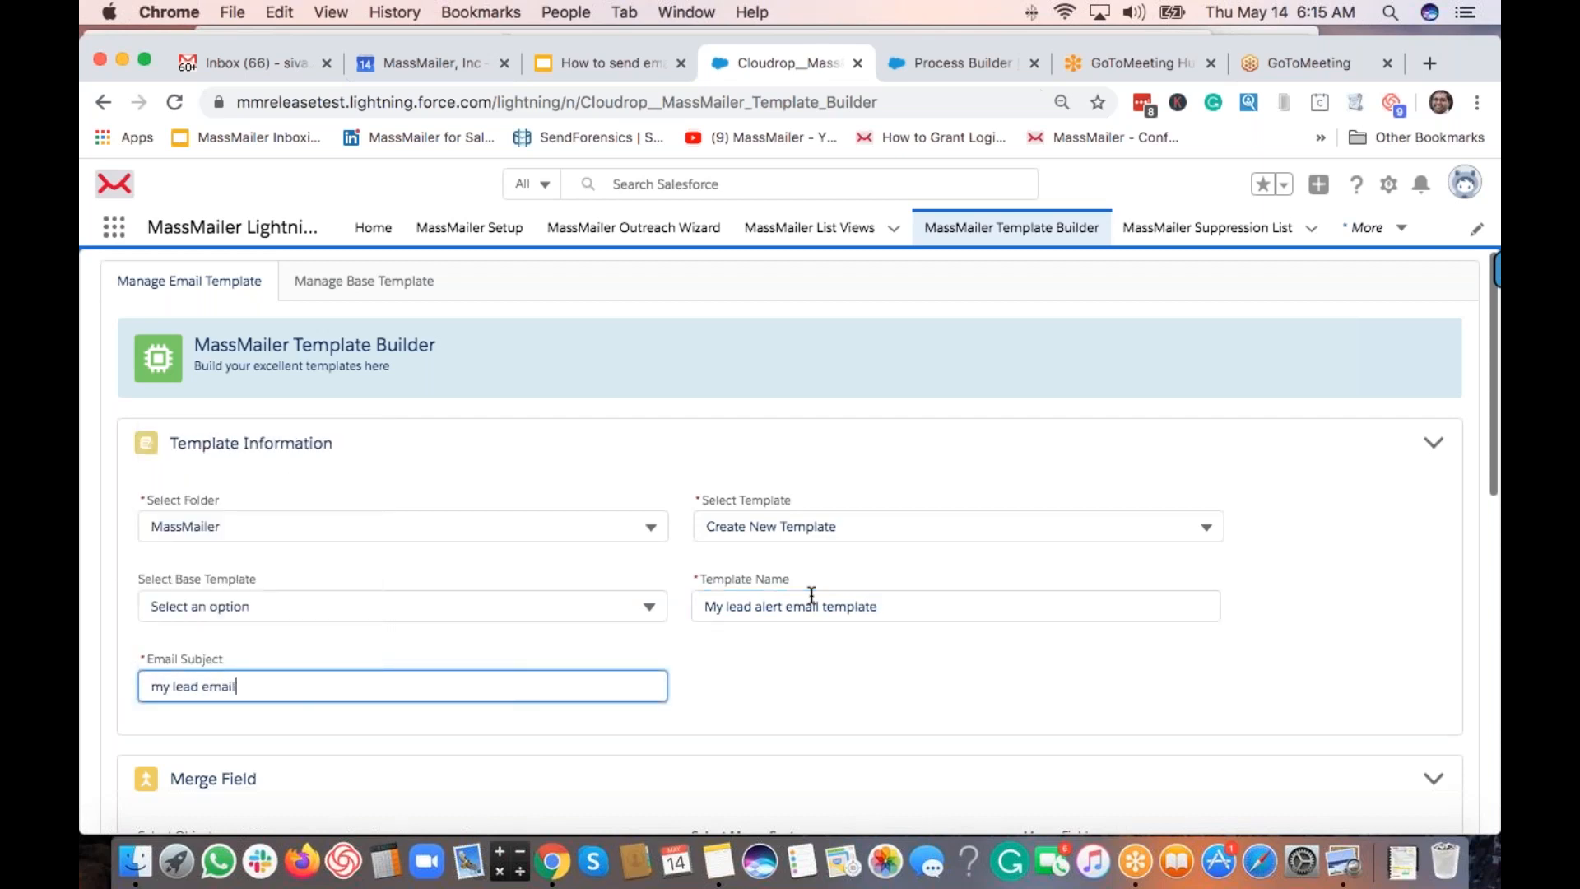
{"action": "type", "text": " lert"}
{"action": "type", "text": "alert"}
{"action": "type", "text": " s"}
{"action": "type", "text": "ubject.."}
{"action": "scroll", "coordinate": [811, 594], "scroll_direction": "down", "scroll_amount": 6}
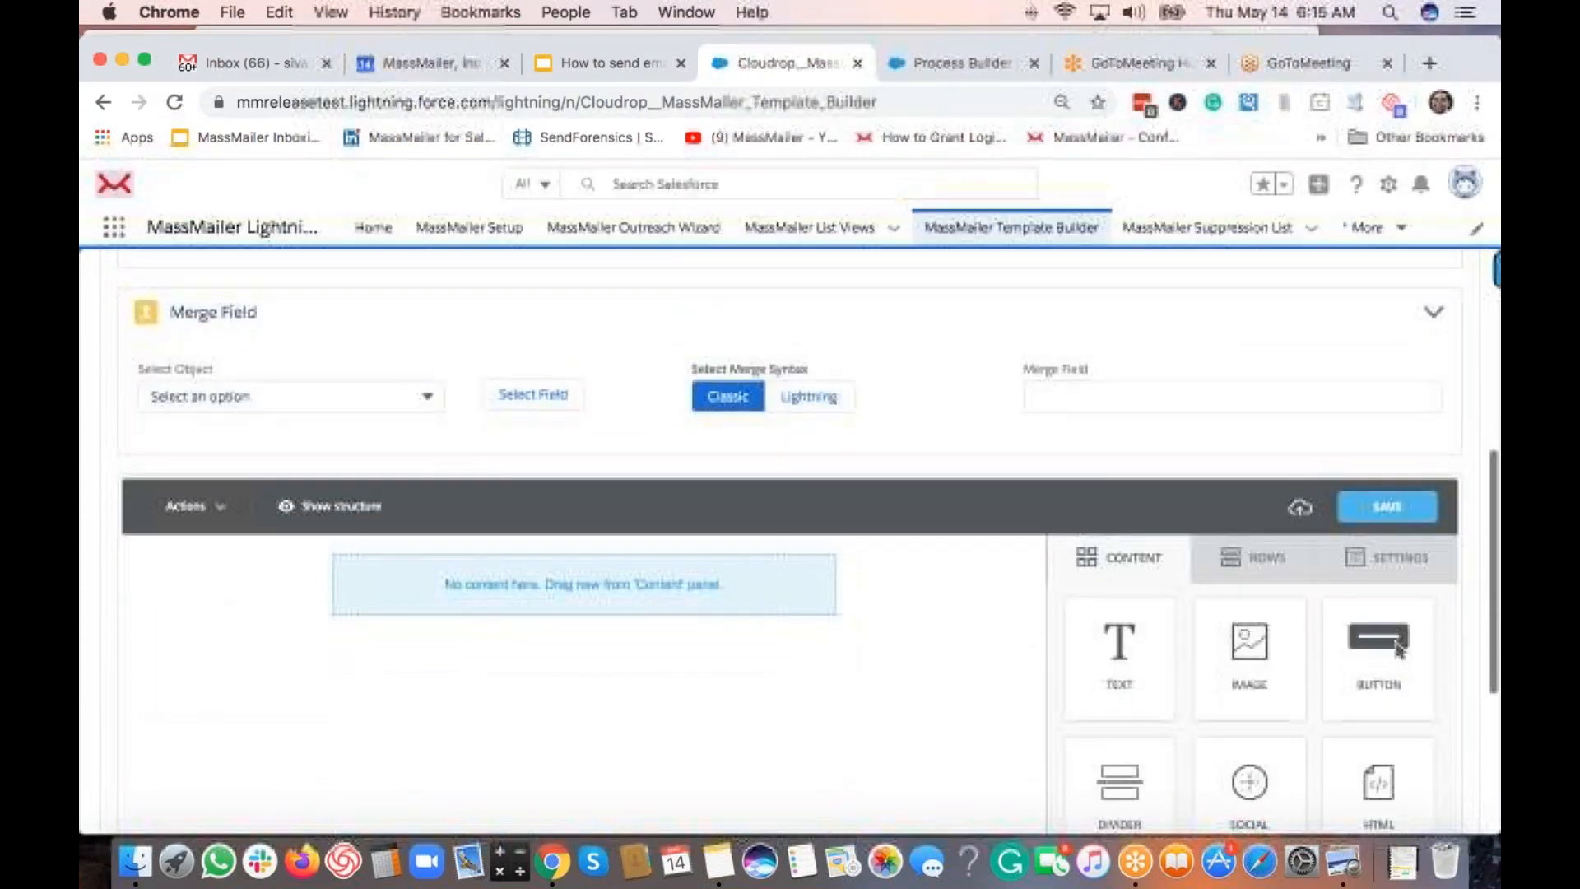
Add a Text block and a Social block to the empty email body.
{"action": "left_click_drag", "start_coordinate": [1118, 649], "coordinate": [748, 574]}
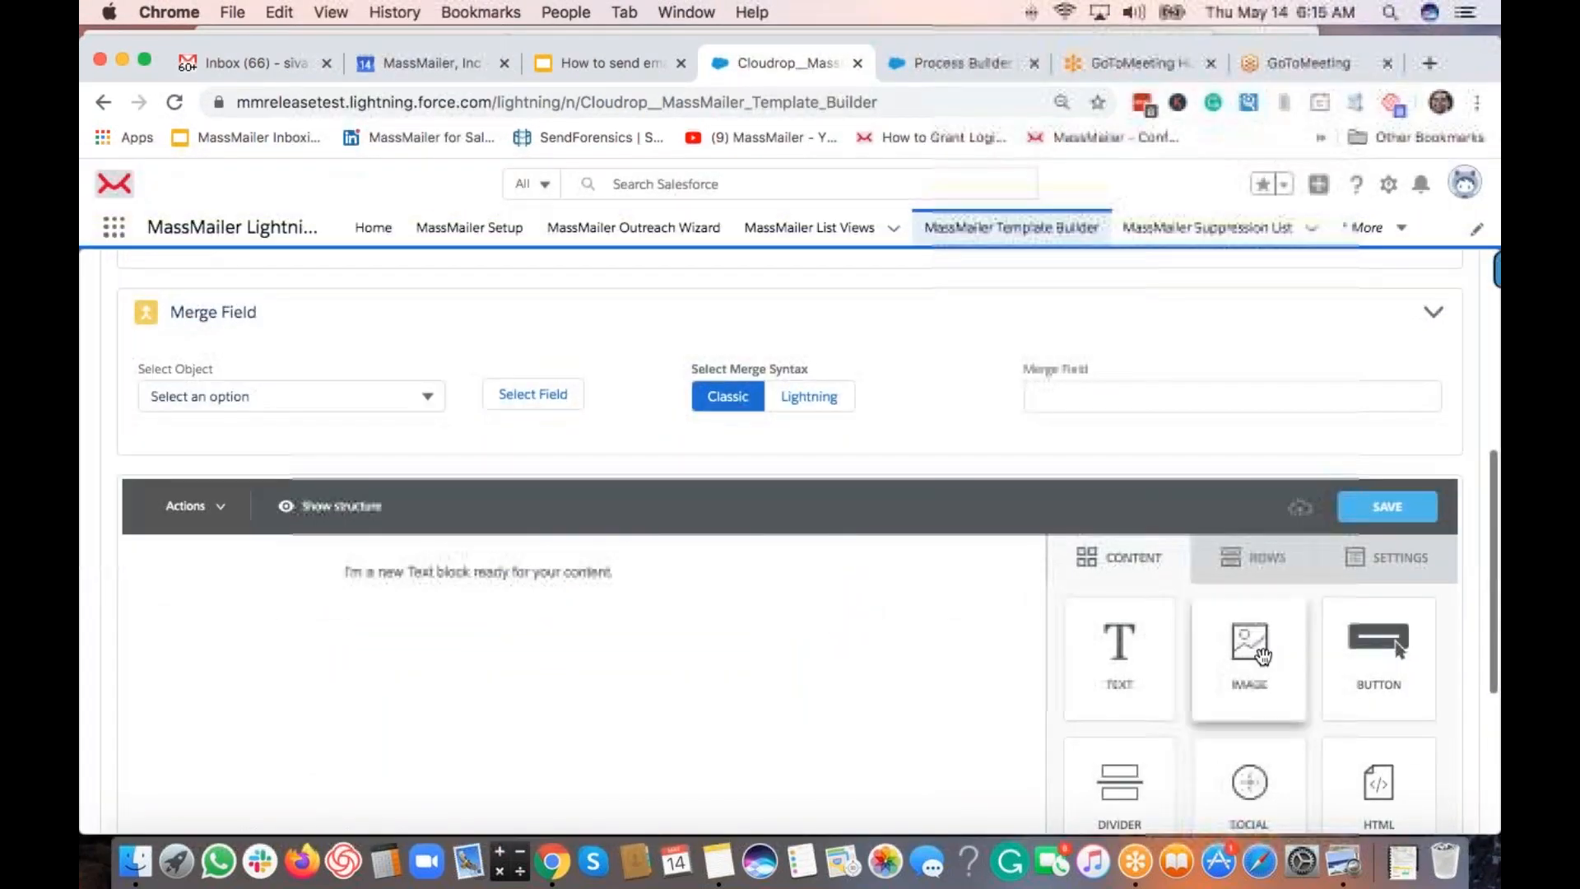
{"action": "scroll", "coordinate": [1255, 699], "scroll_direction": "down", "scroll_amount": 2}
{"action": "left_click_drag", "start_coordinate": [1251, 716], "coordinate": [634, 476]}
Write 'Dear' and 'This is a sample email alert.' on separate lines in the text block.
{"action": "left_click", "coordinate": [661, 479]}
{"action": "key", "text": "Return"}
{"action": "key", "text": "Up"}
{"action": "type", "text": "Dear"}
{"action": "key", "text": "Return"}
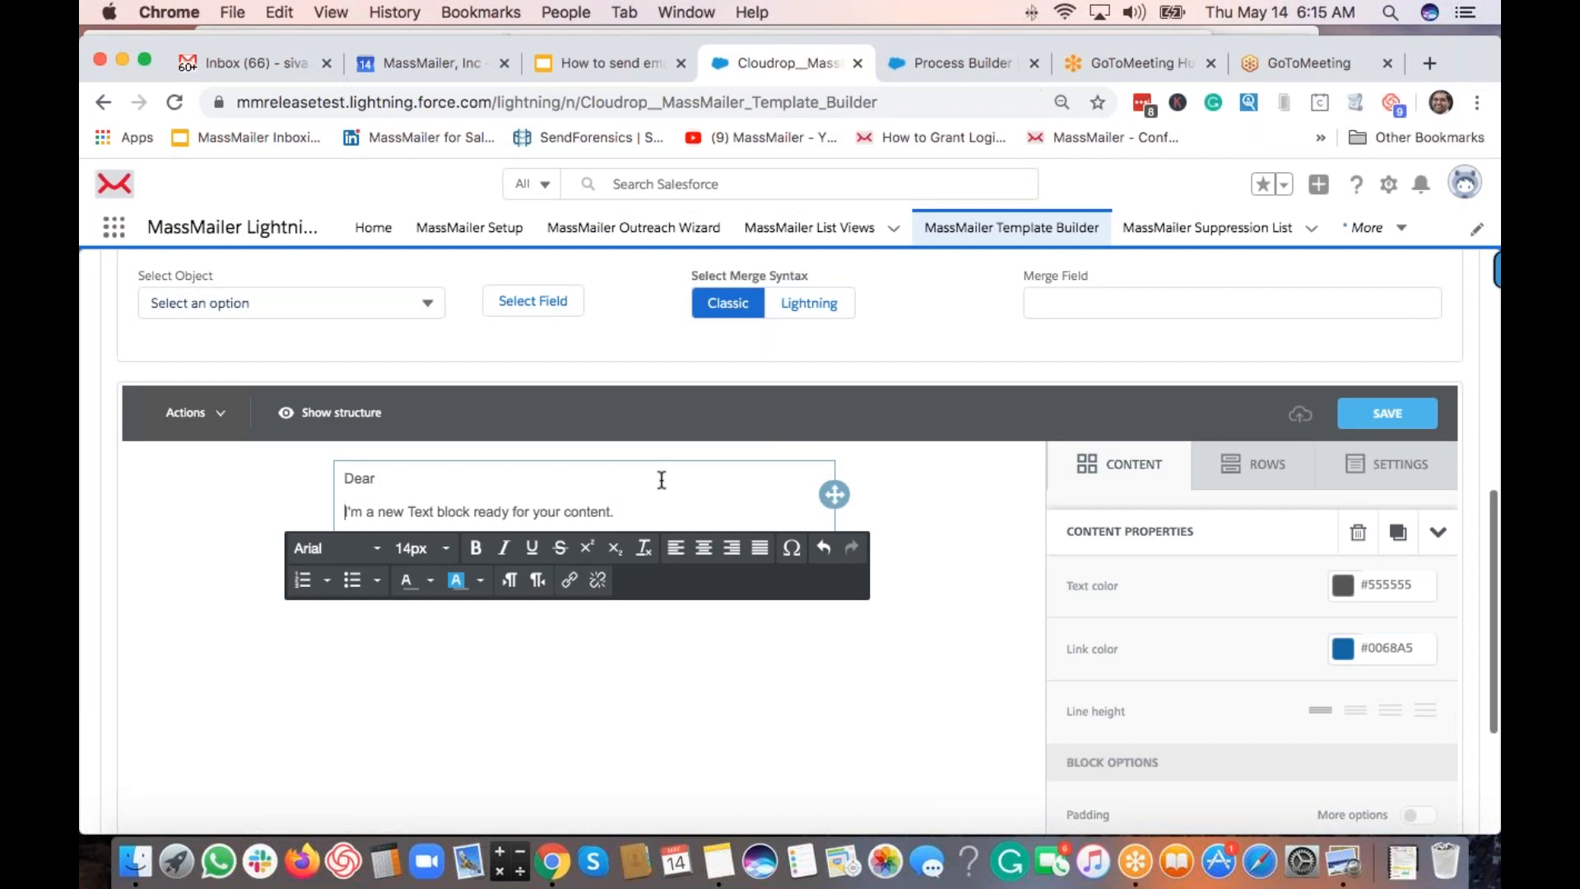
{"action": "type", "text": "This is a"}
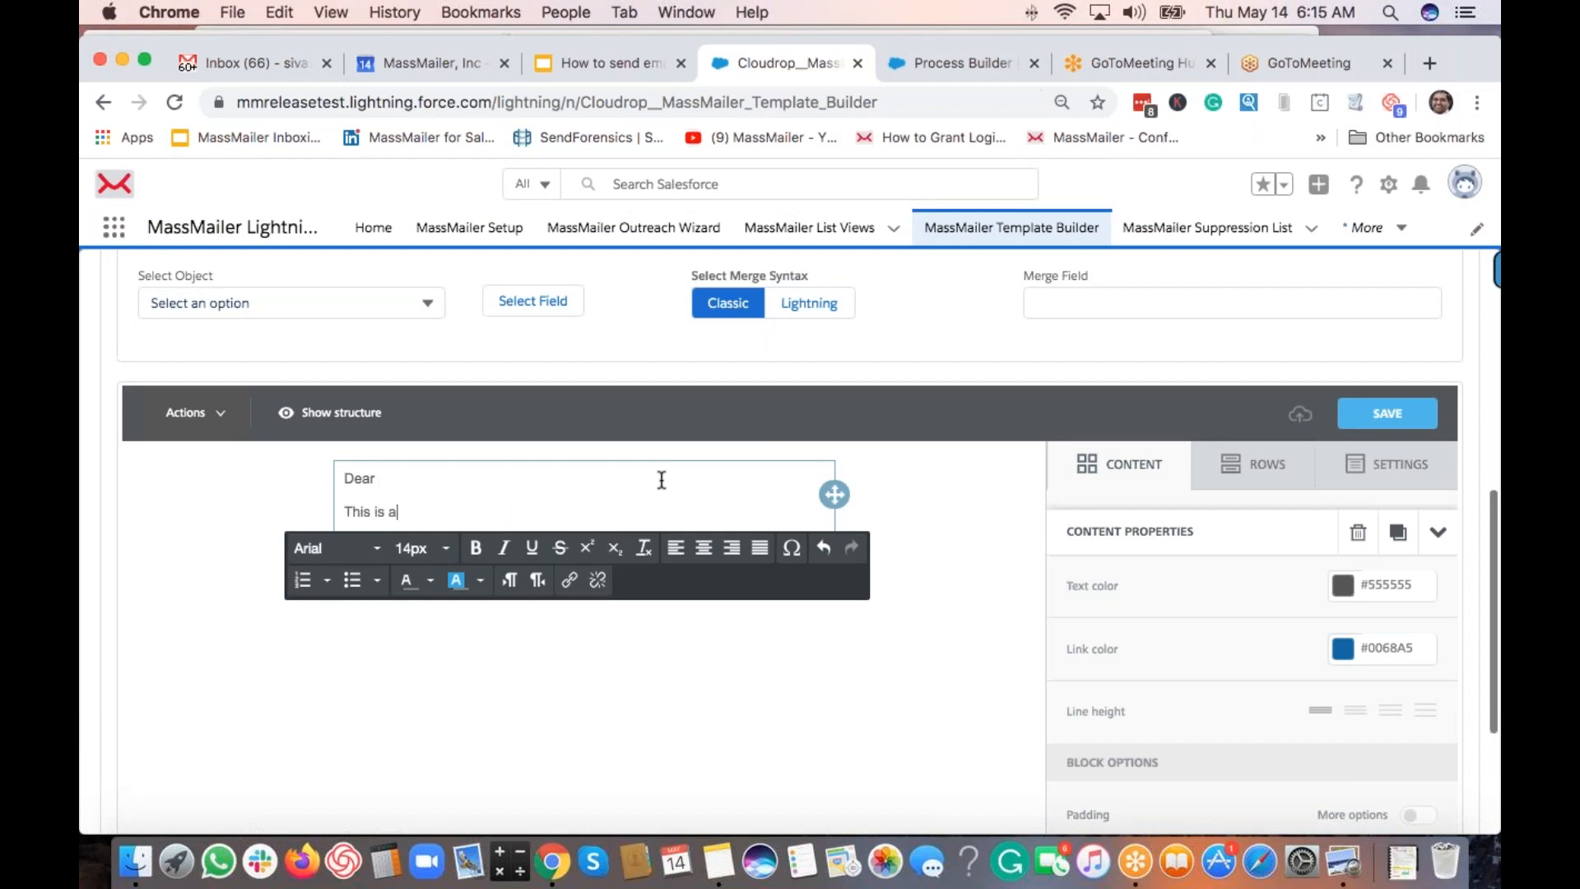
{"action": "type", "text": " sample email alert."}
{"action": "scroll", "coordinate": [436, 375], "scroll_direction": "up", "scroll_amount": 2}
Generate a Lead First Name merge field from the merge field chooser.
{"action": "left_click", "coordinate": [415, 362]}
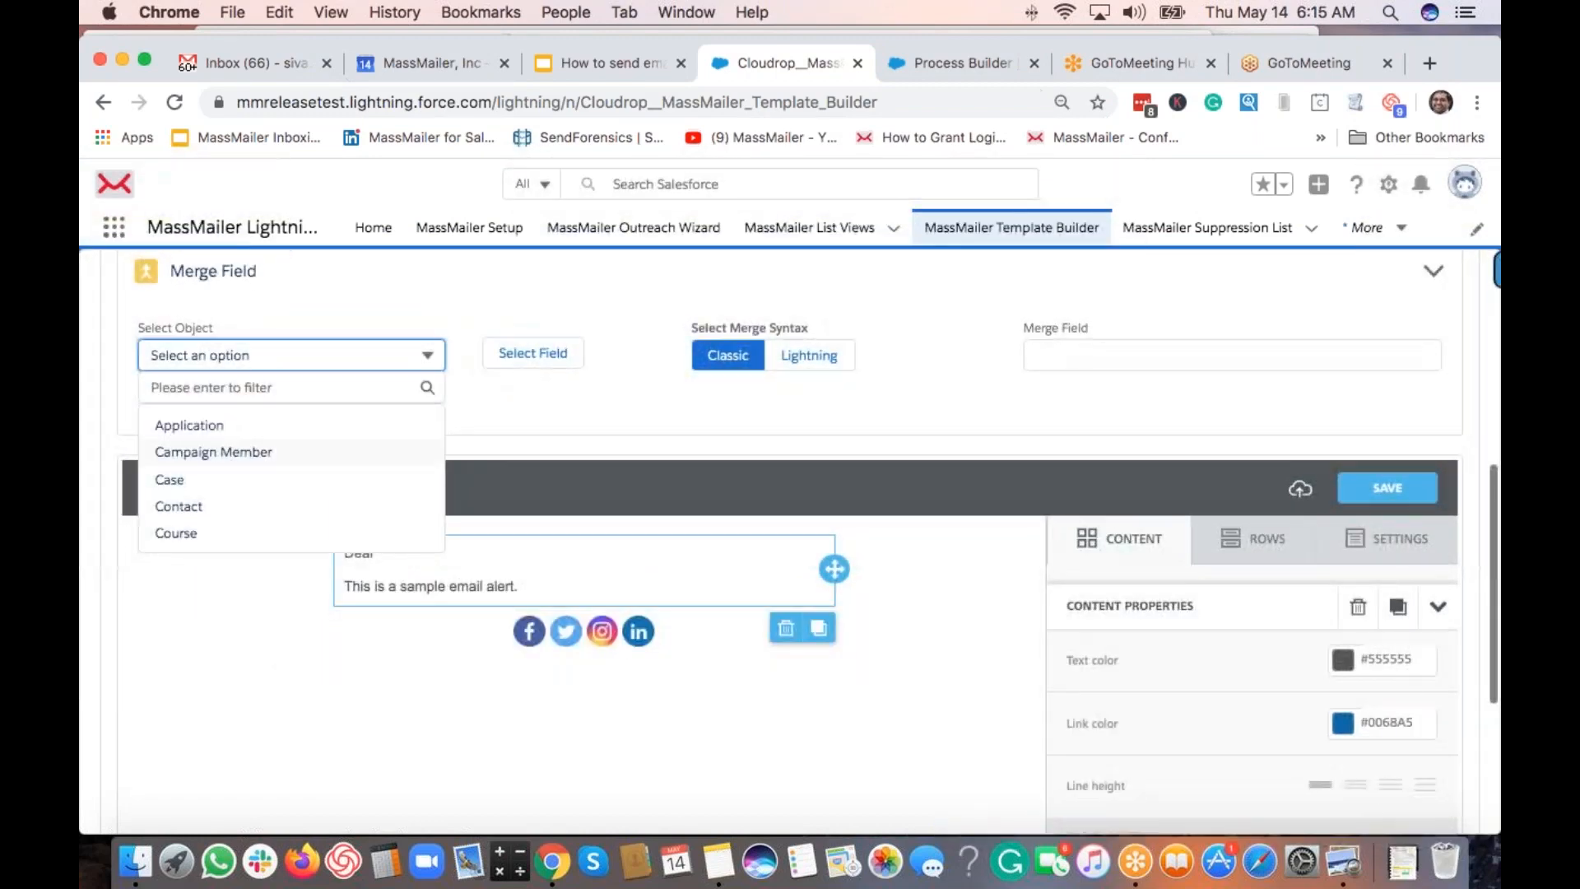
{"action": "scroll", "coordinate": [194, 493], "scroll_direction": "down", "scroll_amount": 2}
{"action": "left_click", "coordinate": [171, 487]}
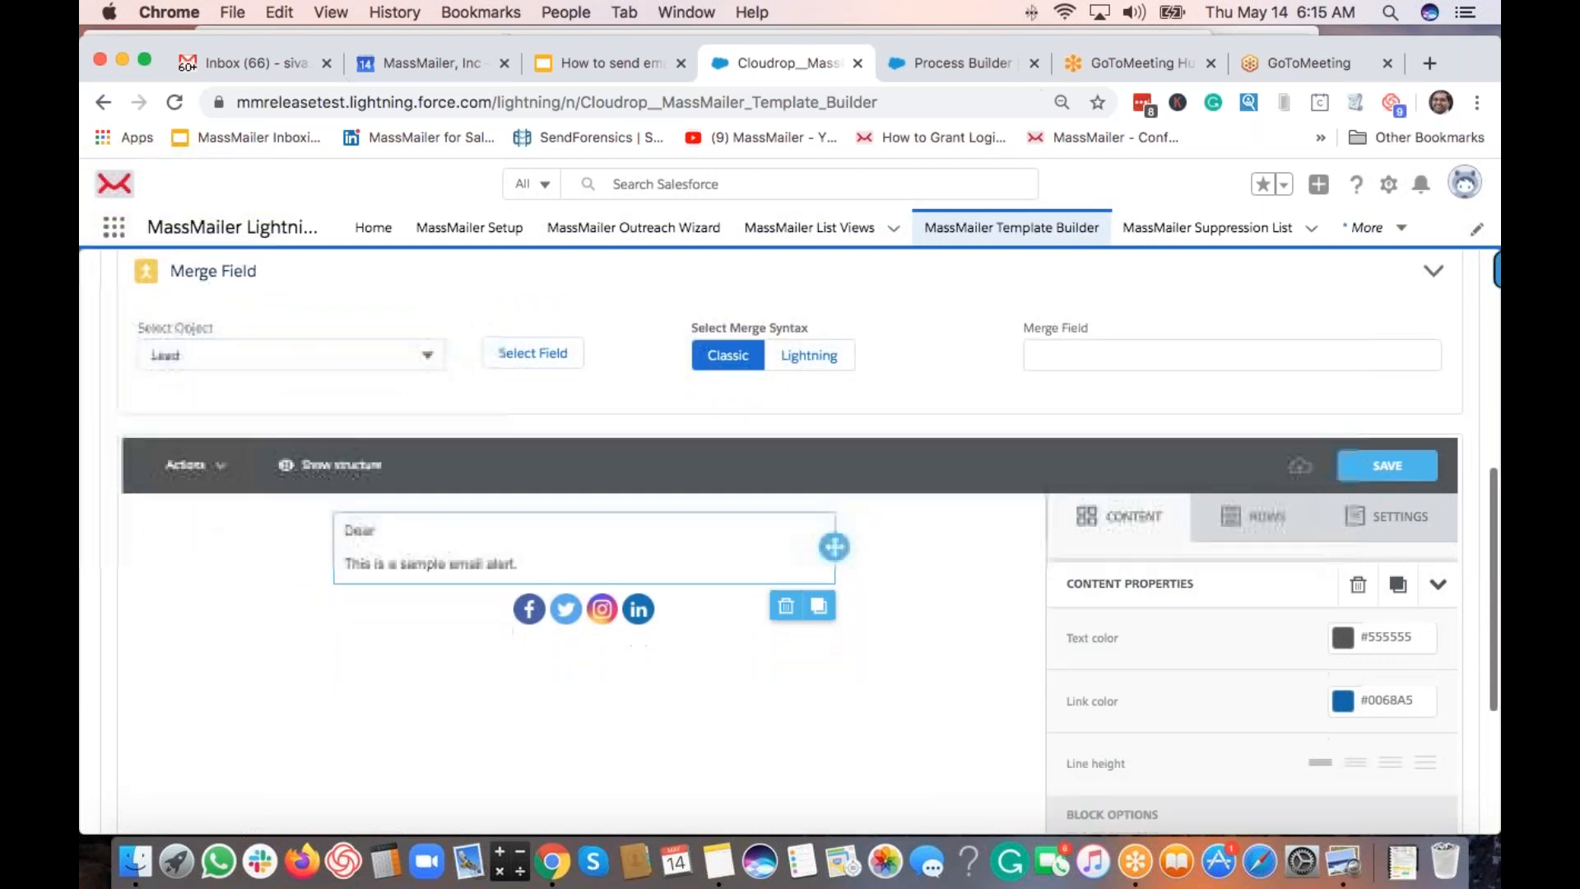
{"action": "left_click", "coordinate": [532, 352]}
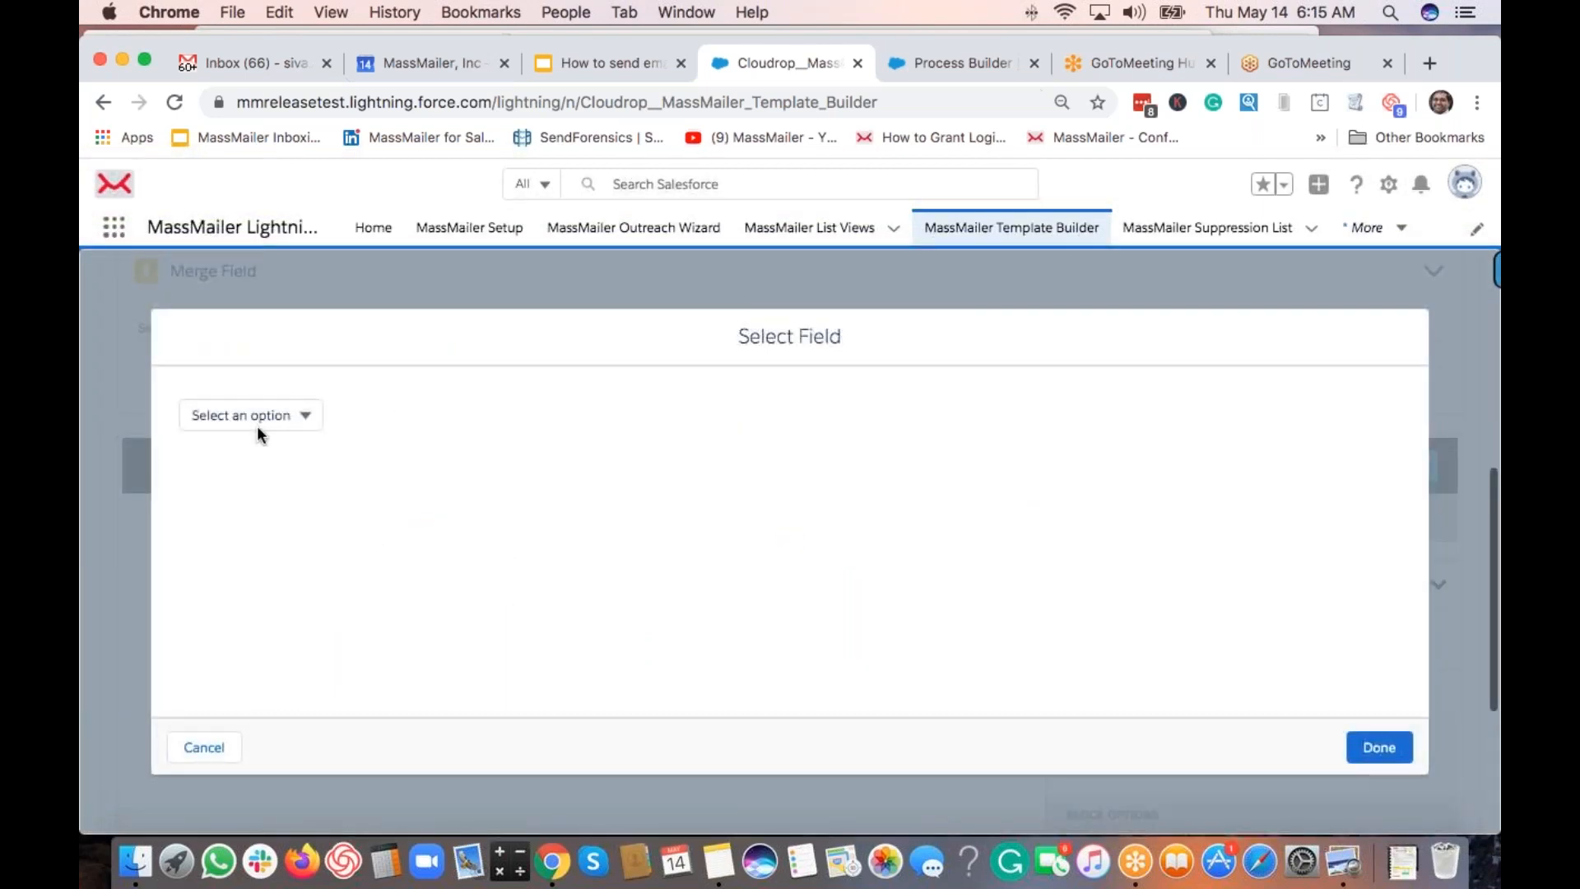
{"action": "left_click", "coordinate": [256, 420]}
{"action": "left_click", "coordinate": [266, 445]}
{"action": "type", "text": "first"}
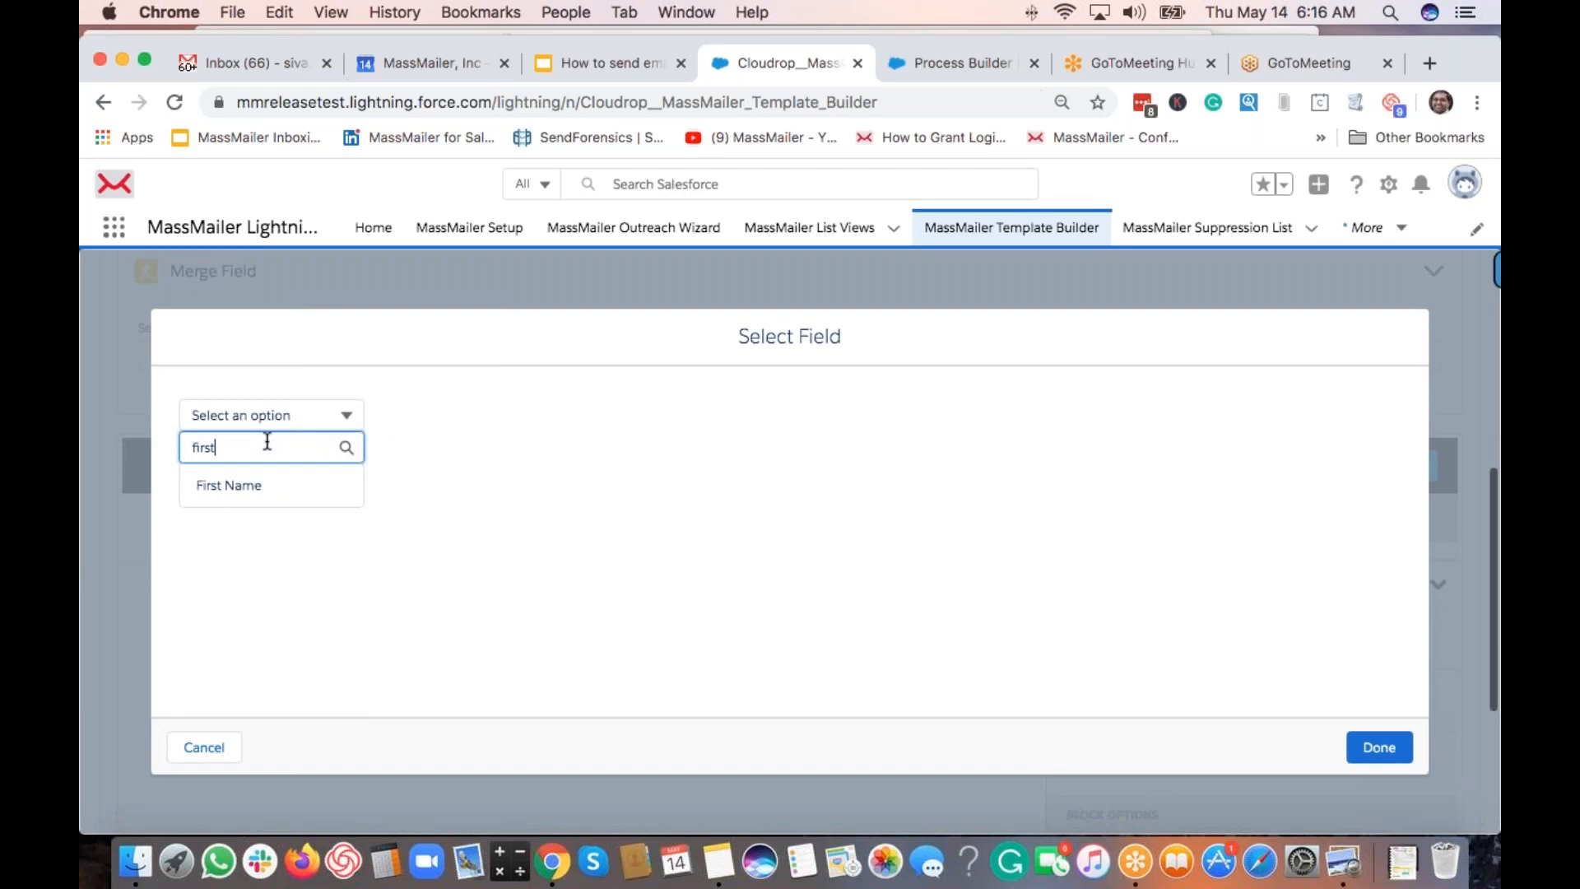
{"action": "key", "text": "Return"}
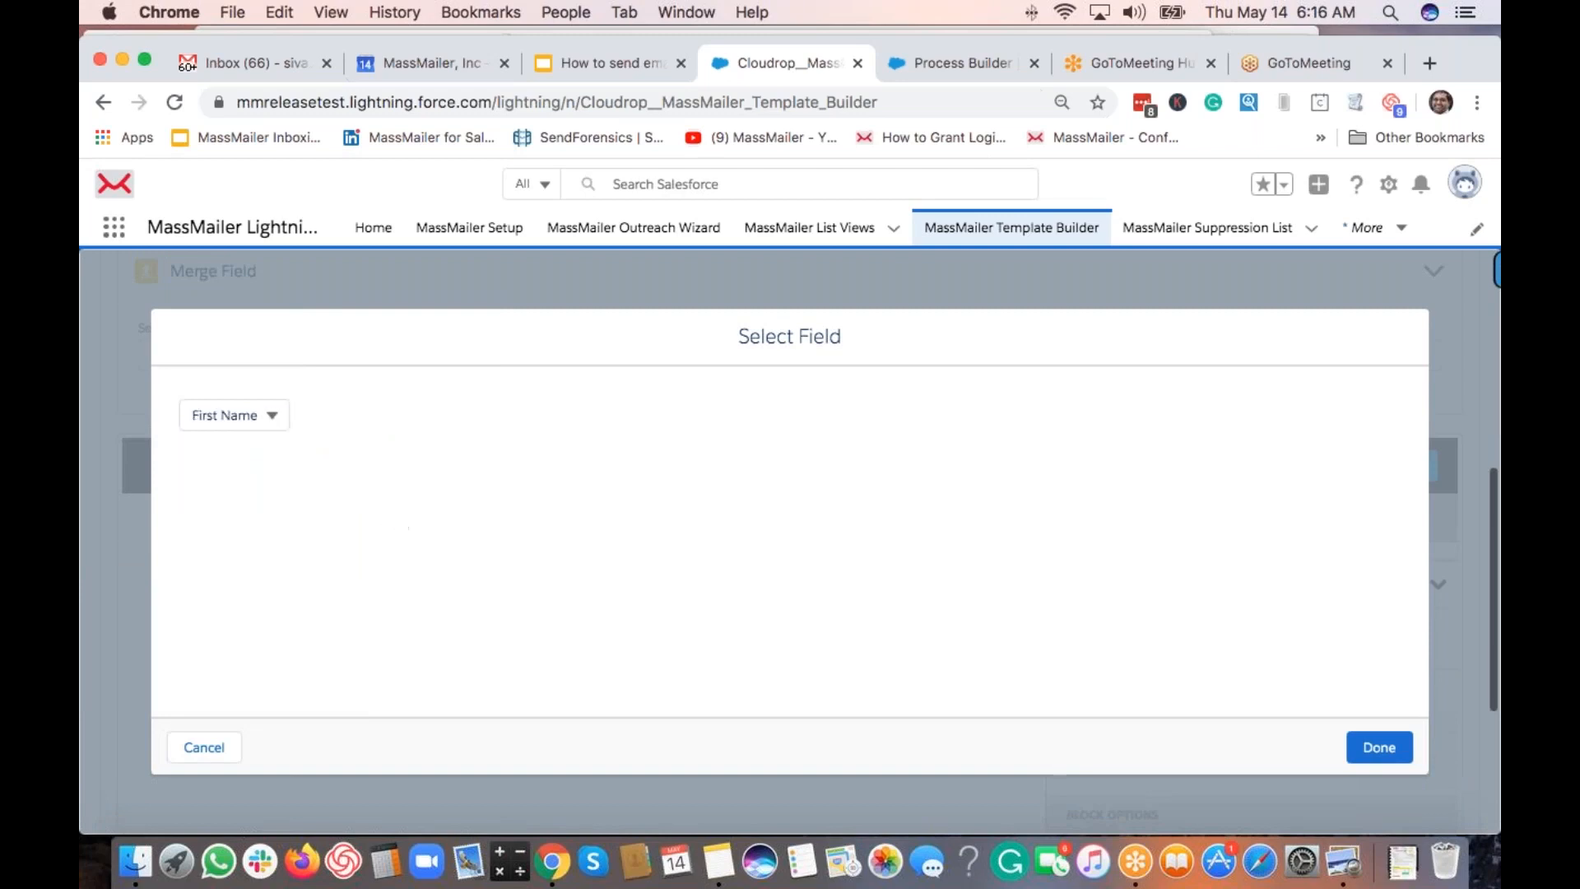
{"action": "left_click", "coordinate": [1362, 748]}
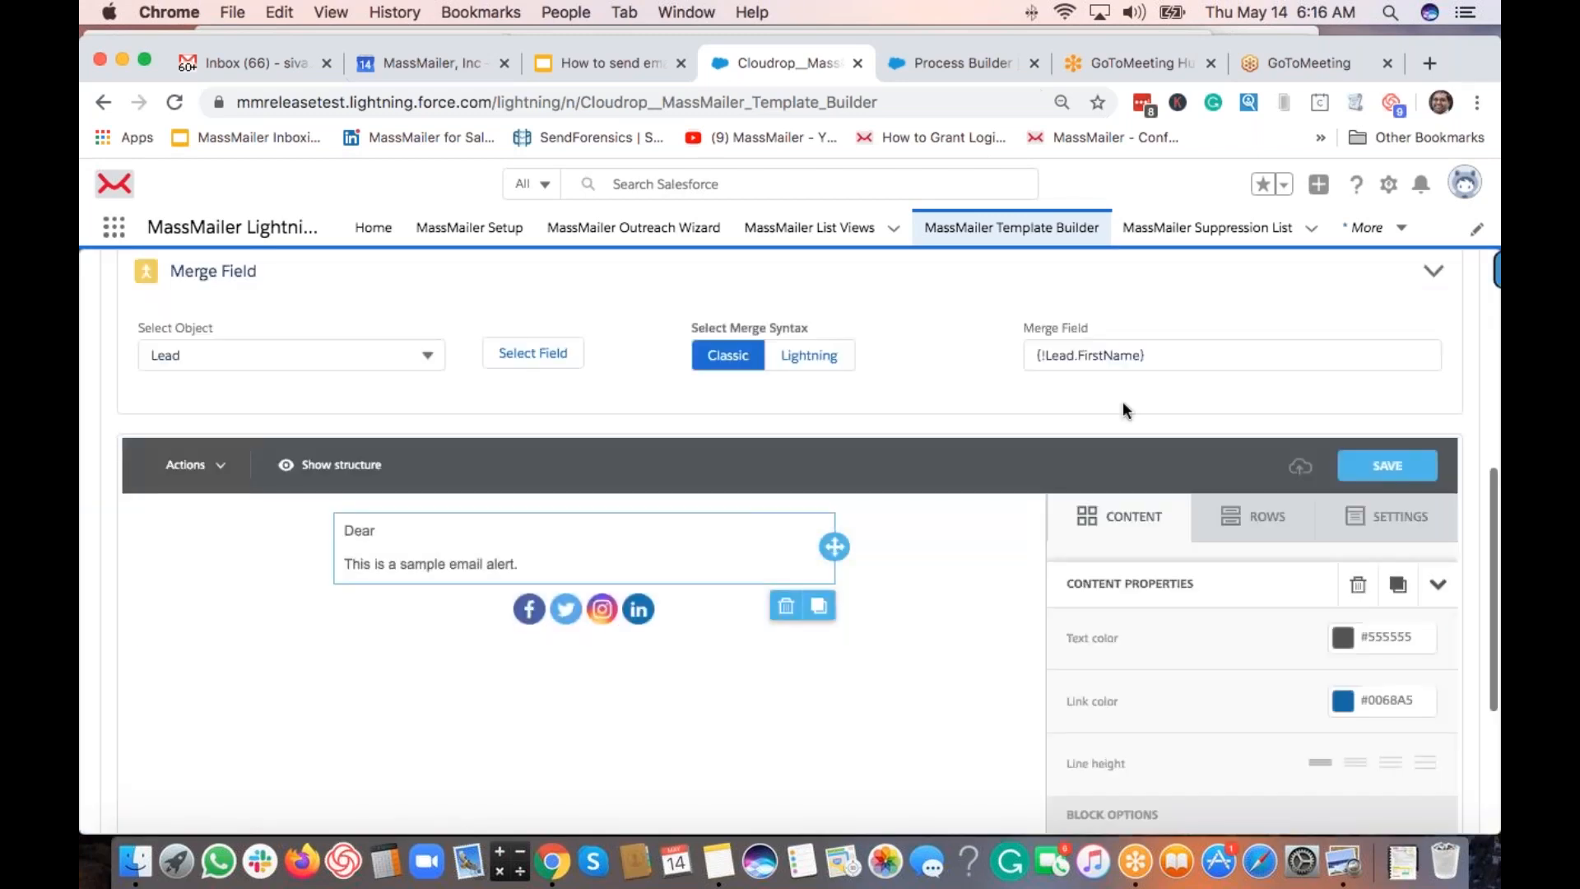
Move the merge field after 'Dear' to read 'Dear {!Lead.FirstName},' and save the design.
{"action": "left_click", "coordinate": [1160, 351]}
{"action": "key", "text": "super+a"}
{"action": "key", "text": "super+x"}
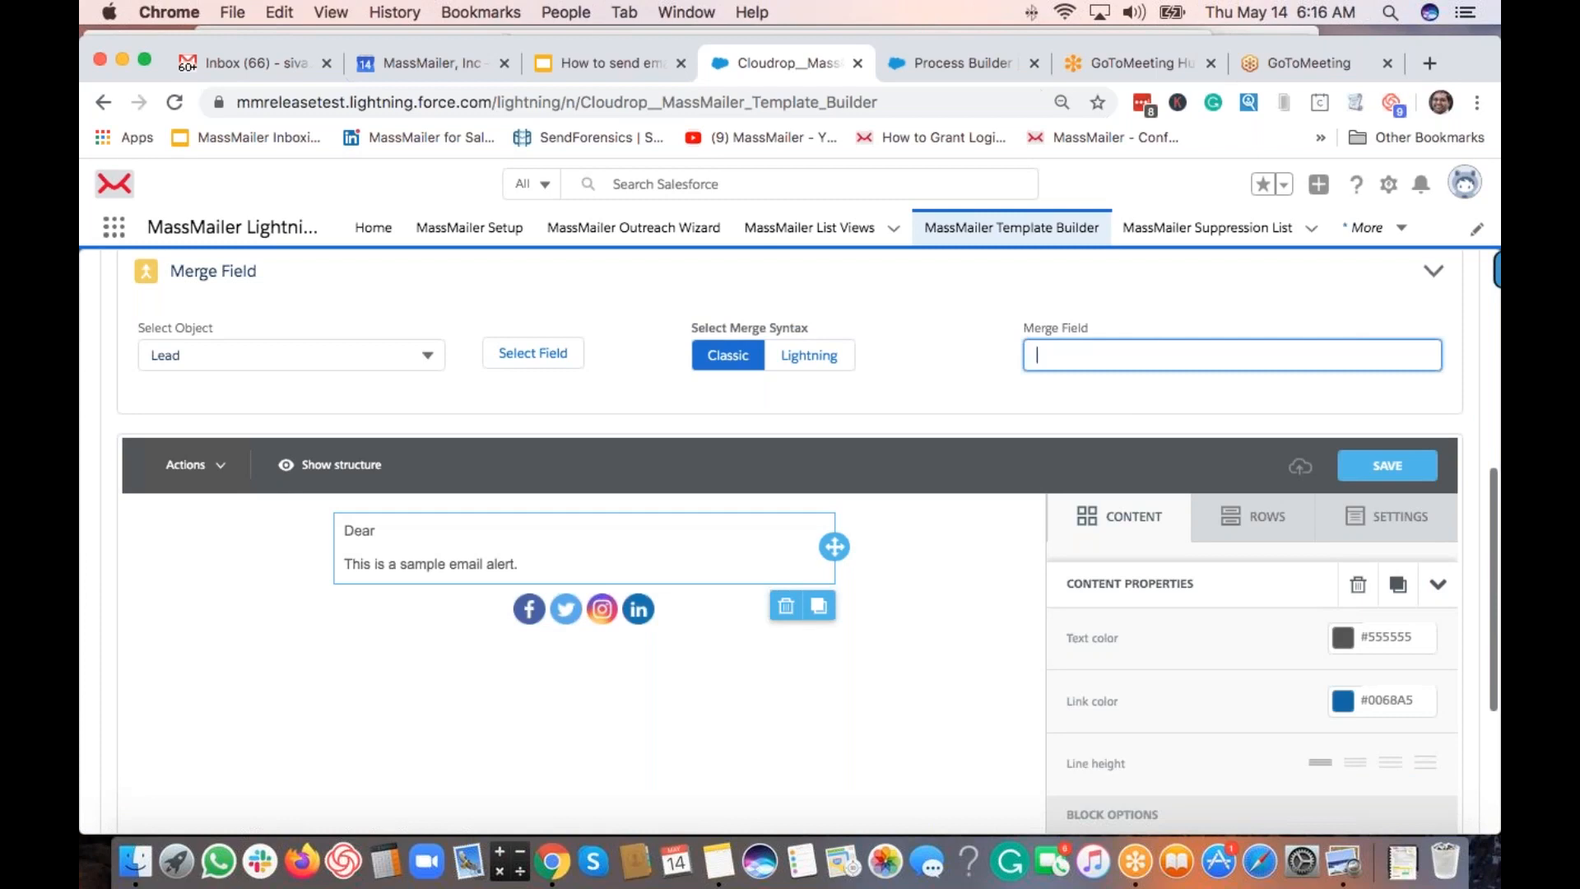
{"action": "left_click", "coordinate": [599, 530]}
{"action": "key", "text": "super+v"}
{"action": "type", "text": ","}
{"action": "left_click", "coordinate": [1366, 469]}
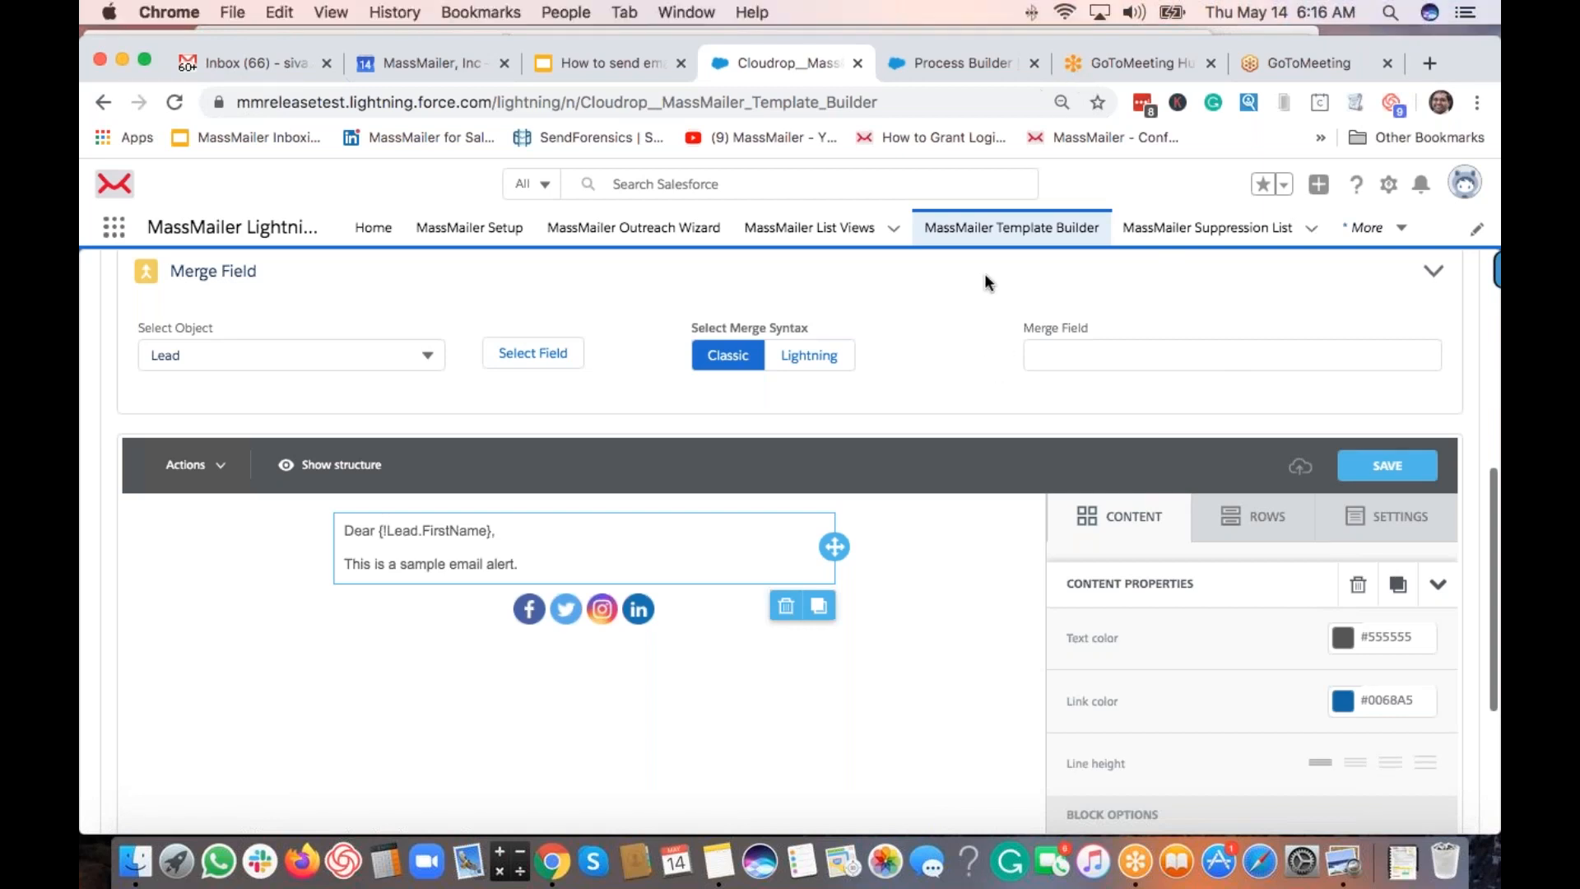
{"action": "left_click", "coordinate": [1373, 482]}
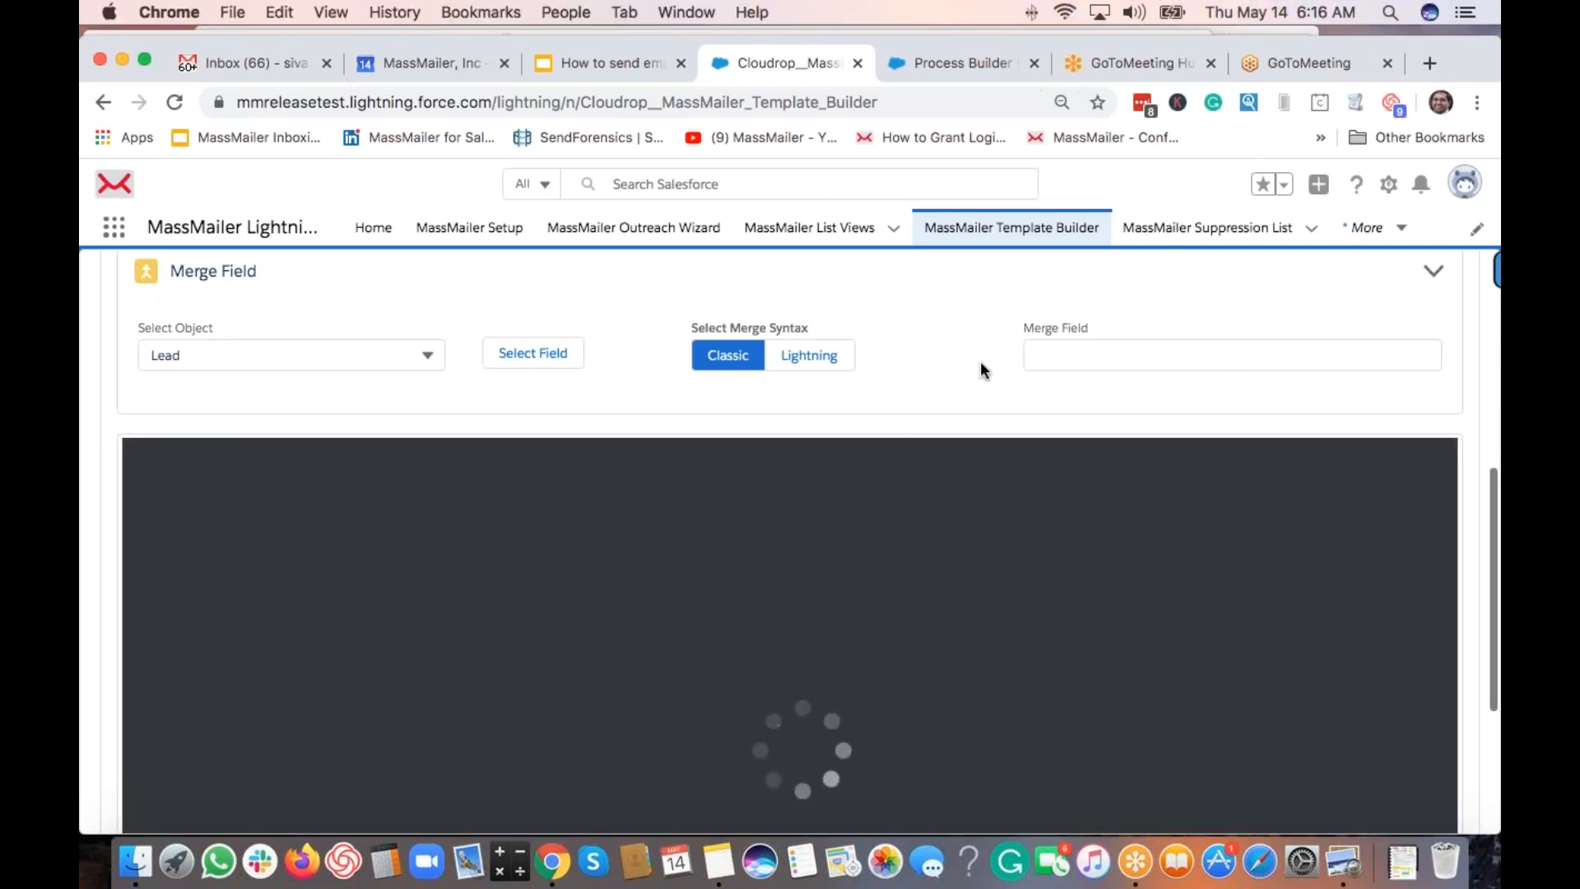
Save 'My lead alert email template' to Salesforce and open the gear menu.
{"action": "scroll", "coordinate": [943, 339], "scroll_direction": "down", "scroll_amount": 5}
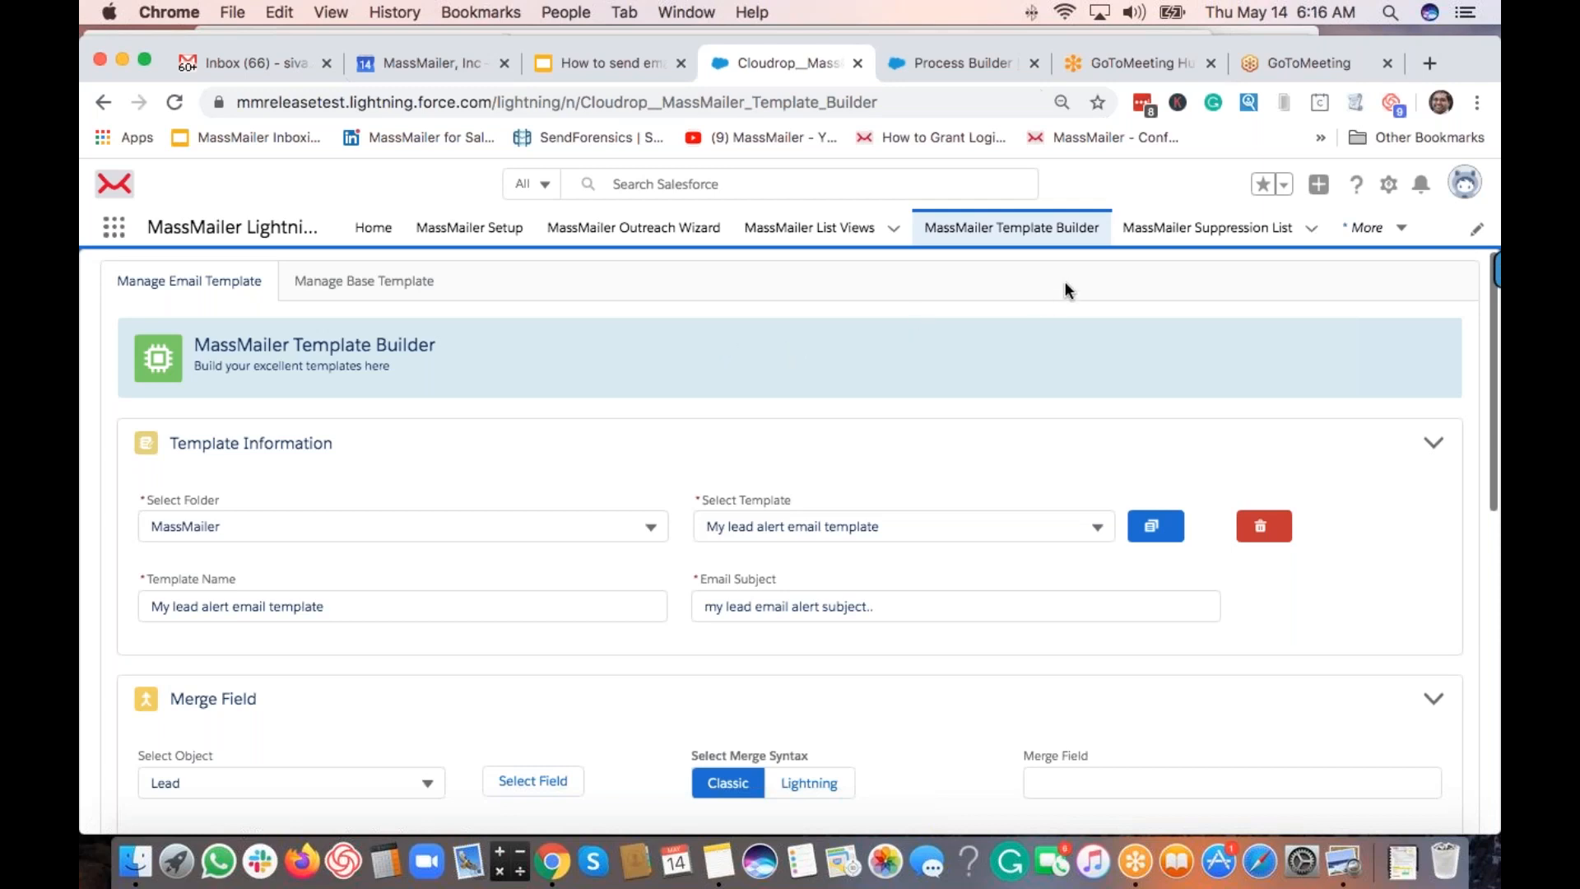
{"action": "left_click", "coordinate": [1388, 185]}
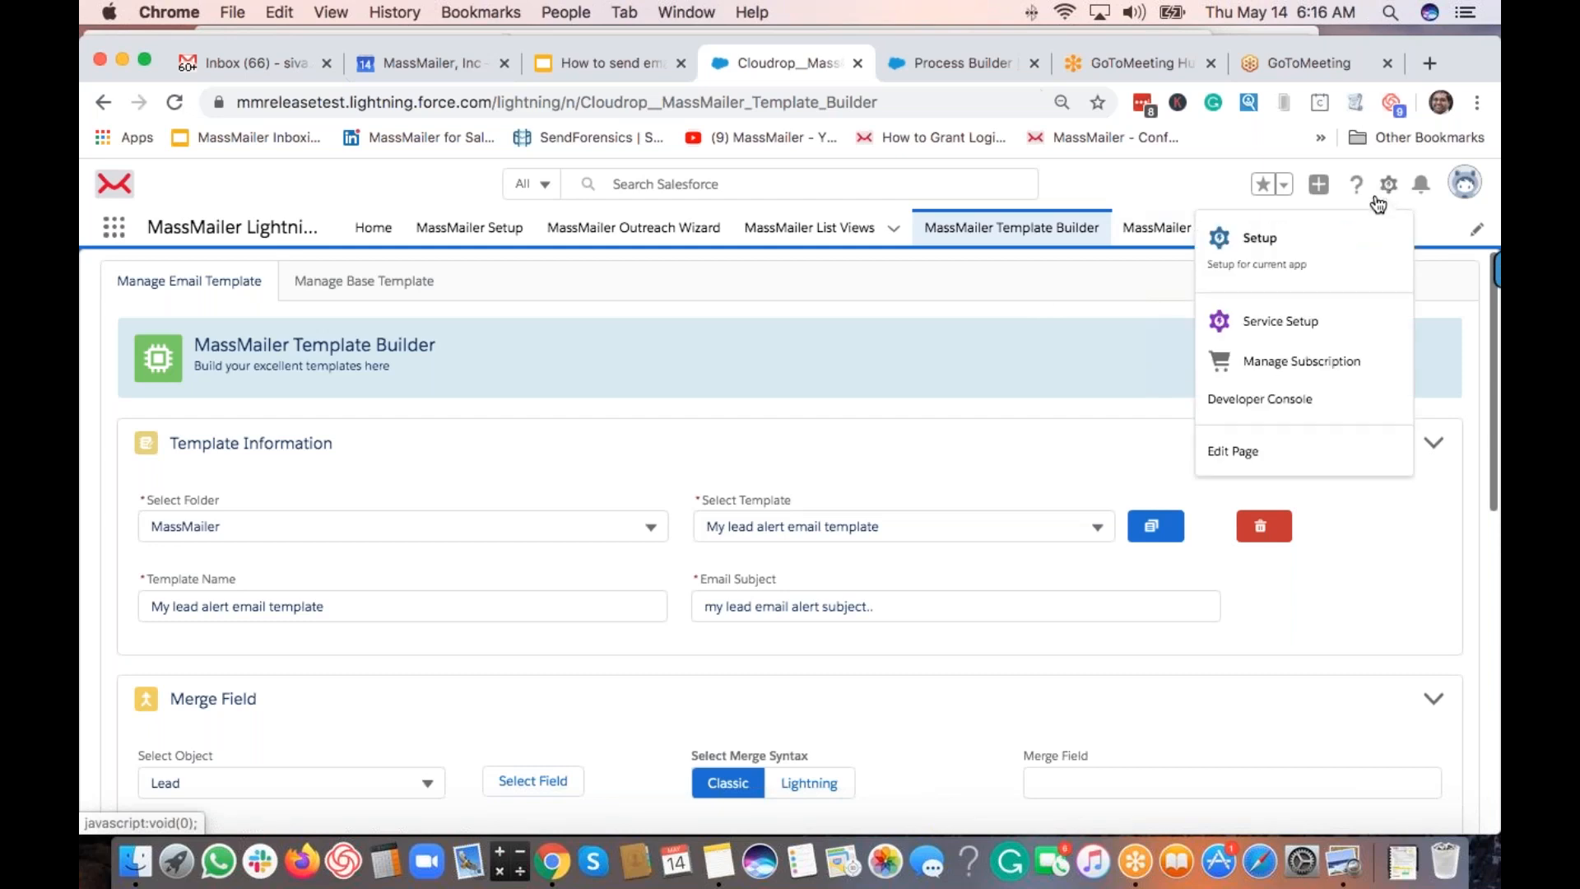
In Setup, find Classic Email Templates and open 'My lead alert email template' details.
{"action": "left_click", "coordinate": [1339, 237]}
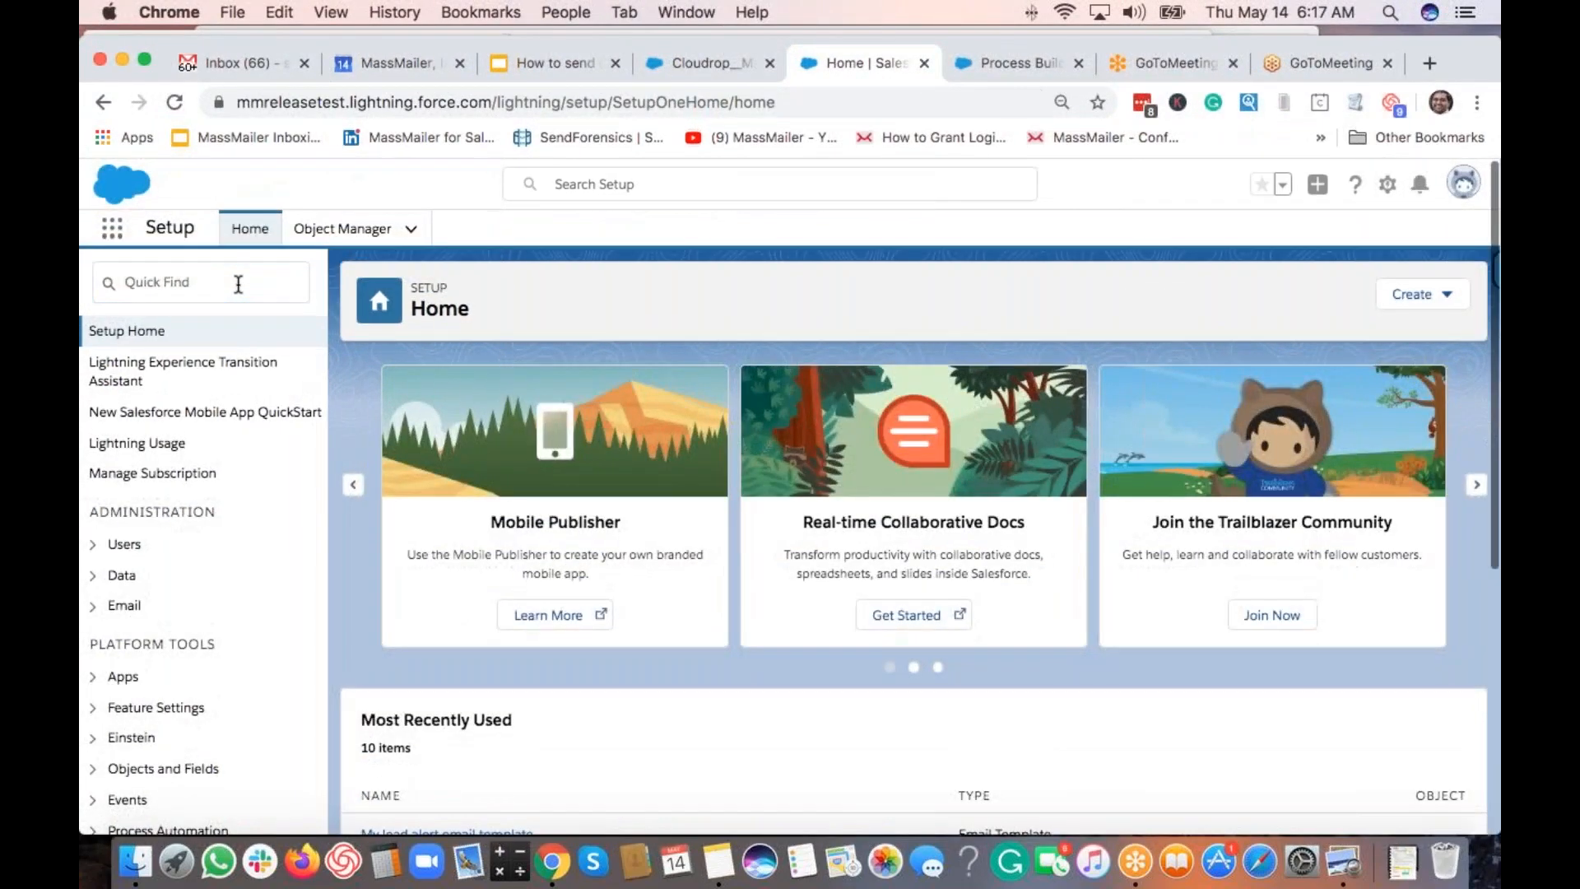
{"action": "left_click", "coordinate": [238, 283]}
{"action": "type", "text": "em"}
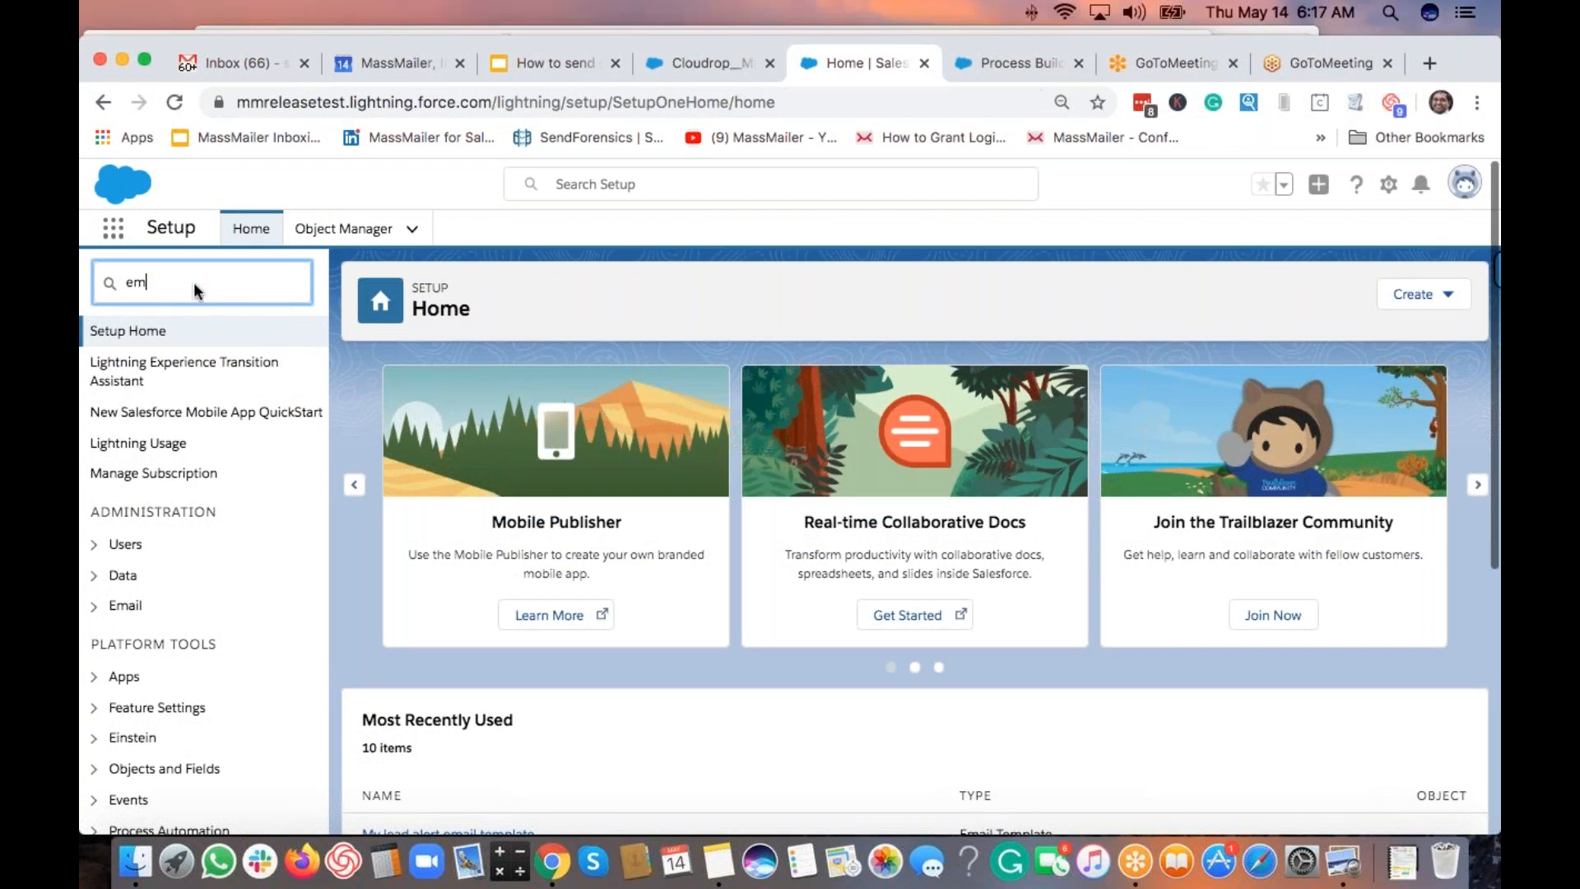
{"action": "type", "text": "ail template"}
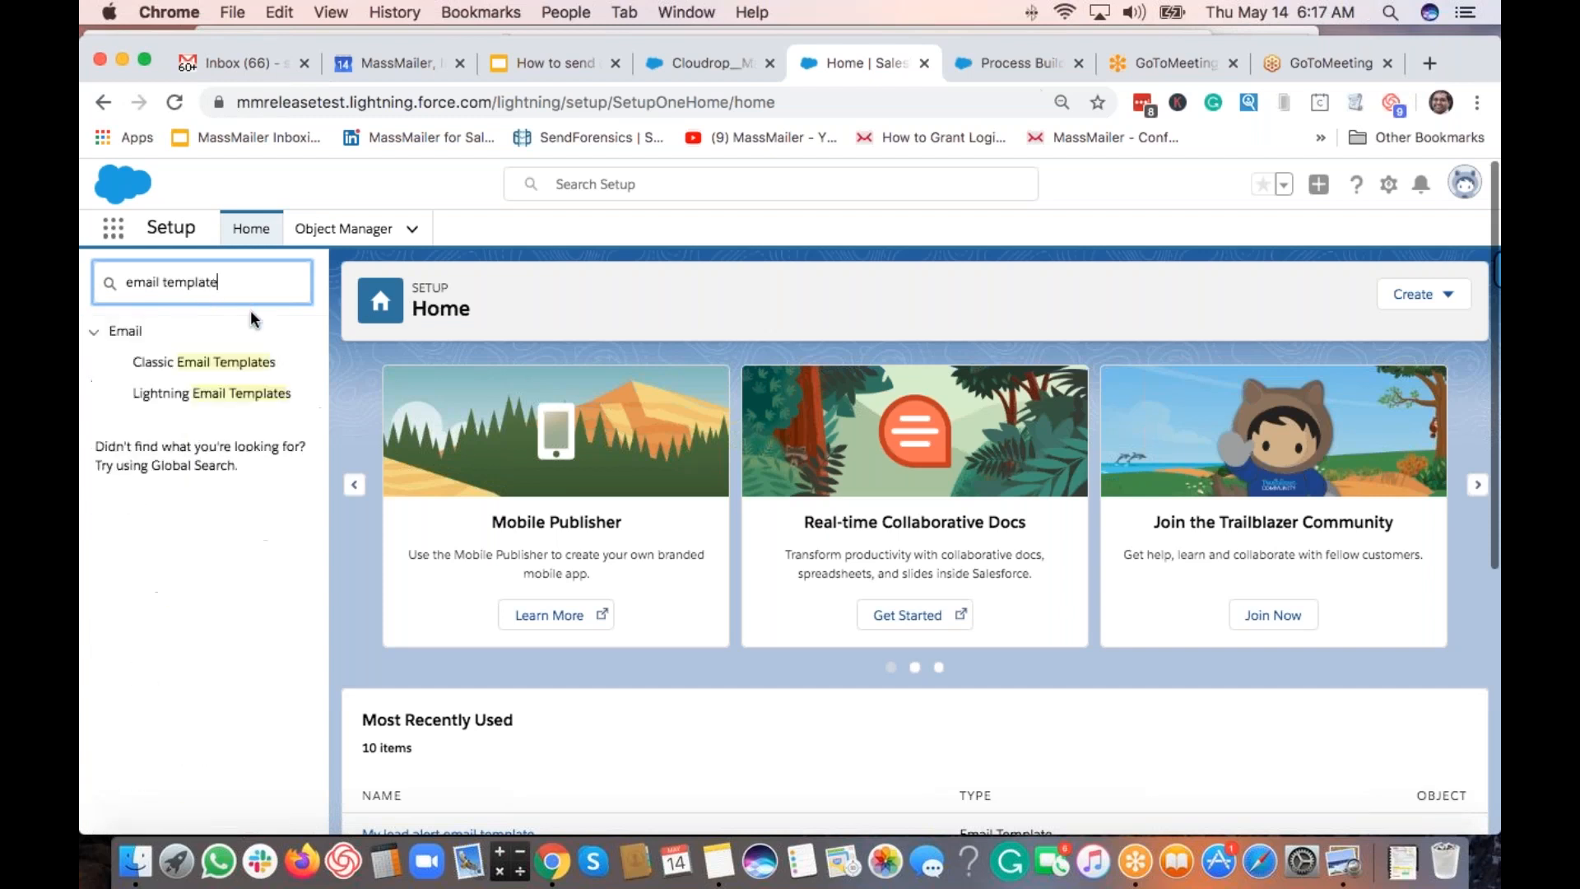
{"action": "left_click", "coordinate": [220, 364]}
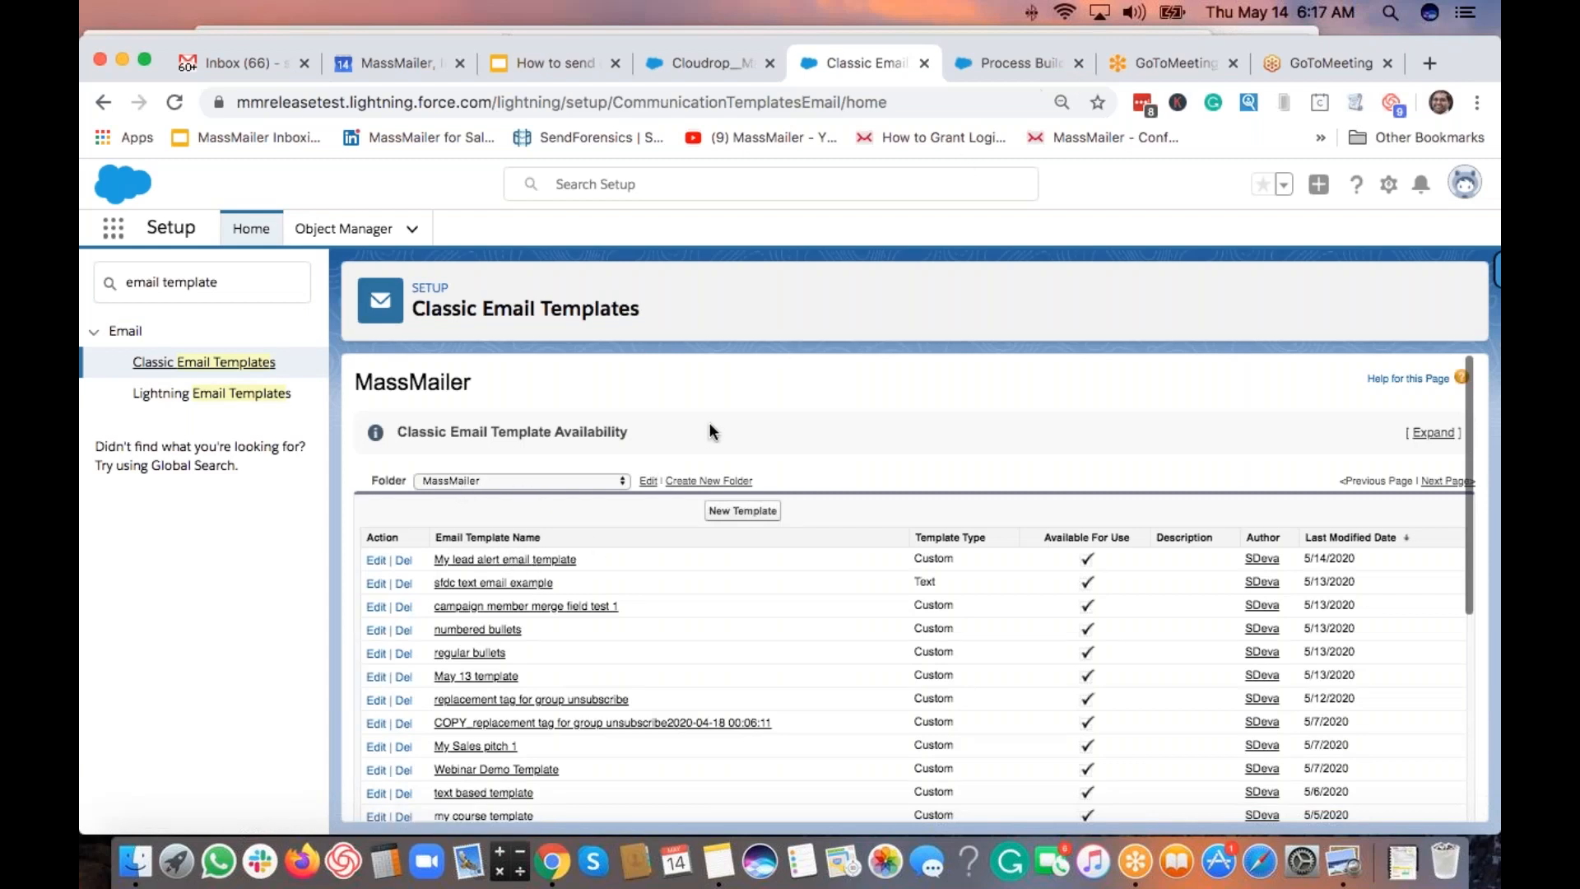
{"action": "left_click", "coordinate": [480, 562]}
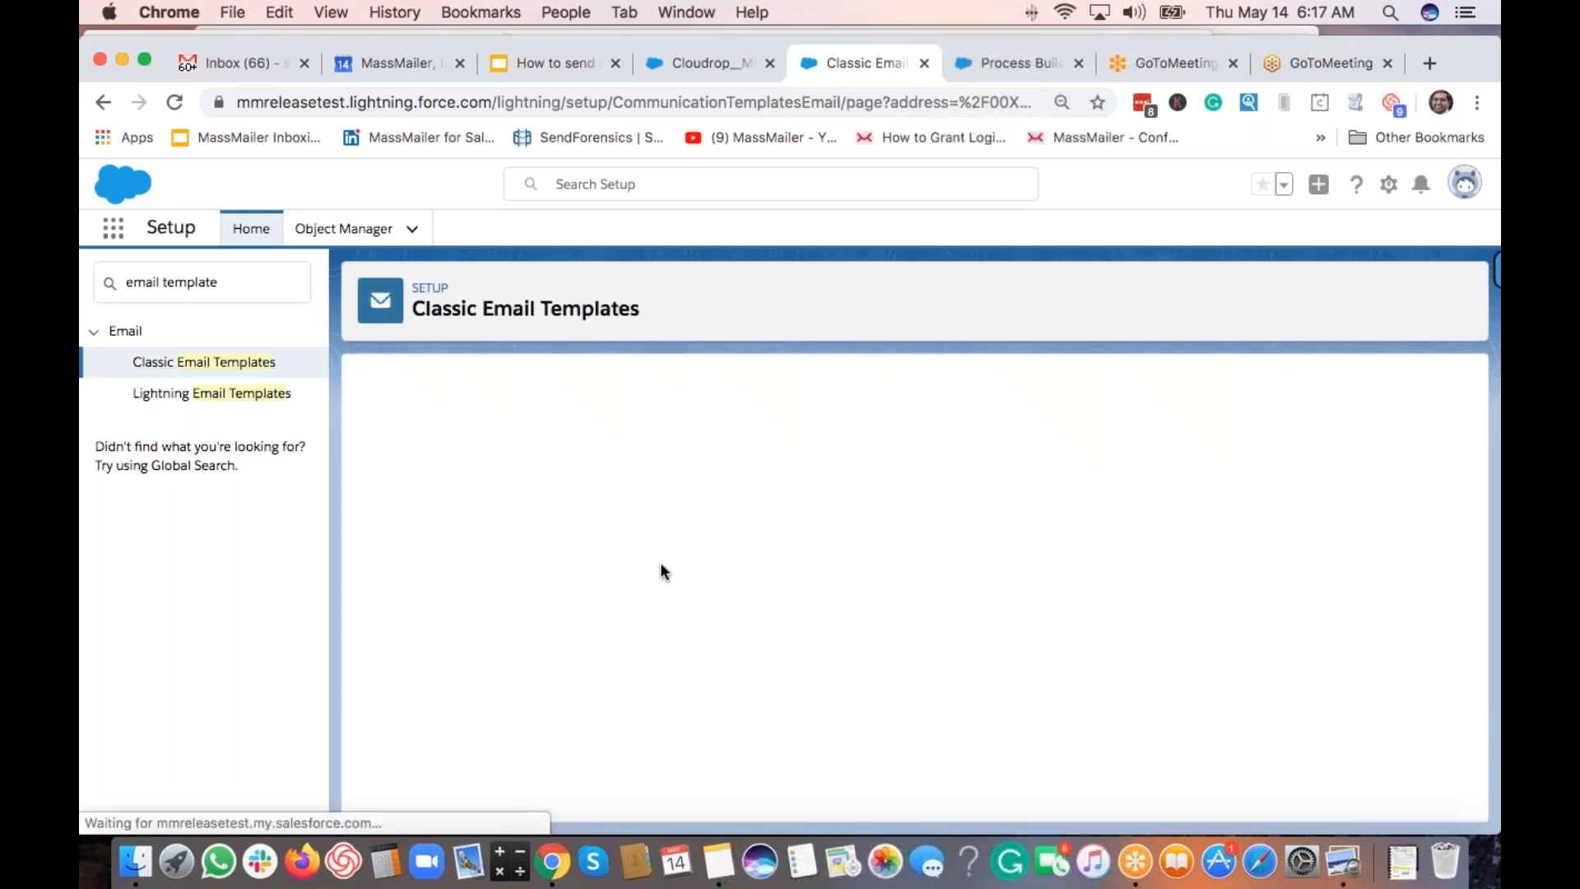
Check the template's record URL, then switch to Salesforce Classic.
{"action": "left_click", "coordinate": [886, 100]}
{"action": "key", "text": "Right"}
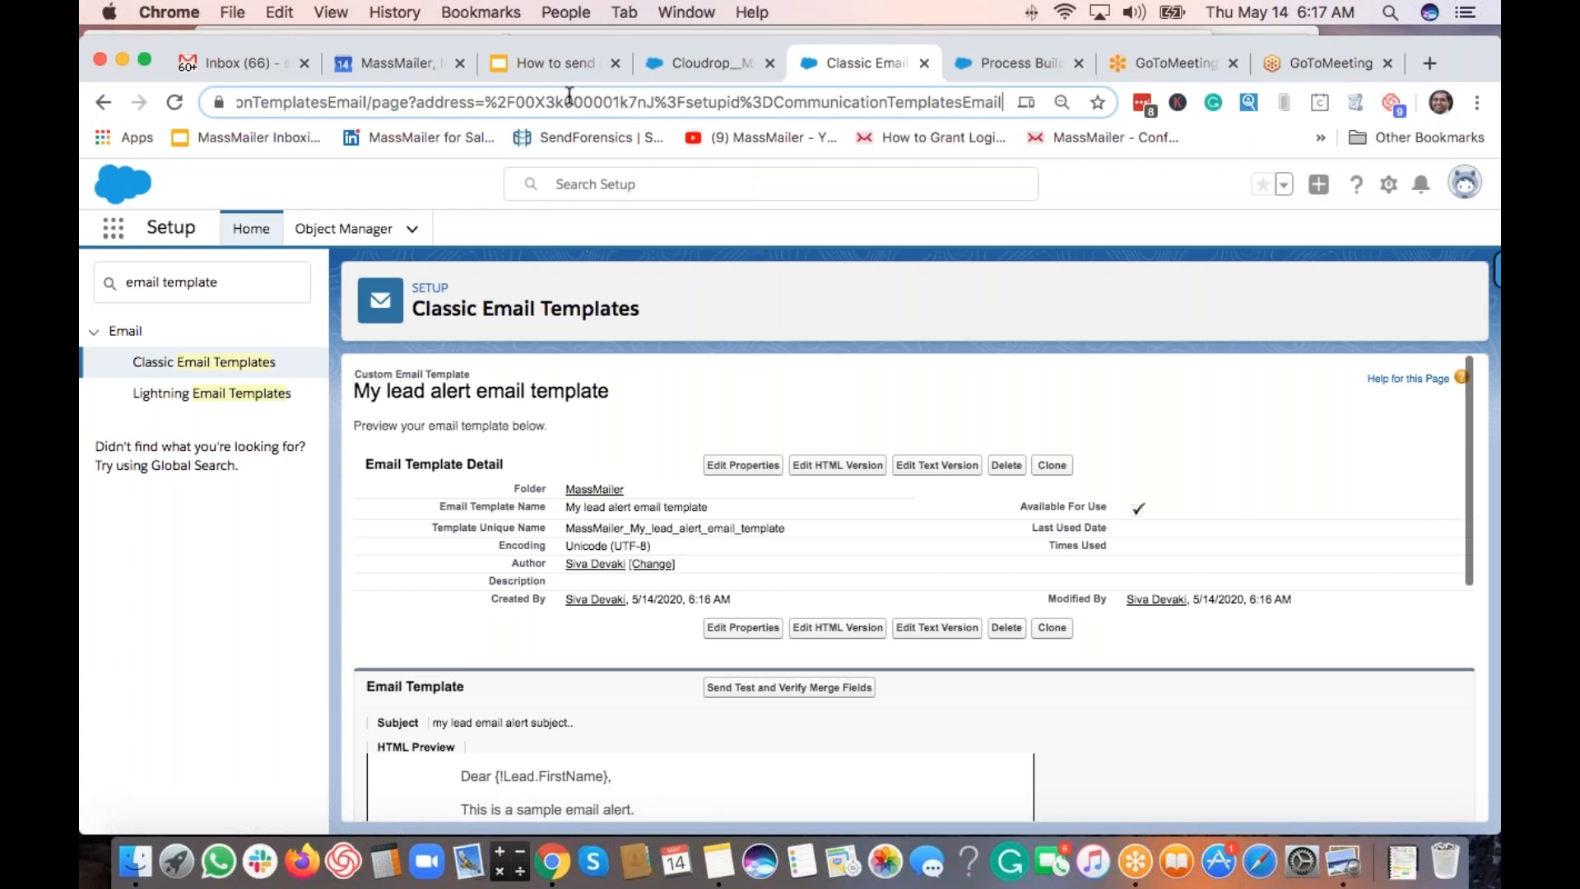
{"action": "left_click", "coordinate": [1453, 195]}
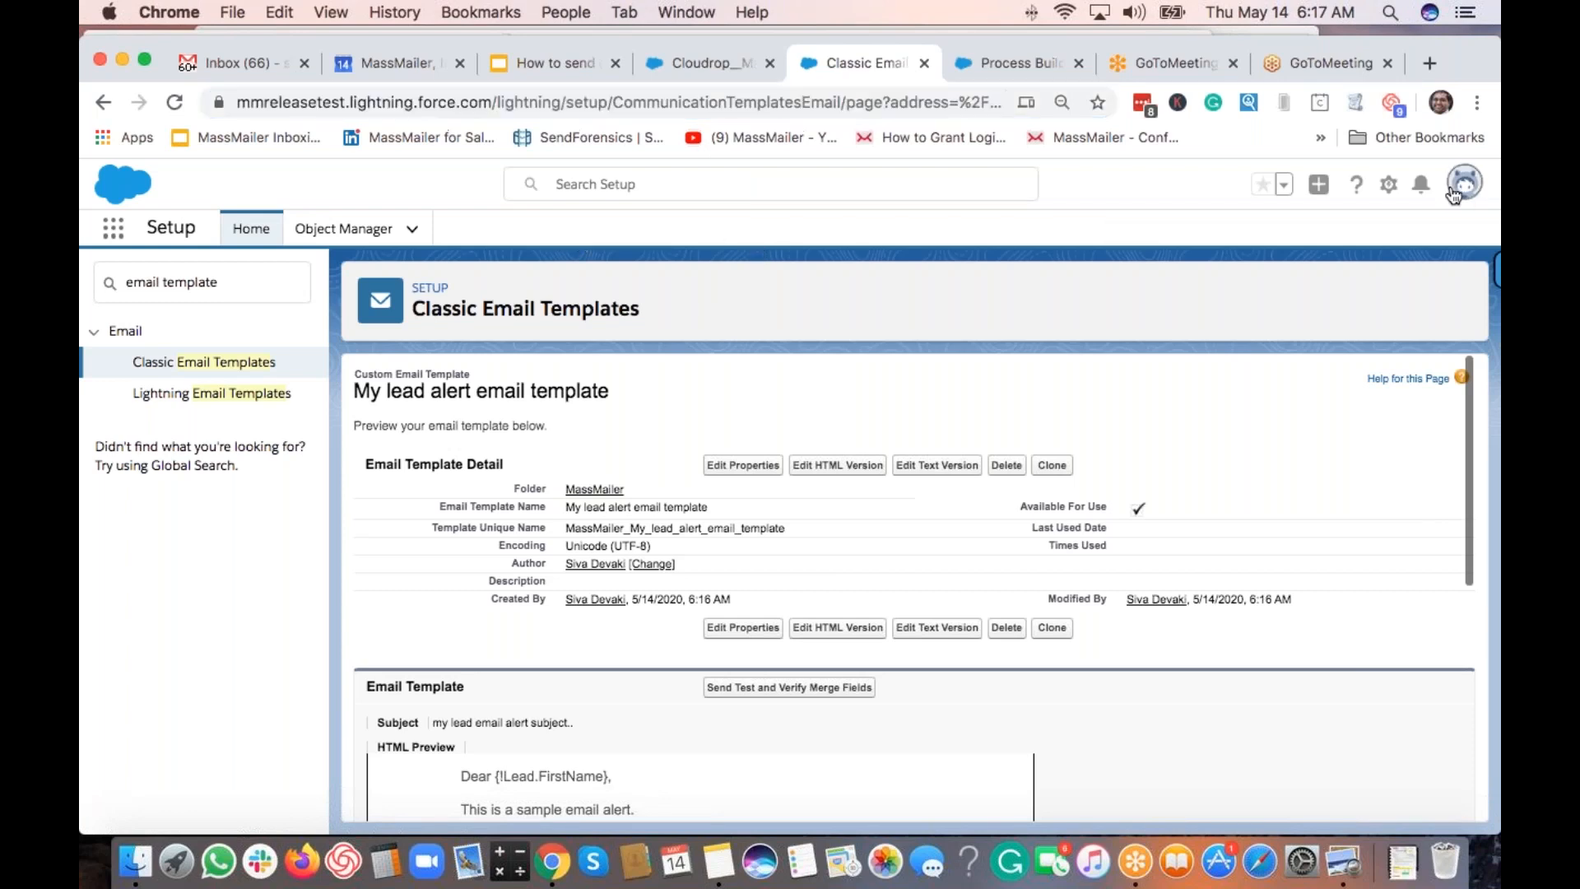
{"action": "left_click", "coordinate": [1276, 476]}
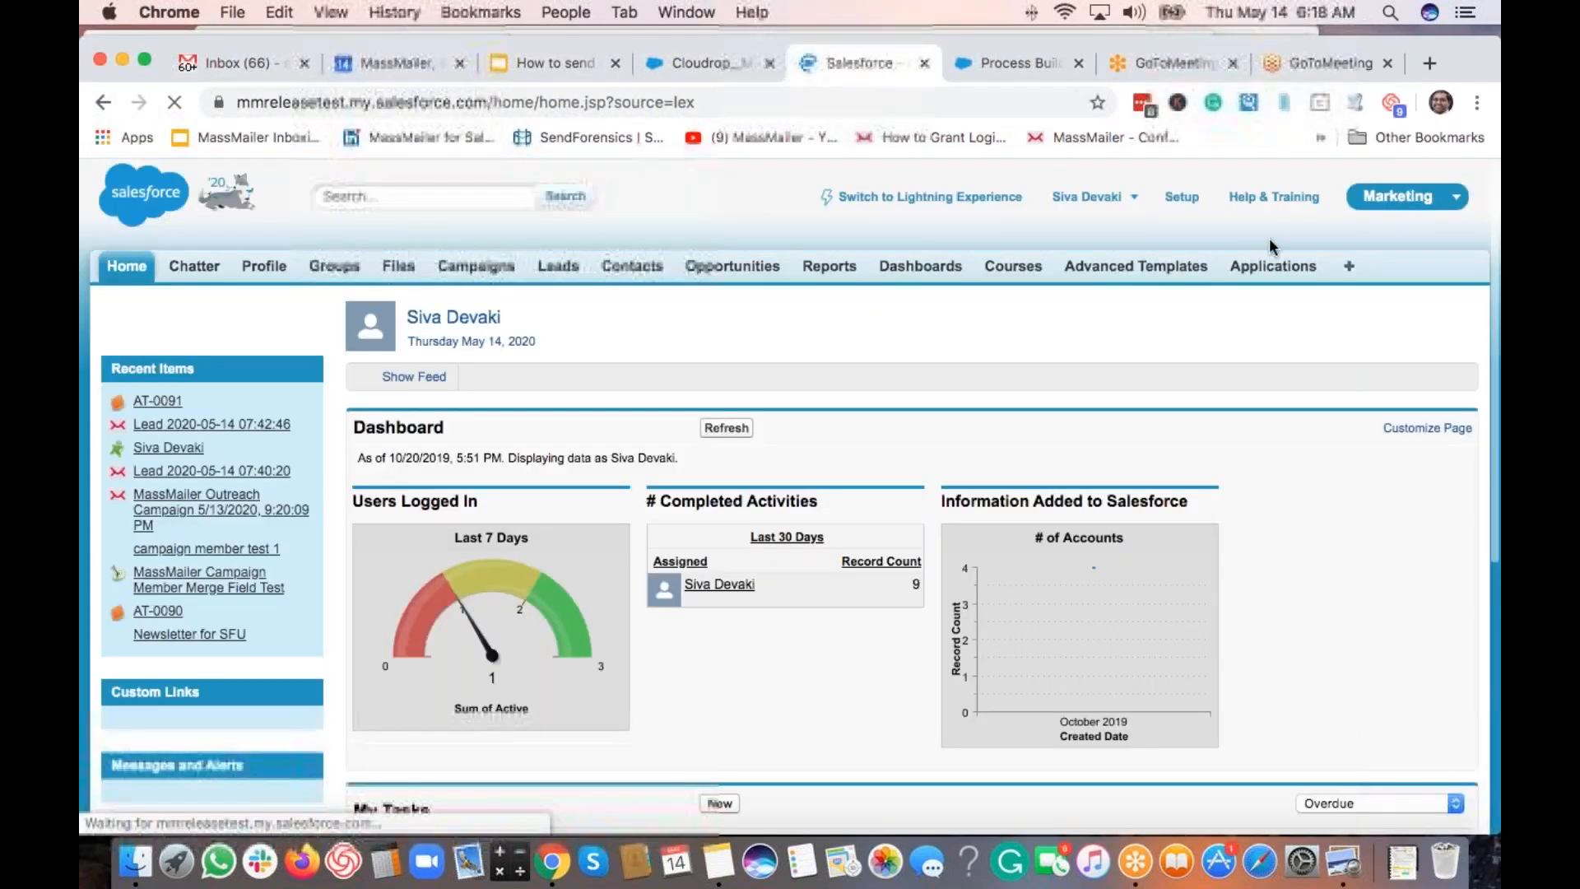
In Classic Setup, search 'email te', open the template and select its record ID in the URL.
{"action": "left_click", "coordinate": [1183, 196]}
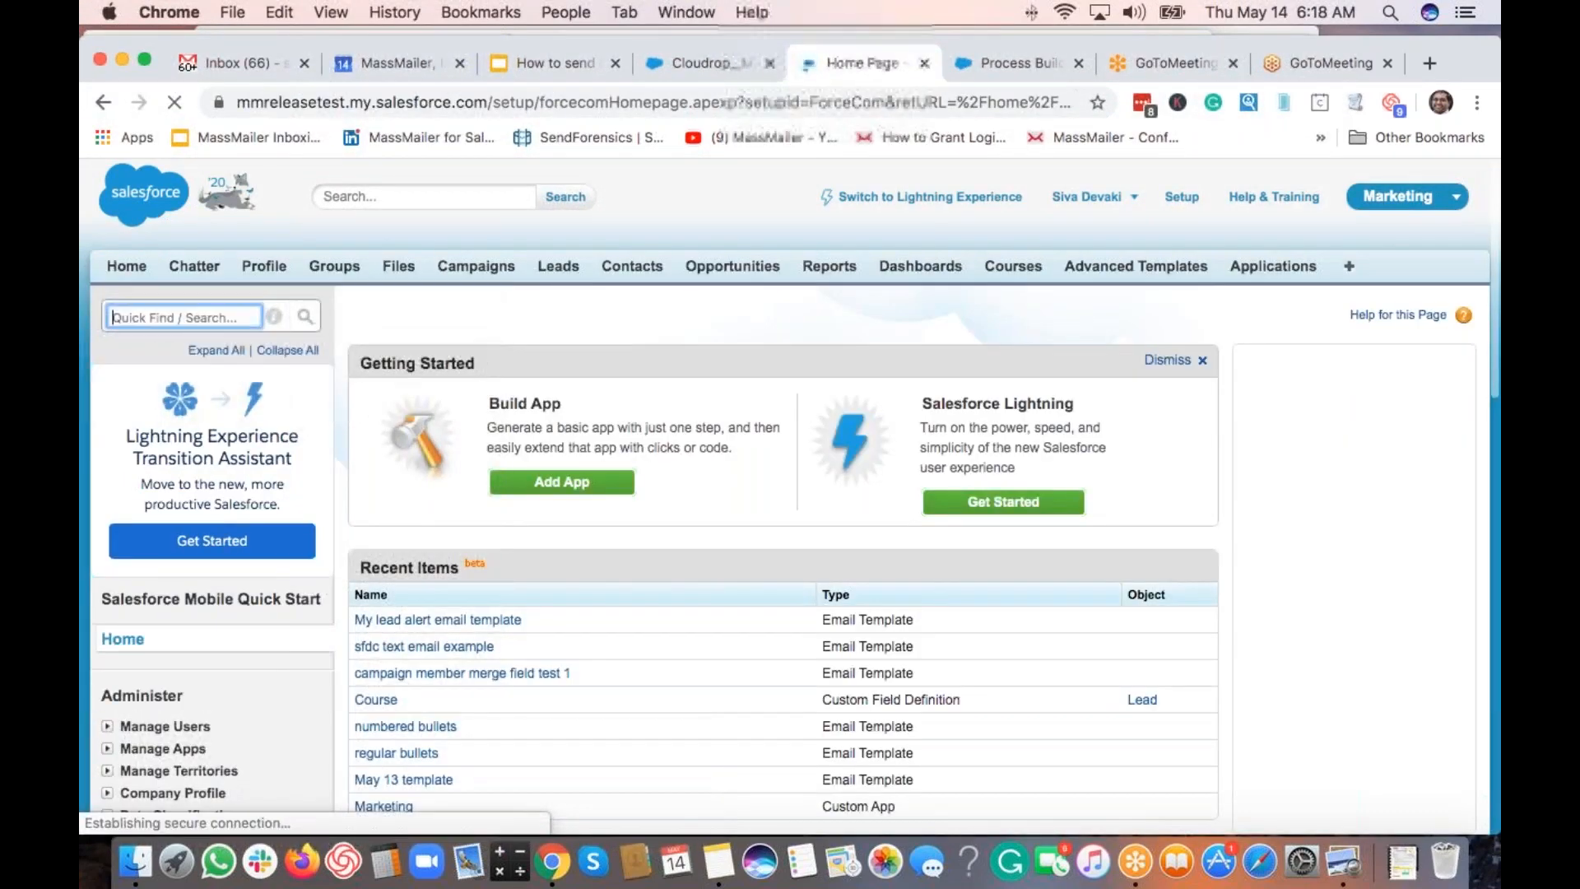
{"action": "type", "text": "ema"}
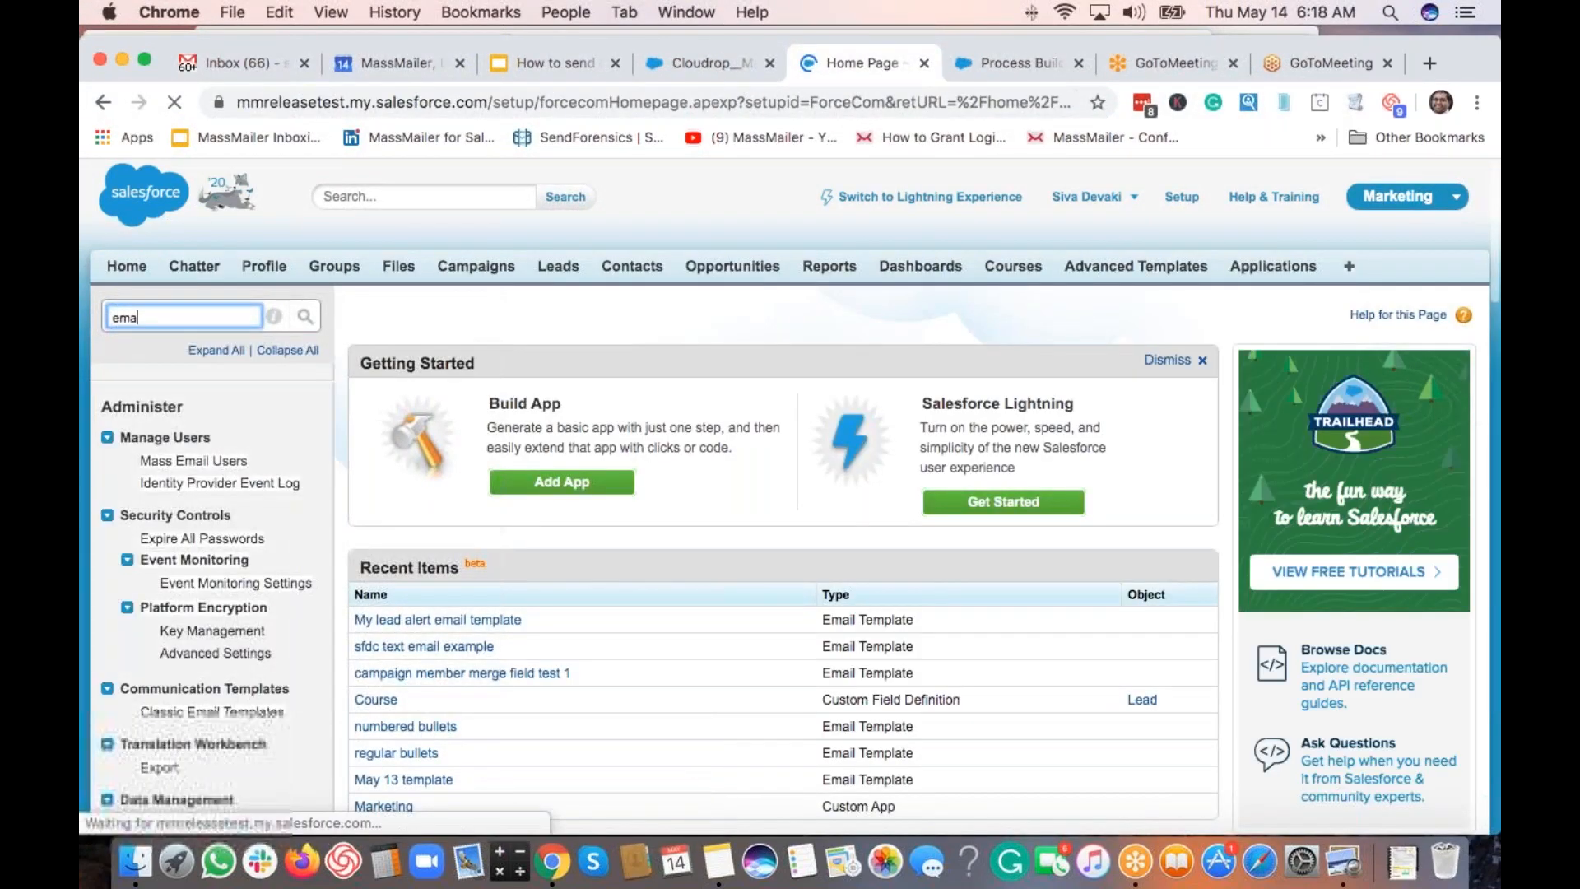
{"action": "type", "text": "il te"}
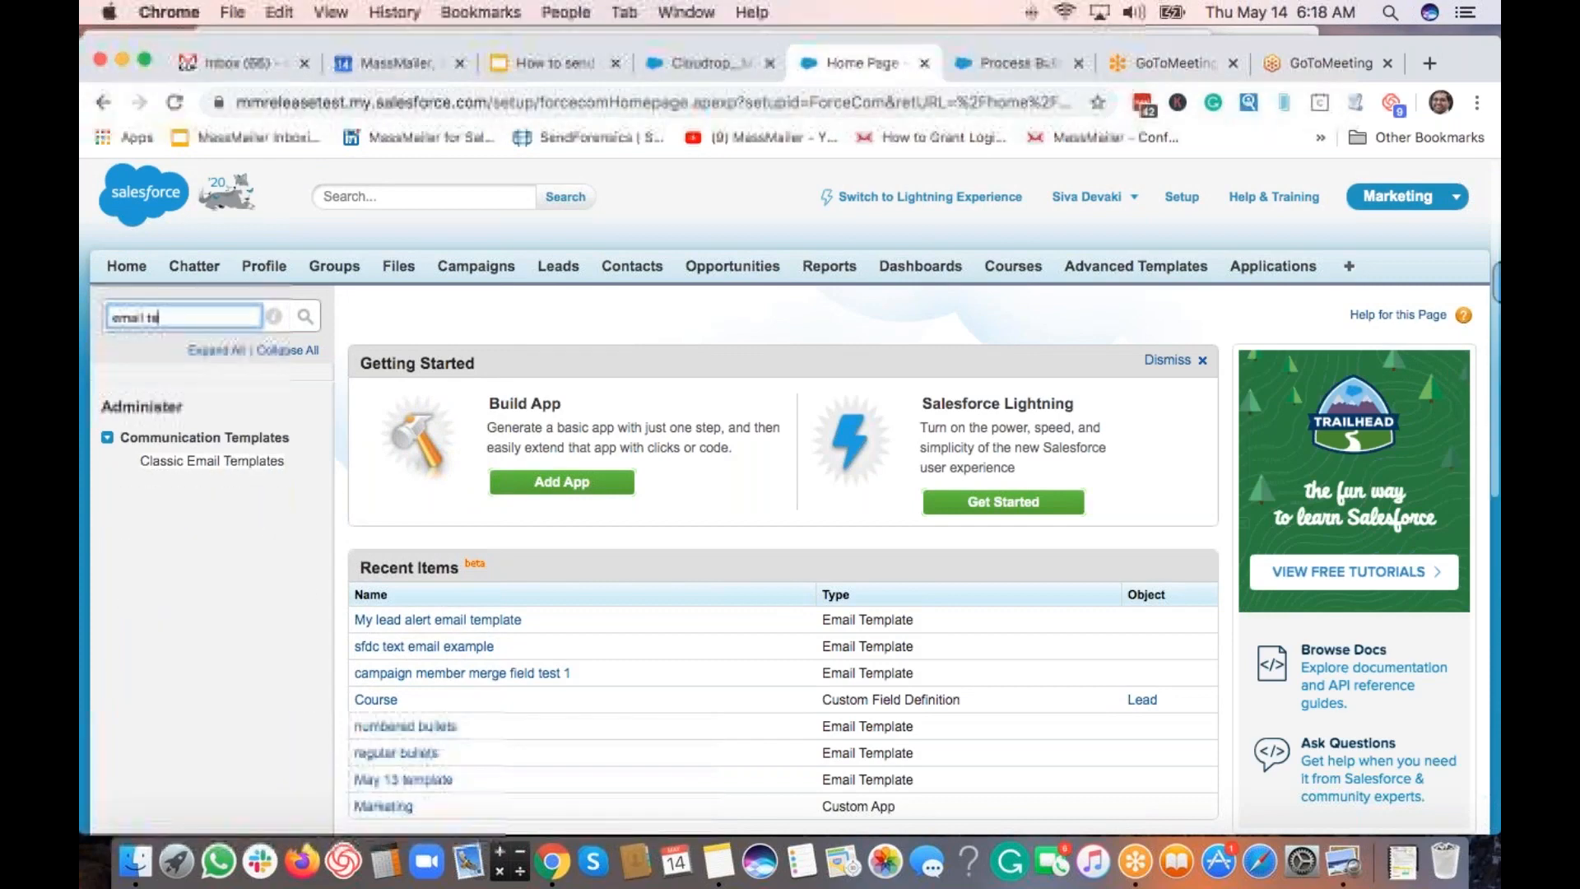
{"action": "left_click", "coordinate": [212, 460]}
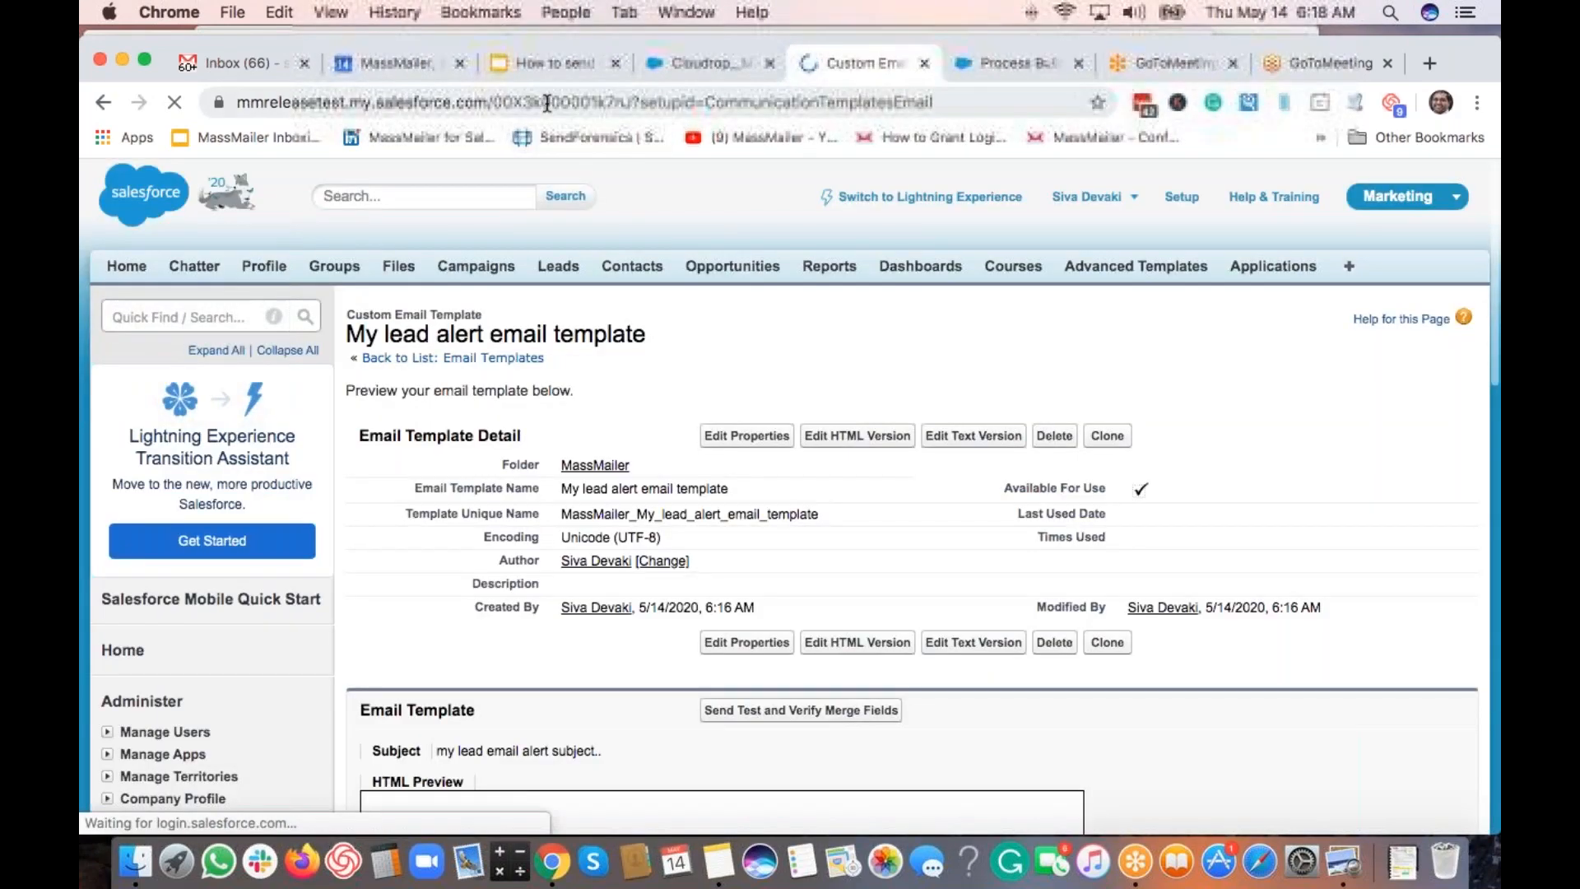
{"action": "double_click", "coordinate": [640, 111]}
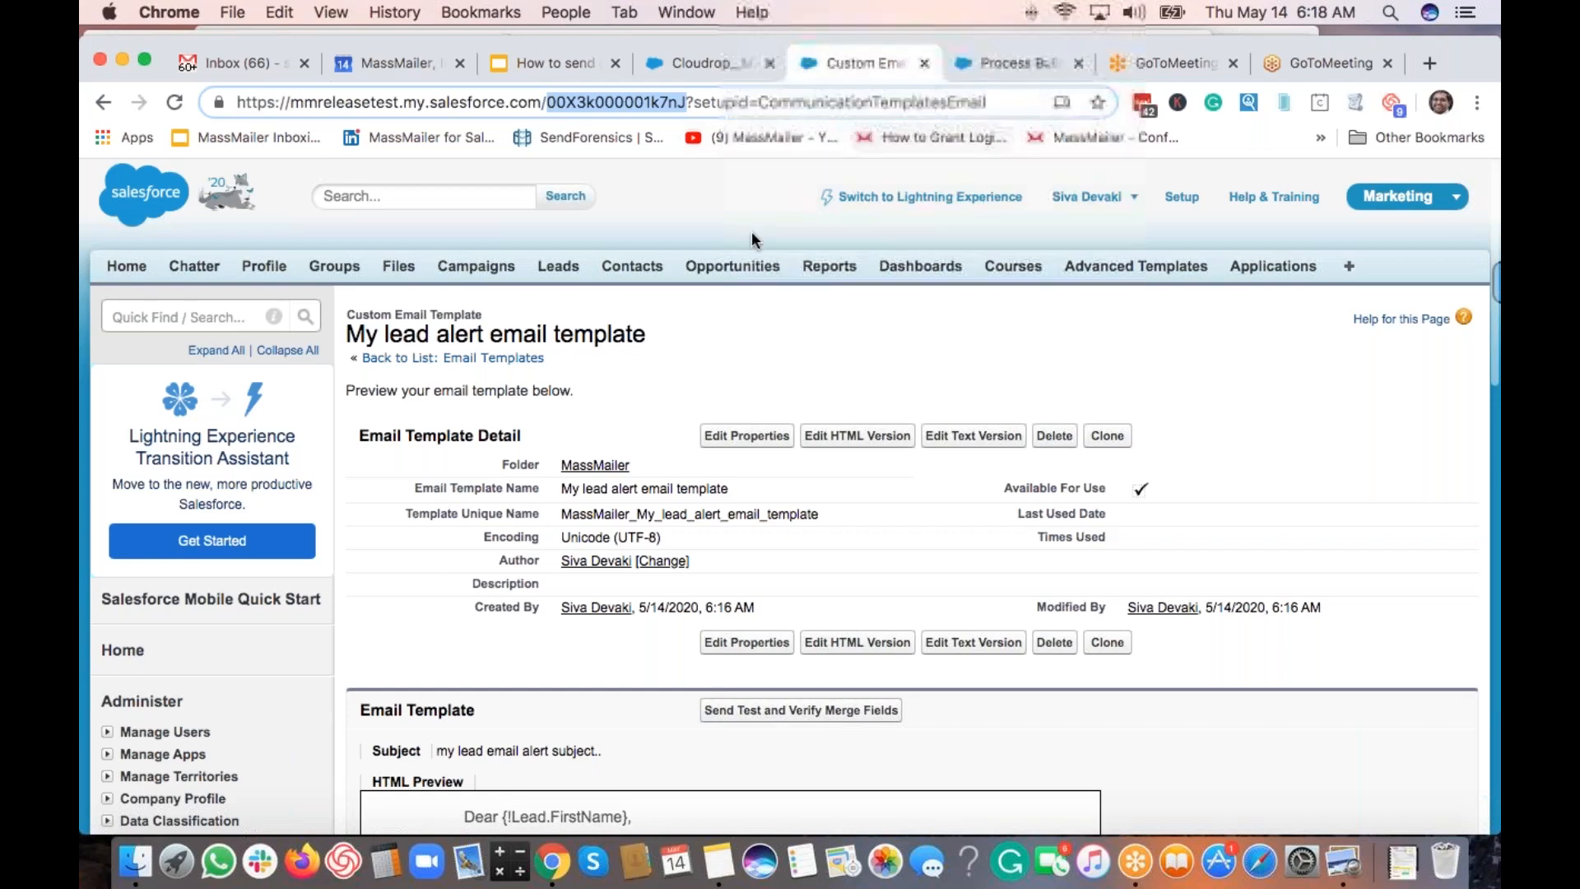
Open Process Builder from a new Setup tab via 'process builde' and start a new process.
{"action": "left_click", "coordinate": [977, 63]}
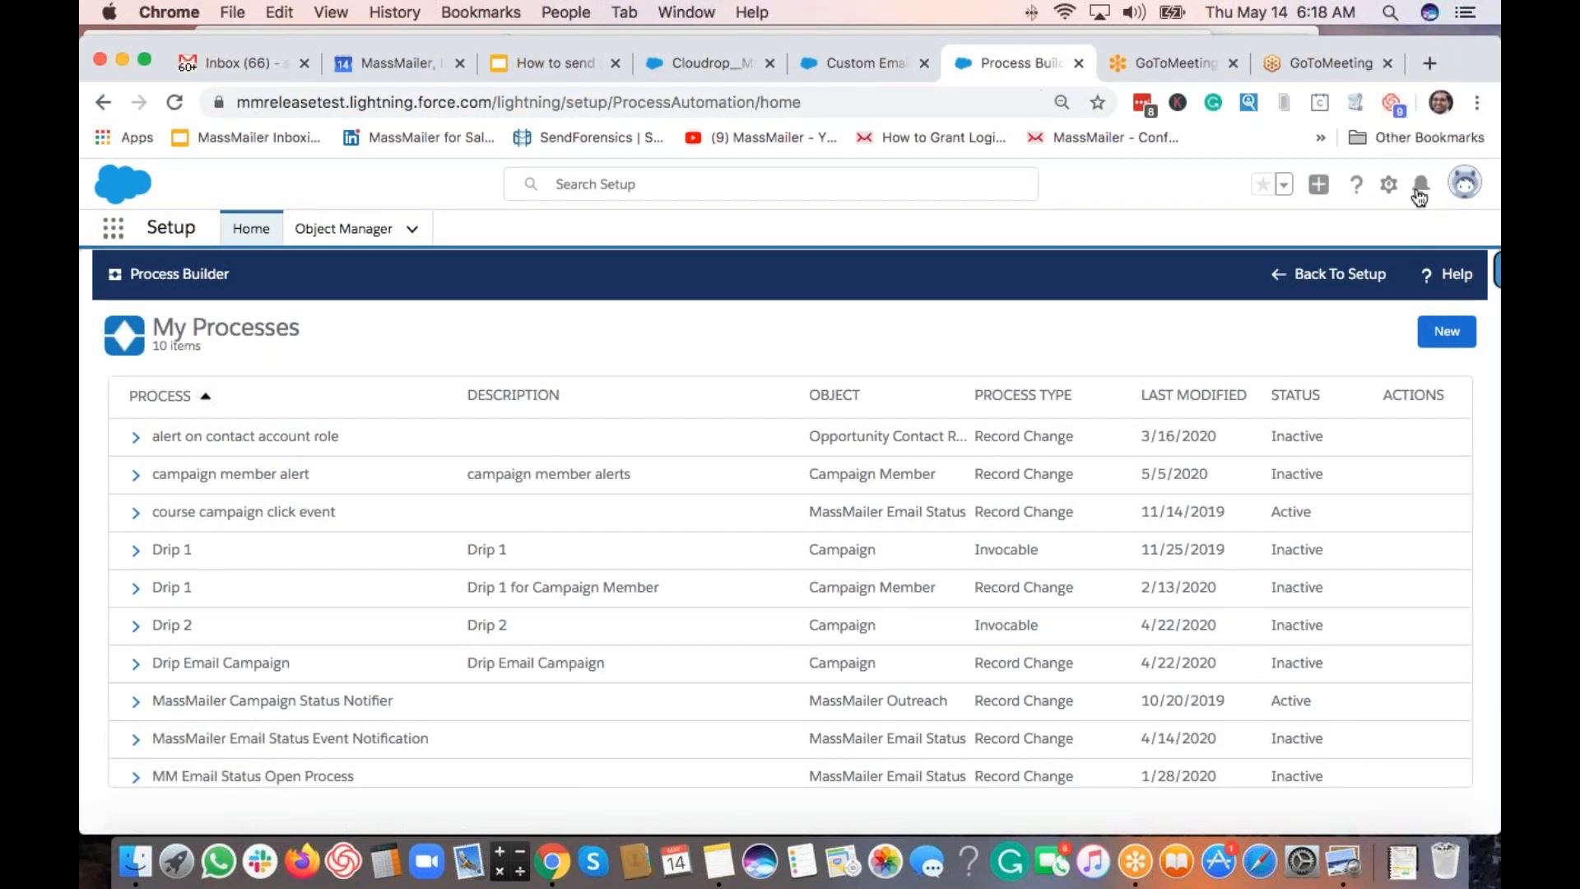
{"action": "left_click", "coordinate": [1389, 188]}
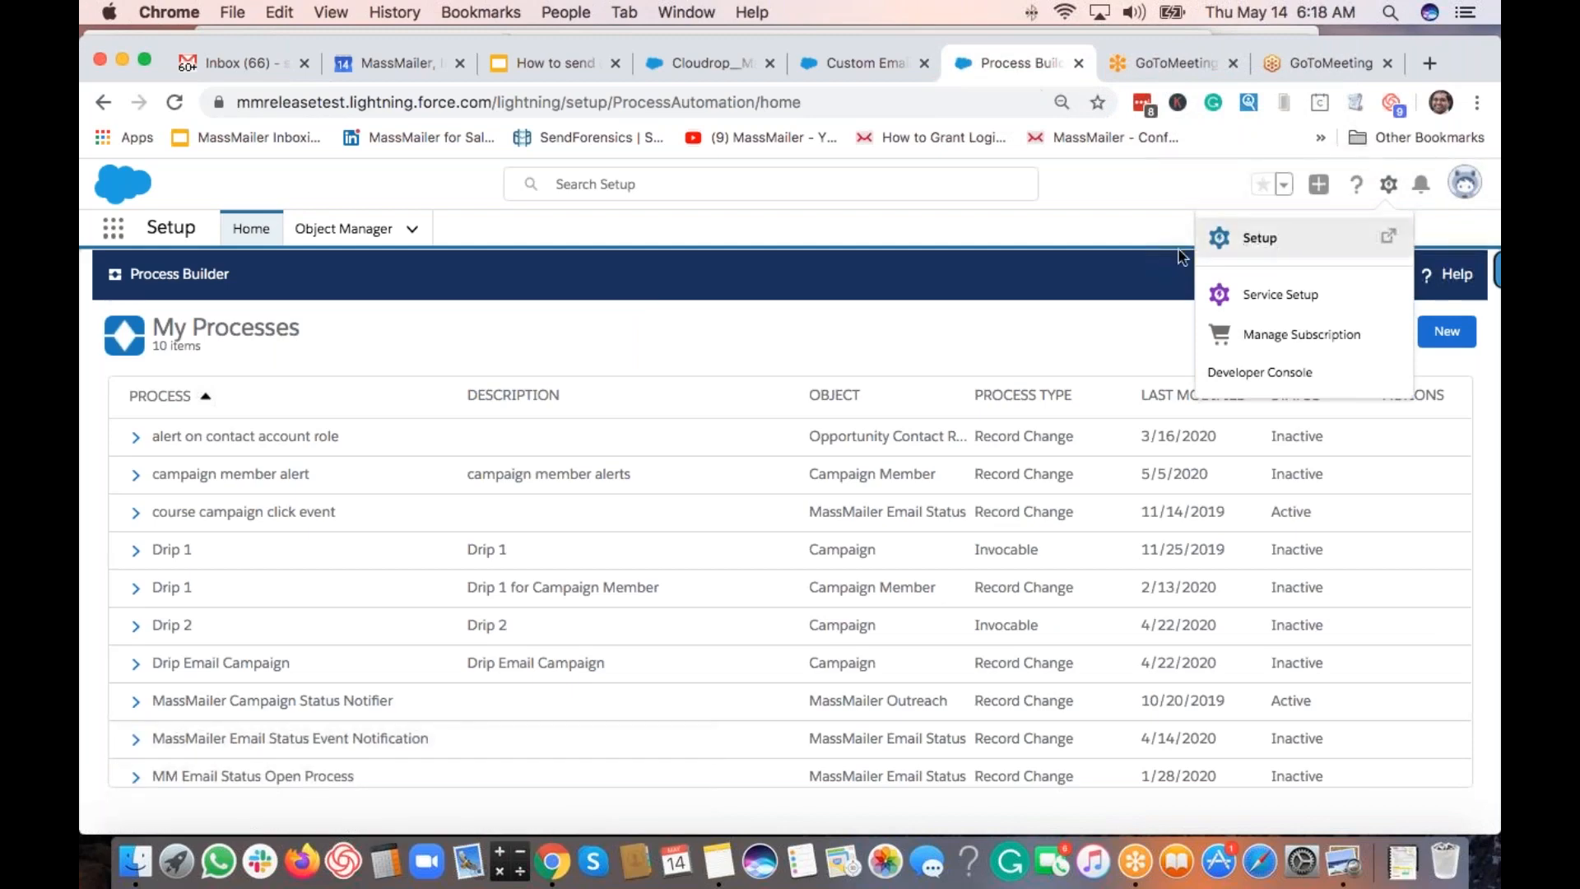
{"action": "left_click", "coordinate": [1258, 237]}
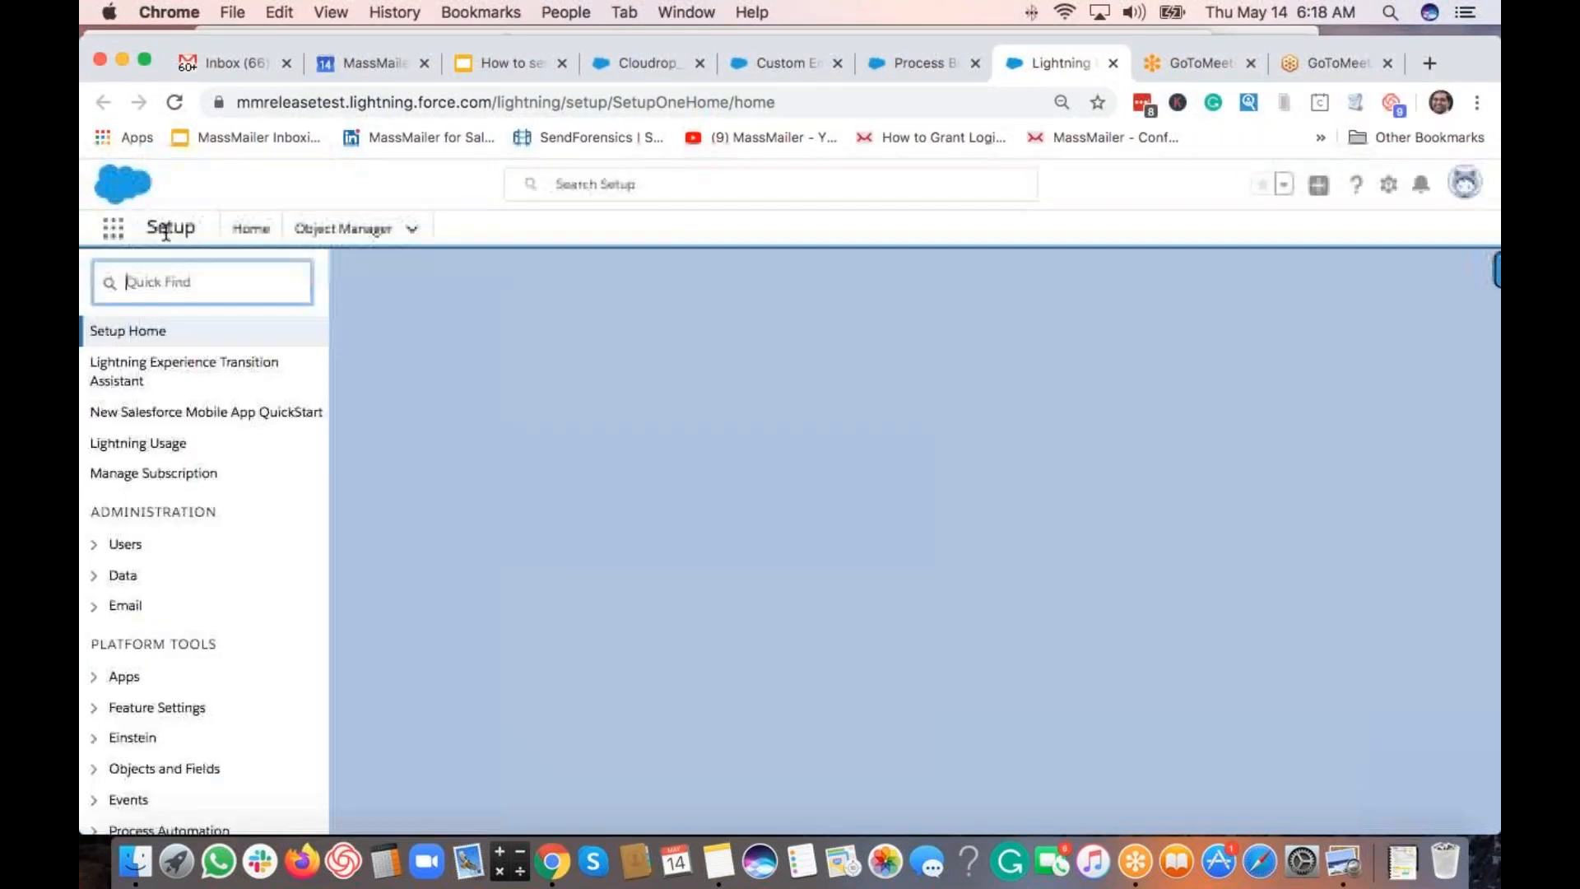
{"action": "type", "text": "p"}
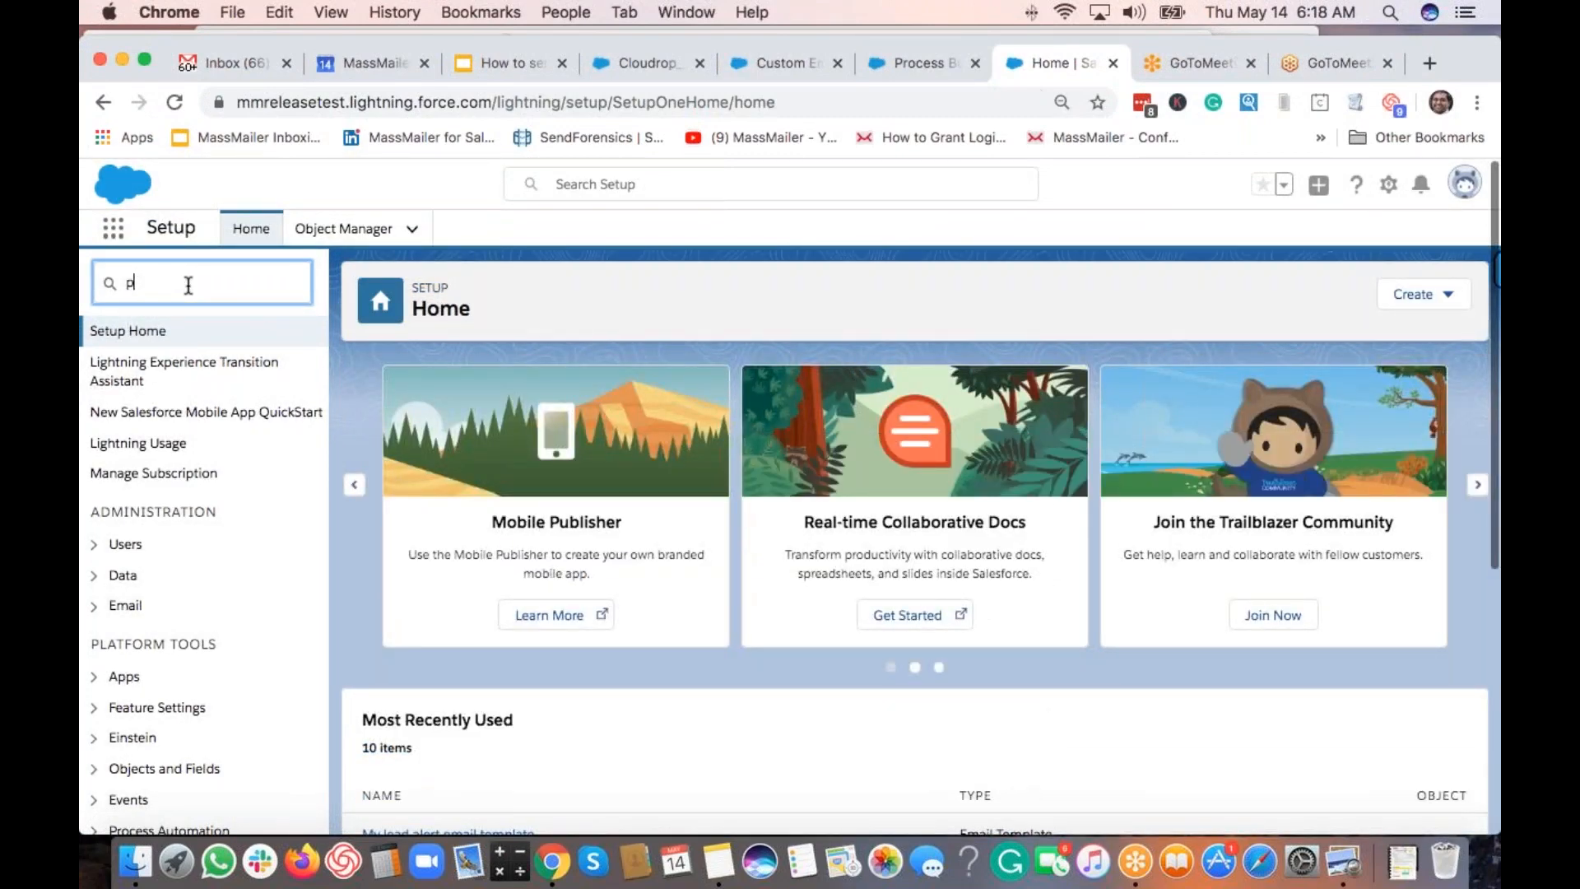
{"action": "type", "text": "rocess builde"}
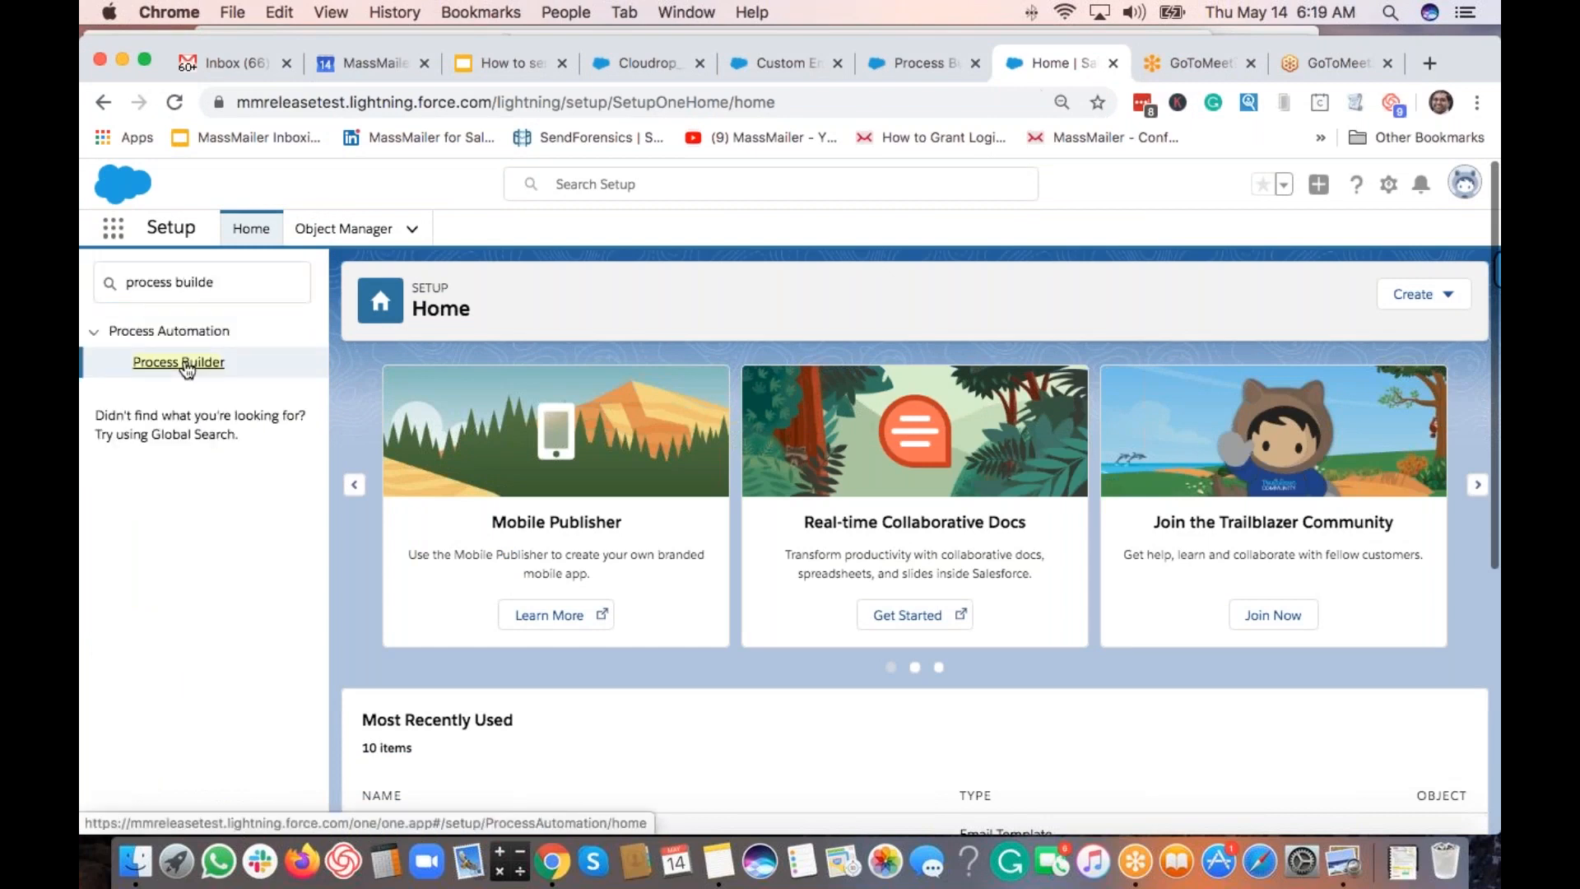
{"action": "left_click", "coordinate": [179, 363]}
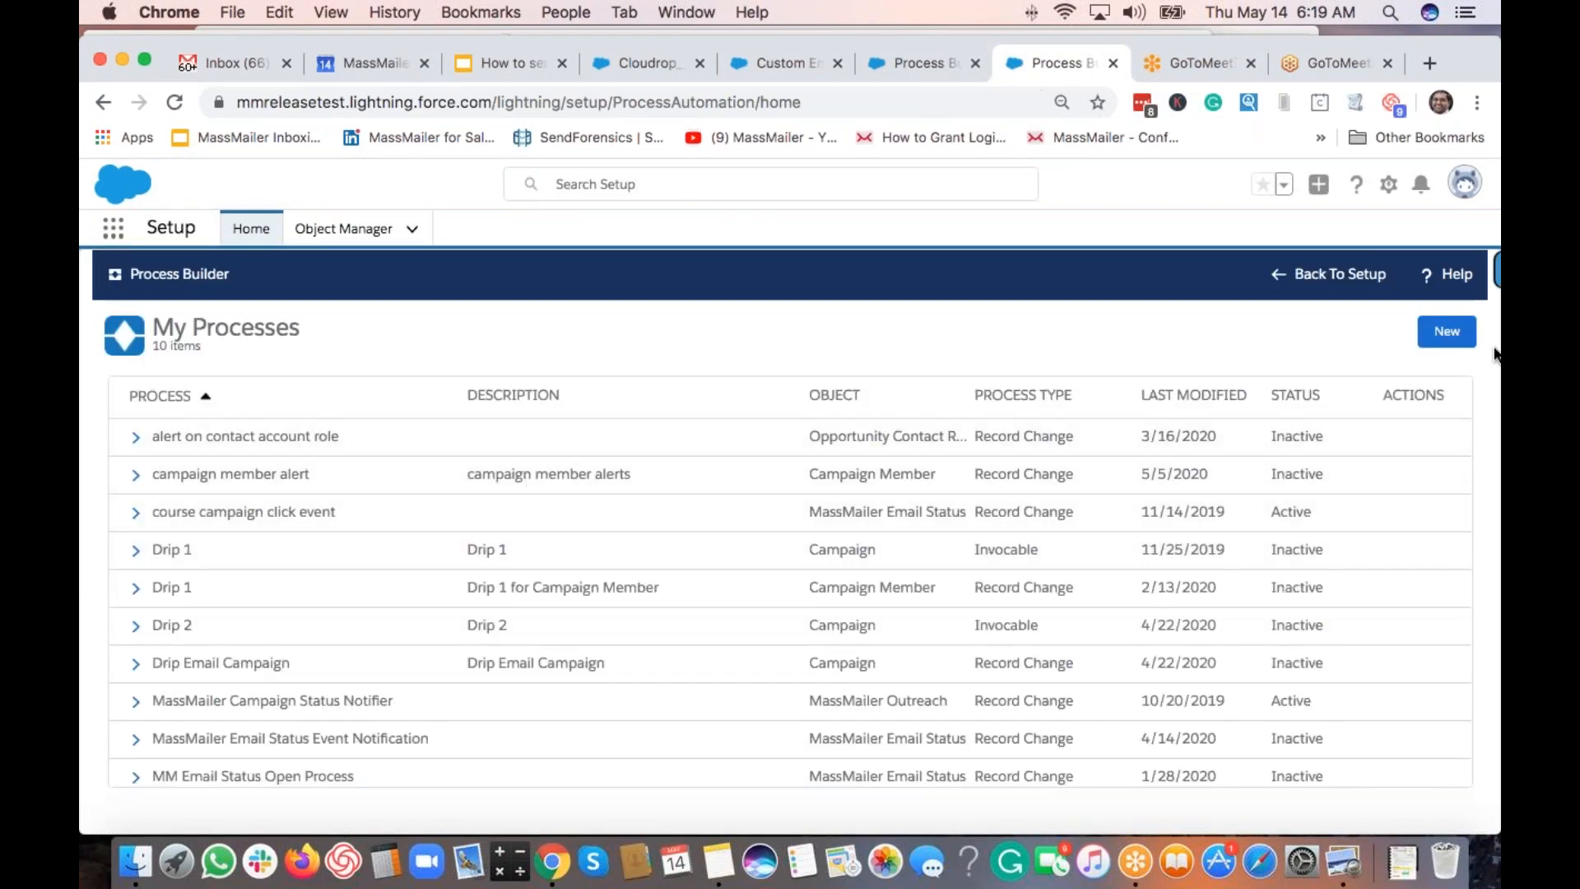
{"action": "left_click", "coordinate": [1436, 344]}
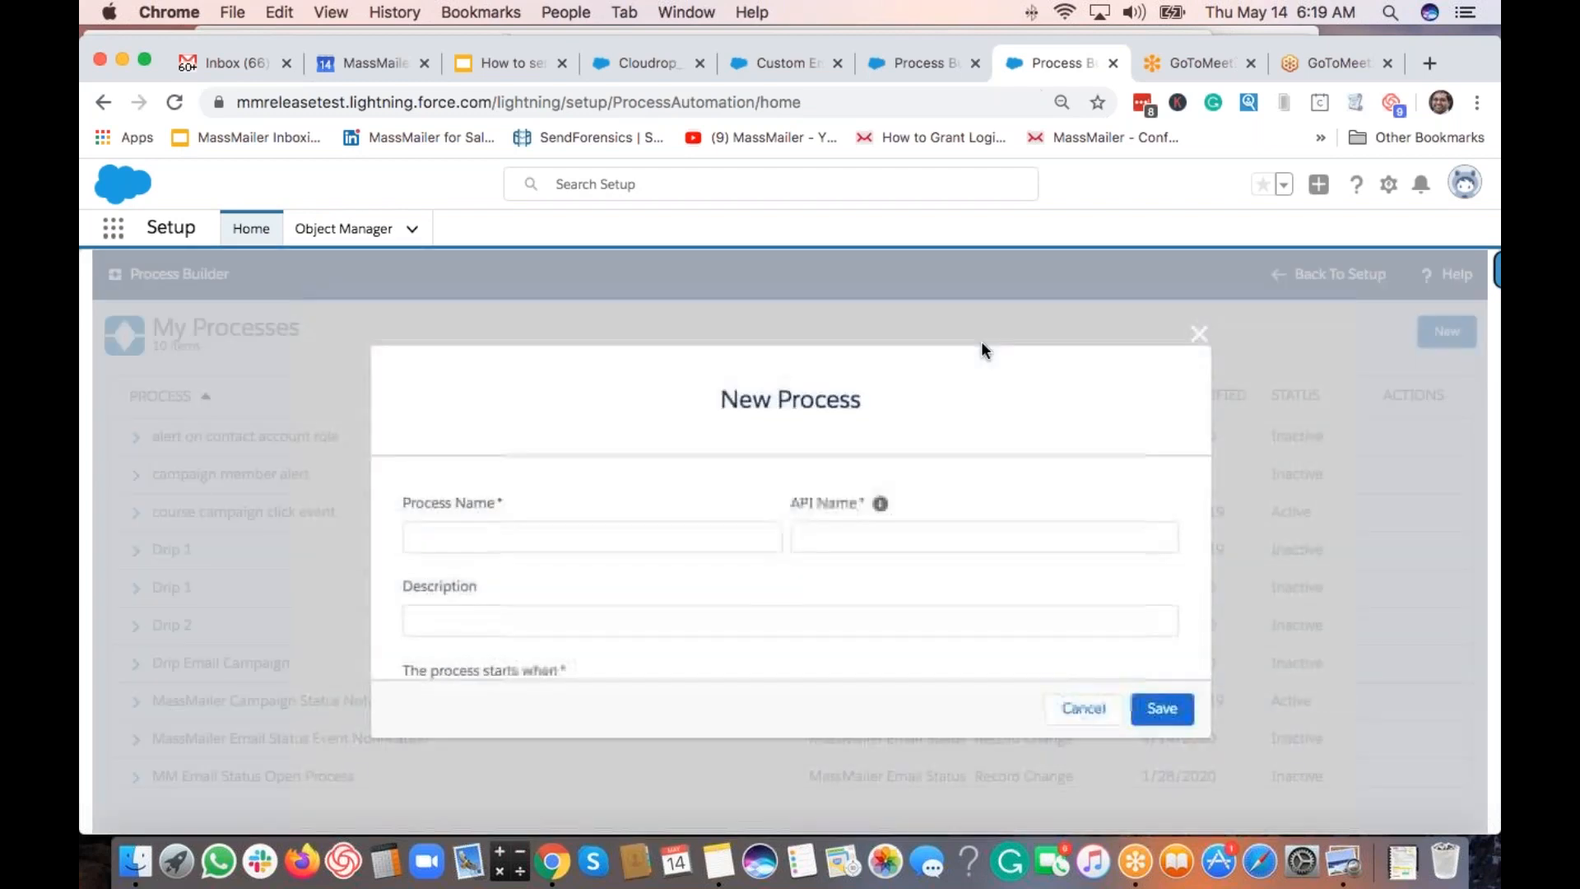
{"action": "left_click", "coordinate": [554, 541]}
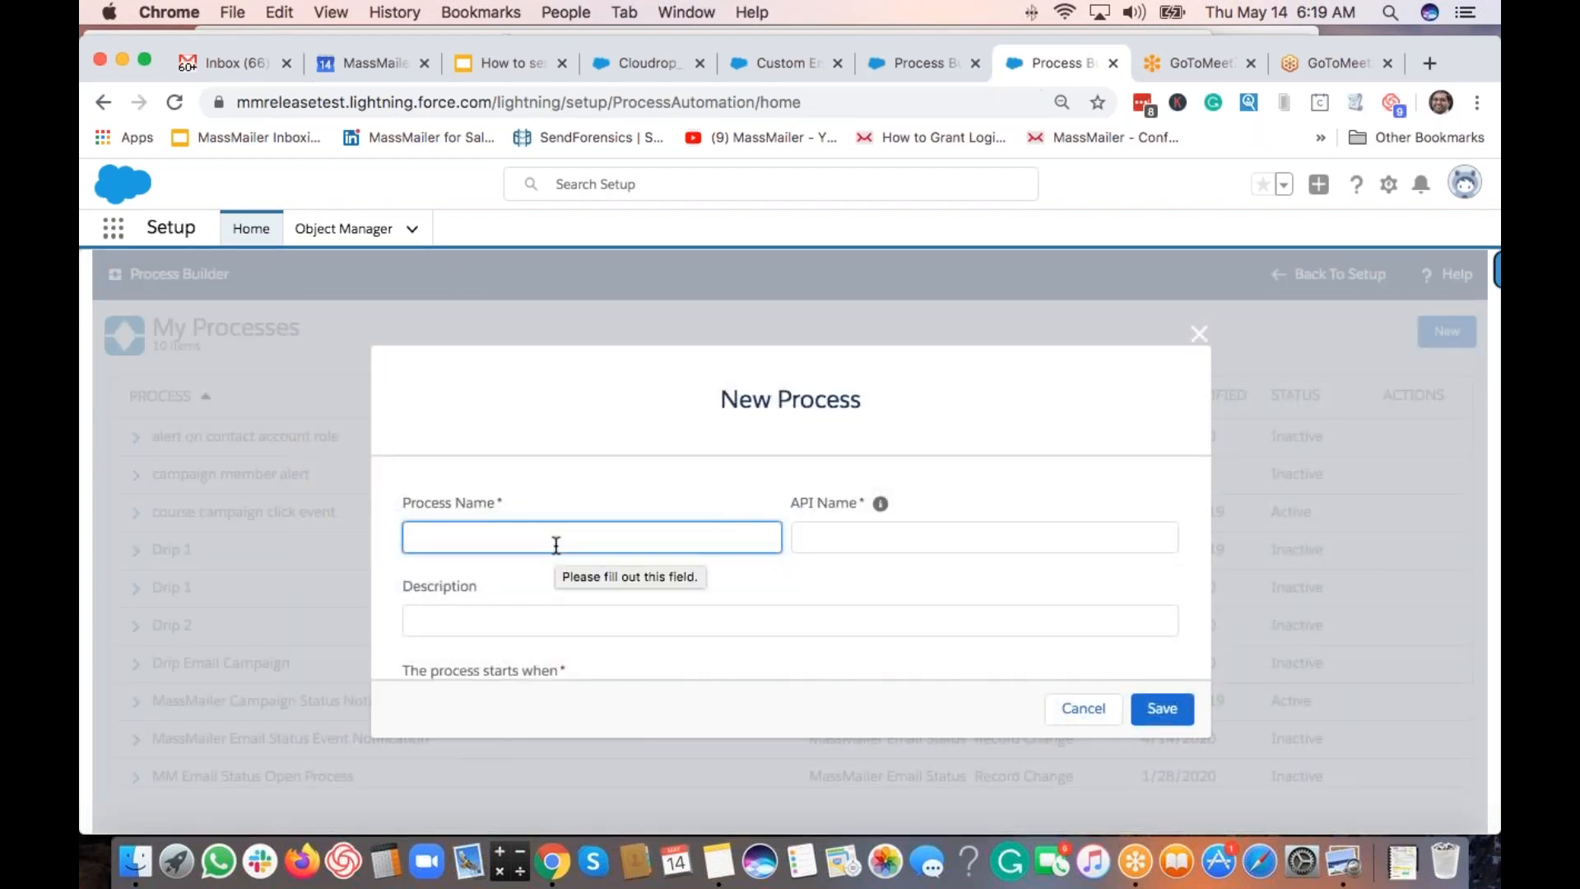
Name the process 'Sample Lead Response Email' and use the same text as its description.
{"action": "type", "text": "Sample "}
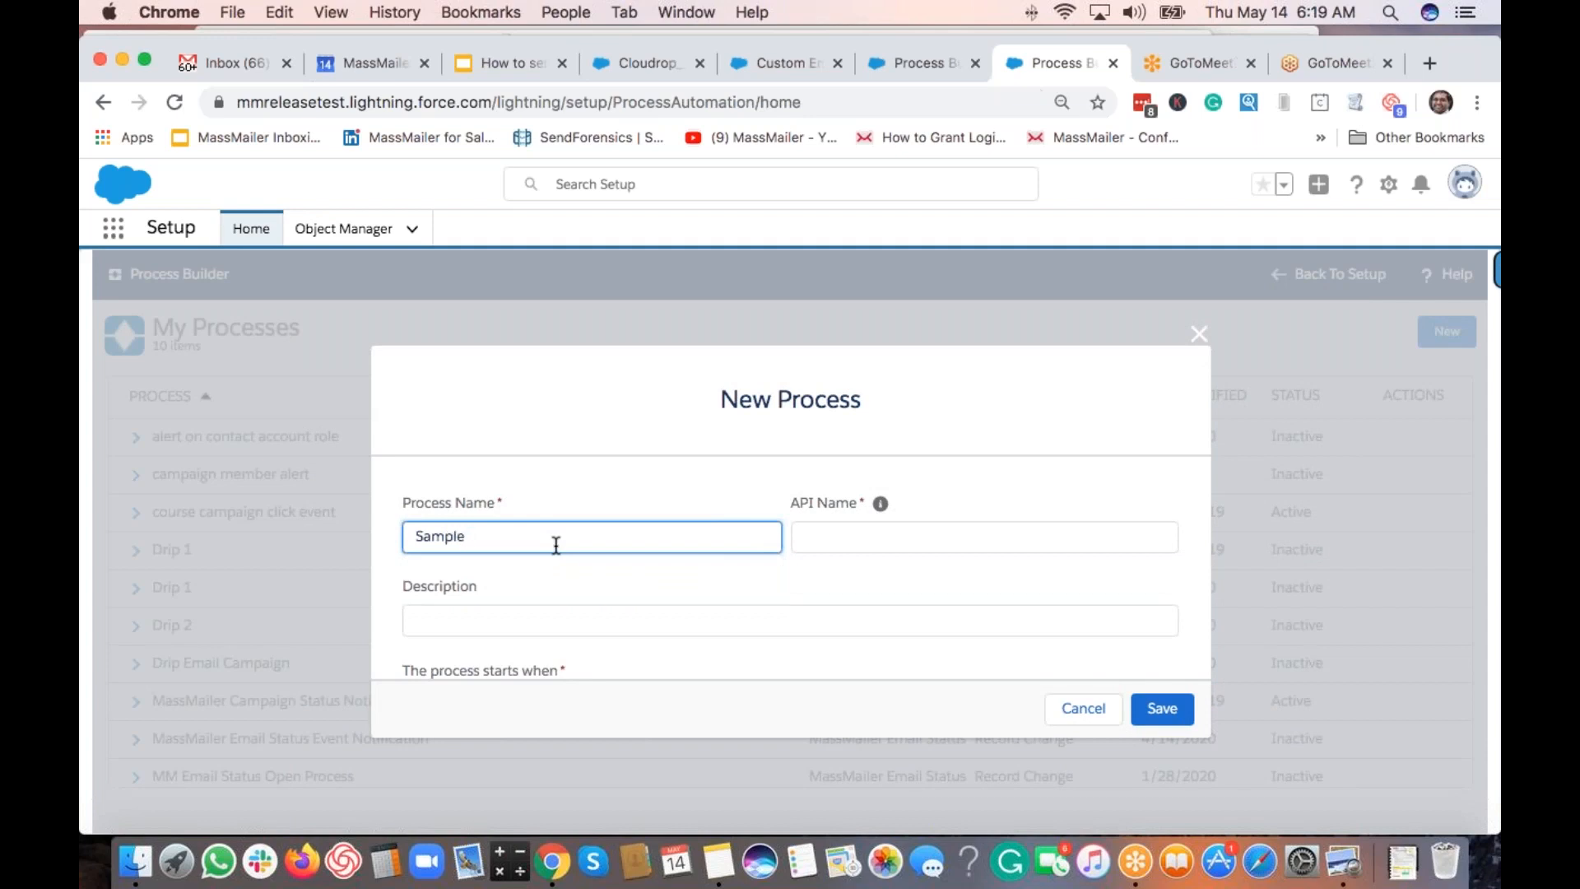
{"action": "type", "text": "Lead Response Email"}
{"action": "key", "text": "Tab"}
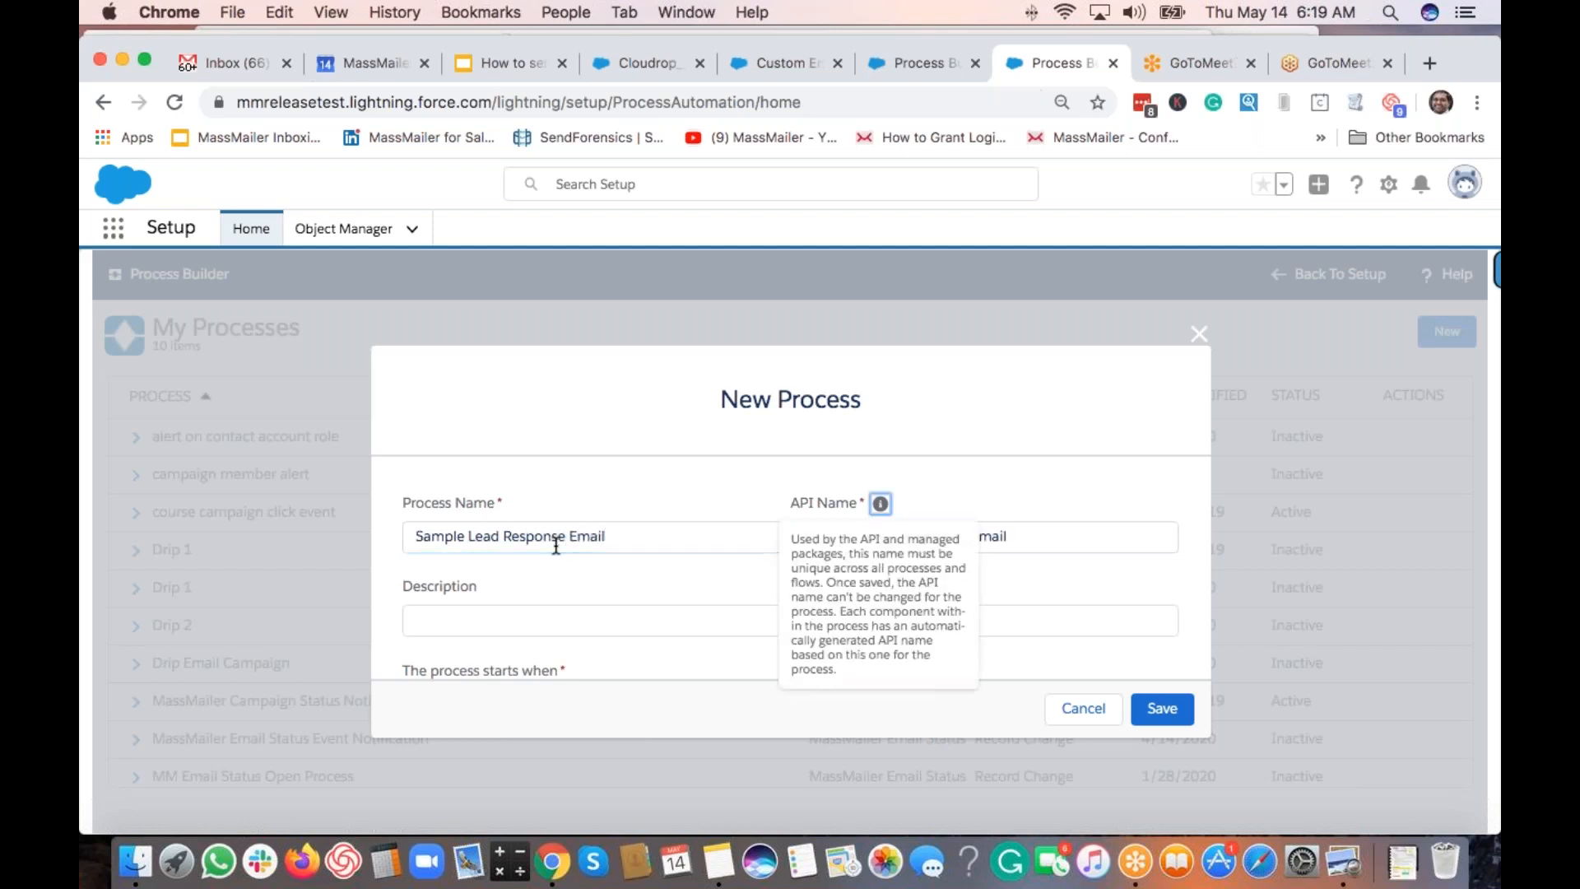
{"action": "key", "text": "Tab"}
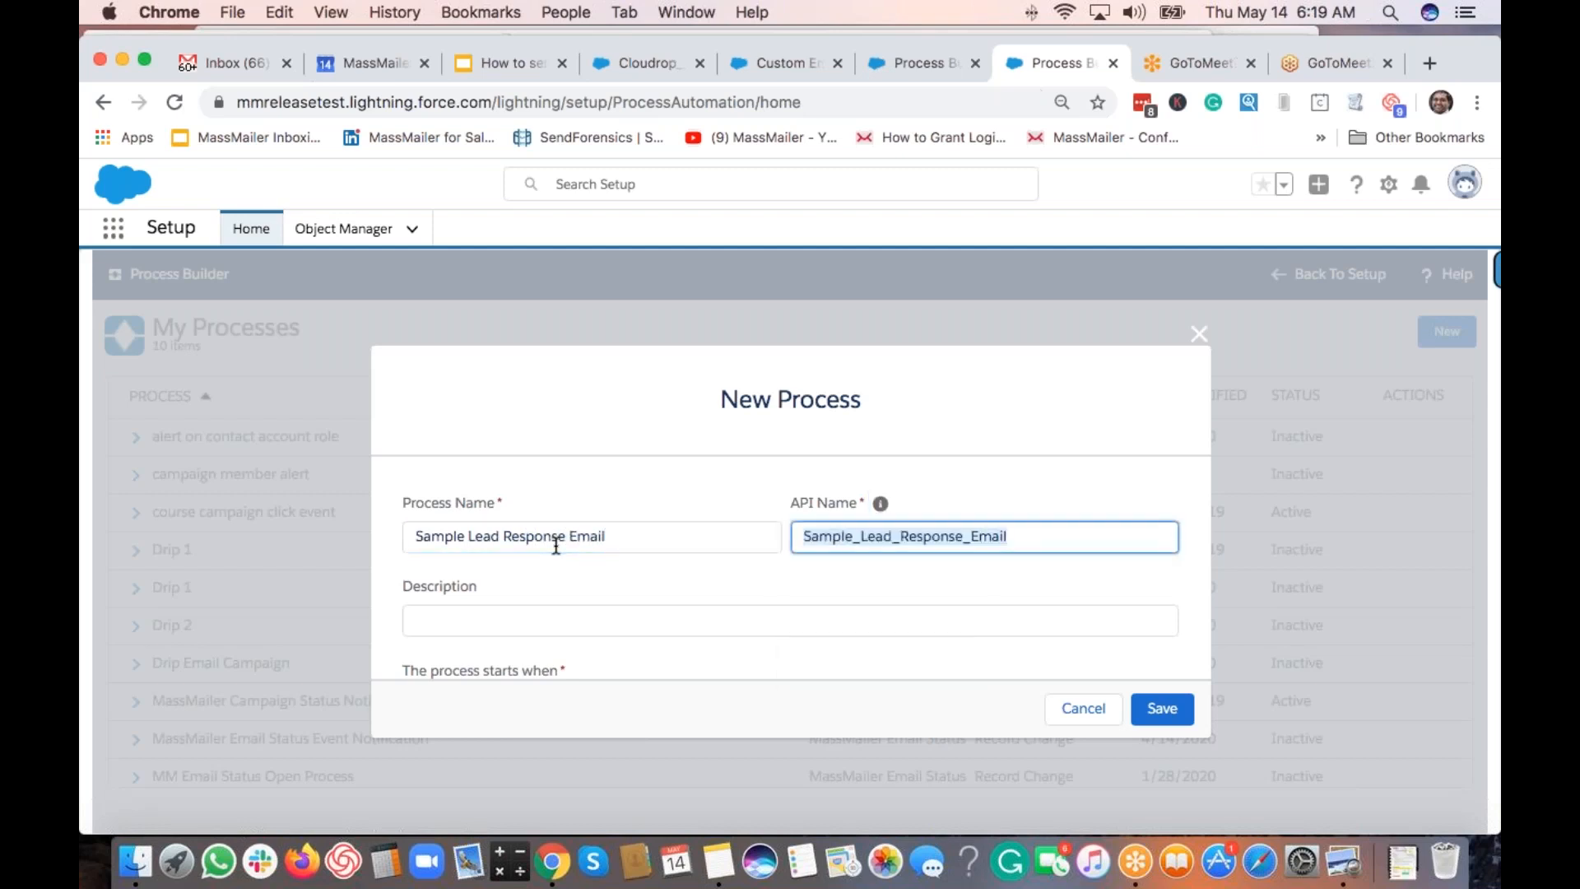
{"action": "key", "text": "shift+Tab"}
{"action": "key", "text": "shift+Tab"}
{"action": "key", "text": "super+c"}
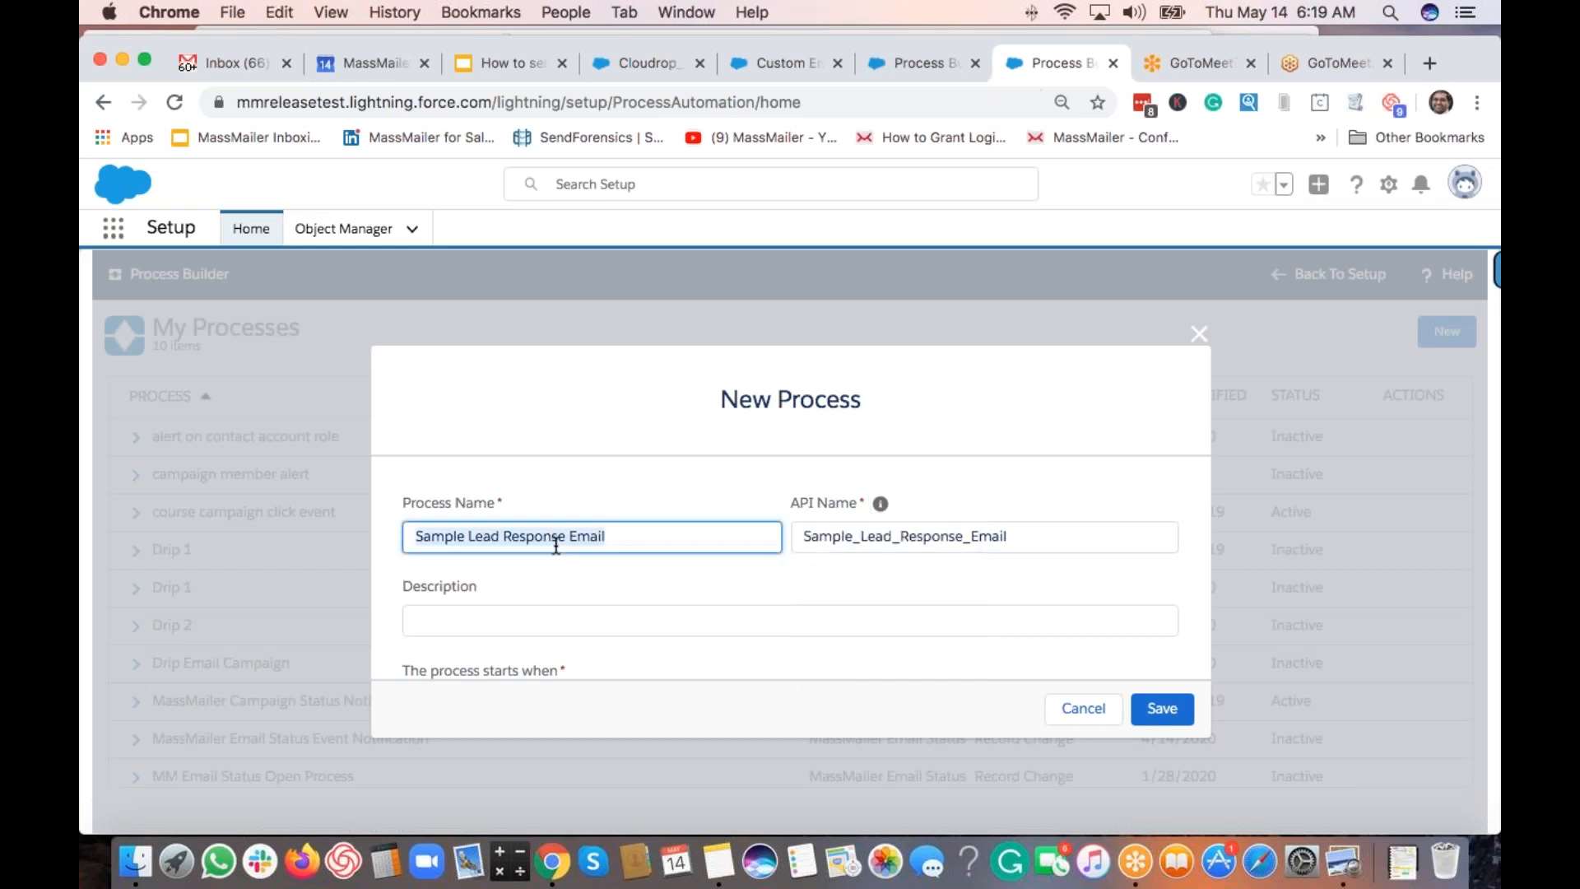
{"action": "key", "text": "Tab"}
{"action": "key", "text": "Tab"}
{"action": "key", "text": "Tab"}
{"action": "key", "text": "super+v"}
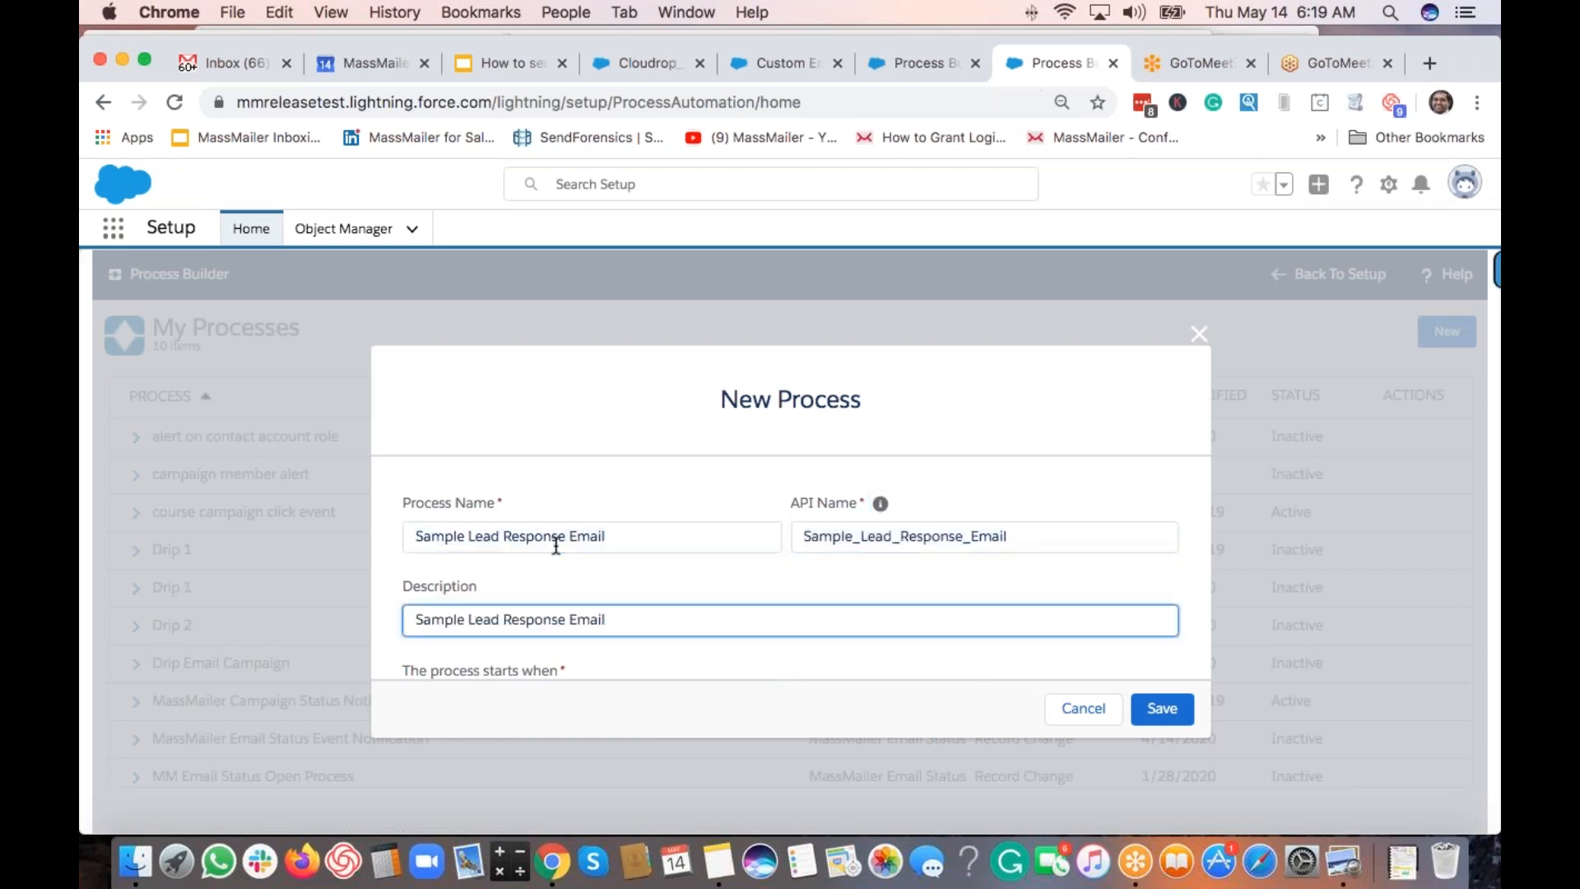
{"action": "scroll", "coordinate": [556, 545], "scroll_direction": "down", "scroll_amount": 2}
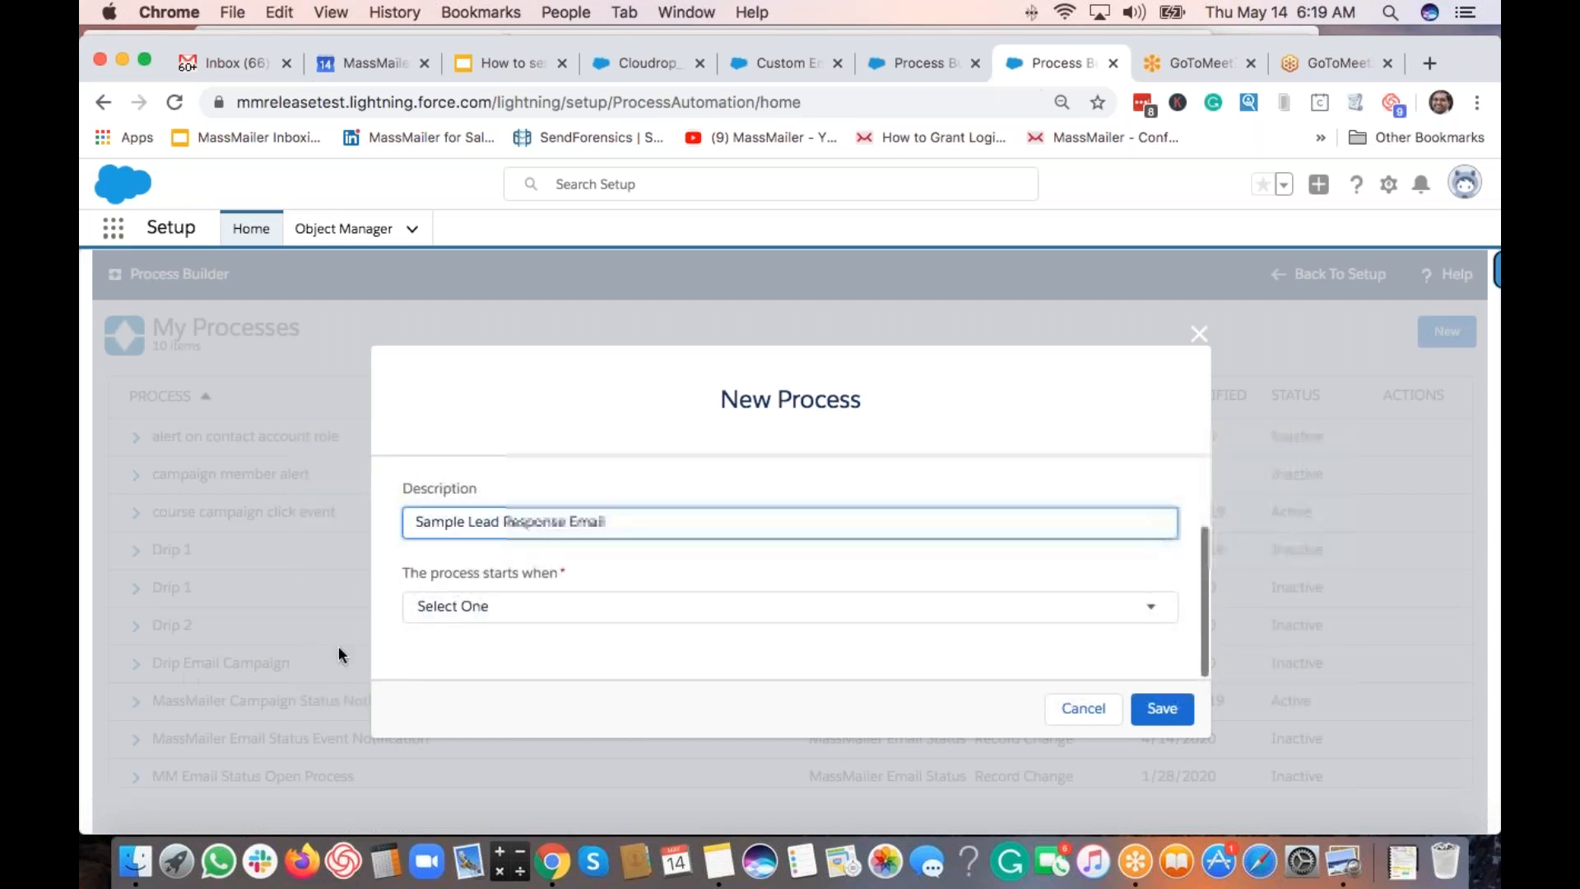
Make the process start when a record changes and save it.
{"action": "left_click", "coordinate": [620, 604]}
{"action": "left_click", "coordinate": [596, 623]}
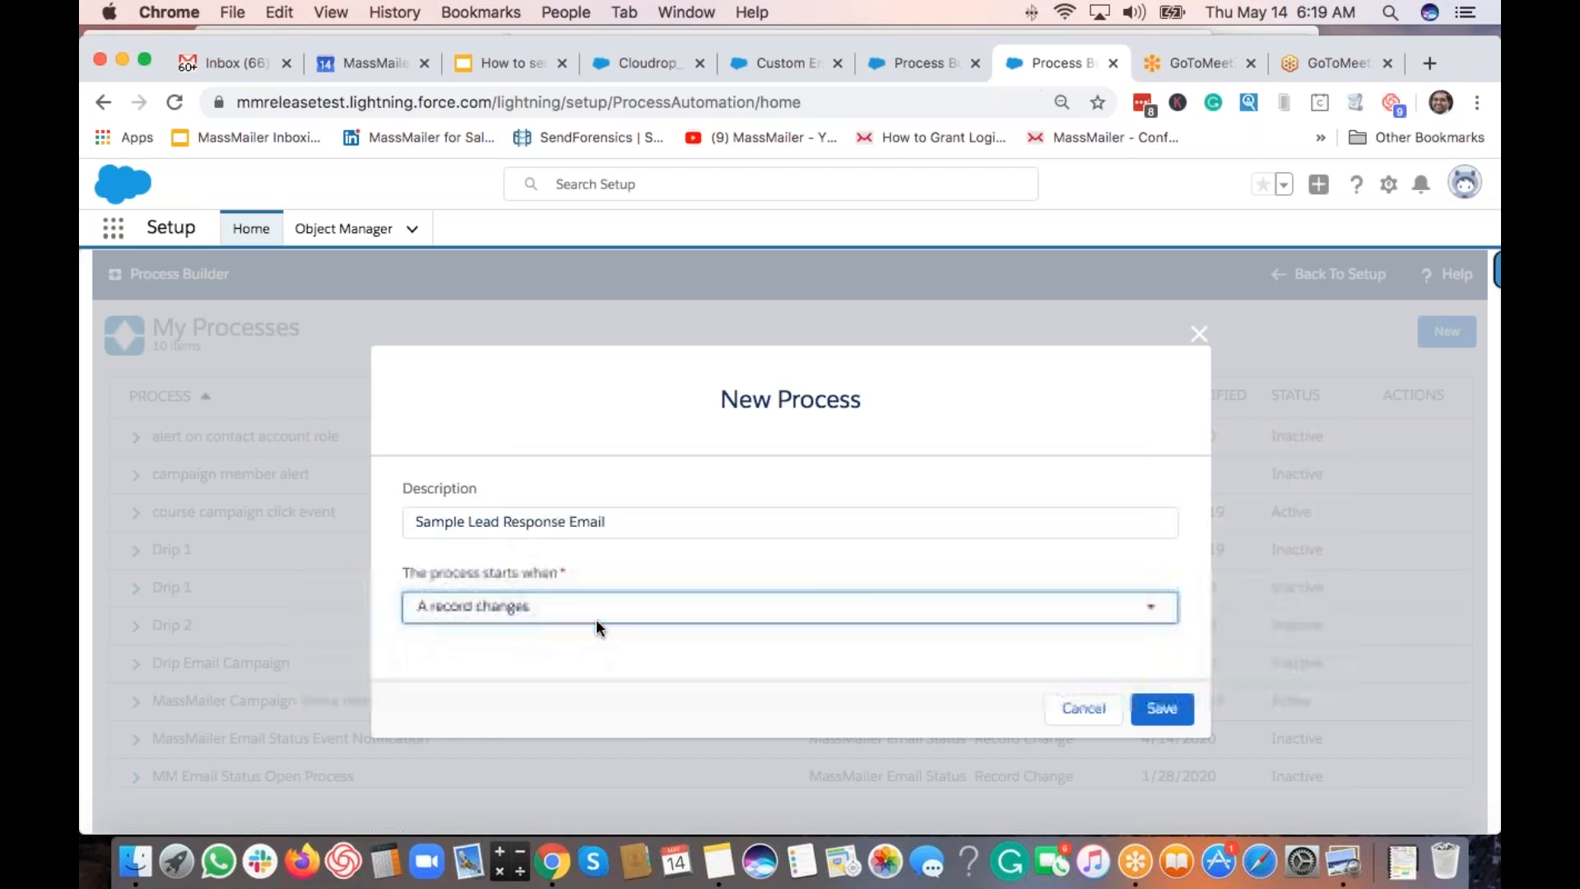
{"action": "left_click", "coordinate": [548, 608]}
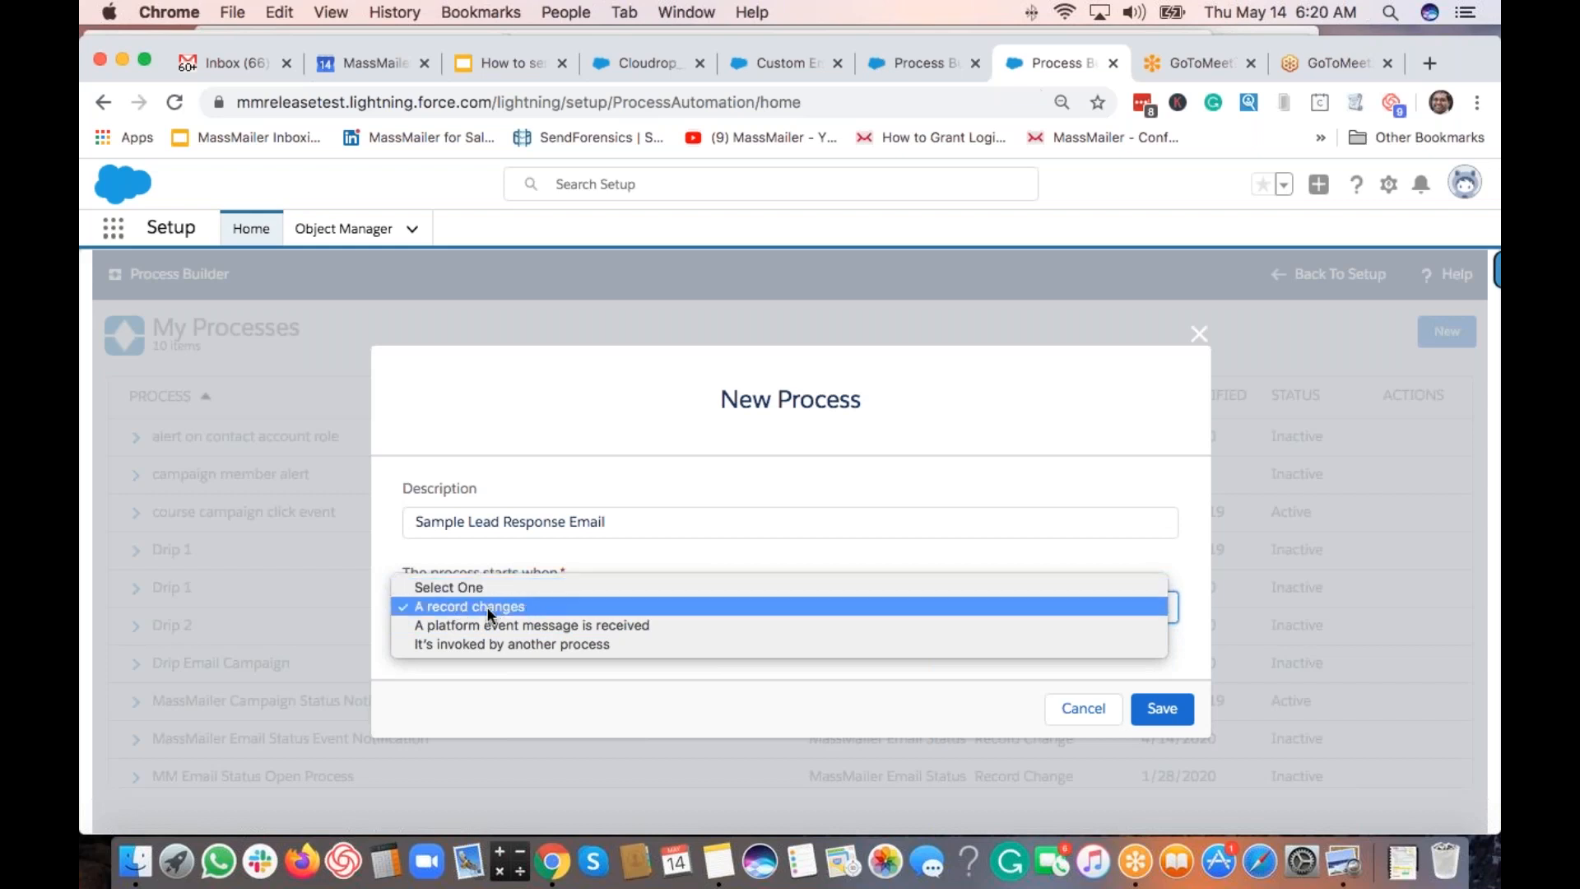
{"action": "left_click", "coordinate": [462, 607]}
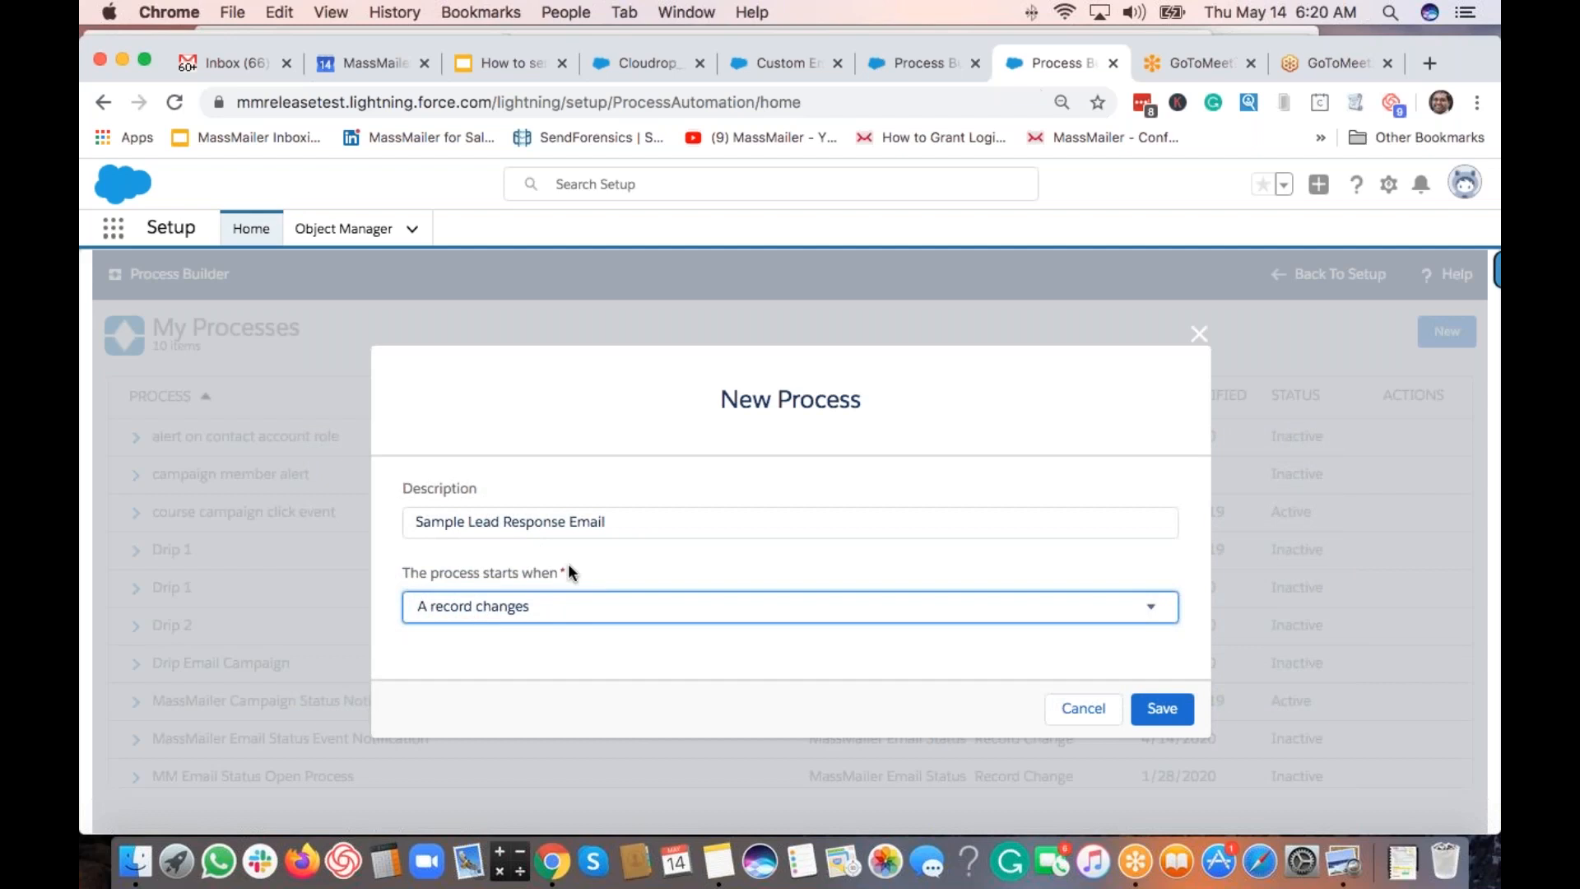
{"action": "left_click", "coordinate": [1160, 710]}
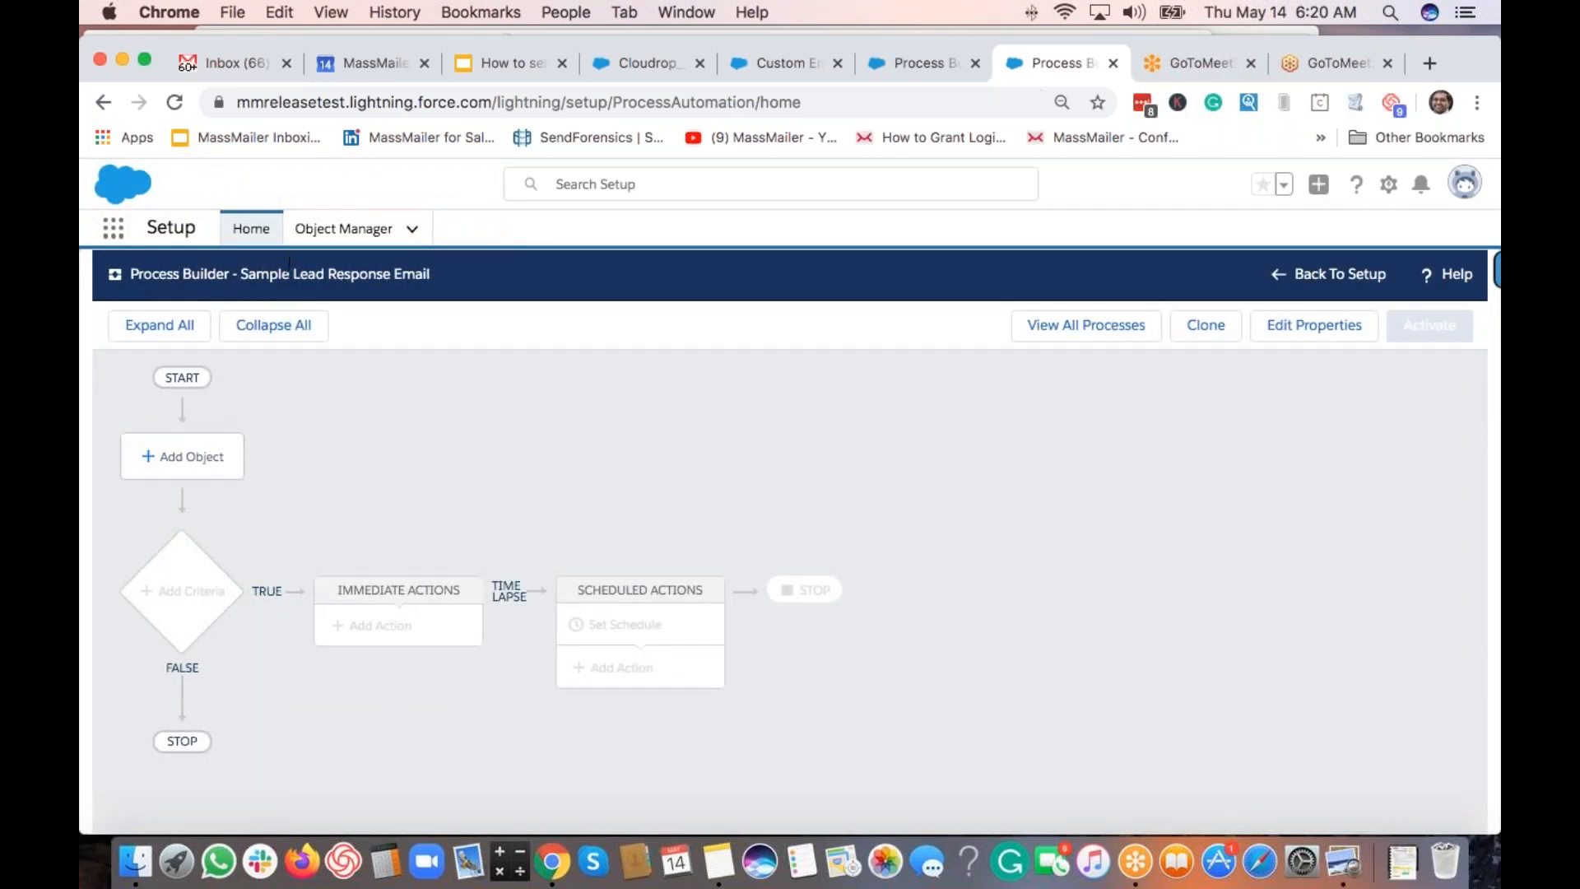
Set Lead as the process object, starting only when a record is created, and save.
{"action": "left_click", "coordinate": [201, 466]}
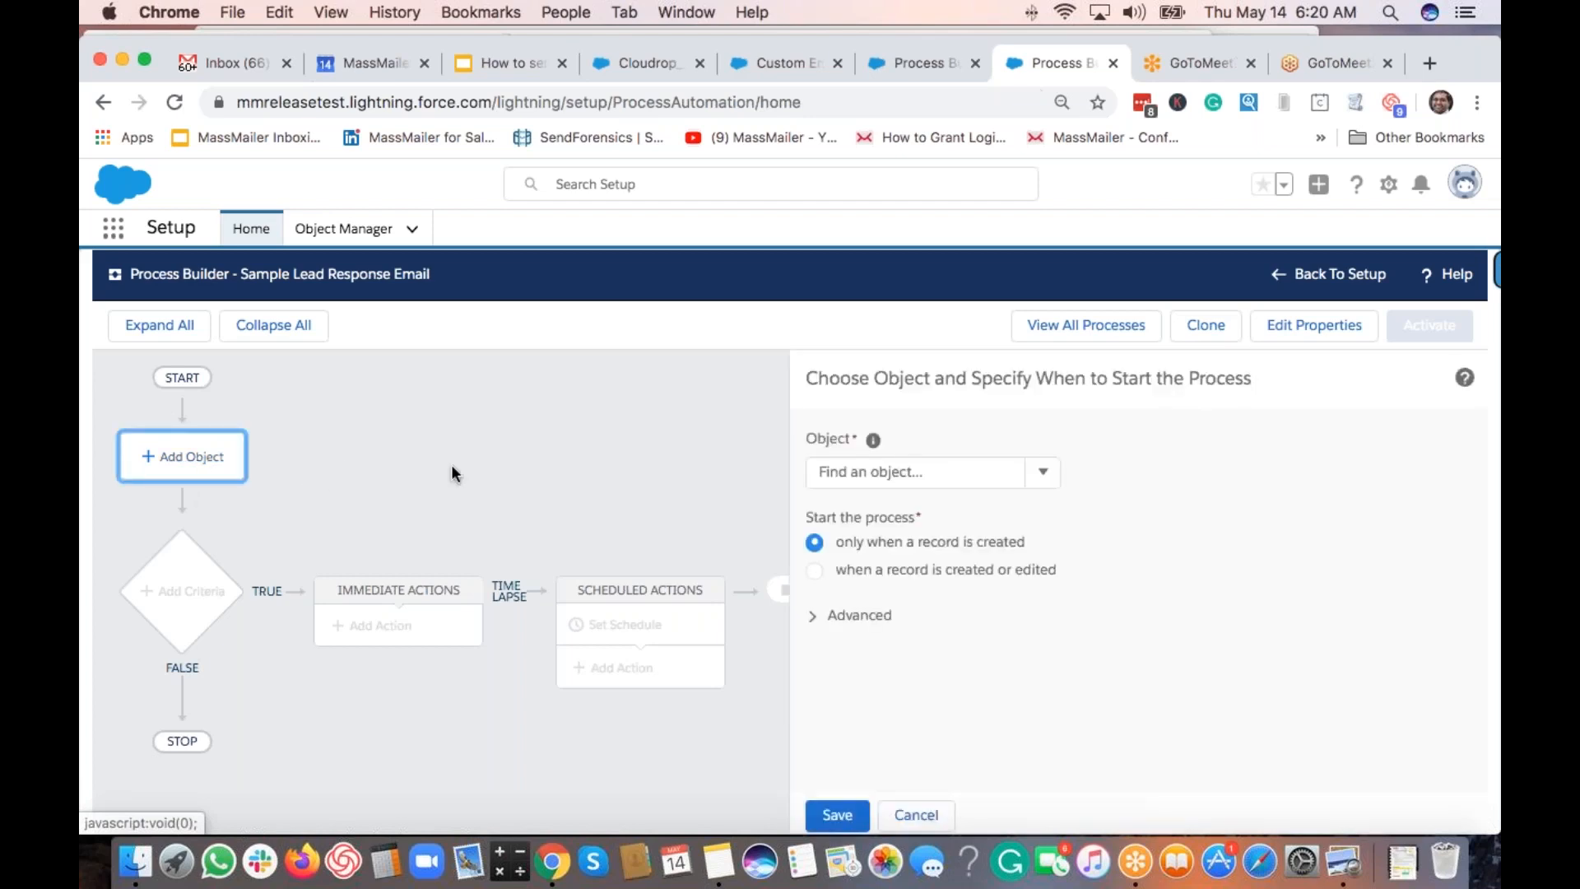
{"action": "left_click", "coordinate": [868, 474]}
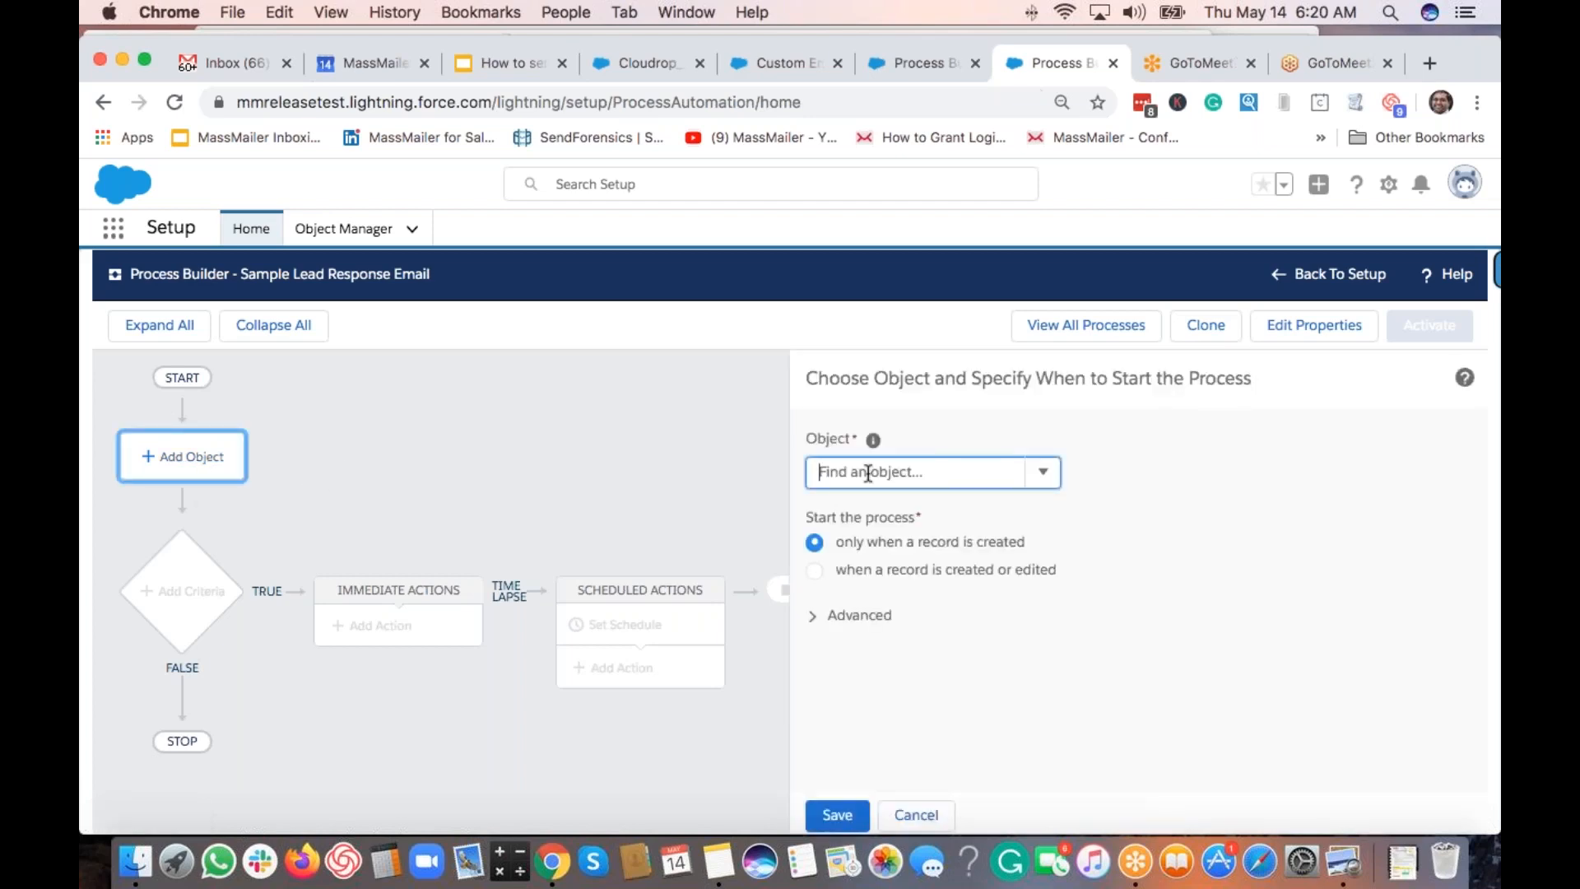
{"action": "type", "text": "lead"}
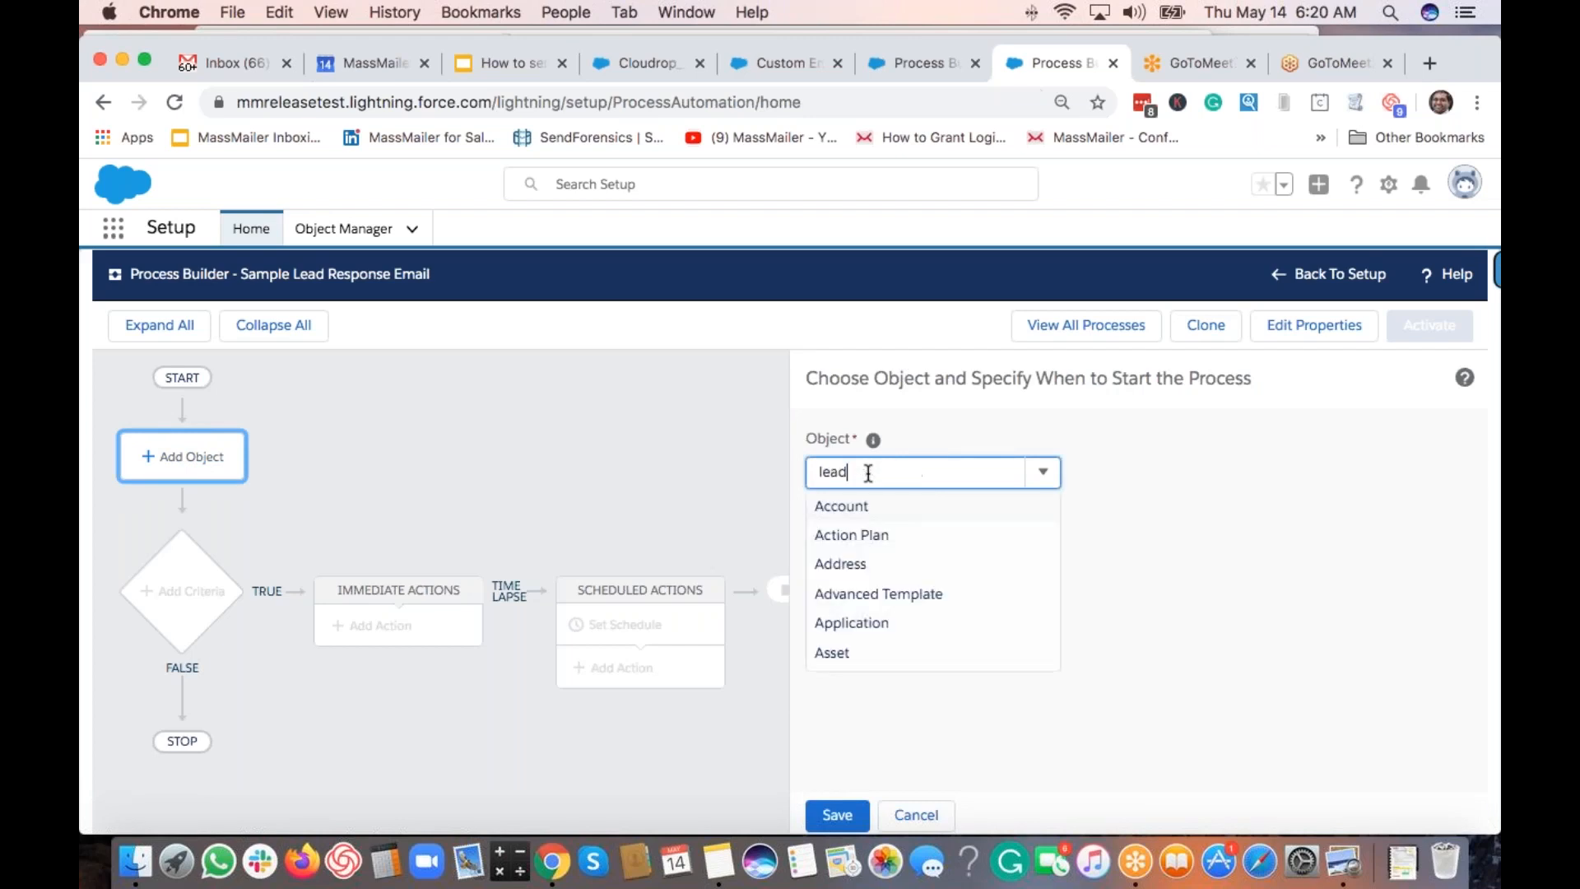
{"action": "left_click", "coordinate": [852, 508]}
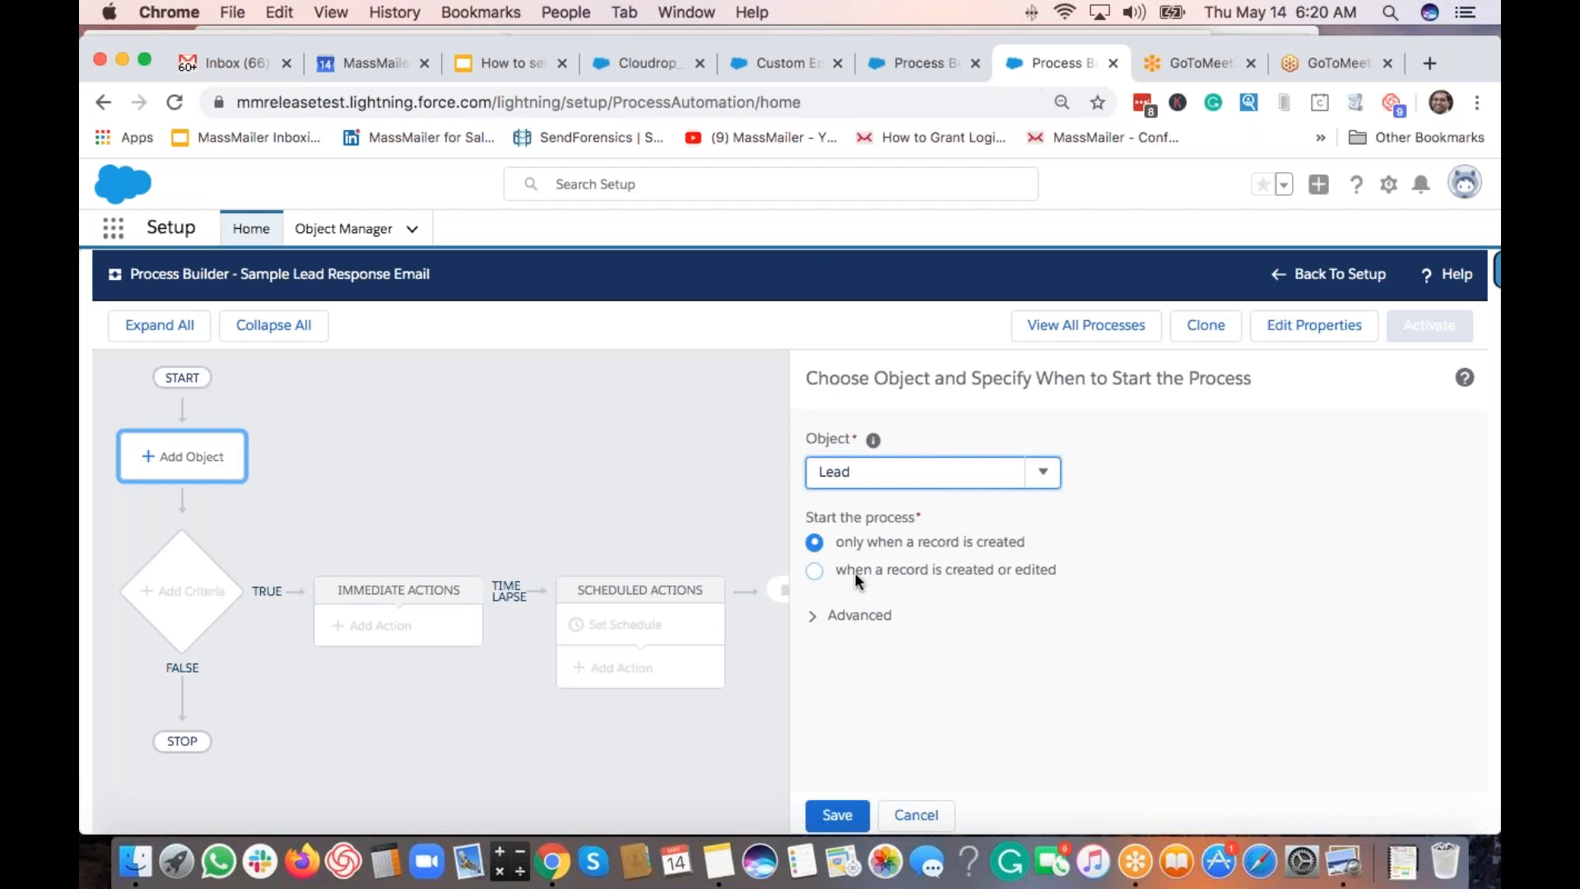
{"action": "left_click", "coordinate": [815, 571]}
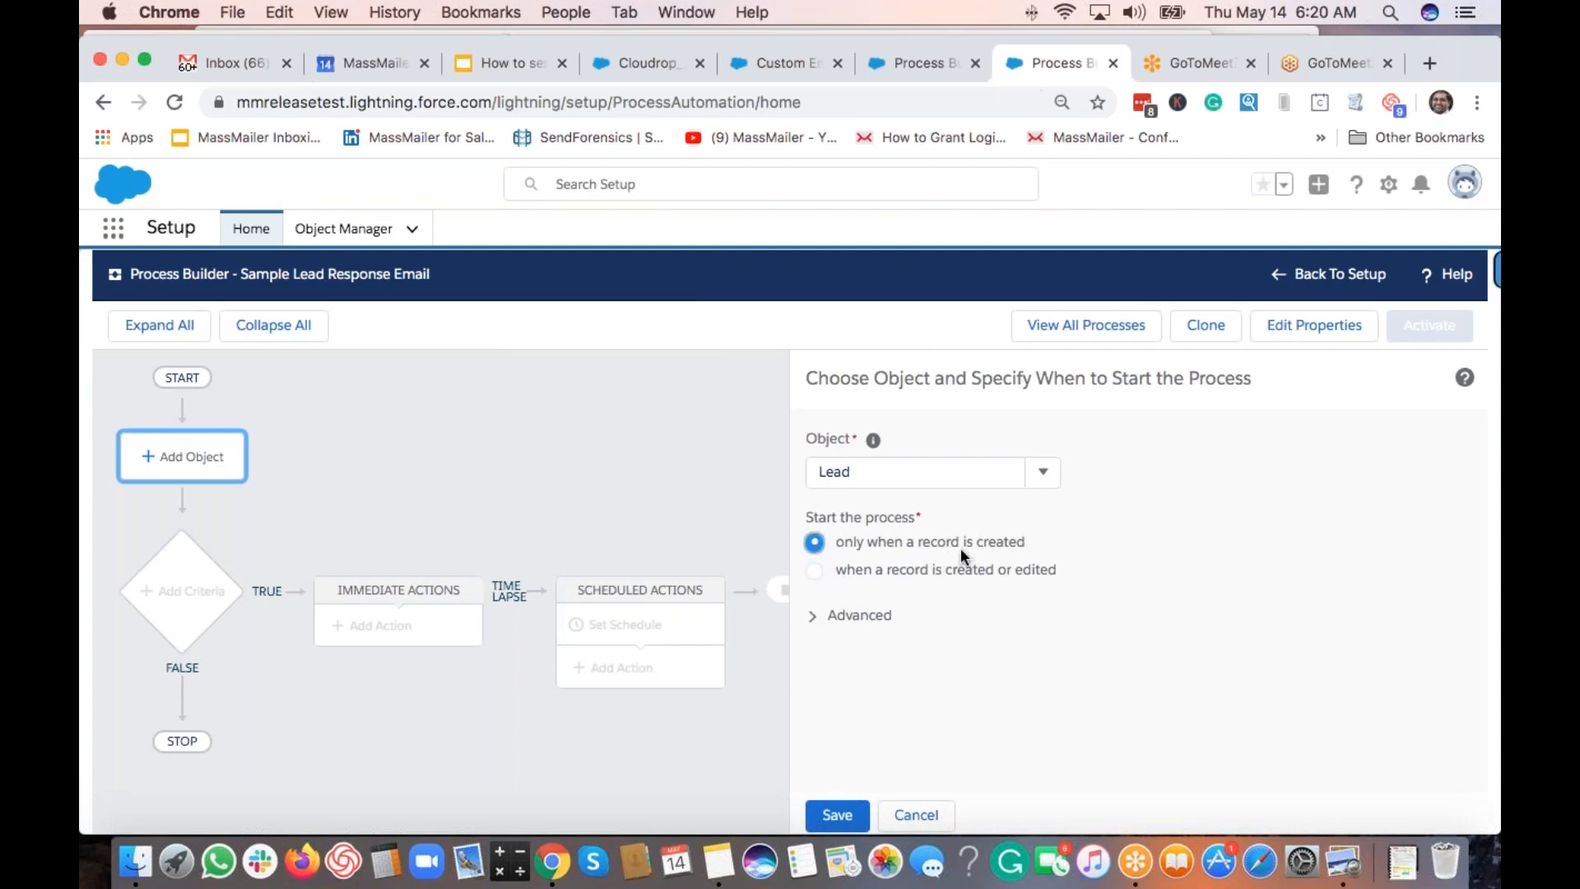
{"action": "left_click", "coordinate": [809, 618]}
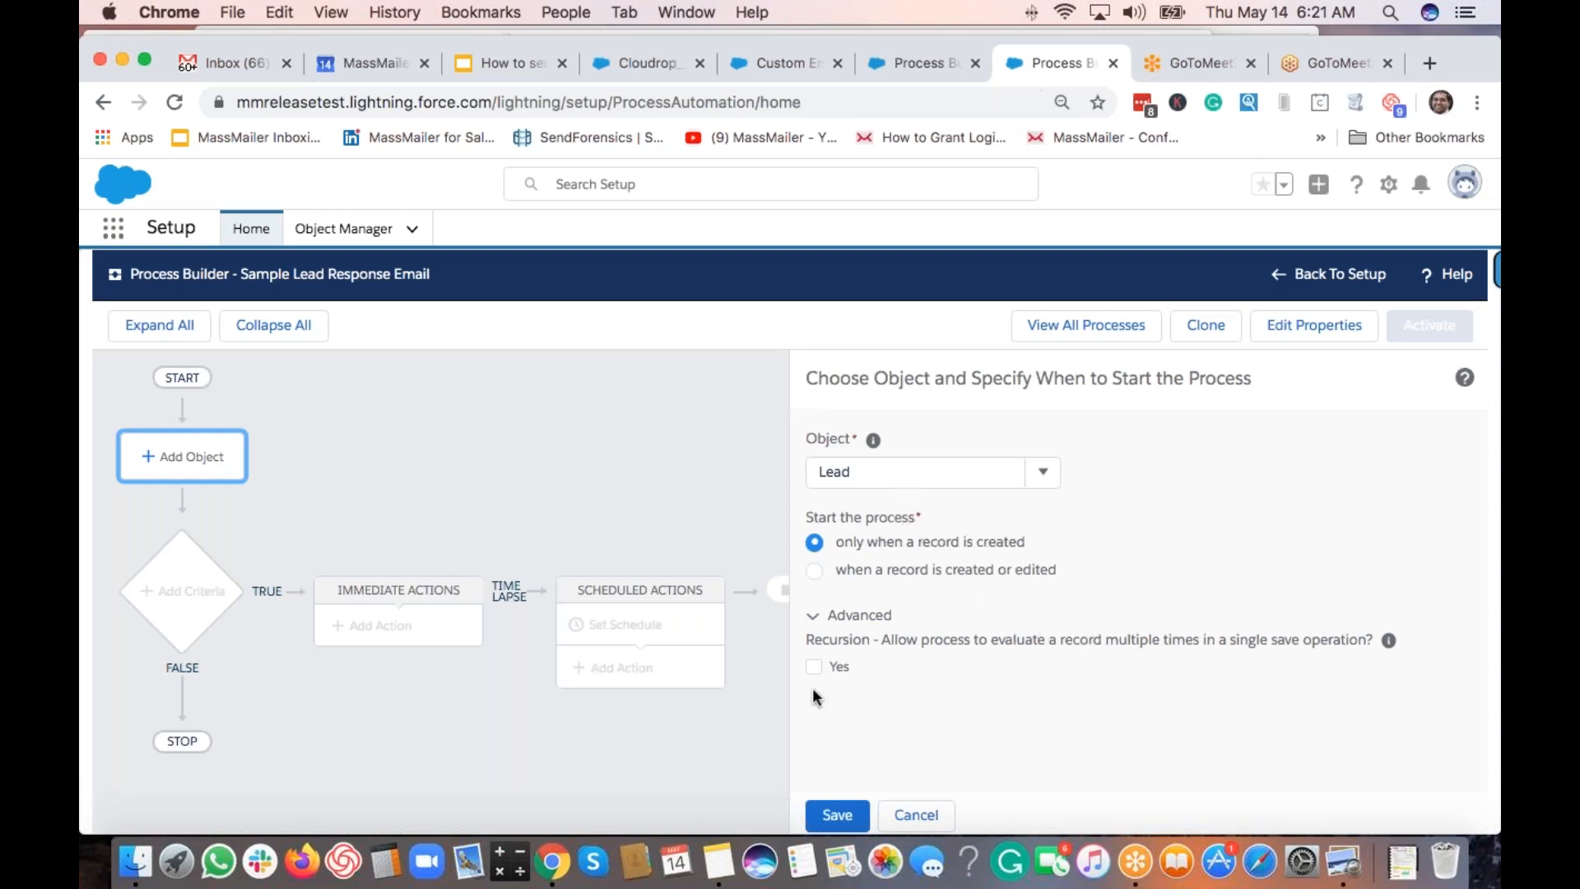
{"action": "left_click", "coordinate": [814, 618]}
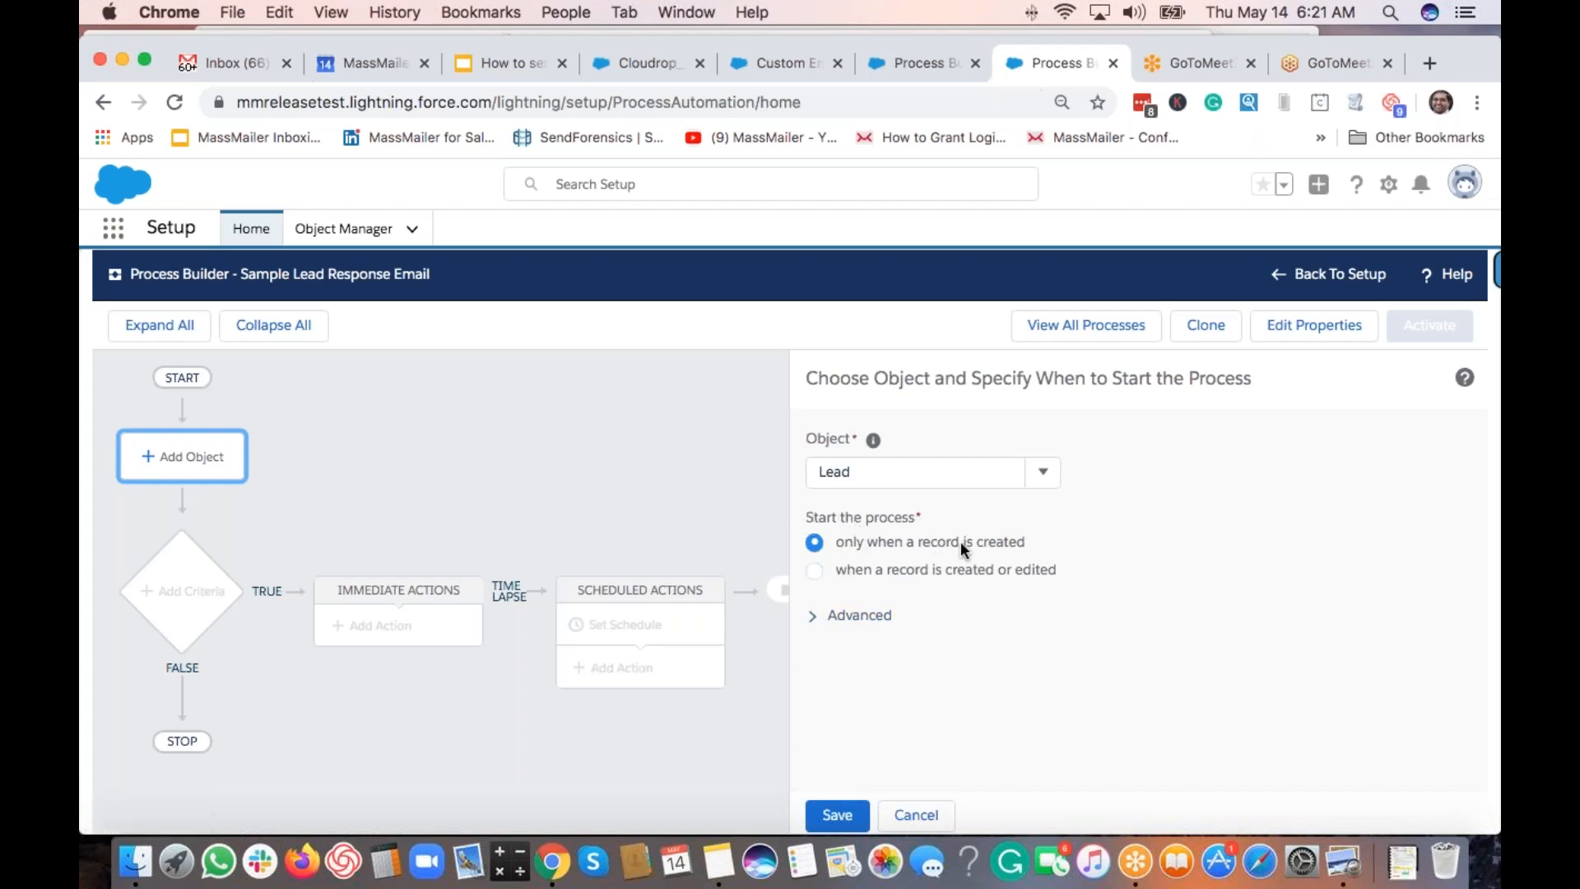
{"action": "left_click", "coordinate": [839, 816]}
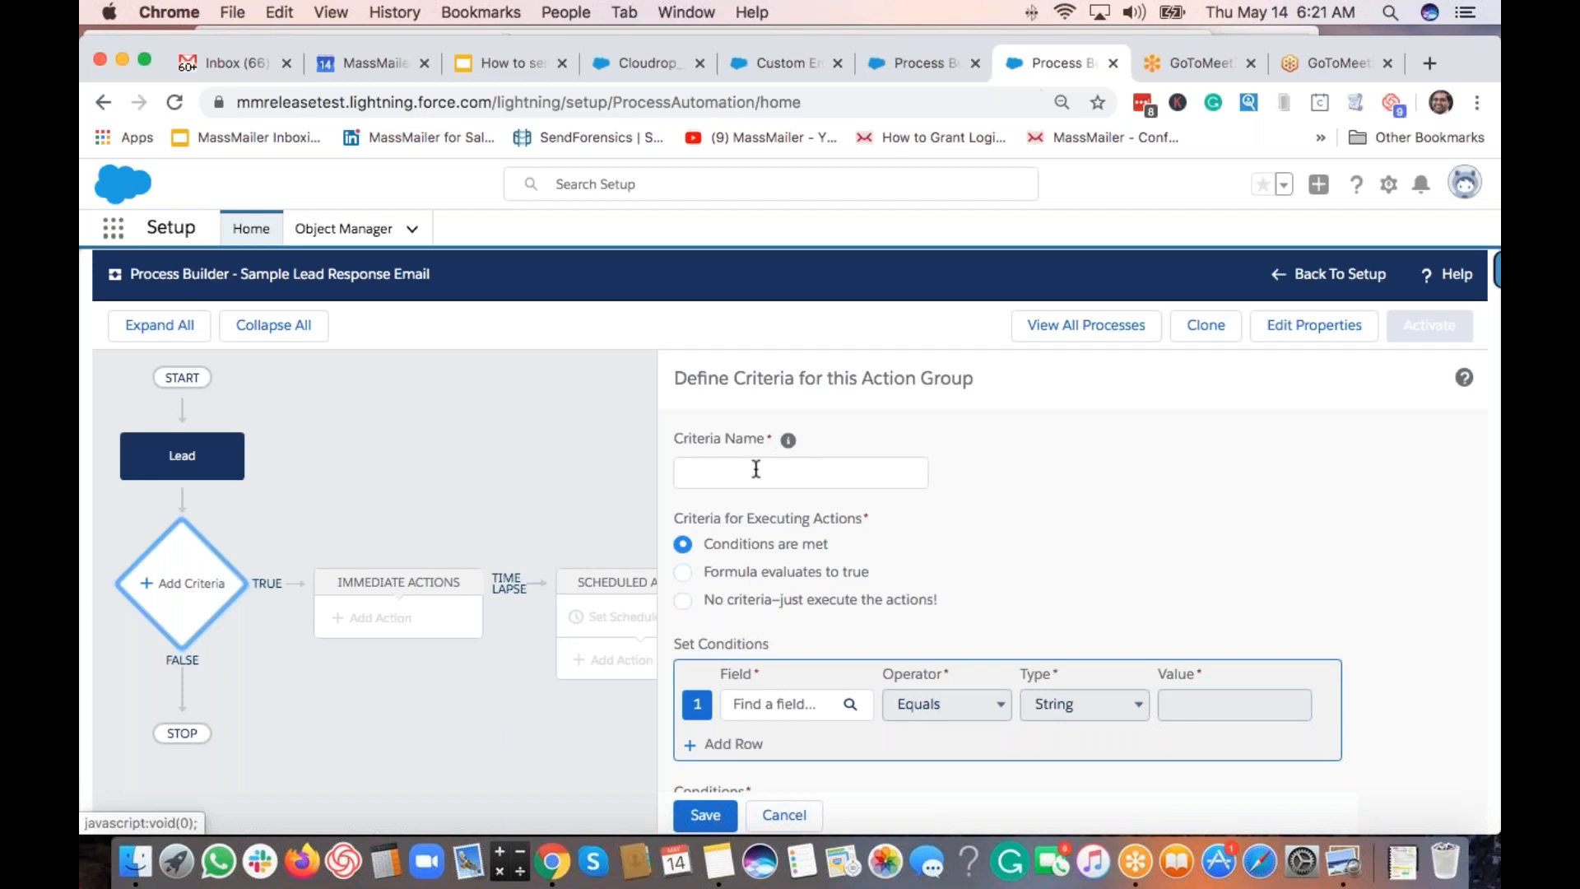
Add a condition requiring the Lead's Lead Source to equal Web.
{"action": "left_click", "coordinate": [788, 709]}
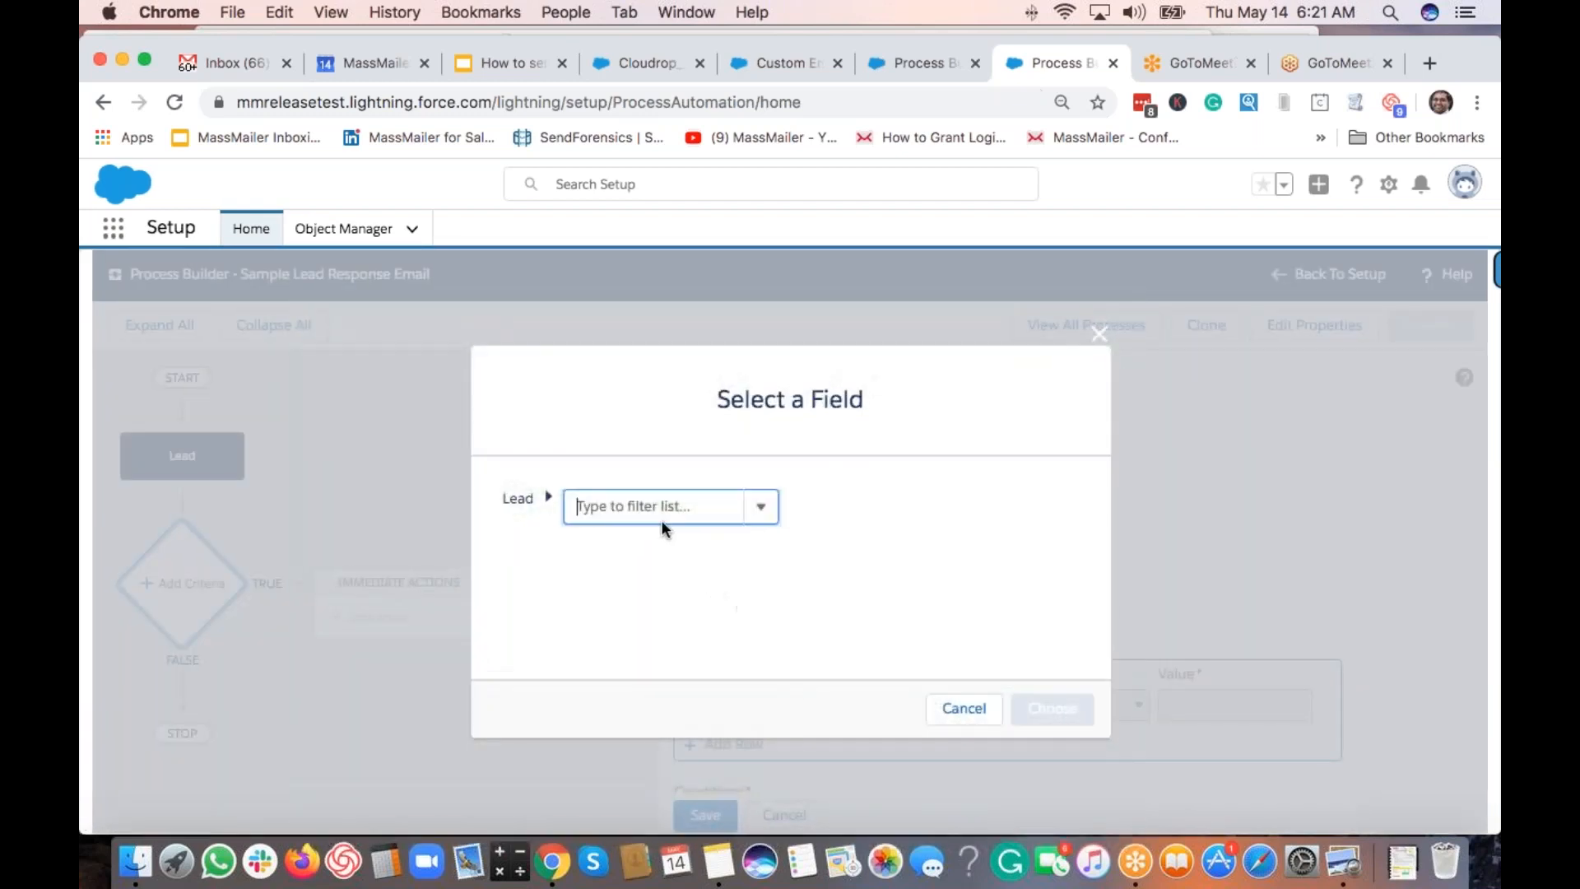
{"action": "type", "text": "source"}
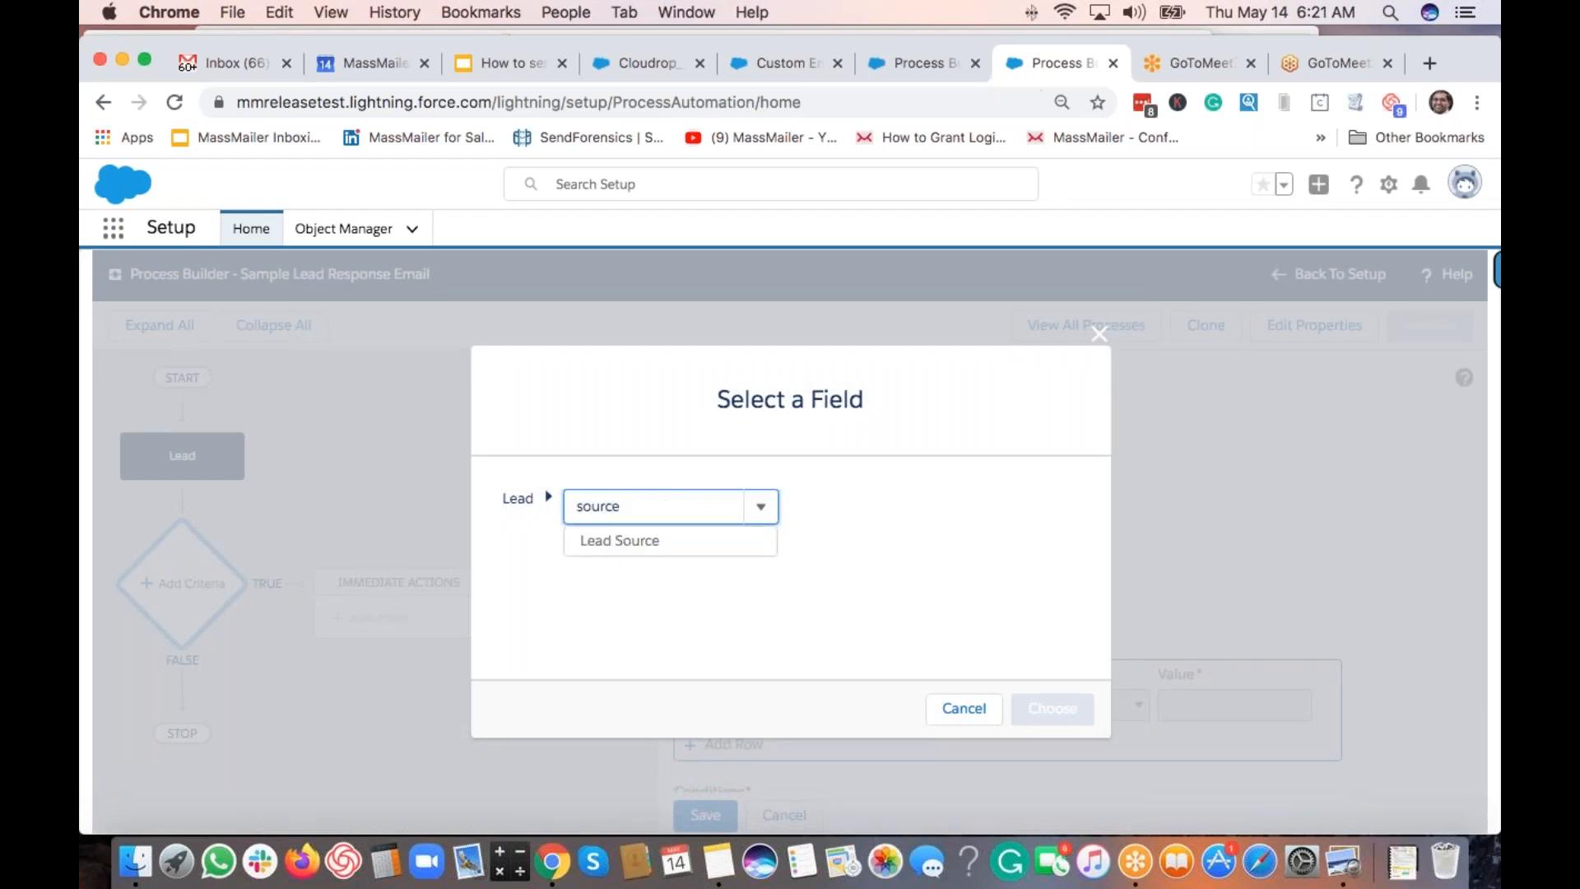
{"action": "left_click", "coordinate": [653, 538]}
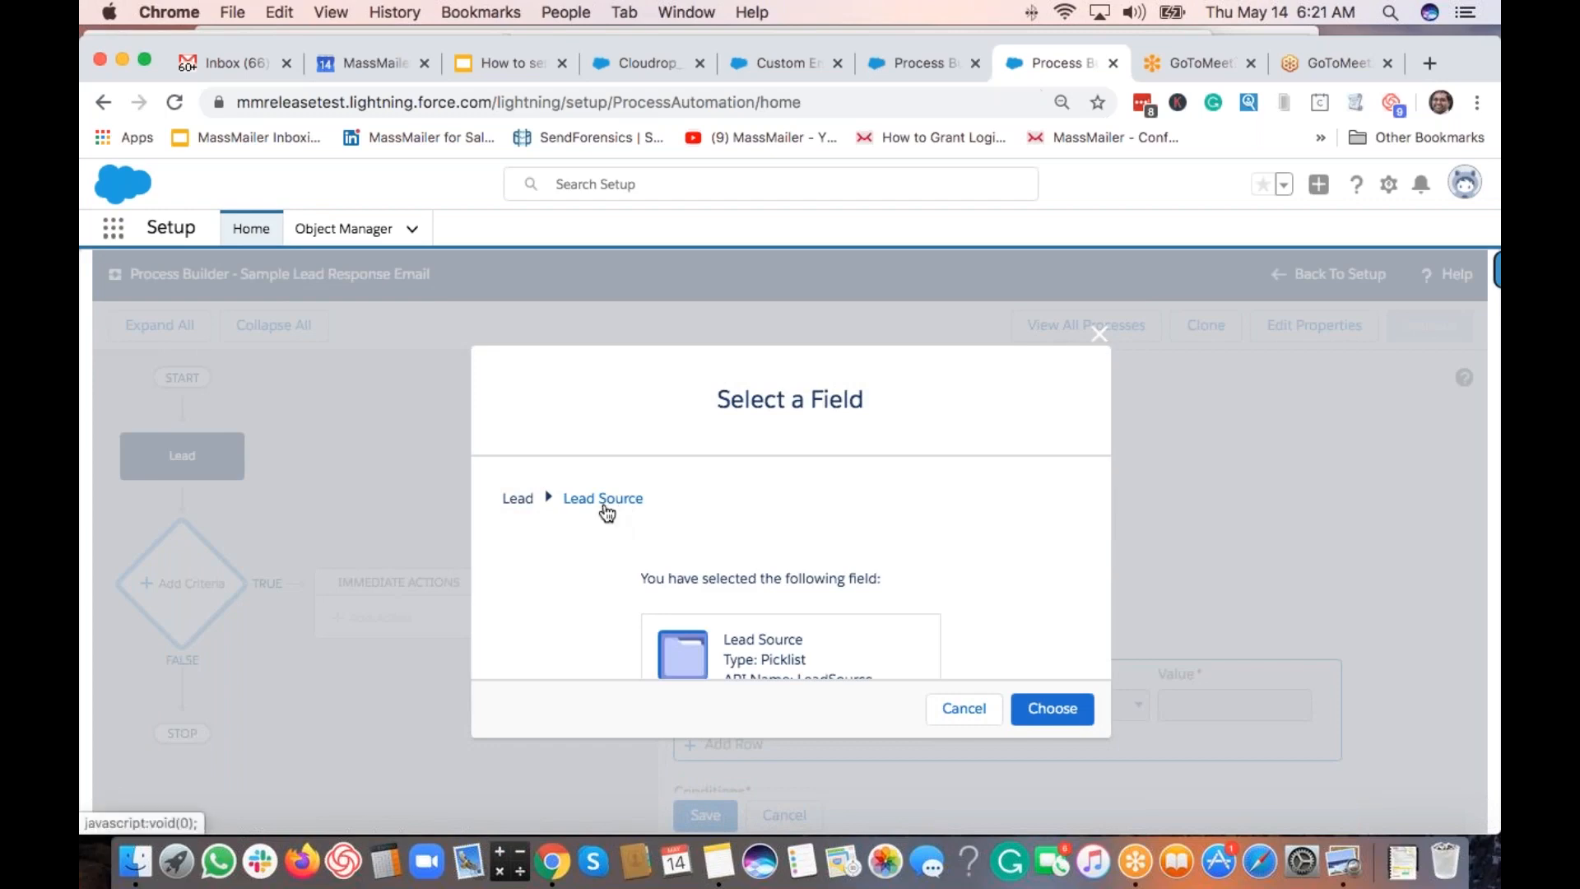
{"action": "left_click", "coordinate": [1057, 714]}
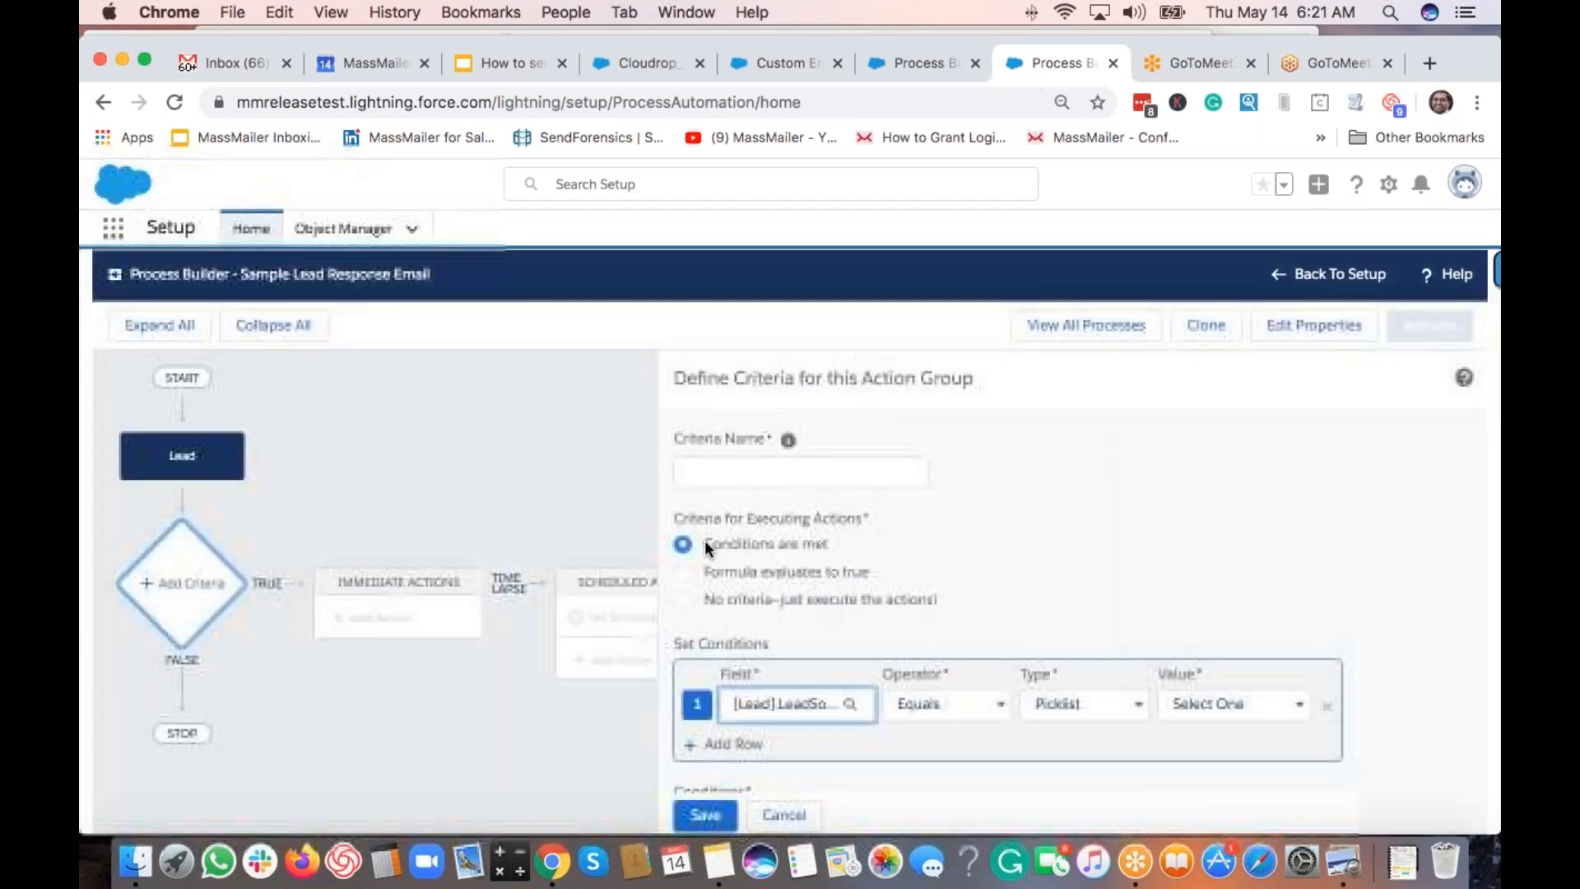
{"action": "left_click", "coordinate": [1208, 703]}
{"action": "scroll", "coordinate": [1237, 773], "scroll_direction": "down", "scroll_amount": 3}
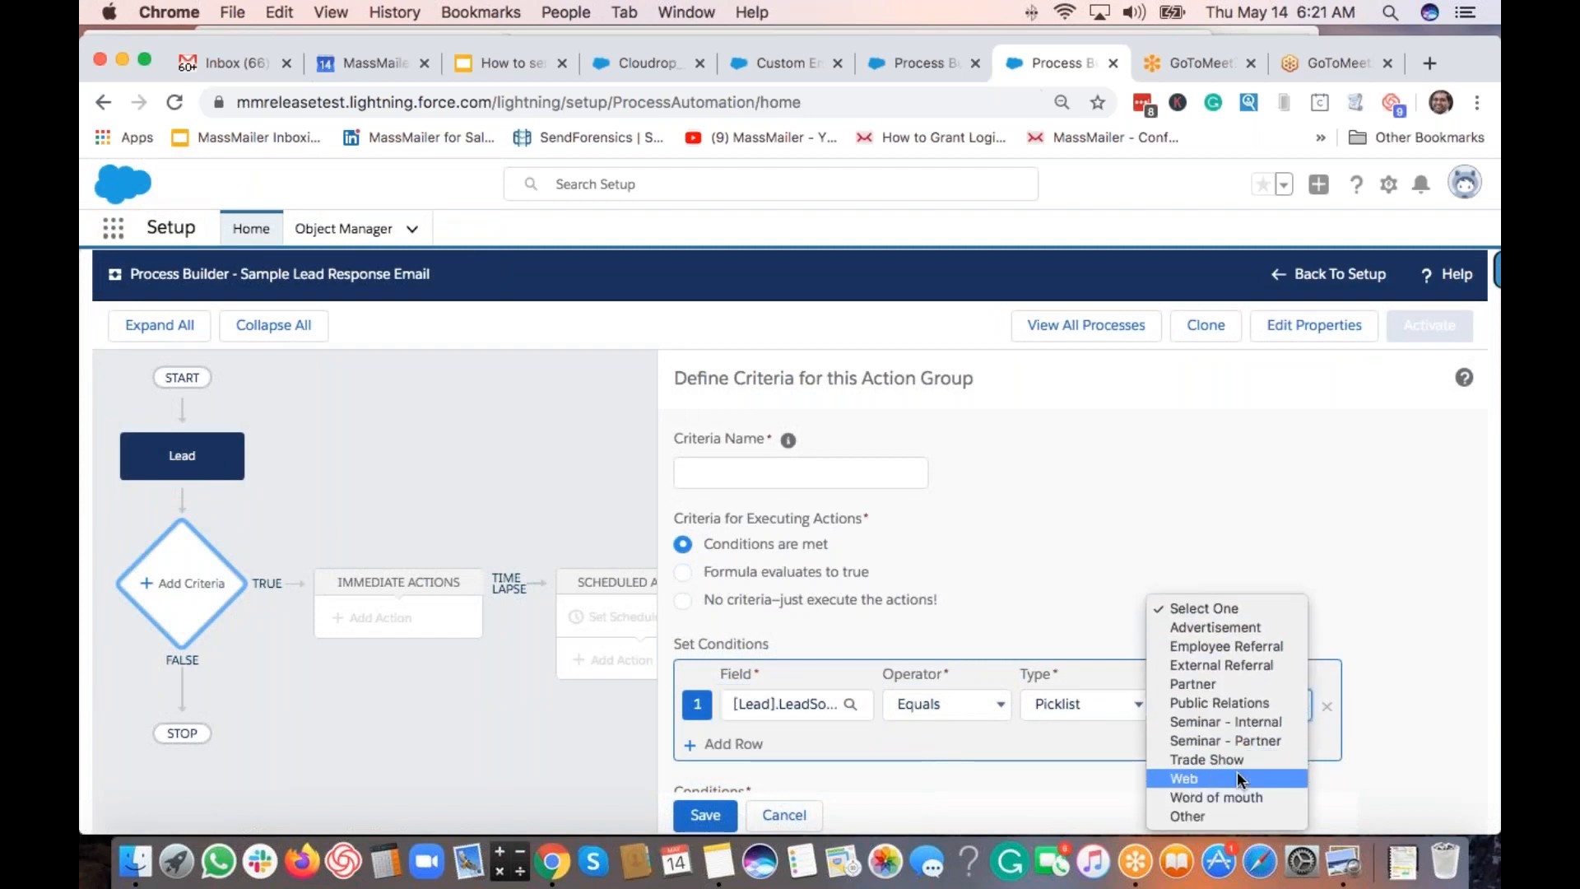
{"action": "left_click", "coordinate": [1193, 776]}
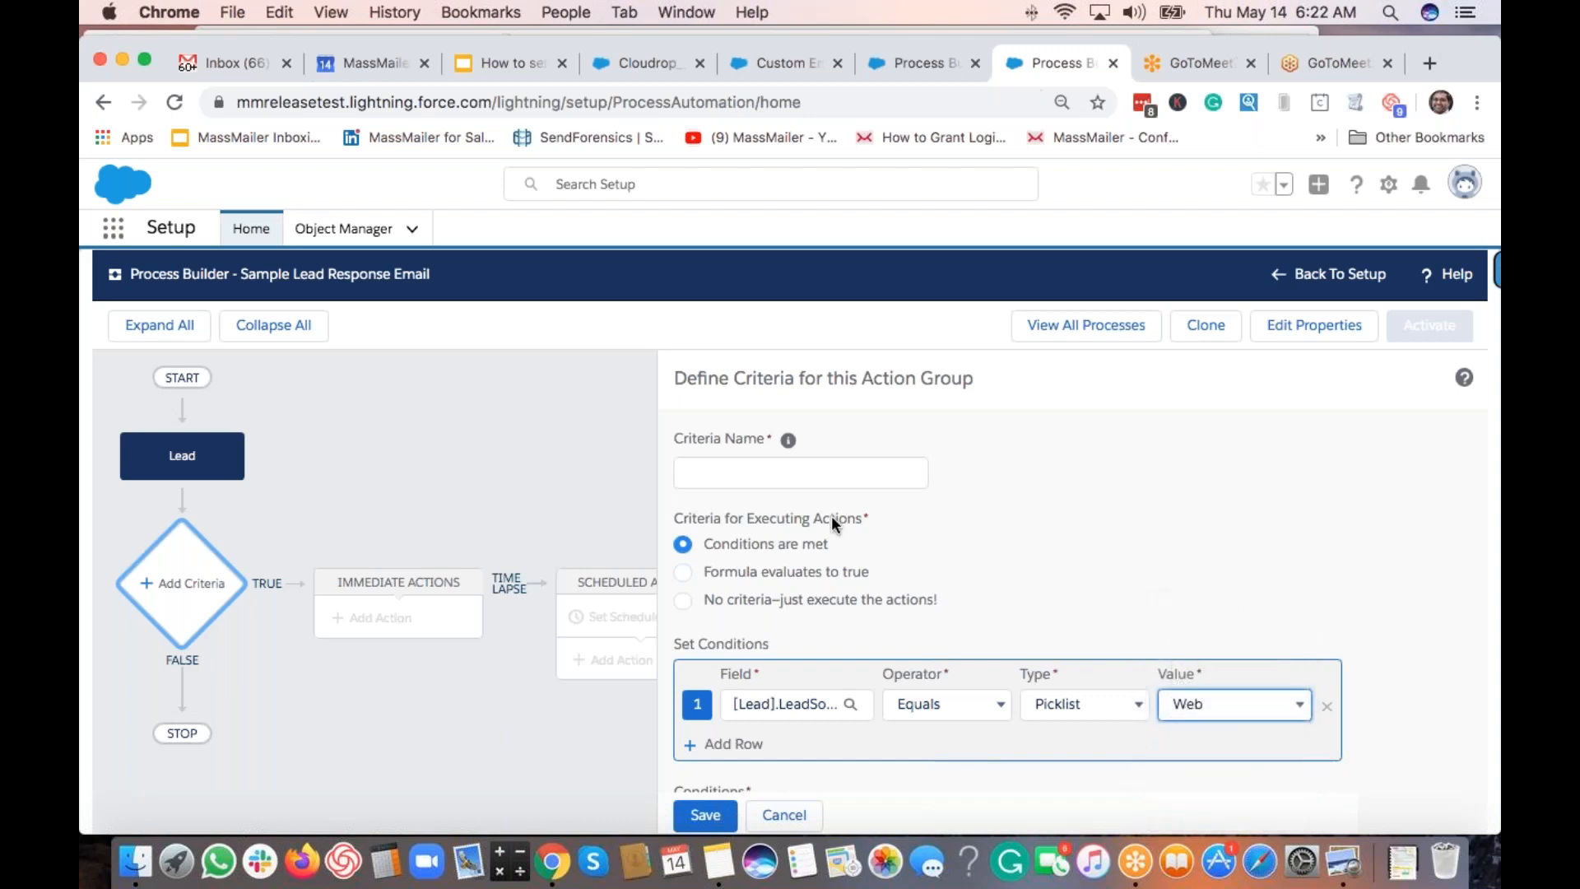
Name the criteria 'lead response criteria', remove the extra empty condition row, and save.
{"action": "left_click", "coordinate": [799, 471]}
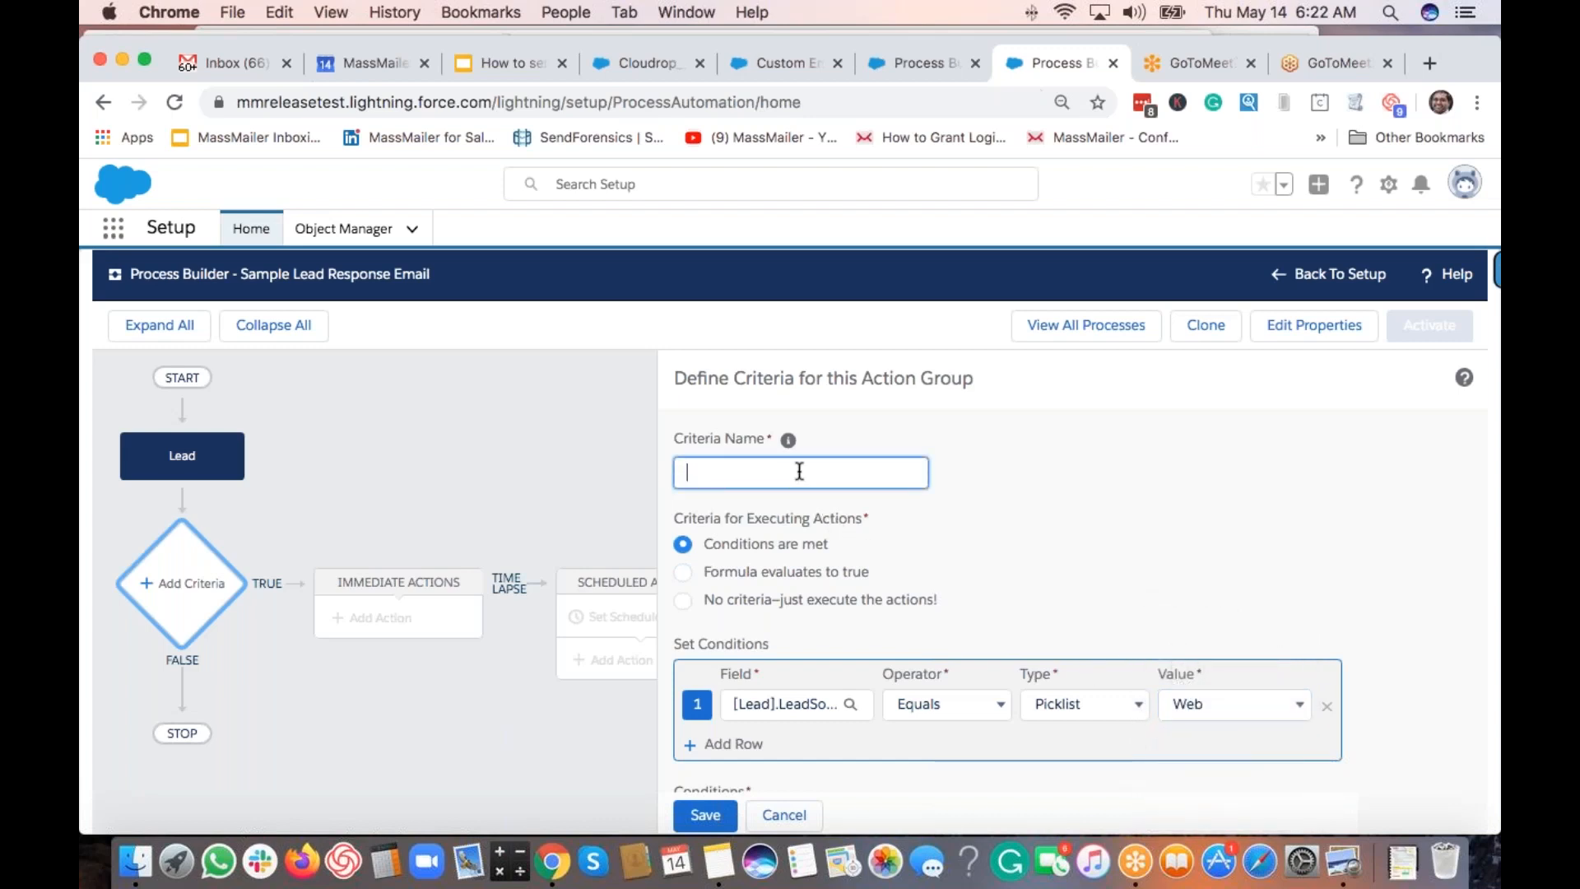
{"action": "type", "text": "lead response criteria"}
{"action": "scroll", "coordinate": [796, 550], "scroll_direction": "down", "scroll_amount": 2}
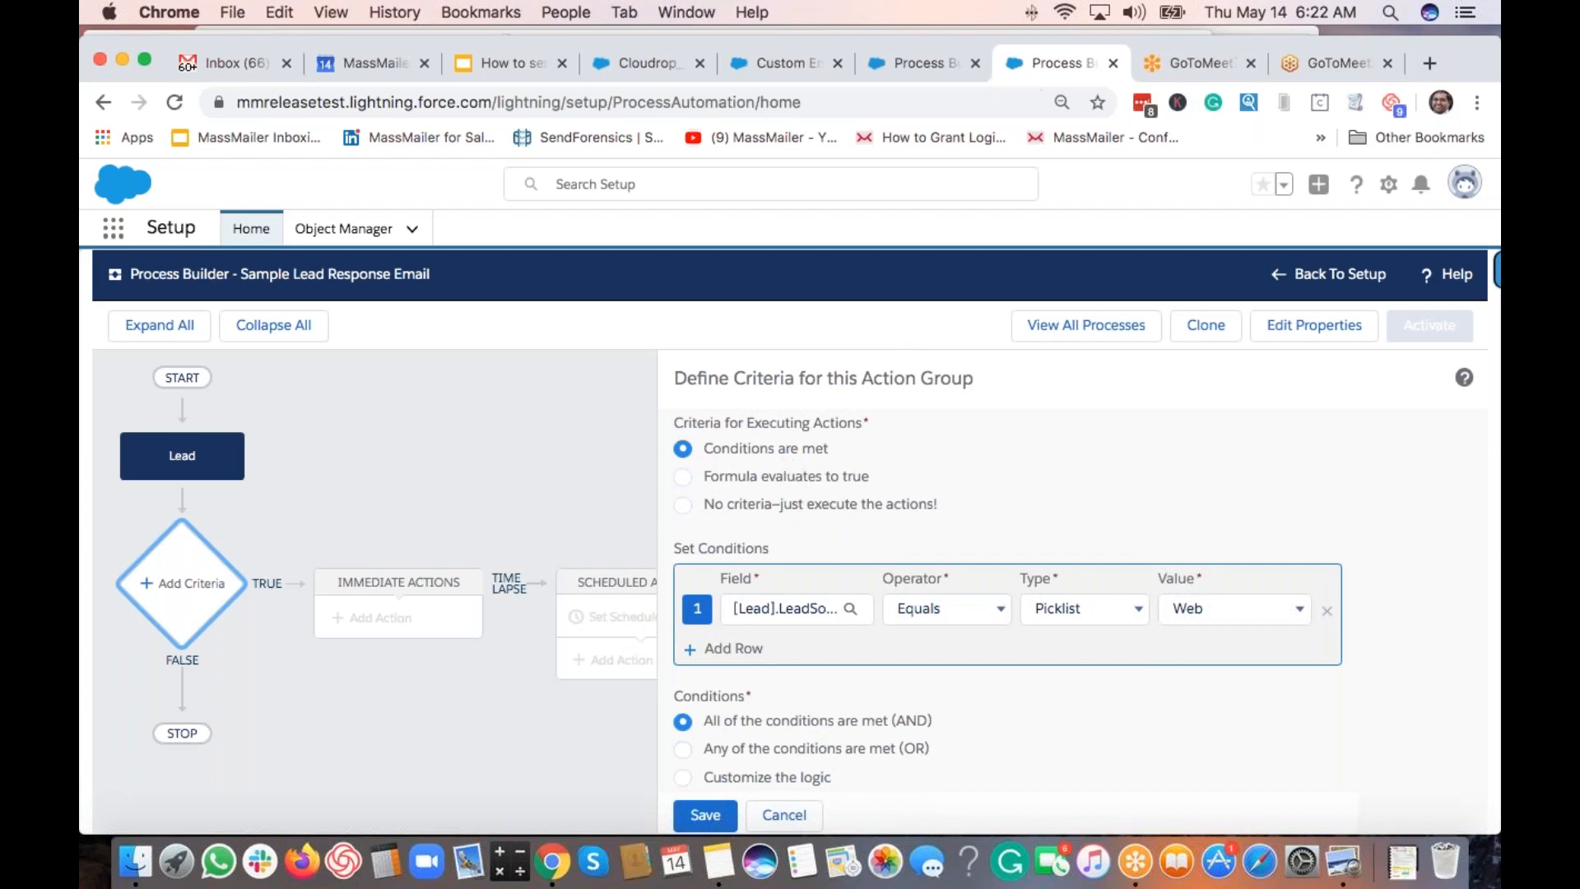
{"action": "scroll", "coordinate": [942, 612], "scroll_direction": "up", "scroll_amount": 1}
{"action": "scroll", "coordinate": [942, 618], "scroll_direction": "down", "scroll_amount": 1}
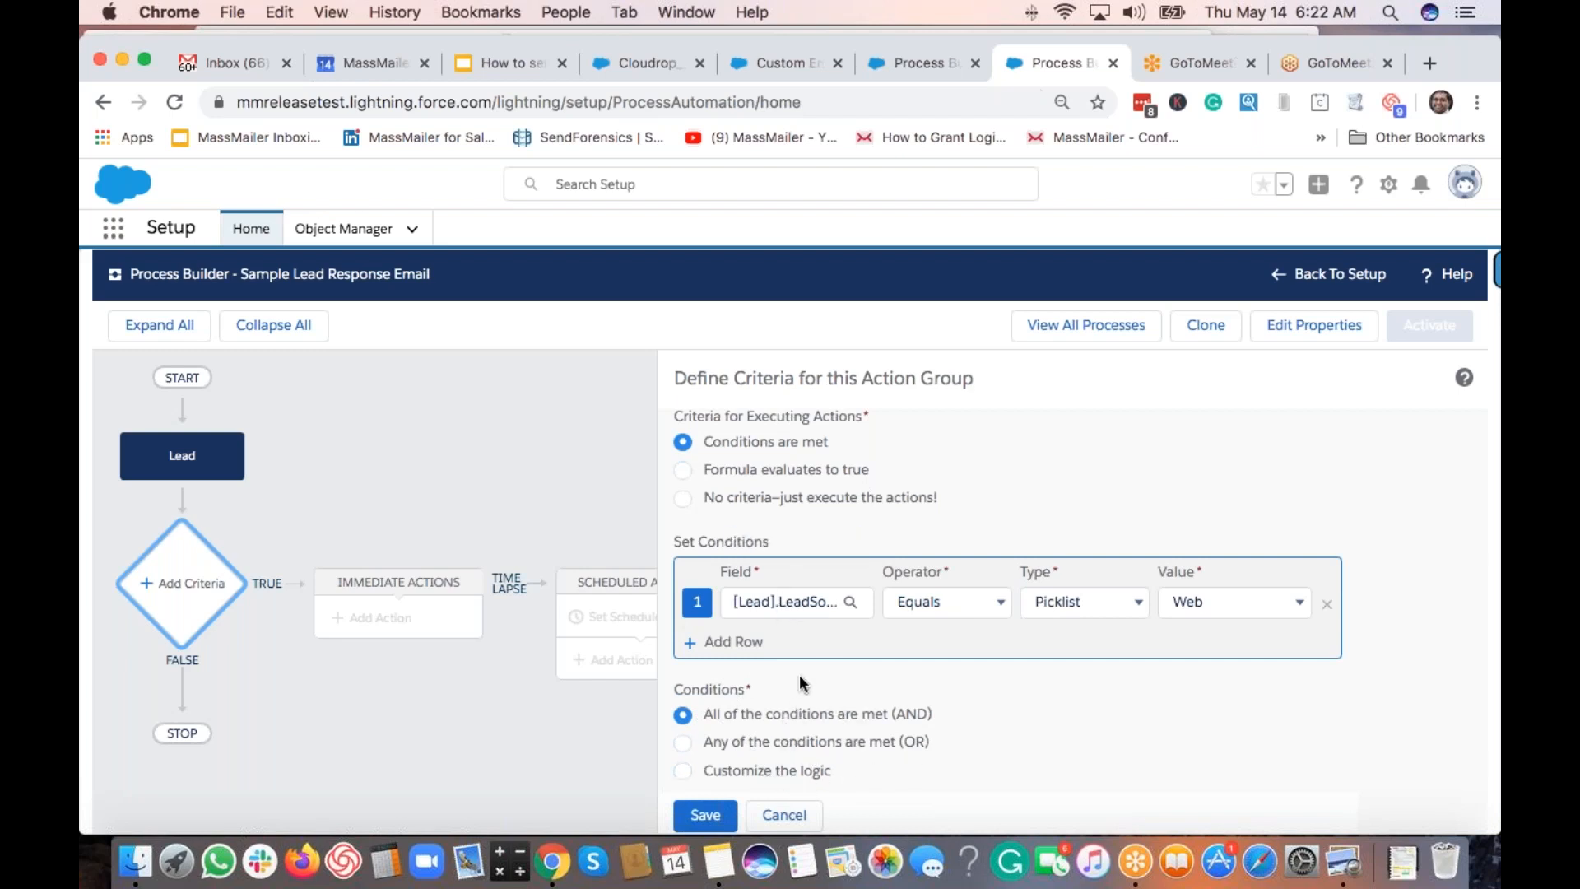
{"action": "left_click", "coordinate": [724, 642]}
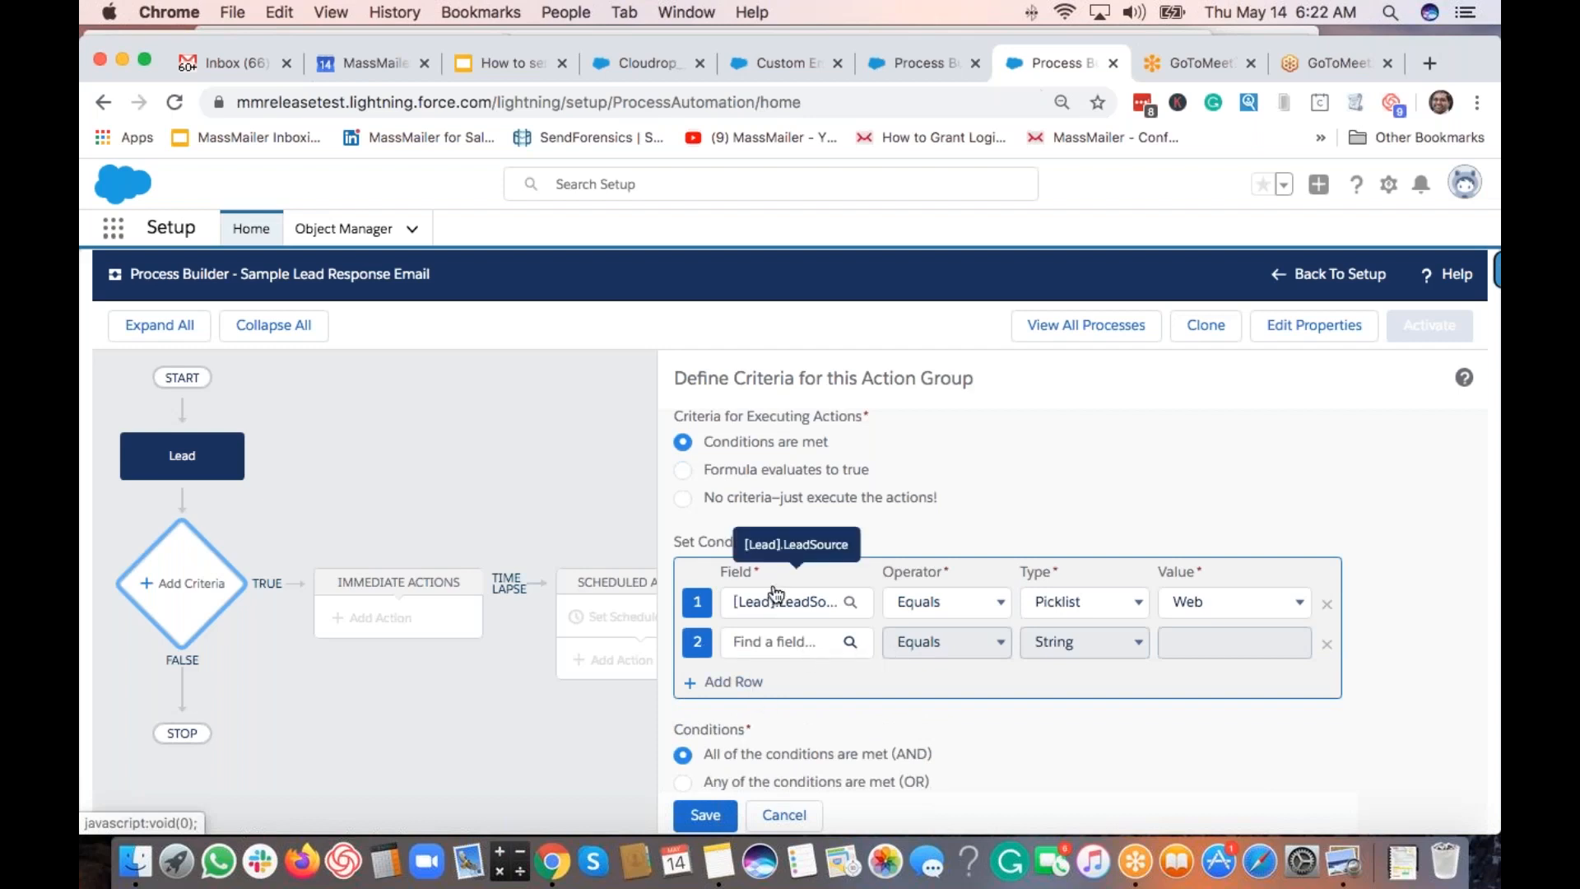
{"action": "left_click", "coordinate": [1325, 649]}
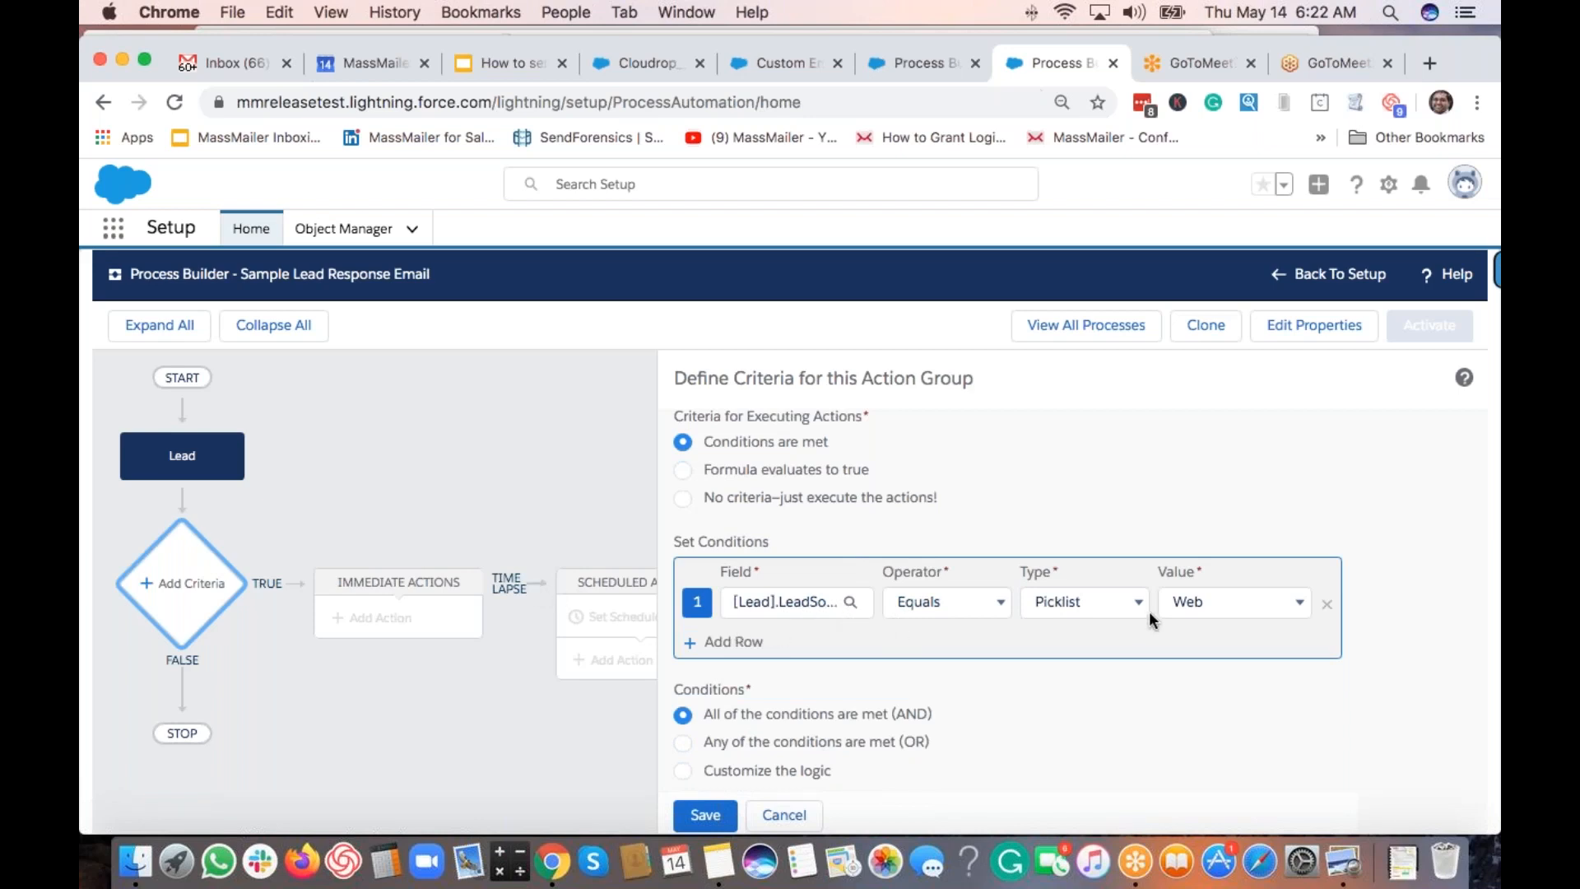
{"action": "left_click", "coordinate": [708, 815]}
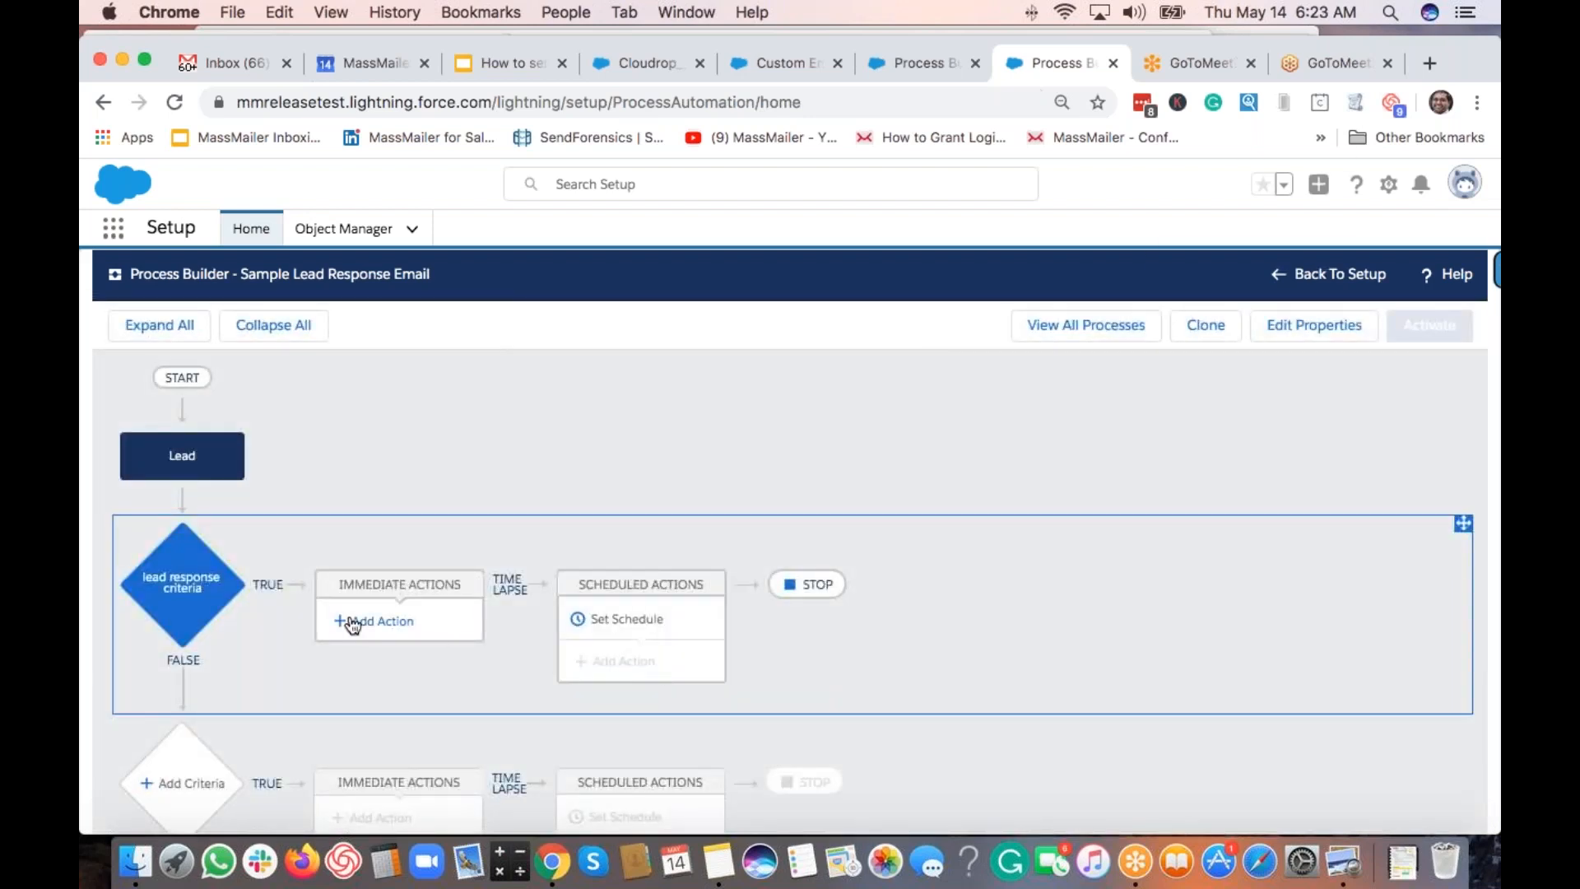
Add and save an immediate Apex action 'do nothing' using the MassMailer - Do Nothing class.
{"action": "left_click", "coordinate": [382, 623]}
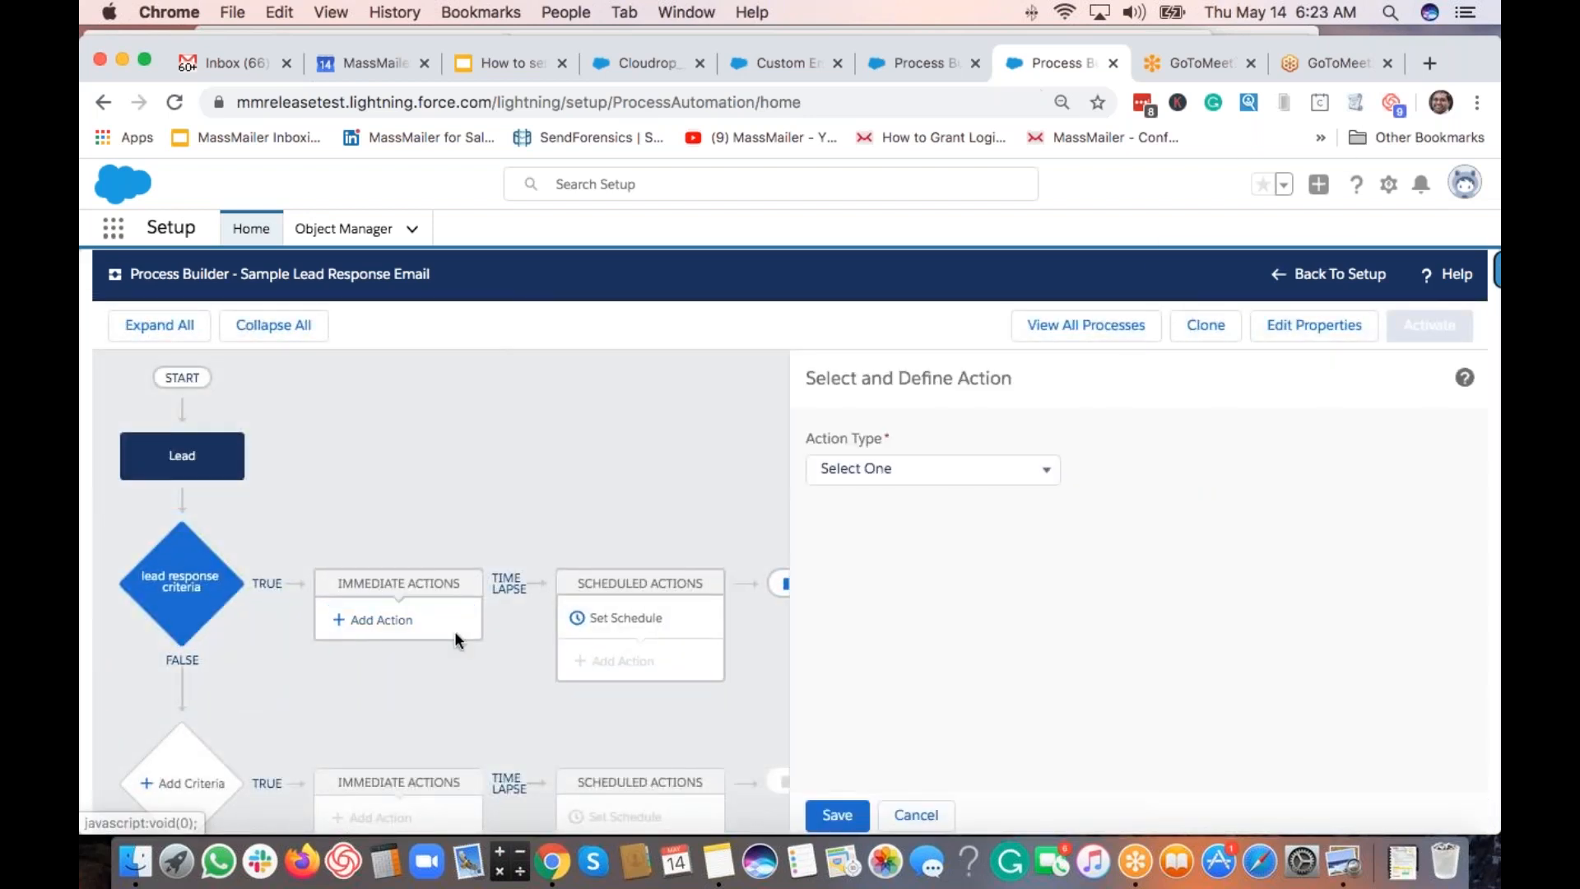
{"action": "left_click", "coordinate": [867, 469]}
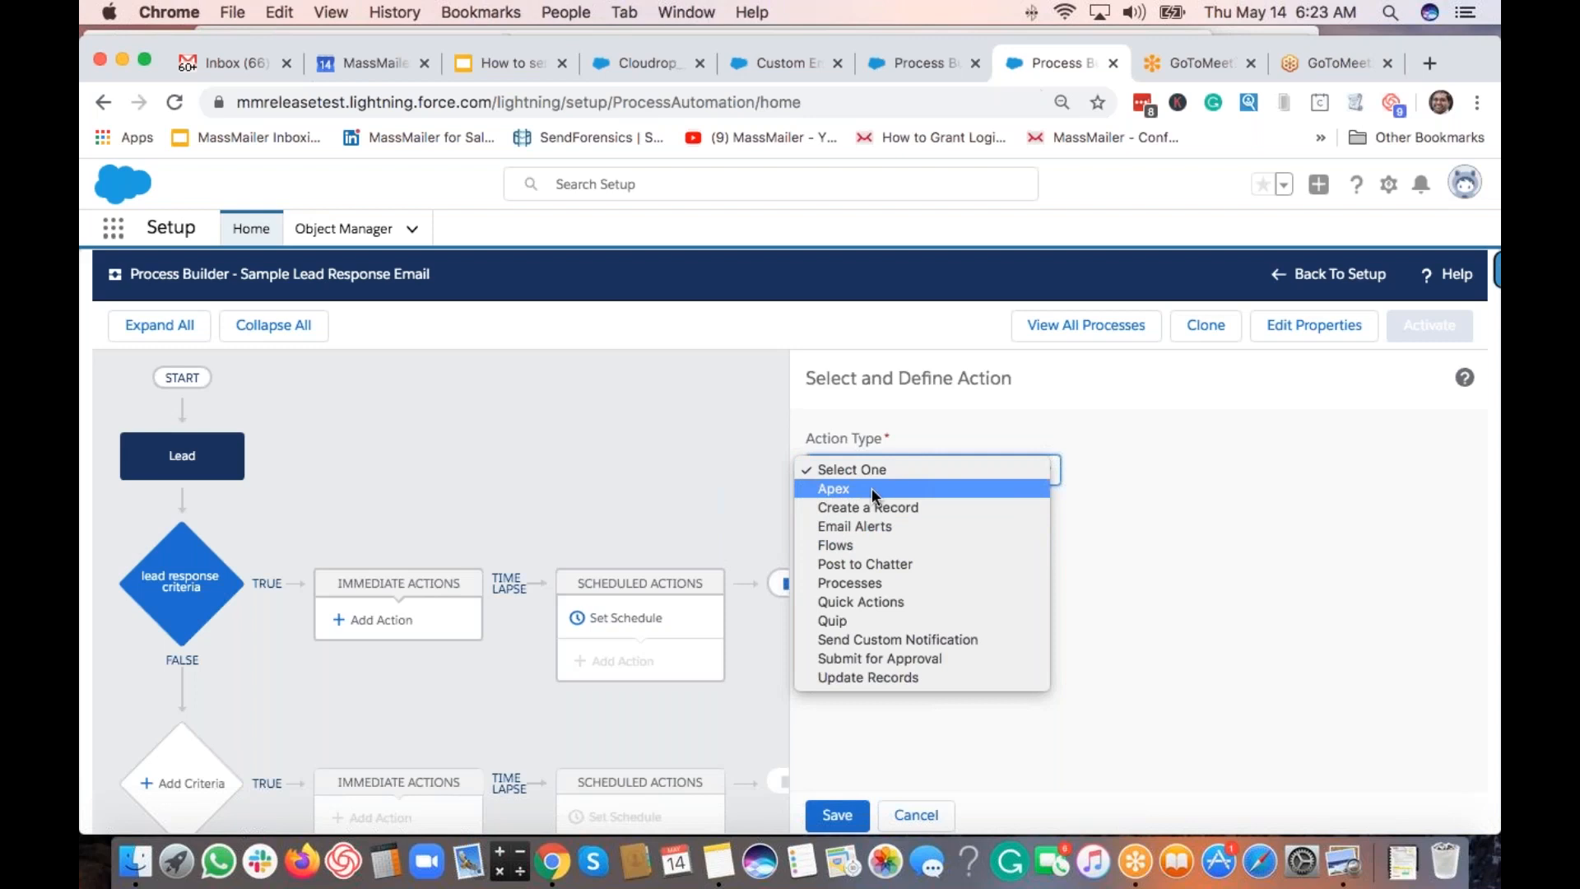
{"action": "left_click", "coordinate": [836, 489]}
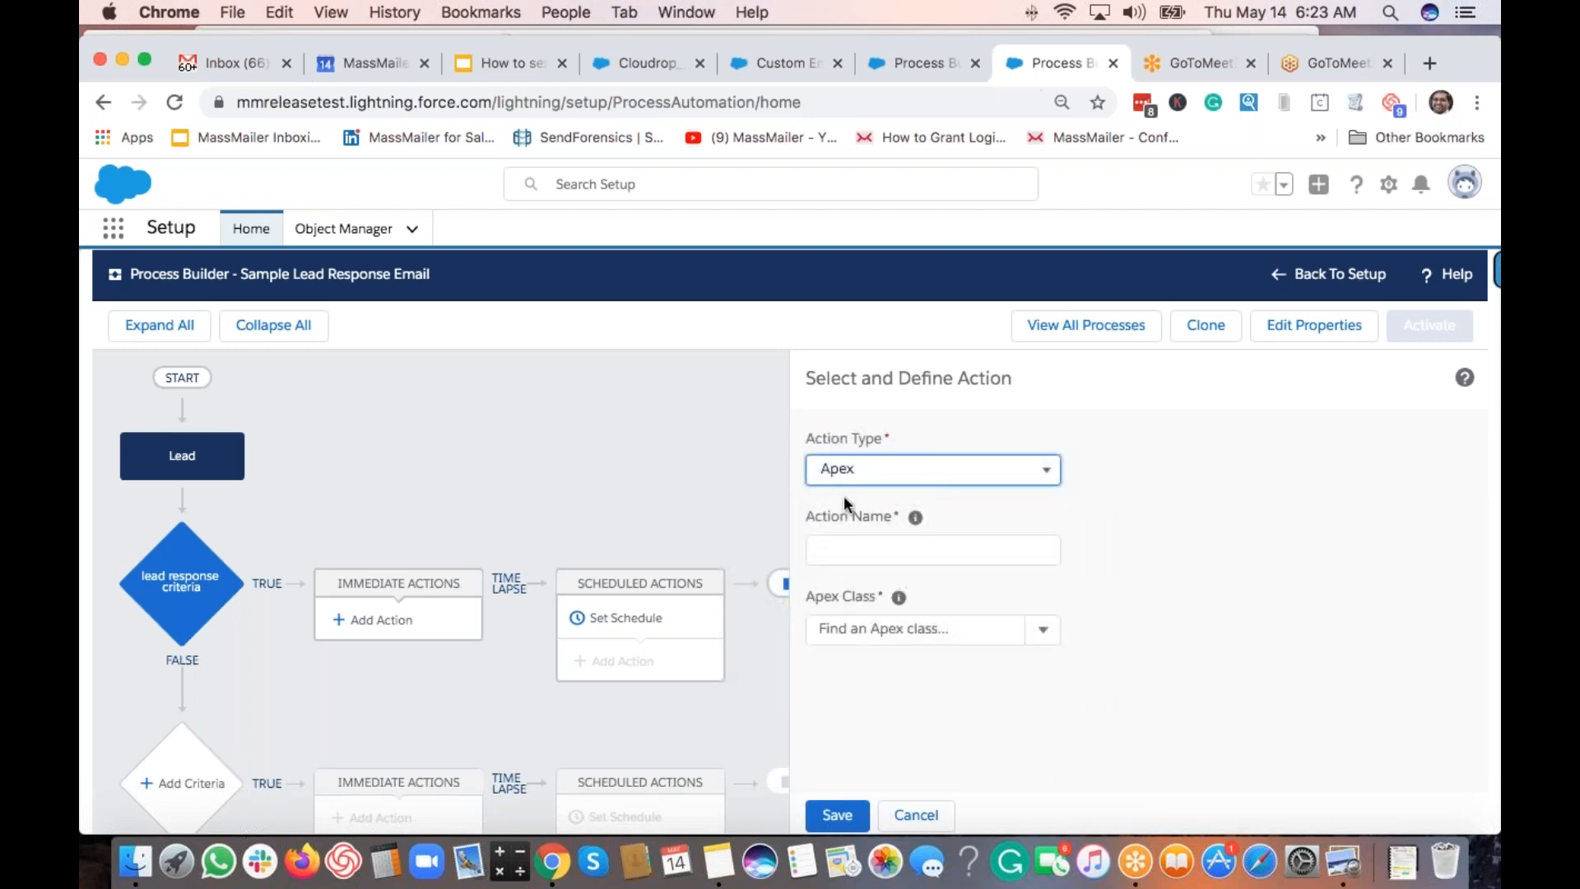
{"action": "left_click", "coordinate": [908, 556]}
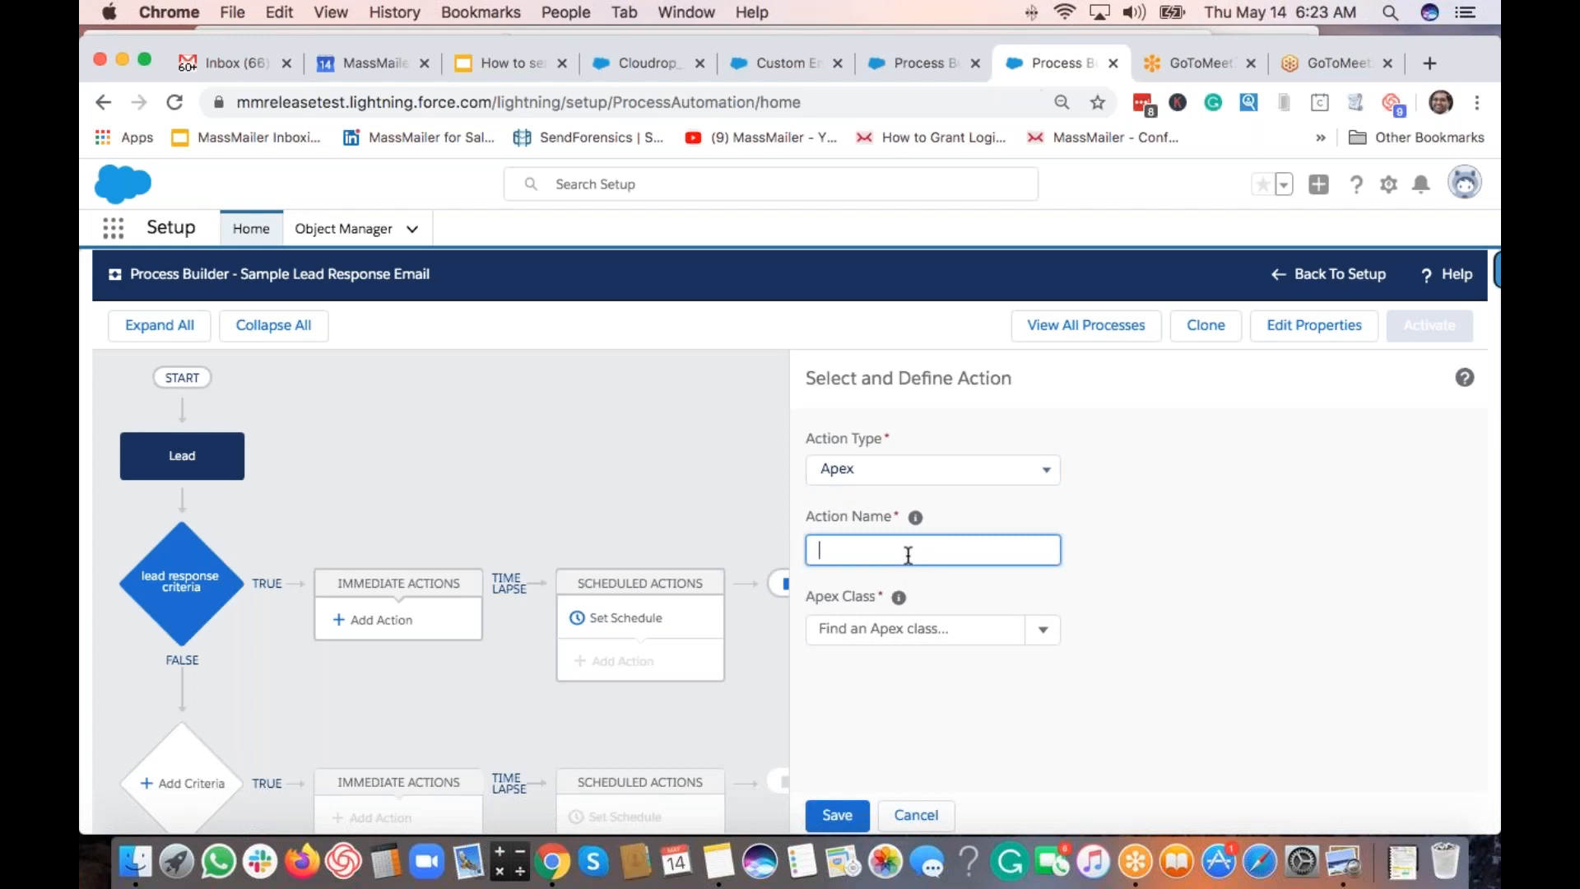
{"action": "type", "text": "send lead response email"}
{"action": "left_click", "coordinate": [919, 626]}
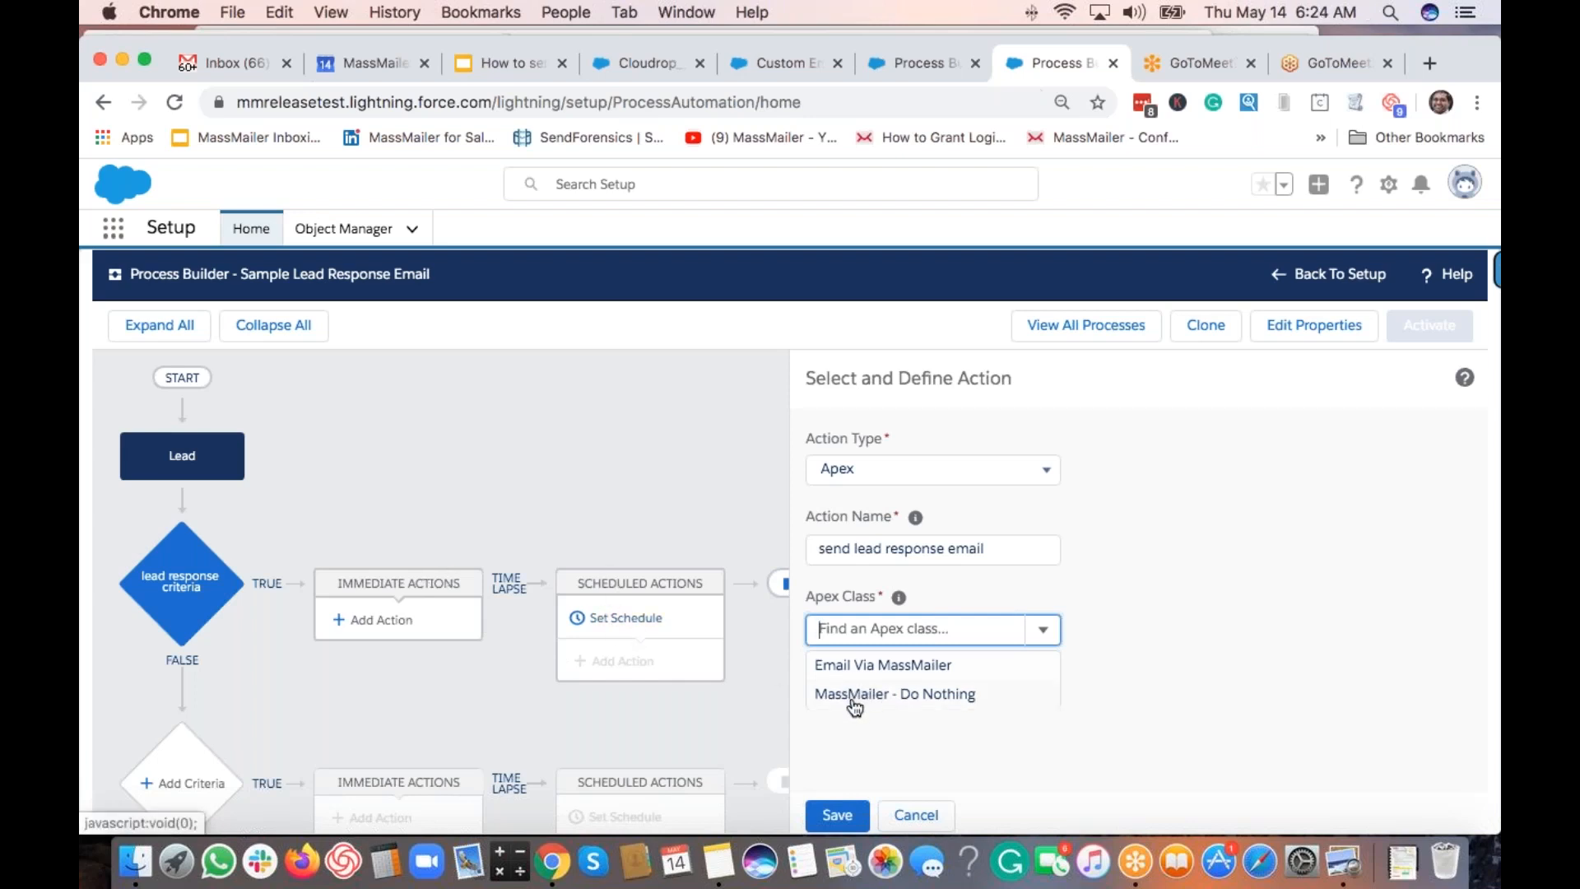
{"action": "left_click", "coordinate": [902, 699]}
{"action": "triple_click", "coordinate": [834, 546]}
{"action": "type", "text": "do nothing"}
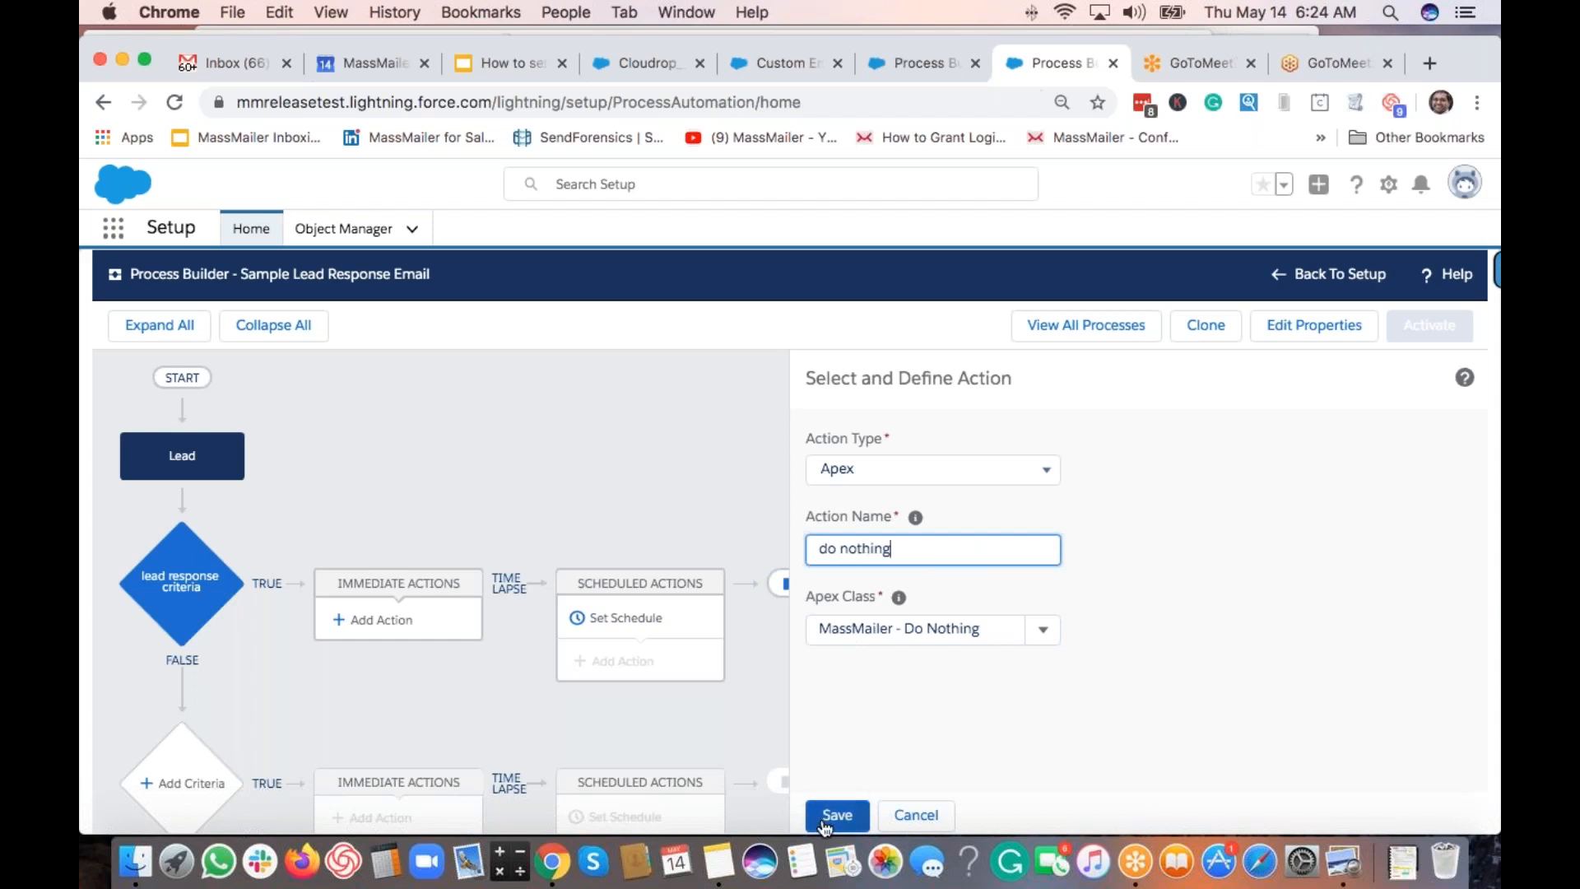
{"action": "left_click", "coordinate": [867, 817]}
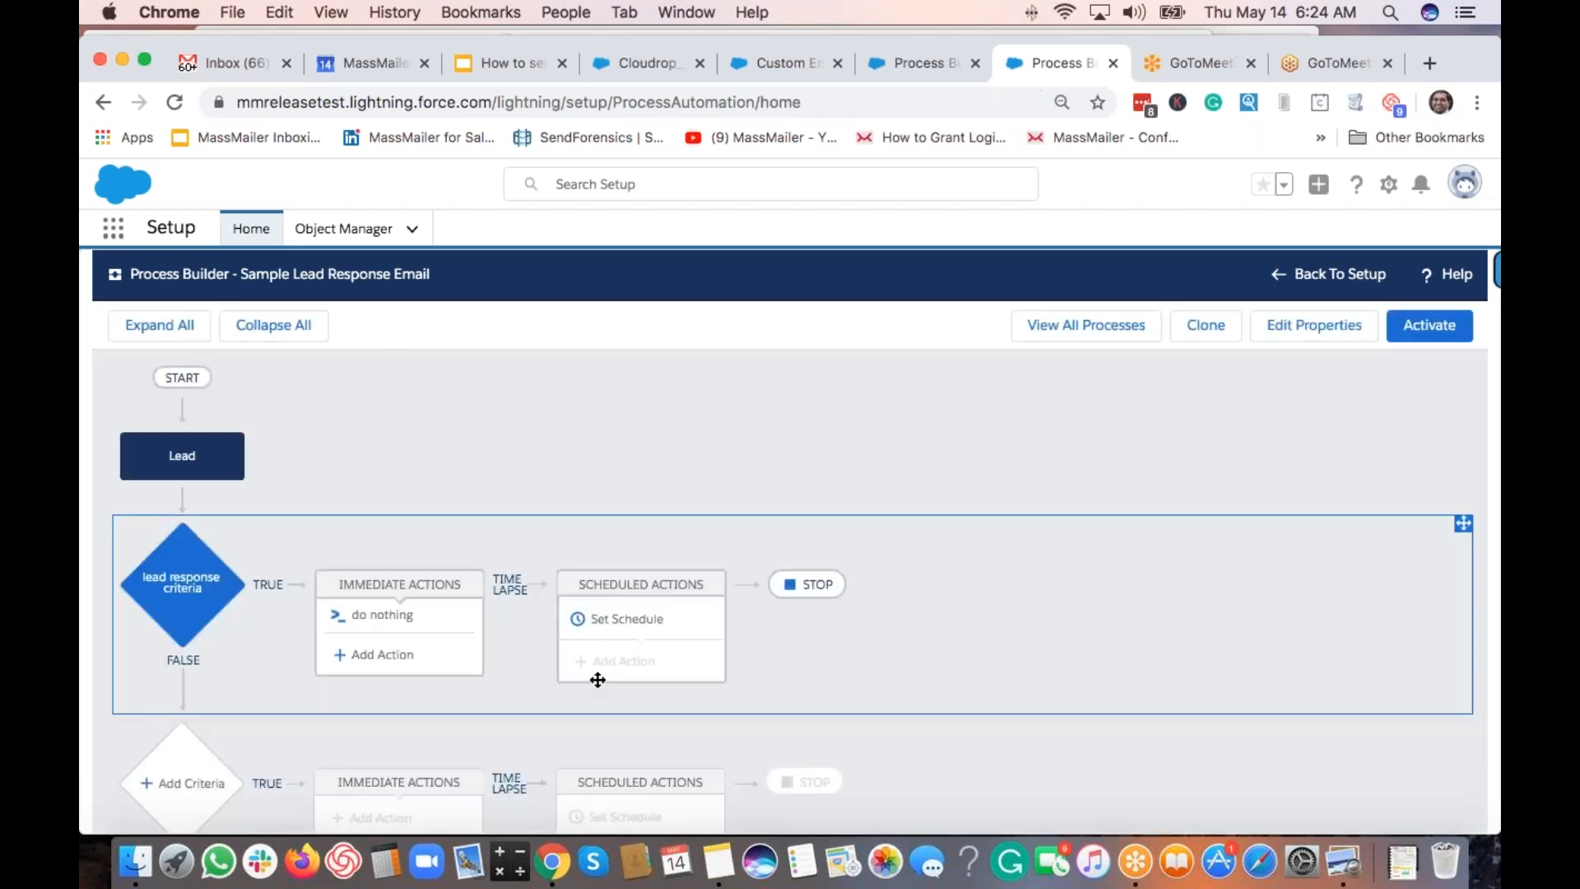
Save a schedule of 1 Hours After CreatedDate and begin adding a scheduled action.
{"action": "left_click", "coordinate": [638, 633]}
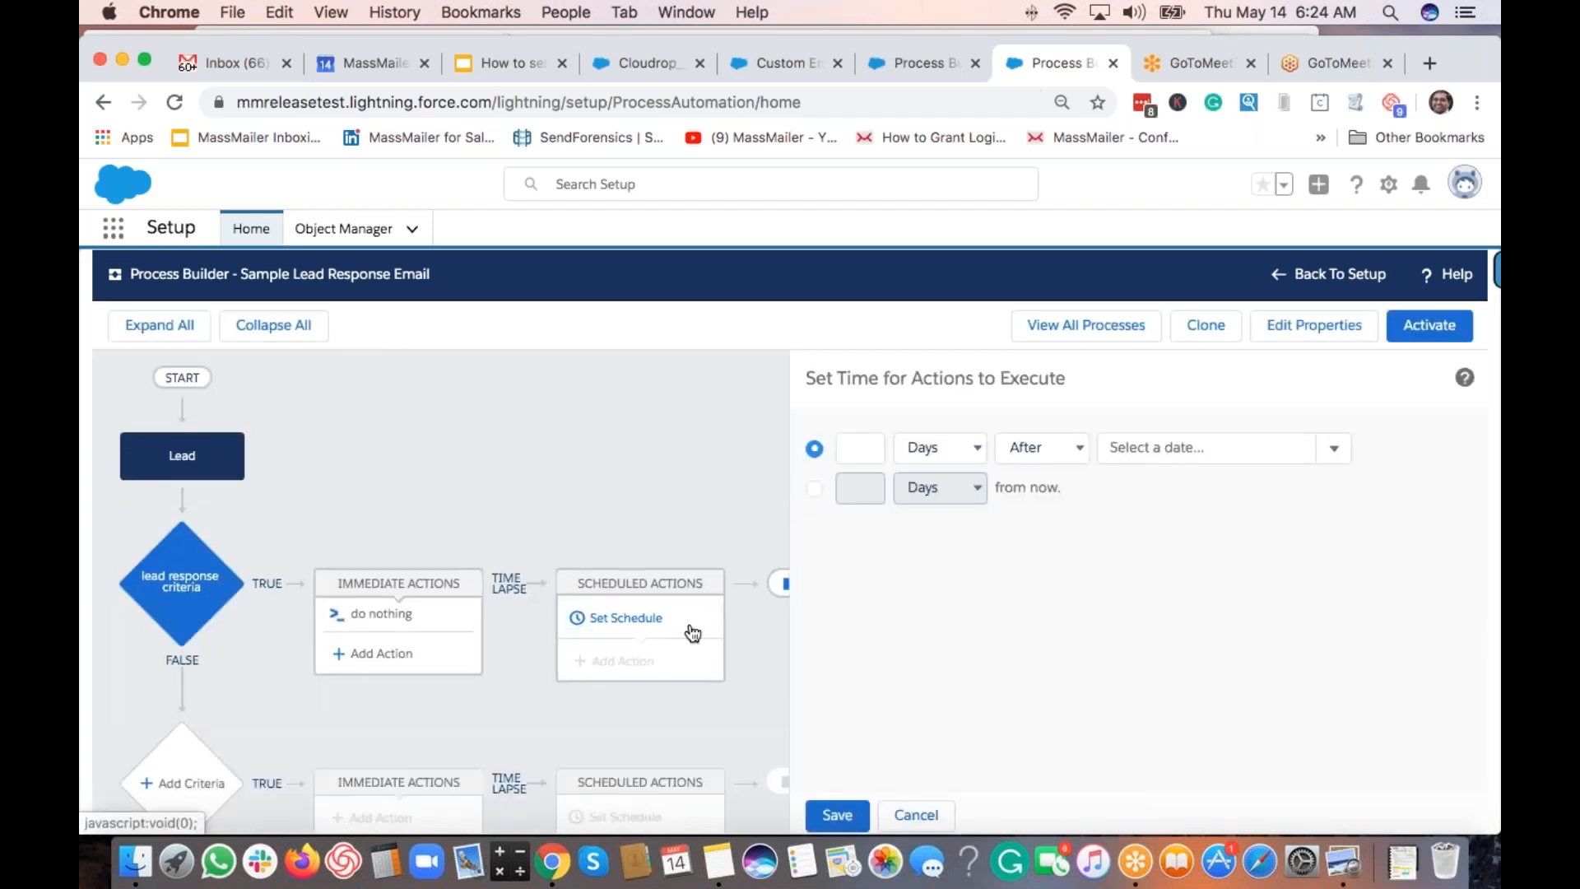
{"action": "left_click", "coordinate": [919, 444]}
{"action": "left_click", "coordinate": [920, 467]}
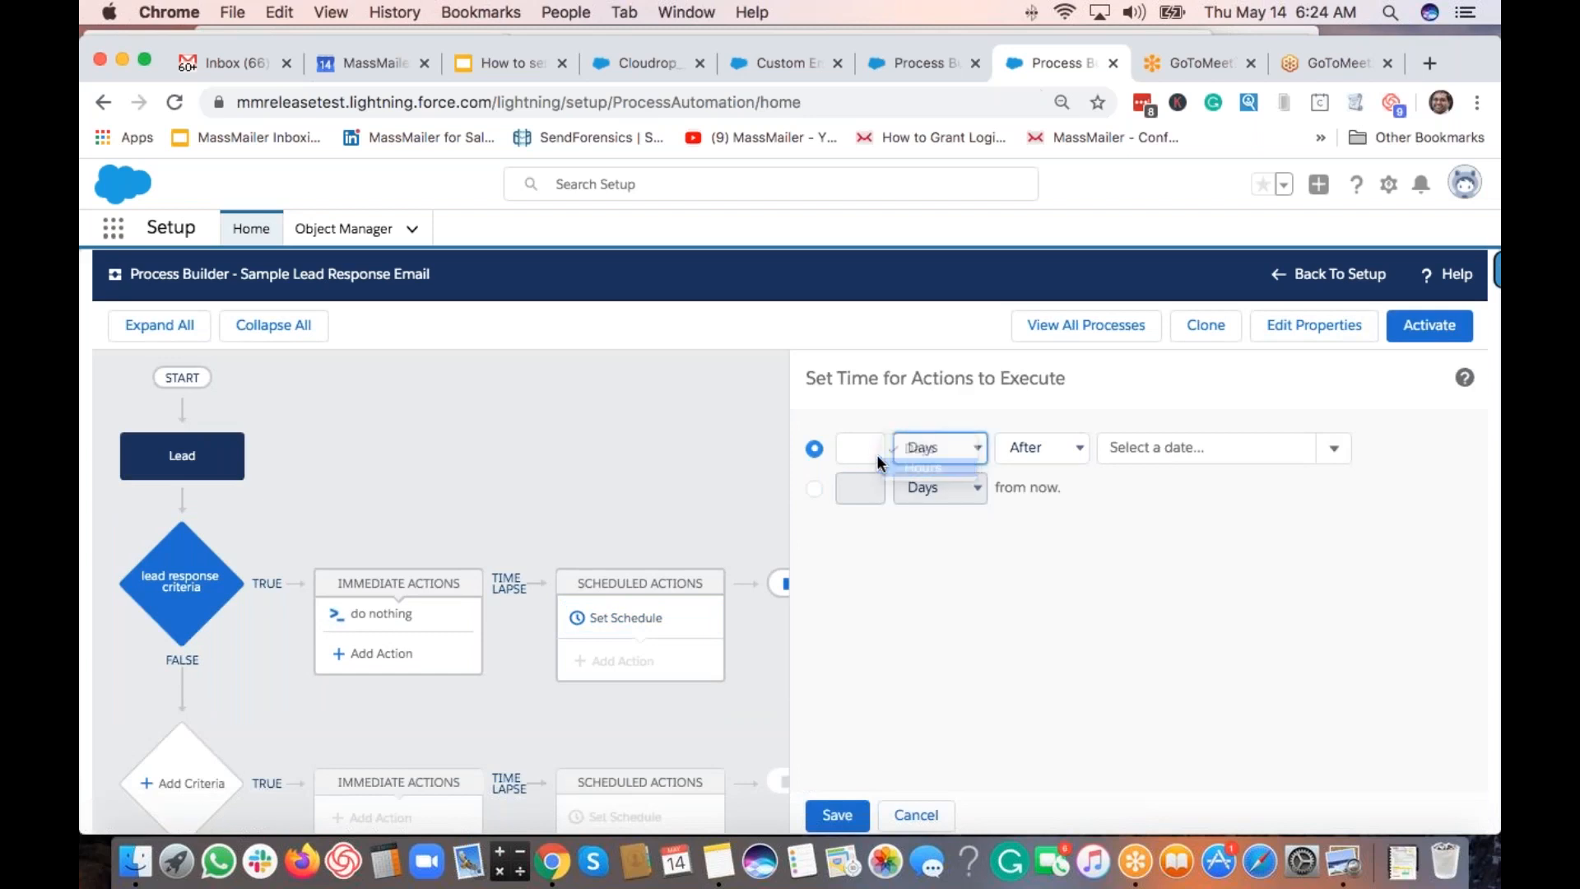
{"action": "left_click", "coordinate": [865, 448]}
{"action": "type", "text": "1"}
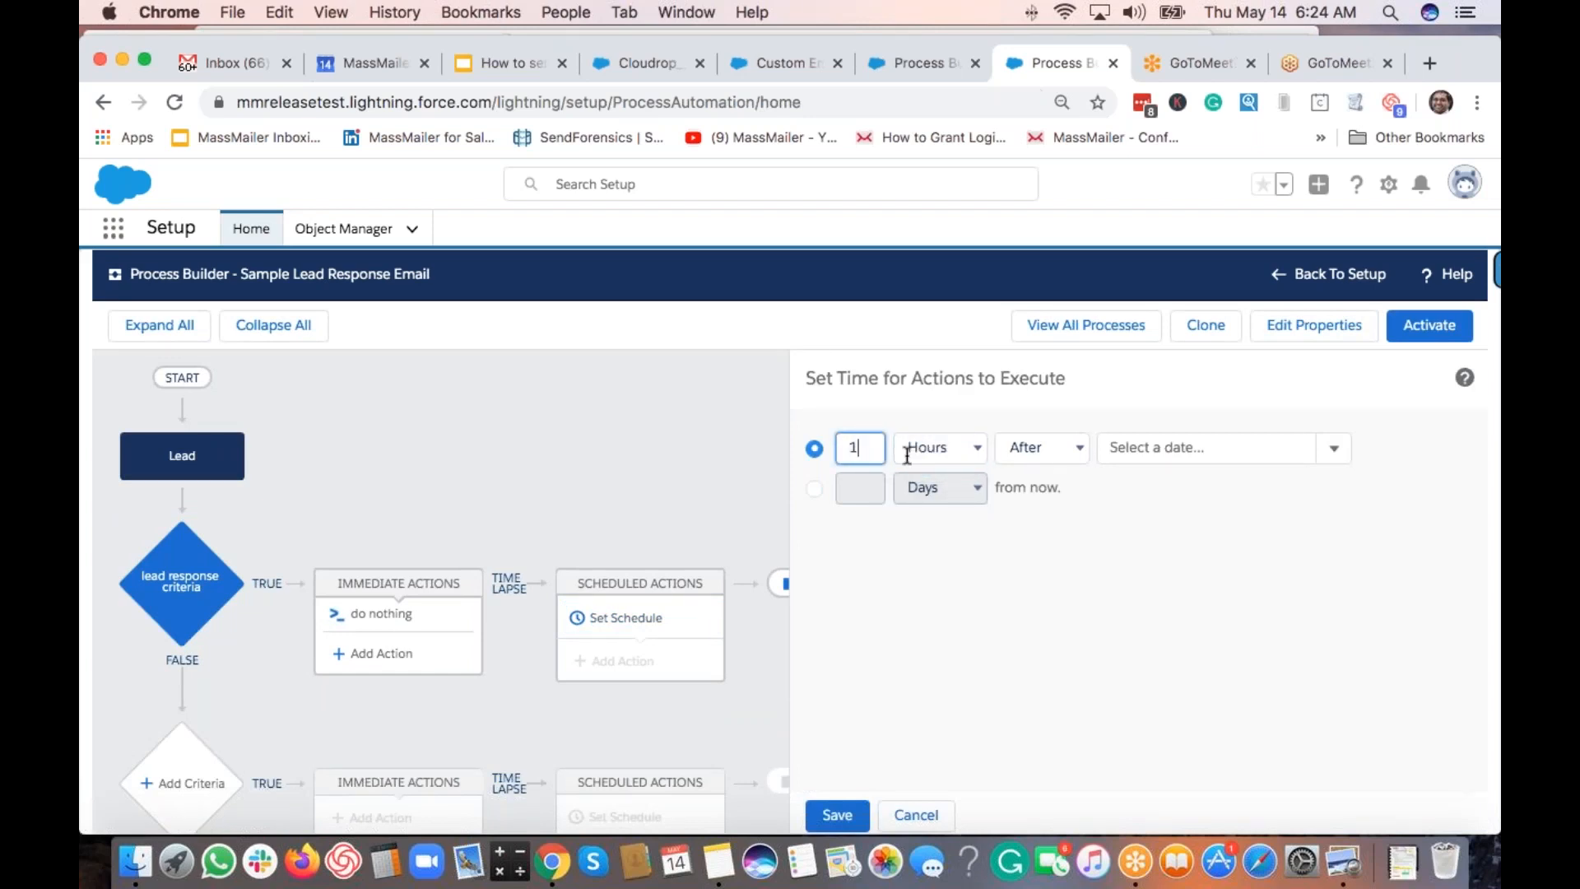
{"action": "left_click", "coordinate": [1046, 450]}
{"action": "left_click", "coordinate": [1045, 448]}
{"action": "left_click", "coordinate": [1184, 448]}
{"action": "left_click", "coordinate": [1171, 486]}
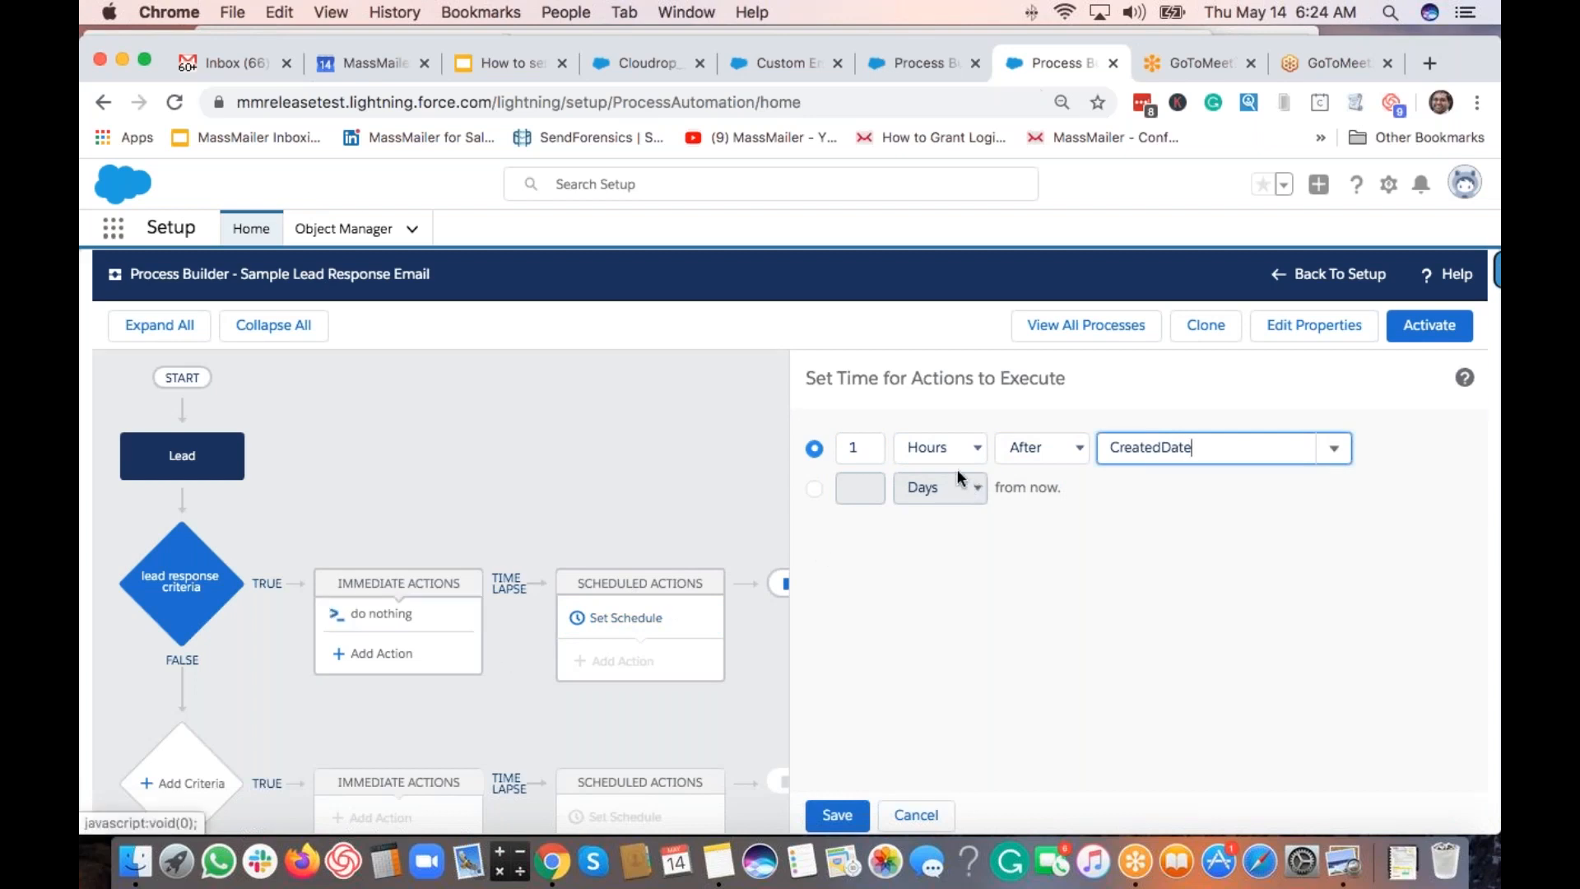
{"action": "left_click", "coordinate": [836, 814]}
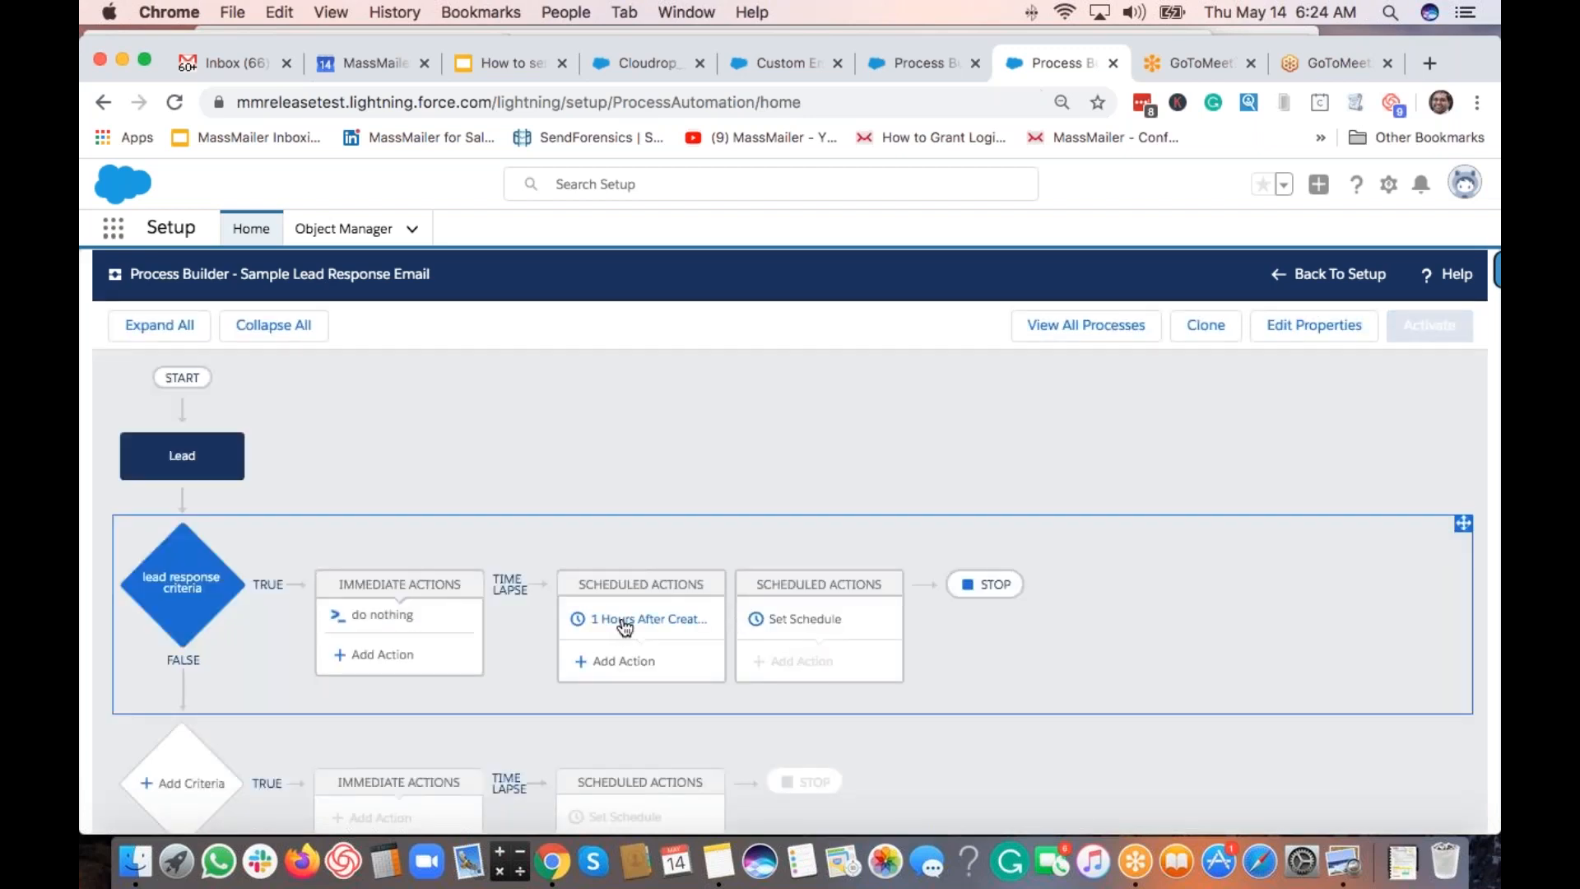
{"action": "left_click", "coordinate": [635, 666]}
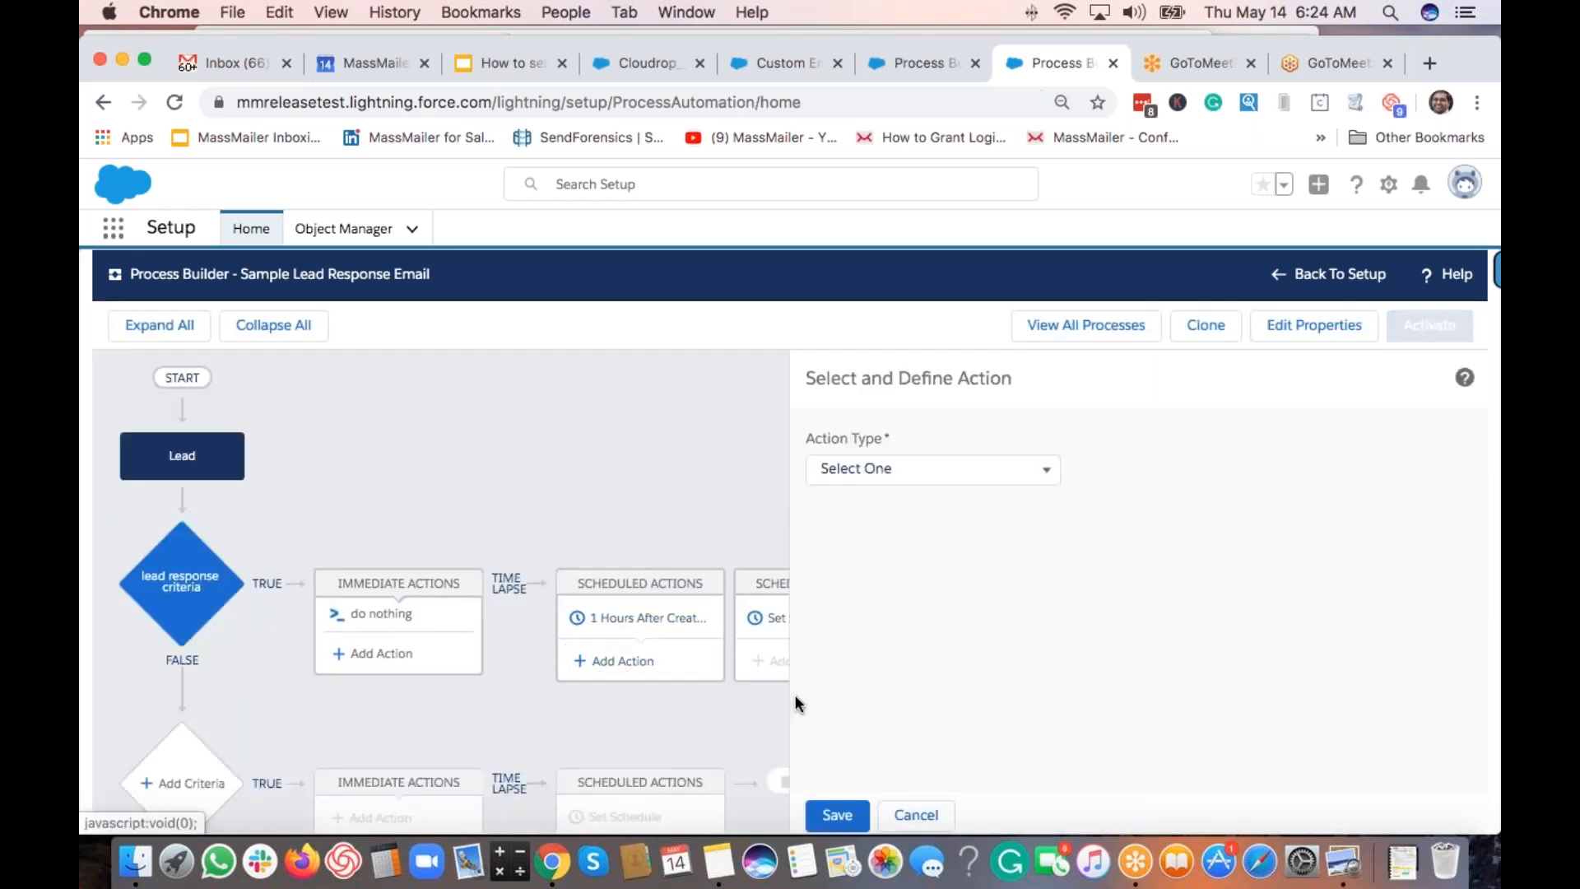
Make the scheduled action an Apex action 'send email alert' with the Email Via MassMailer class.
{"action": "left_click", "coordinate": [885, 473]}
{"action": "left_click", "coordinate": [881, 489]}
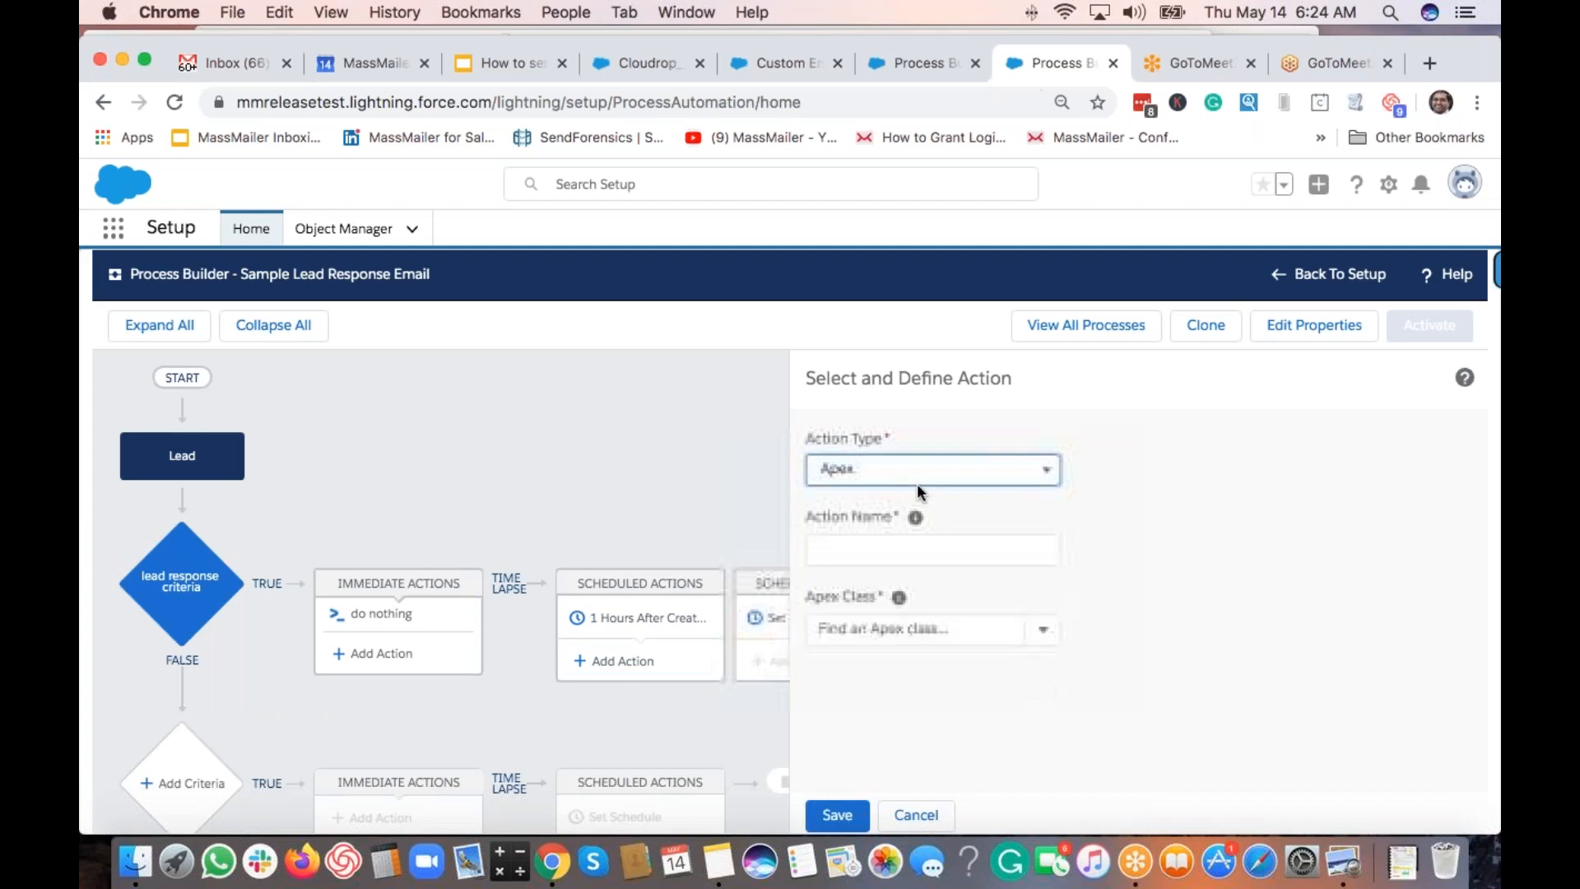
{"action": "left_click", "coordinate": [906, 547]}
{"action": "type", "text": "s"}
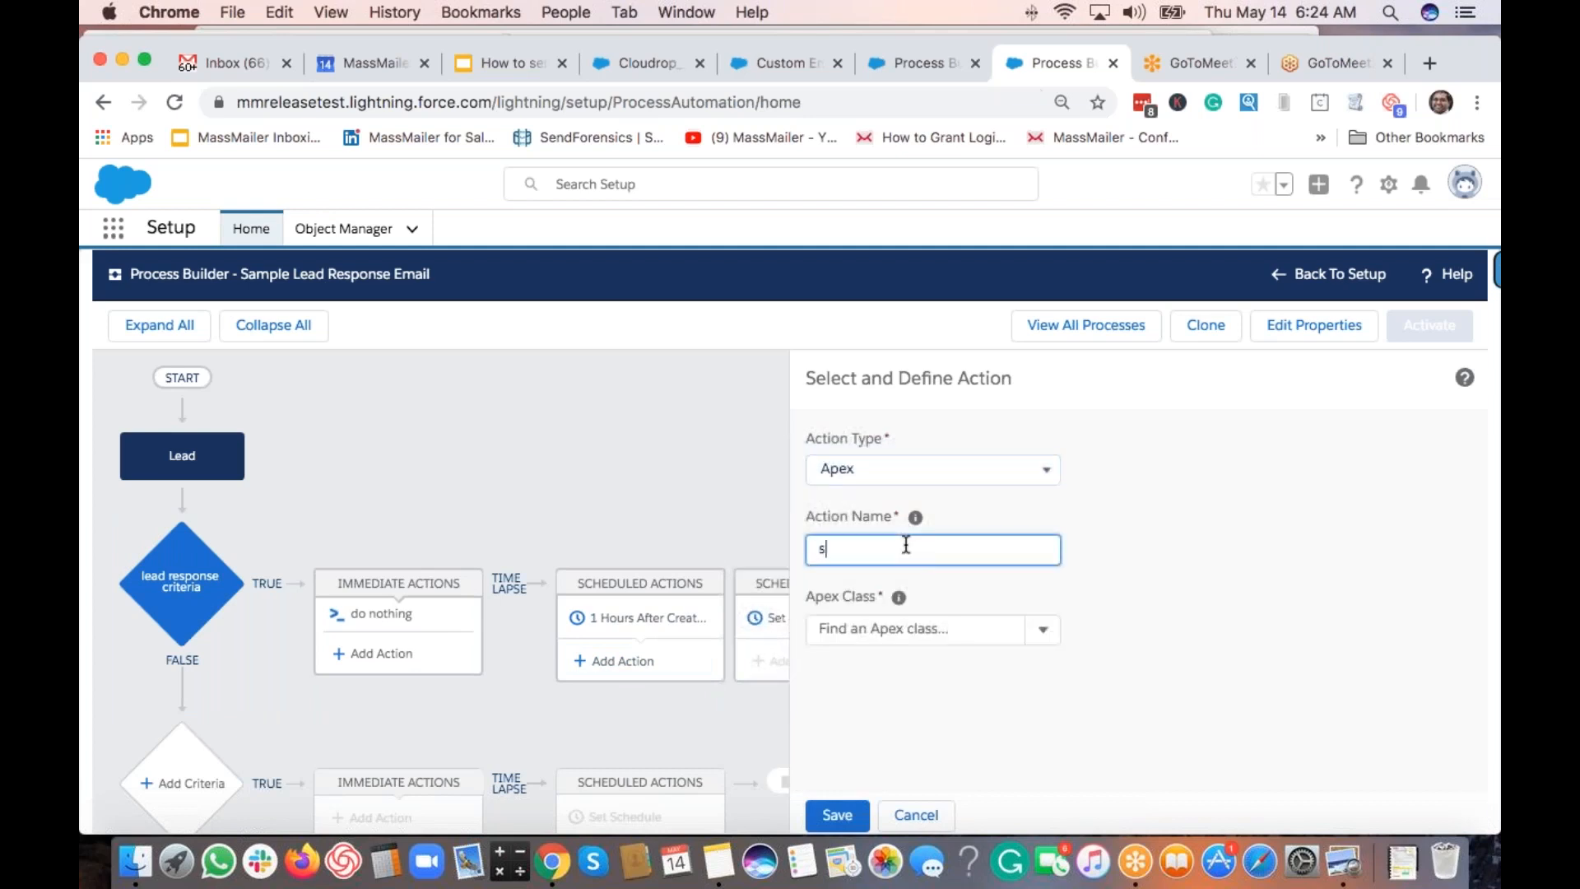
{"action": "type", "text": "end email alert"}
{"action": "left_click", "coordinate": [916, 633]}
{"action": "left_click", "coordinate": [856, 664]}
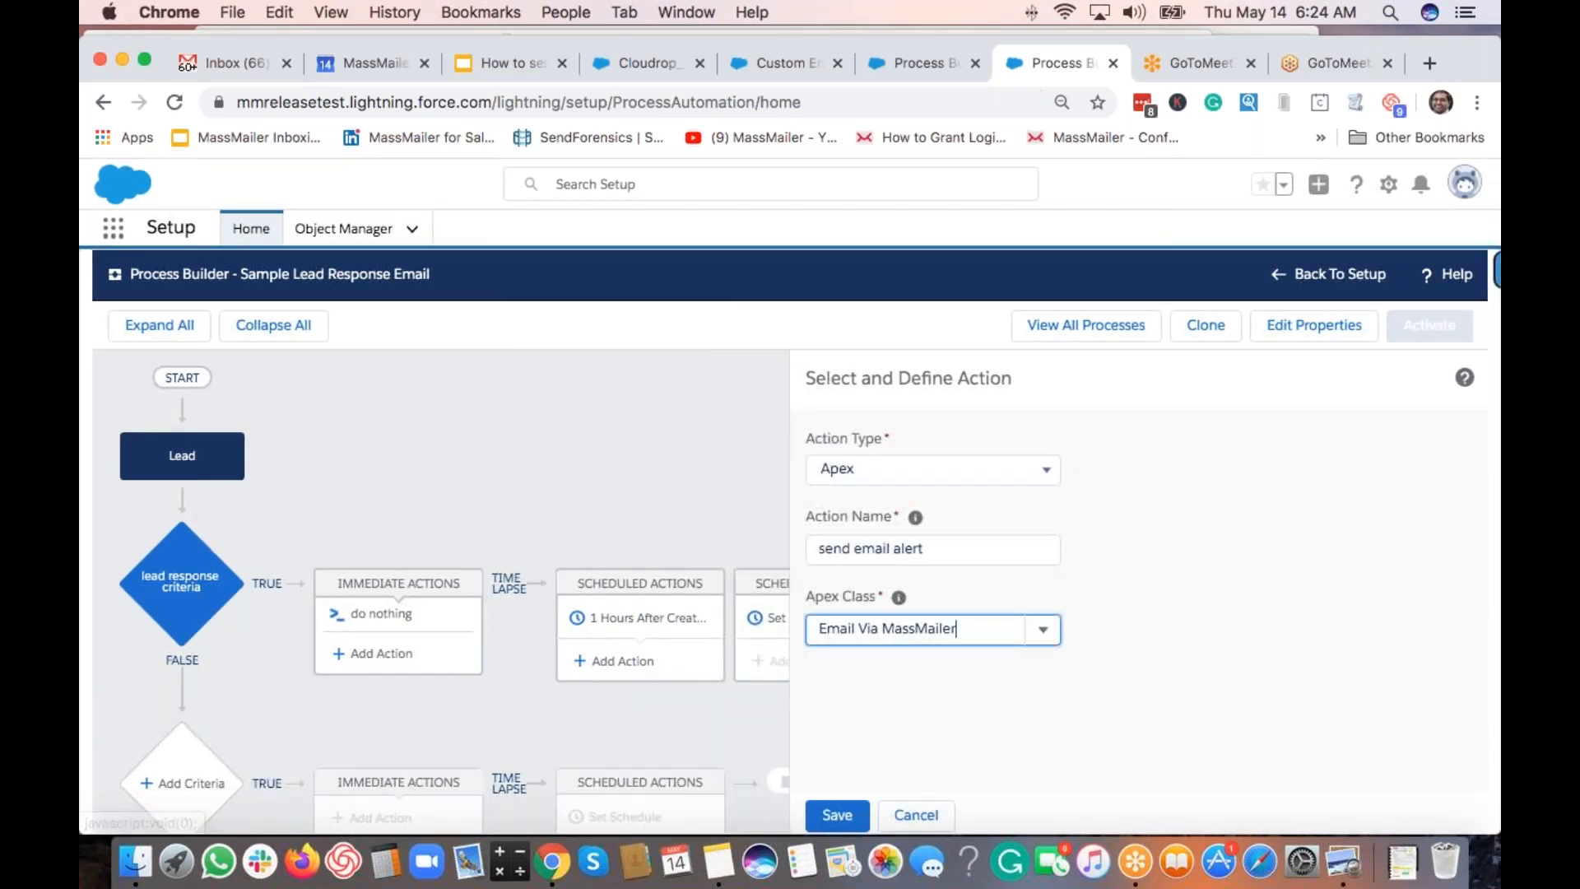
{"action": "scroll", "coordinate": [1074, 699], "scroll_direction": "down", "scroll_amount": 2}
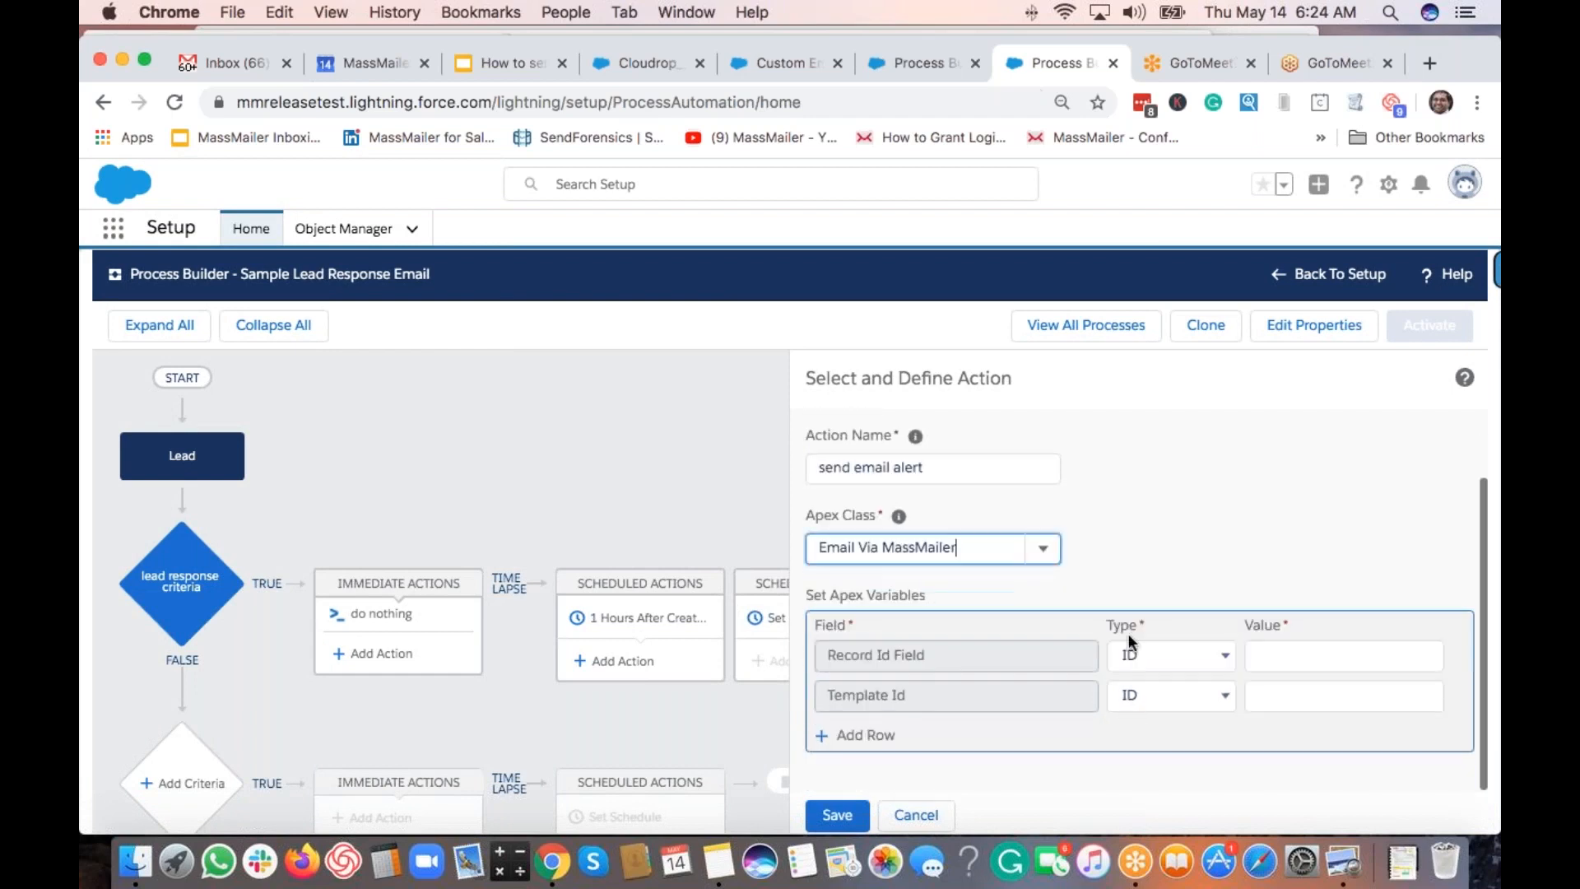
{"action": "scroll", "coordinate": [1087, 584], "scroll_direction": "up", "scroll_amount": 2}
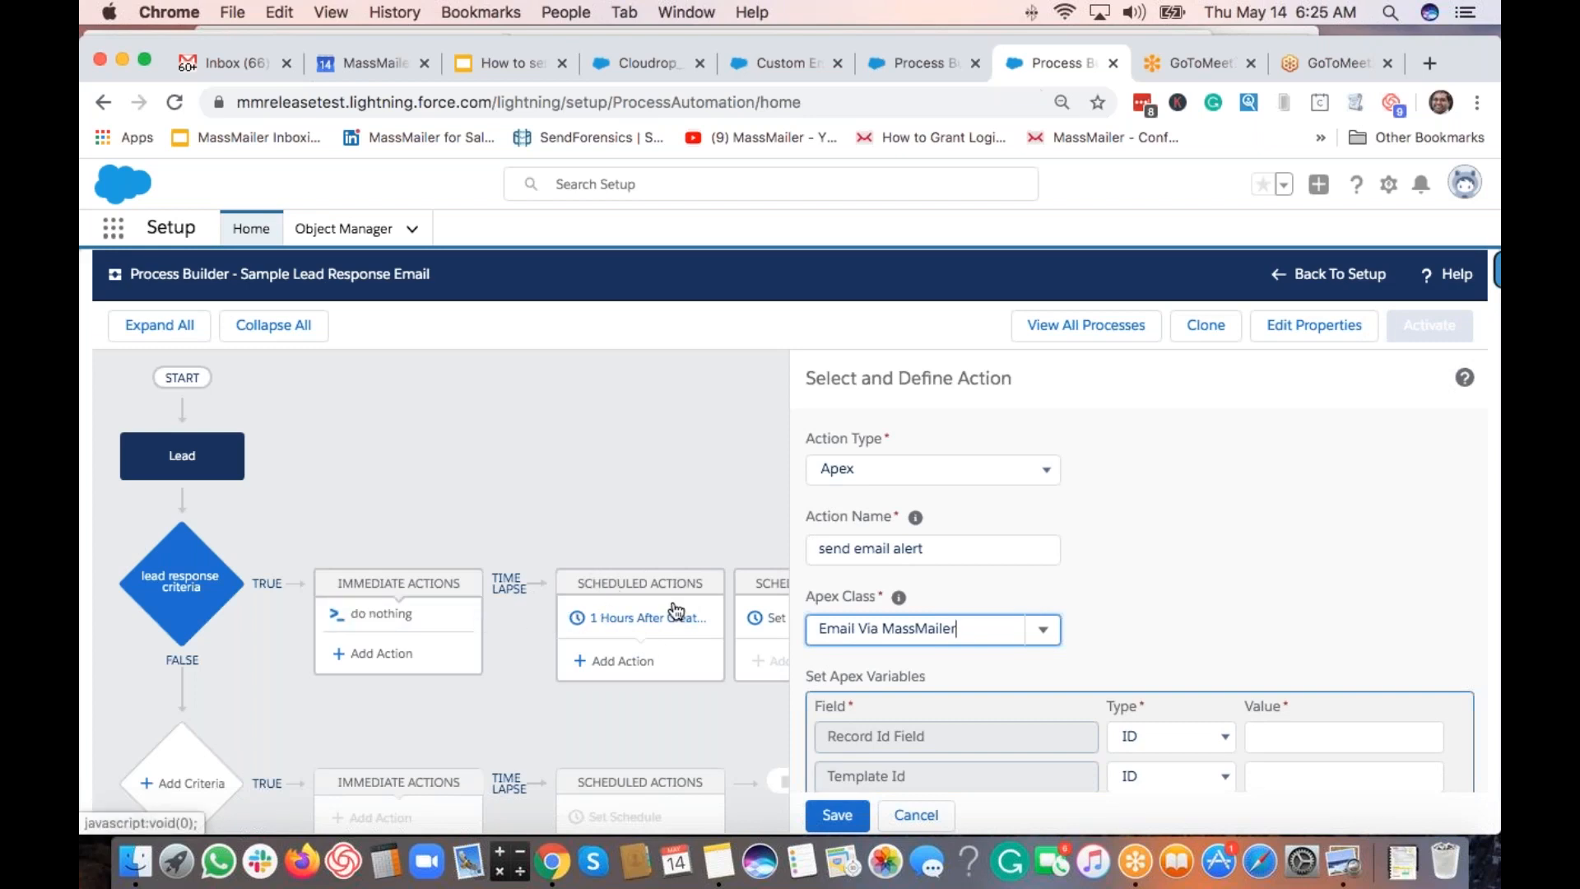
Discard the unfinished email action and delete the 1-hour scheduled action.
{"action": "left_click", "coordinate": [942, 817]}
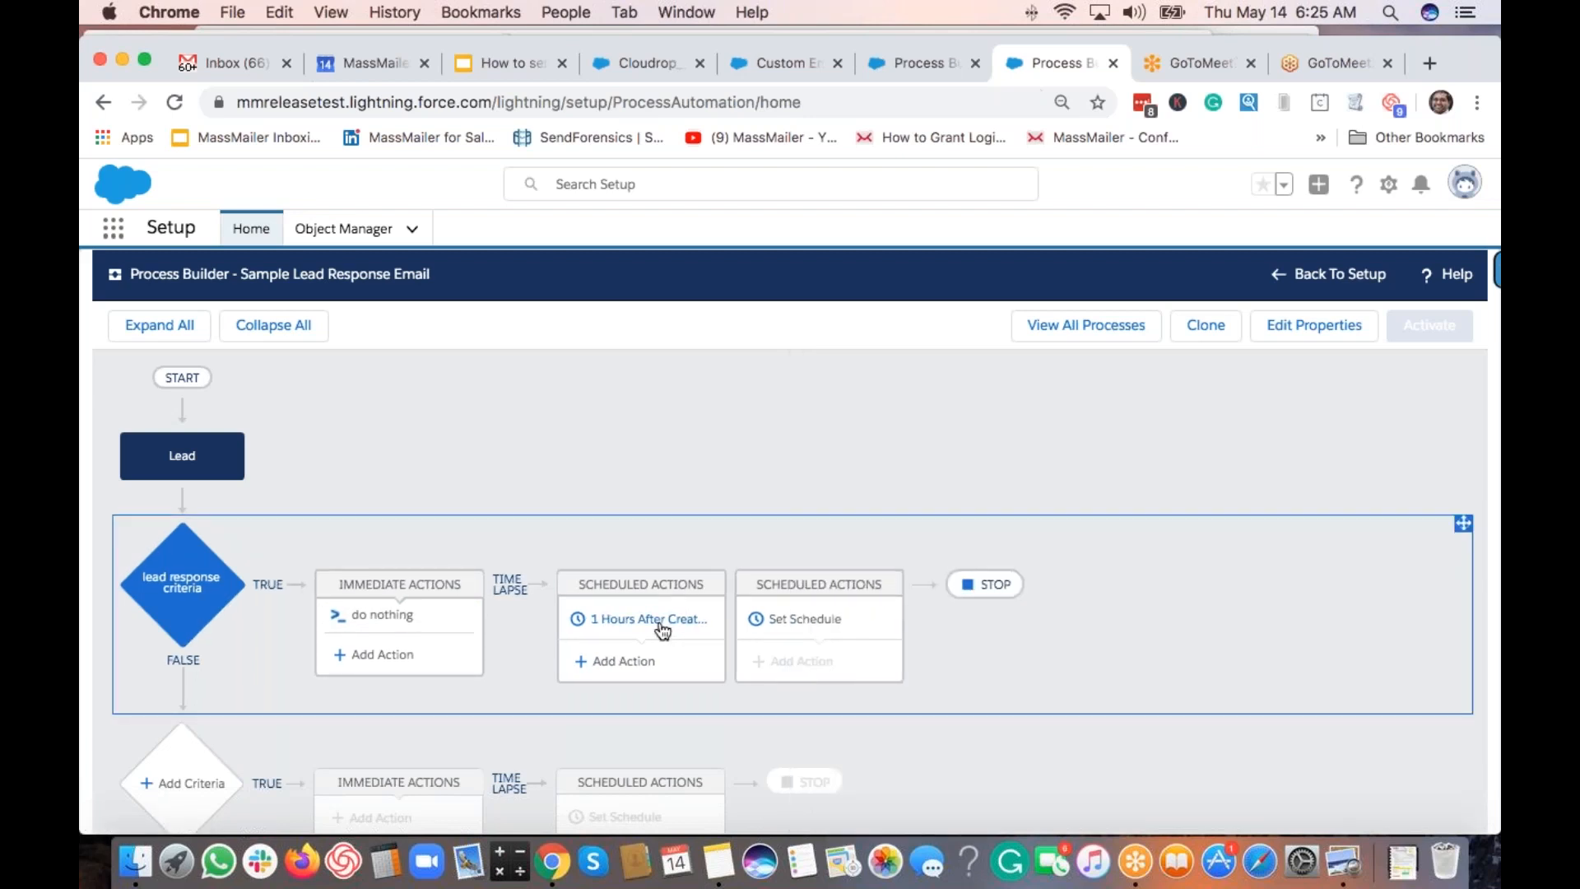
{"action": "left_click", "coordinate": [663, 631]}
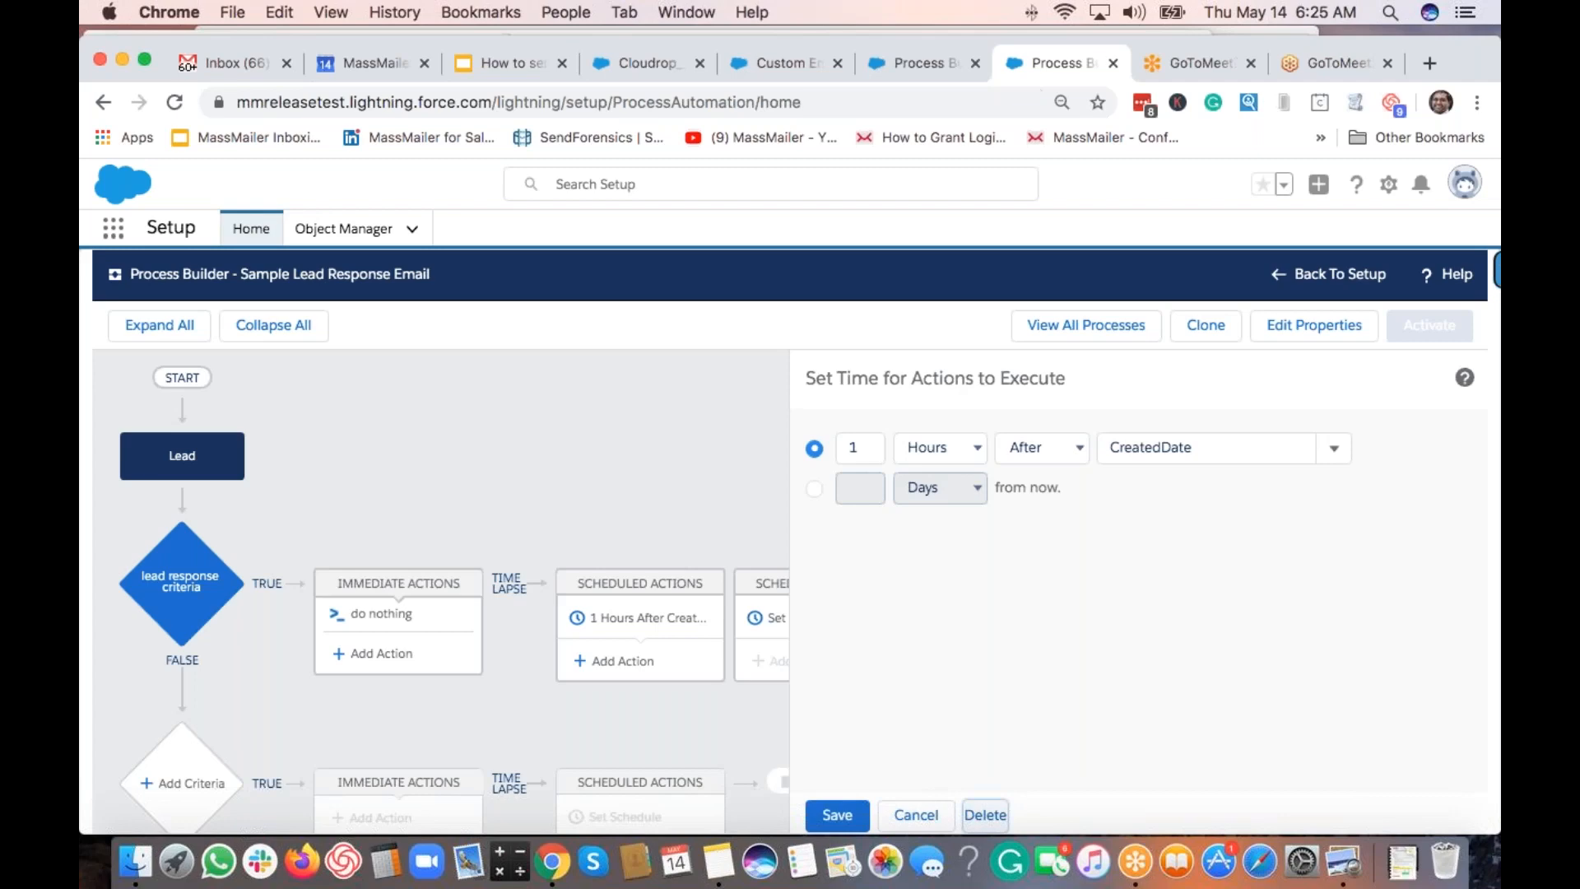
{"action": "left_click", "coordinate": [985, 814]}
{"action": "left_click", "coordinate": [1053, 640]}
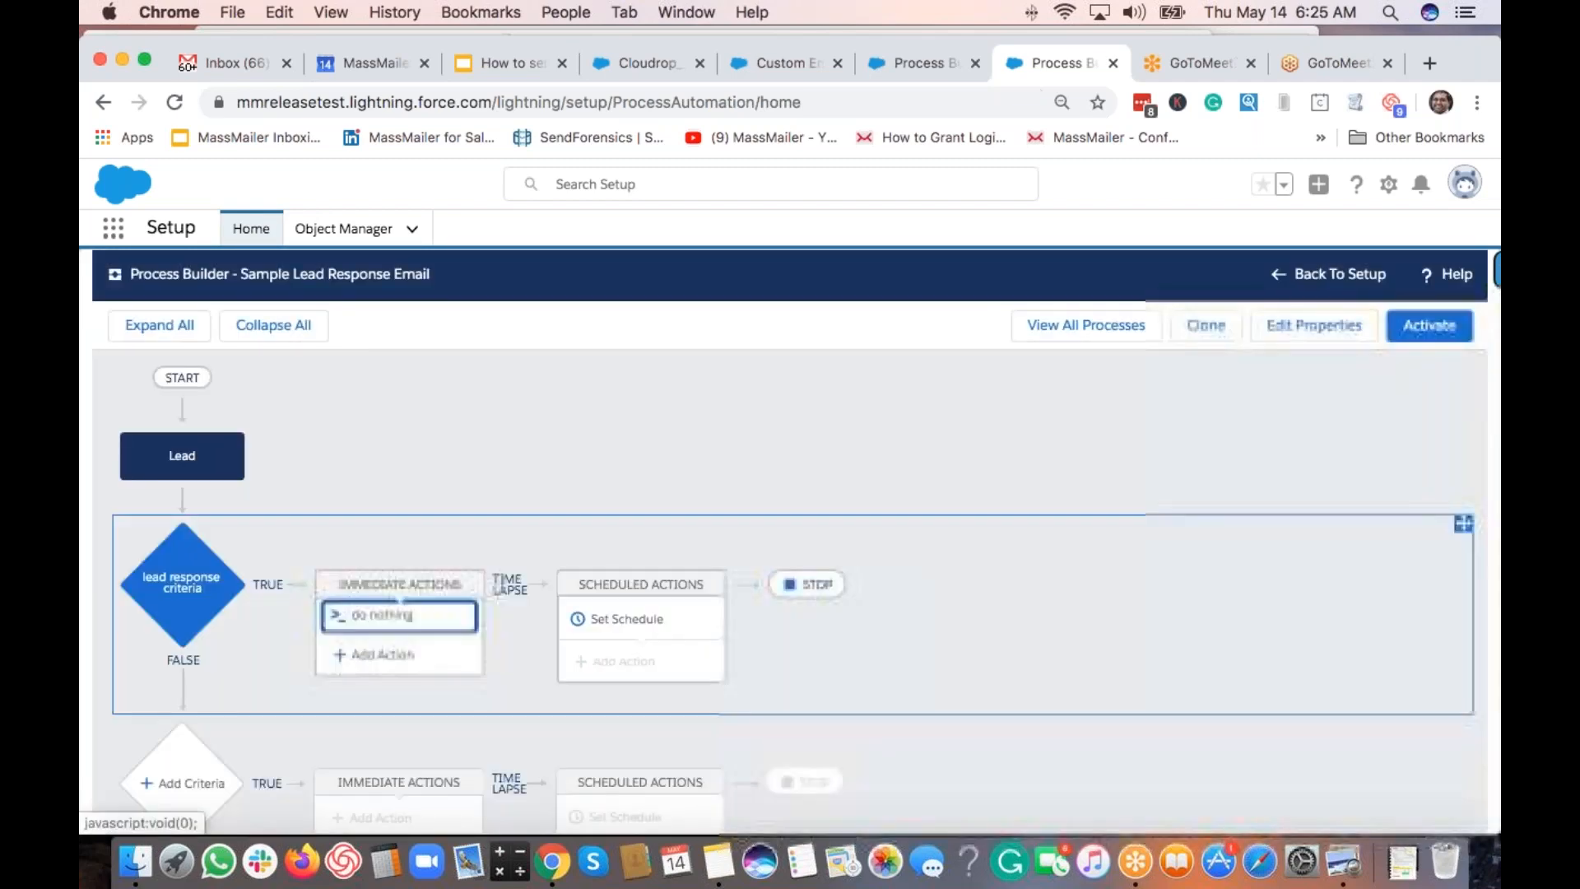
Delete the 'do nothing' immediate action.
{"action": "left_click", "coordinate": [447, 622]}
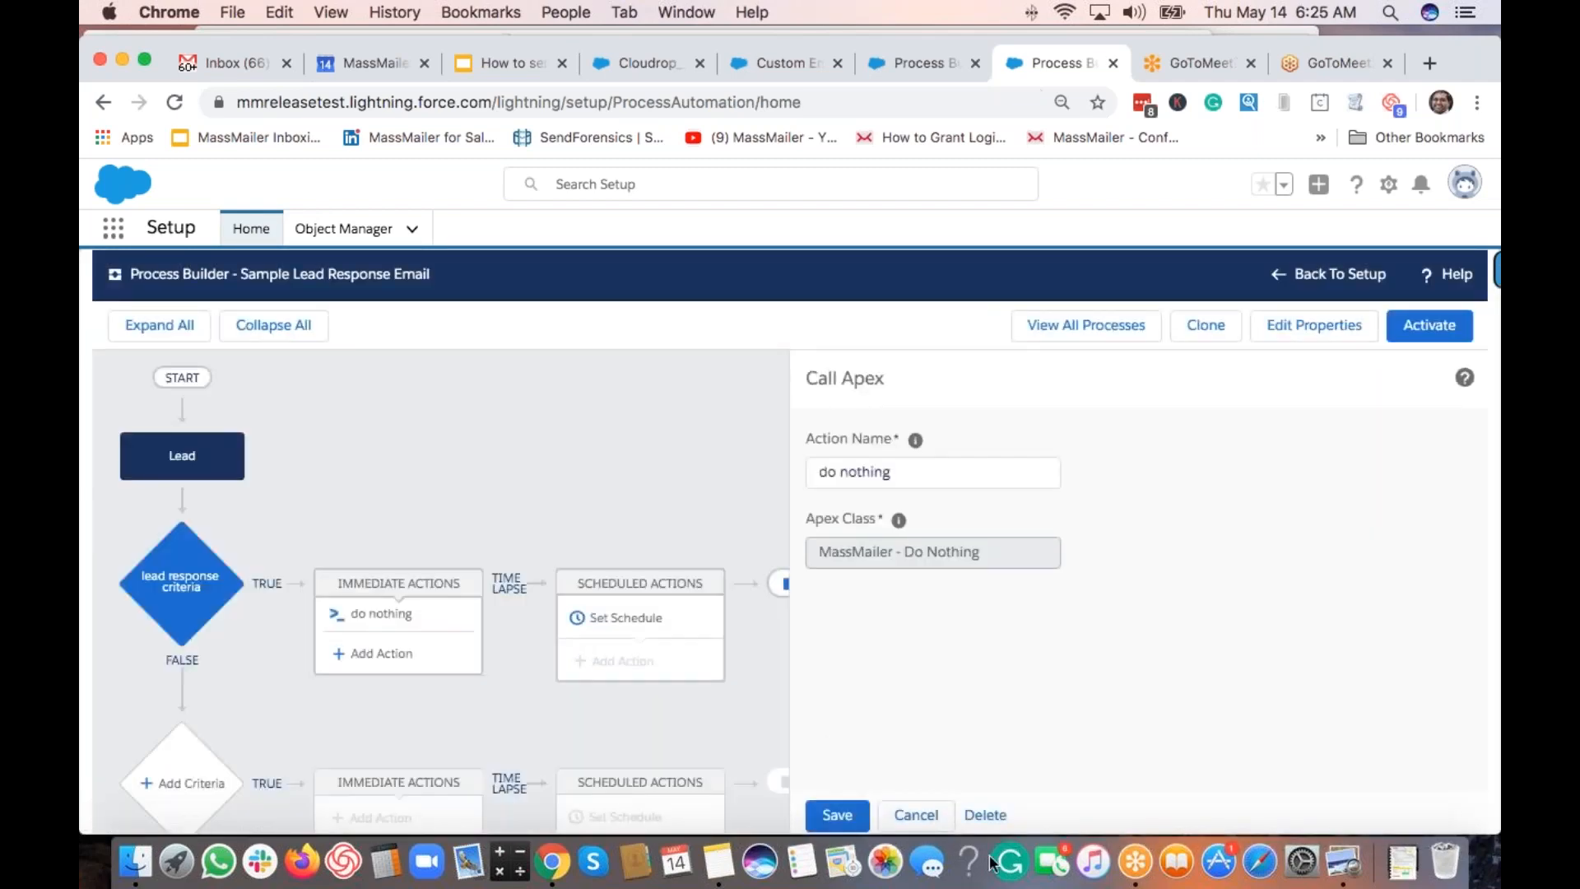
{"action": "left_click", "coordinate": [990, 815]}
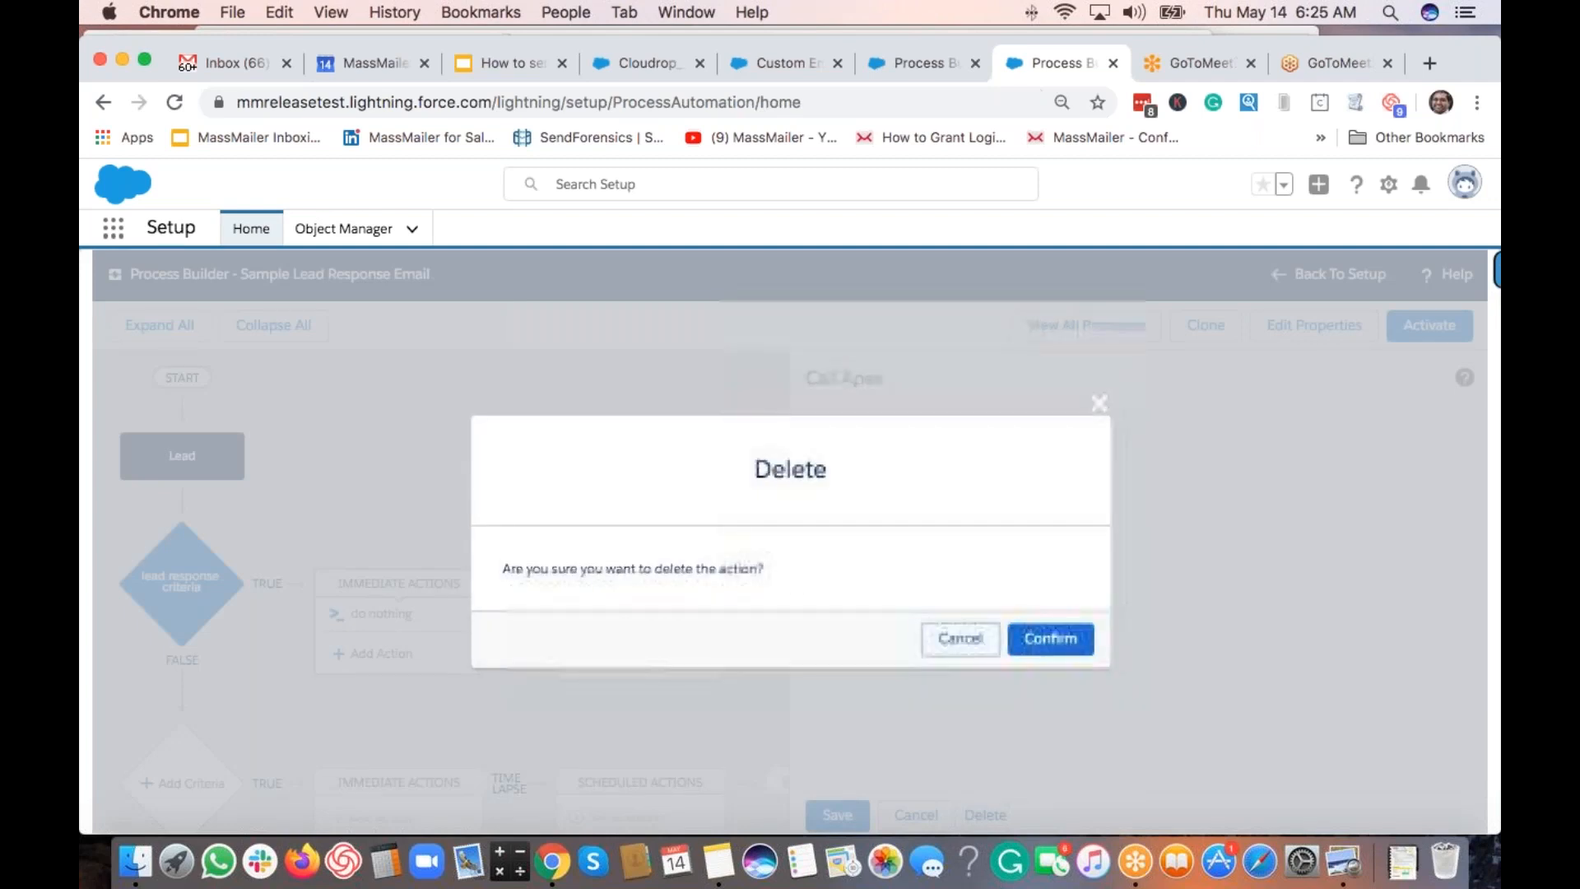
{"action": "left_click", "coordinate": [1007, 635]}
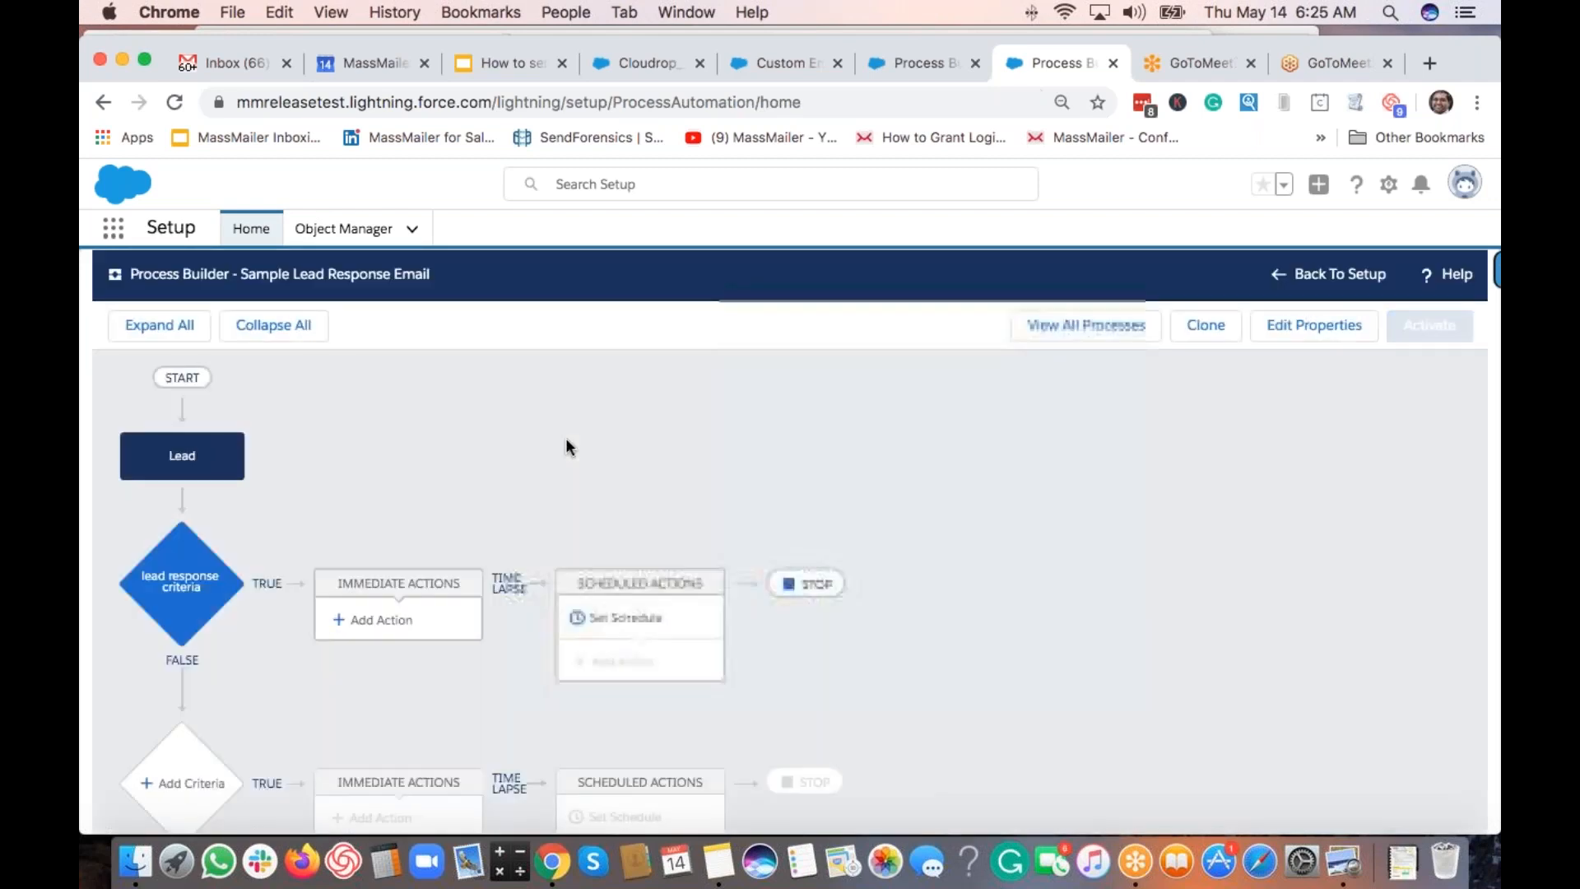
Add an immediate Apex action 'send lead response email' using the Email Via MassMailer class.
{"action": "left_click", "coordinate": [373, 624]}
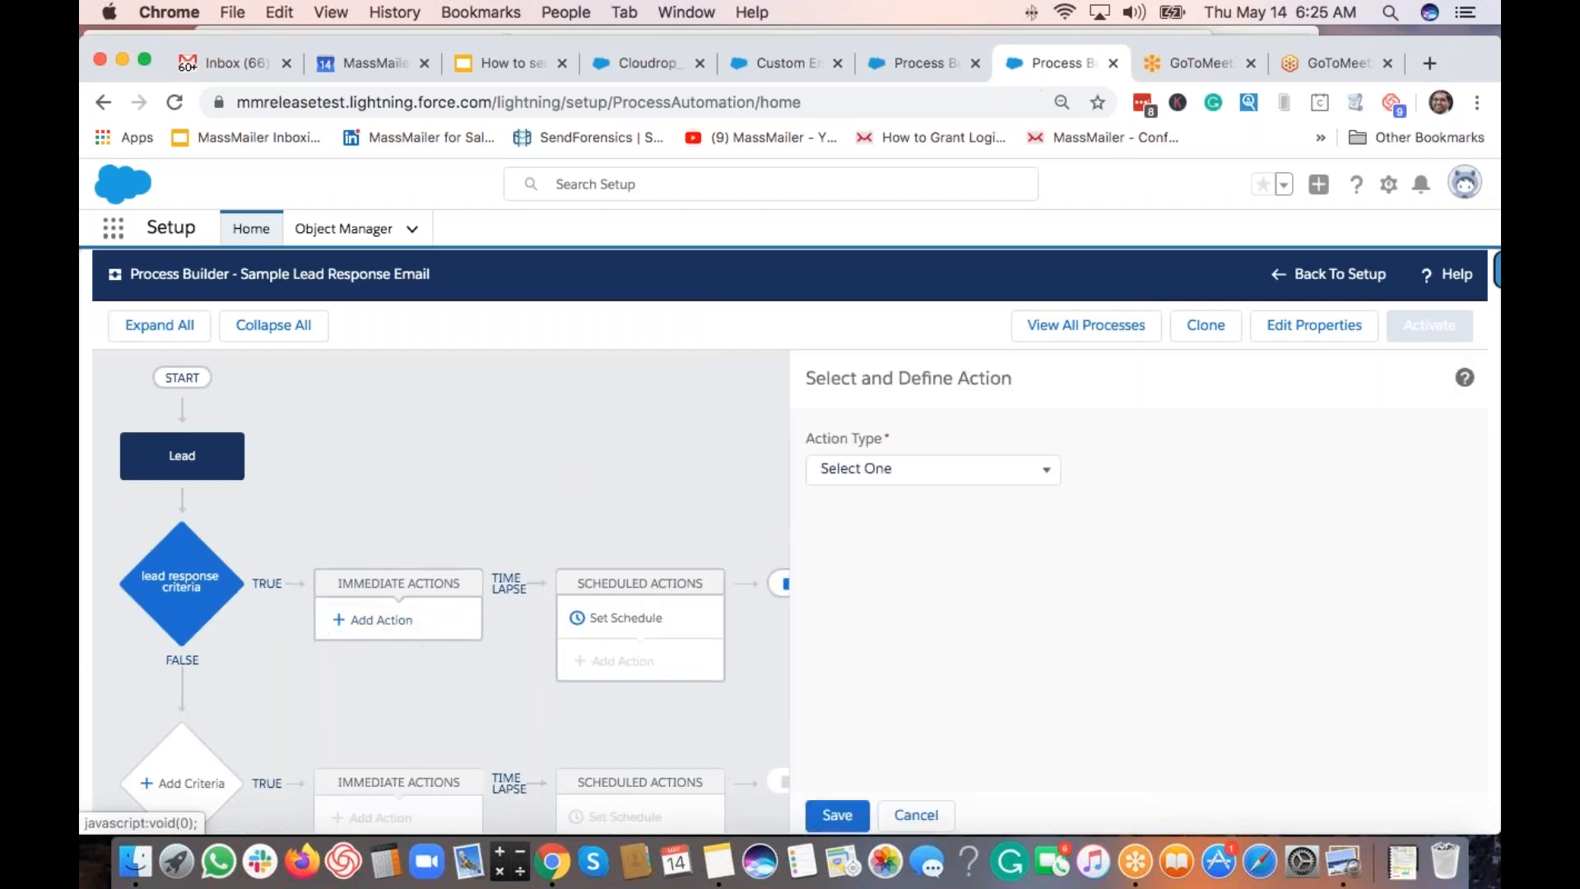
{"action": "left_click", "coordinate": [879, 474]}
{"action": "left_click", "coordinate": [874, 492]}
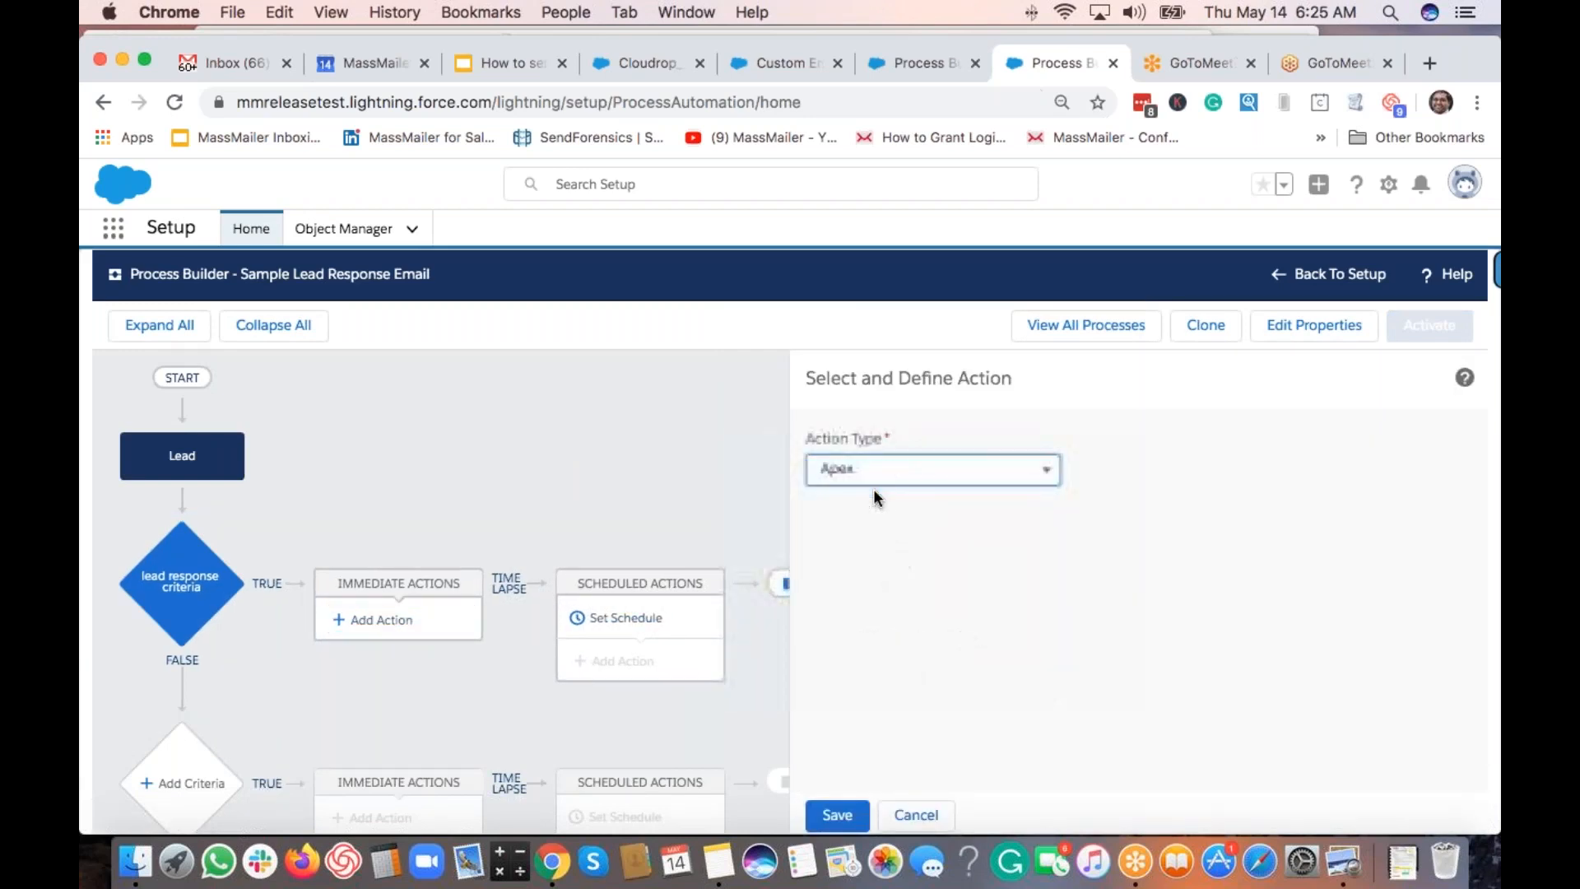
{"action": "left_click", "coordinate": [872, 549]}
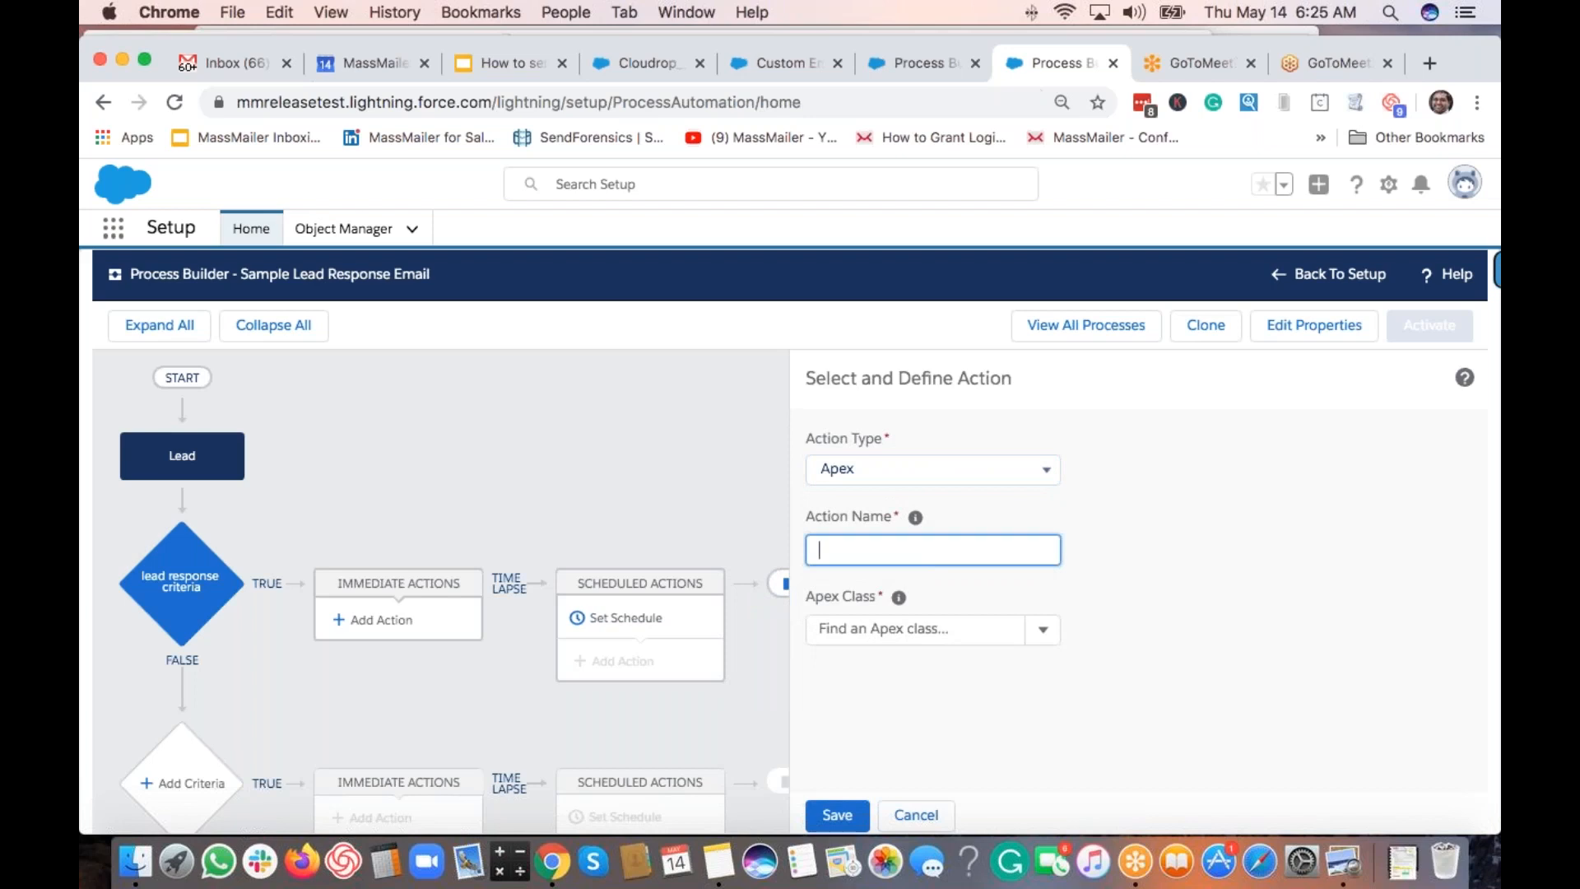
{"action": "type", "text": "send lead response email"}
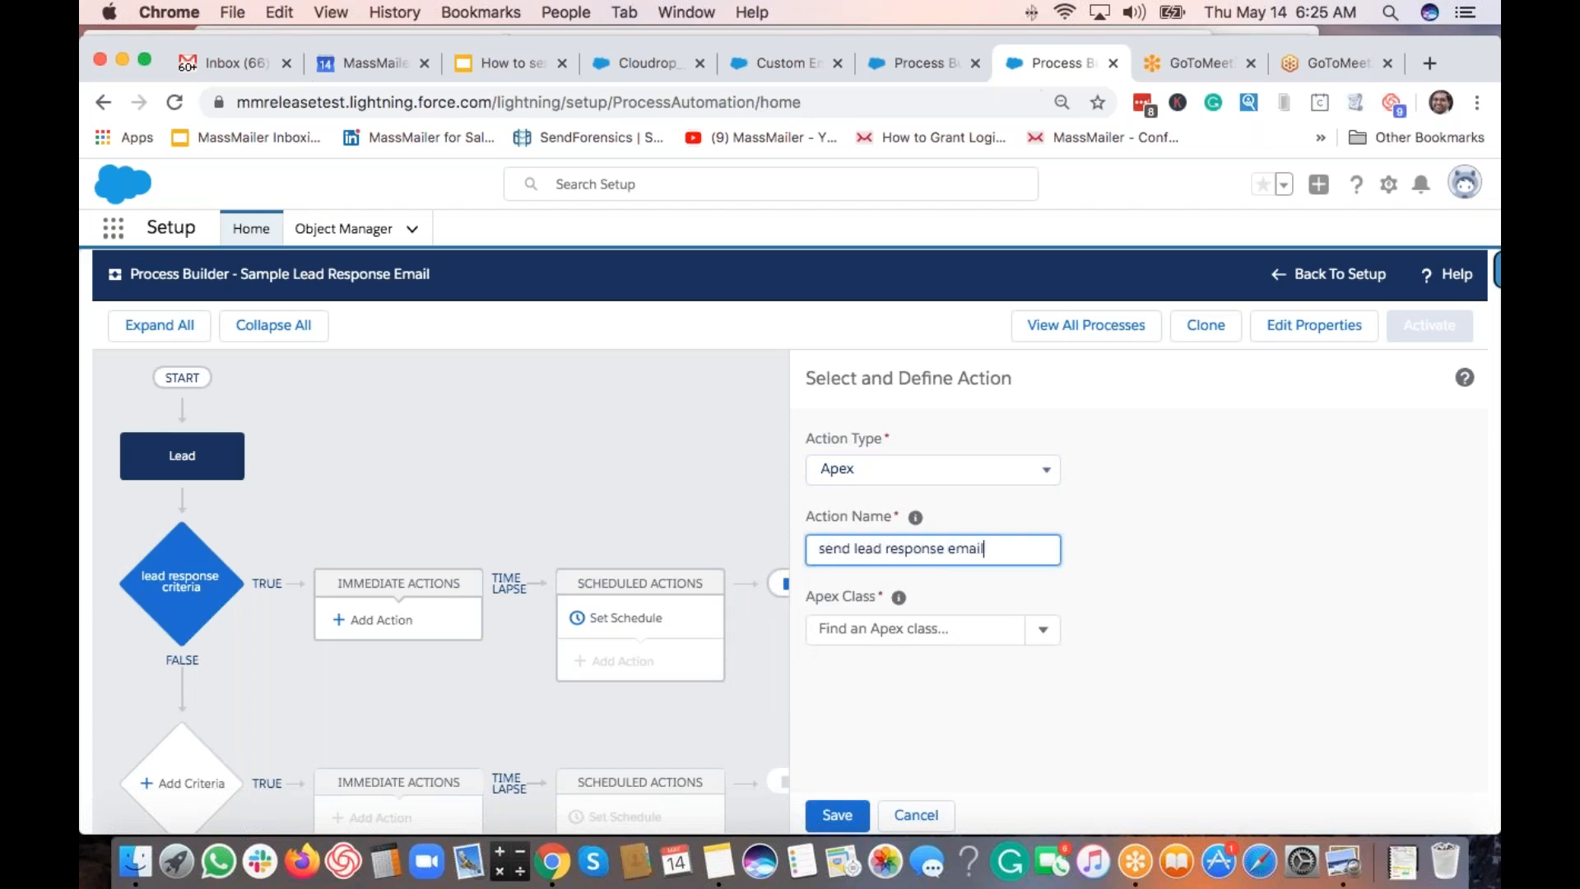
{"action": "left_click", "coordinate": [891, 627]}
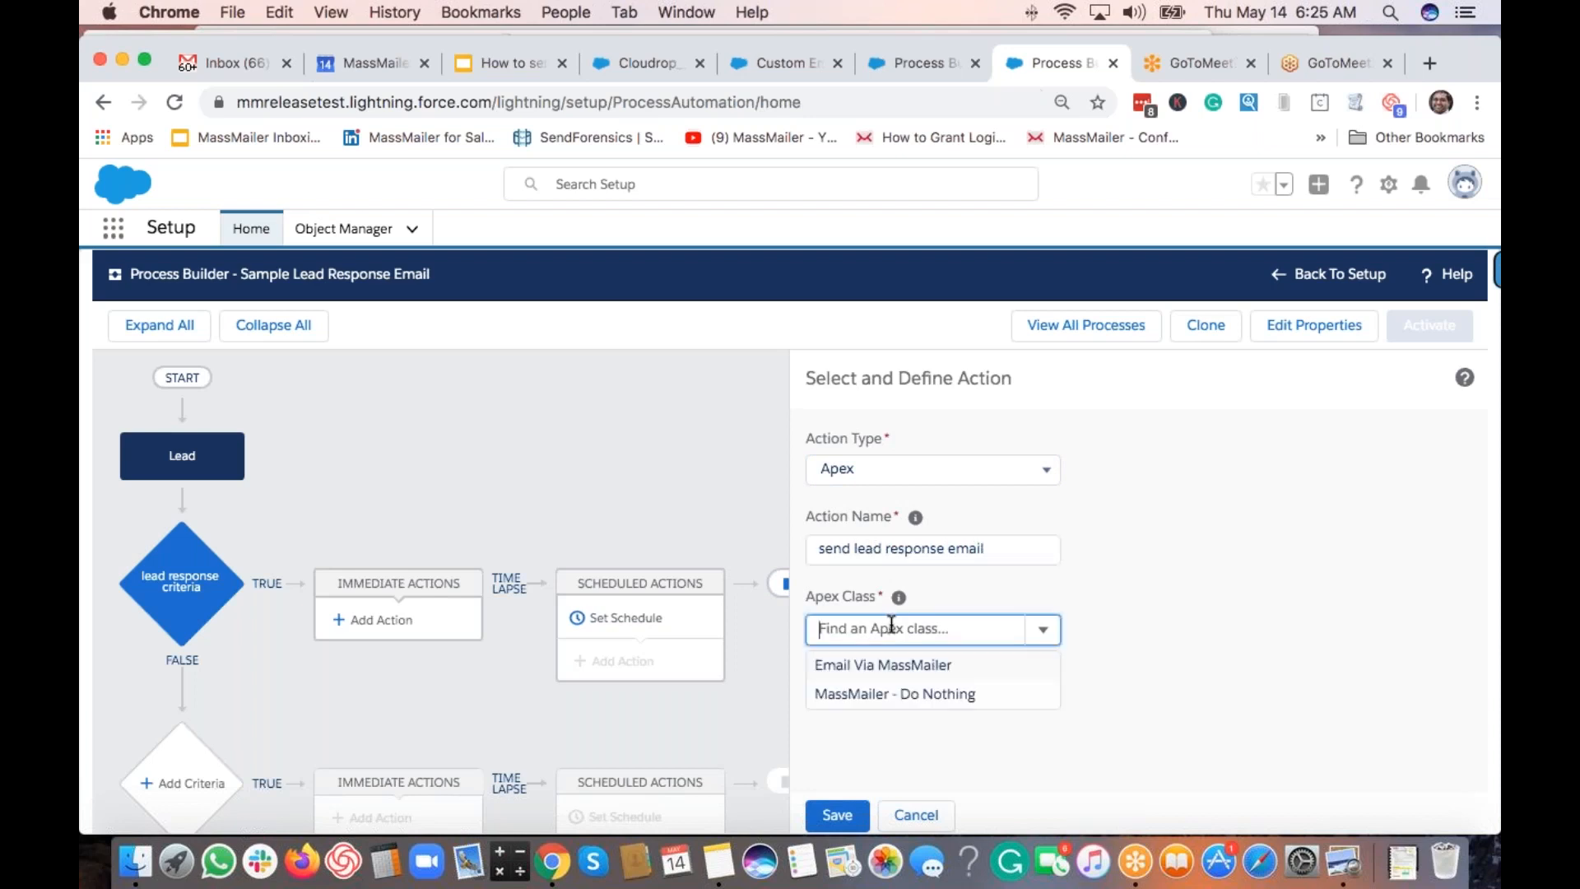
{"action": "left_click", "coordinate": [901, 665]}
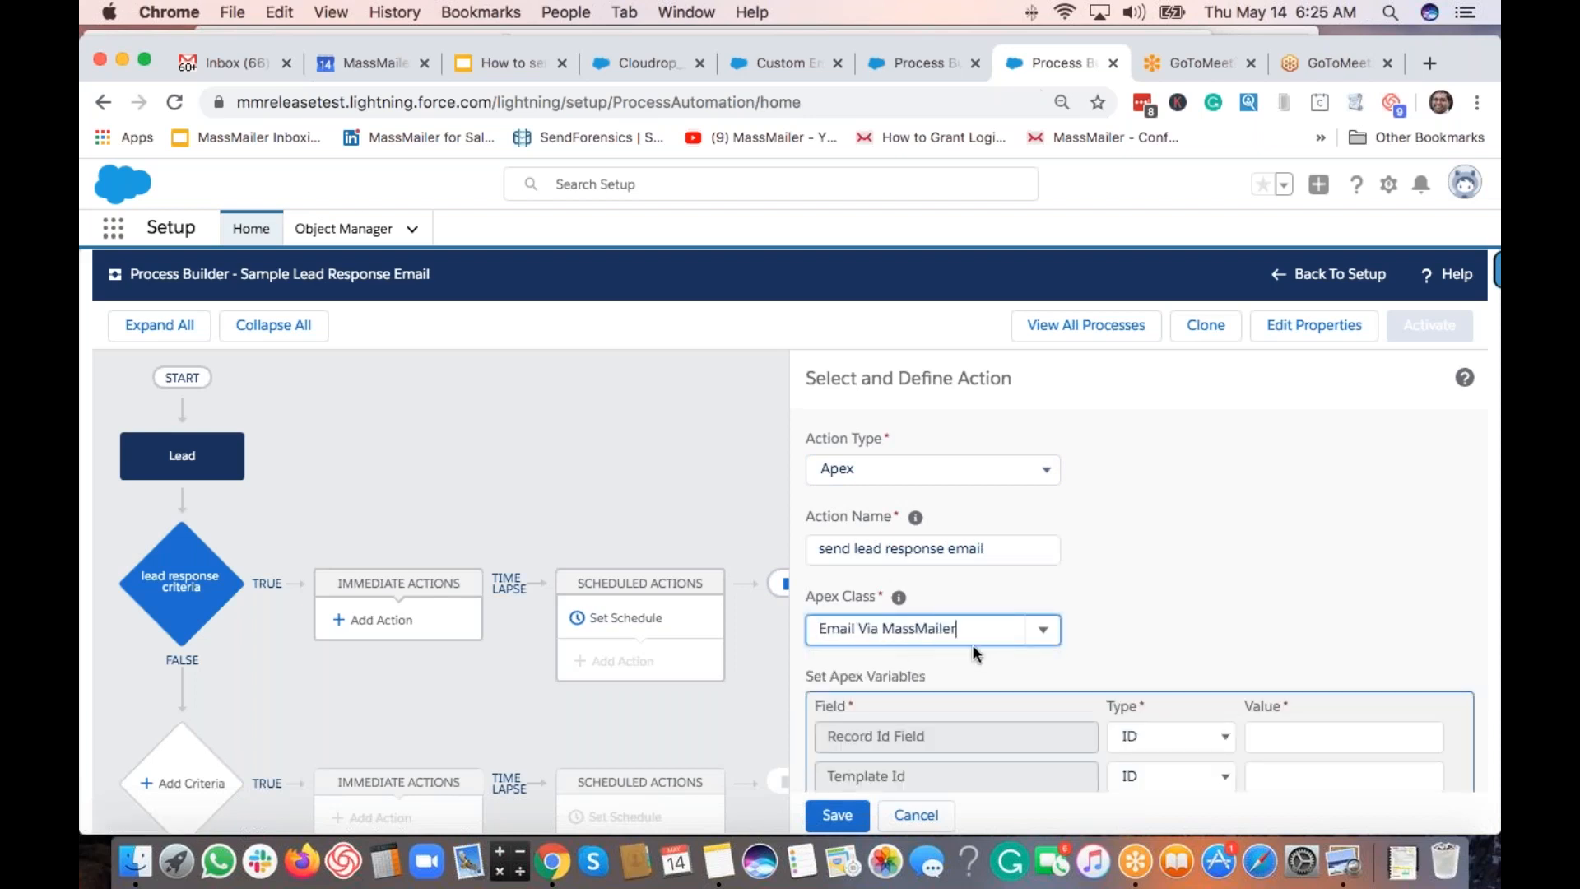
{"action": "scroll", "coordinate": [988, 664], "scroll_direction": "down", "scroll_amount": 2}
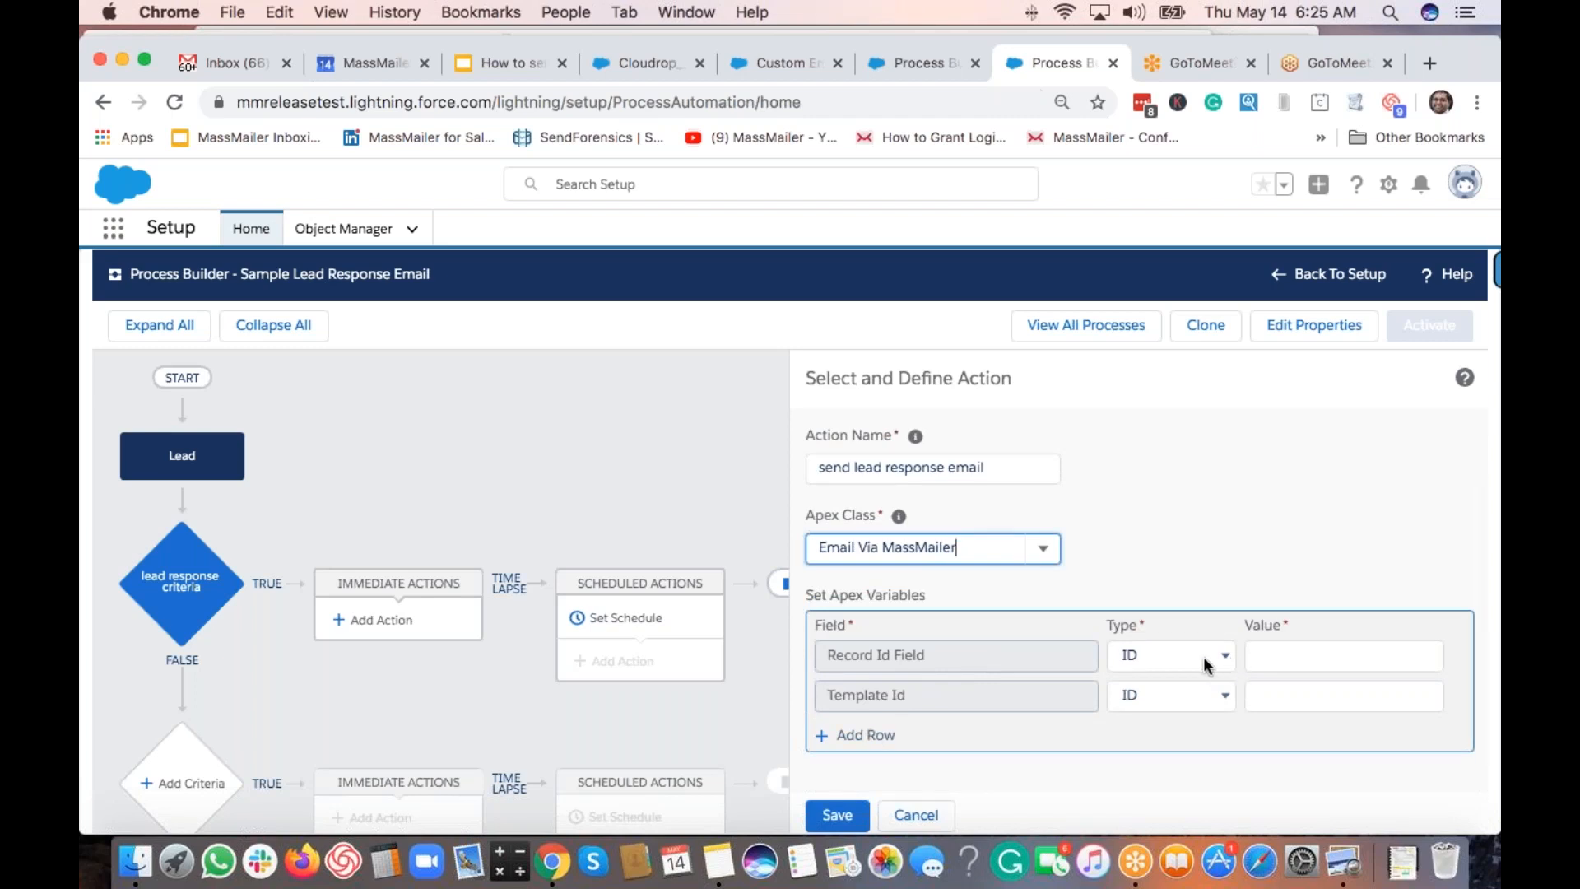
Set the Record Id Field variable to the Field Reference [Lead].Id.
{"action": "left_click", "coordinate": [1153, 659]}
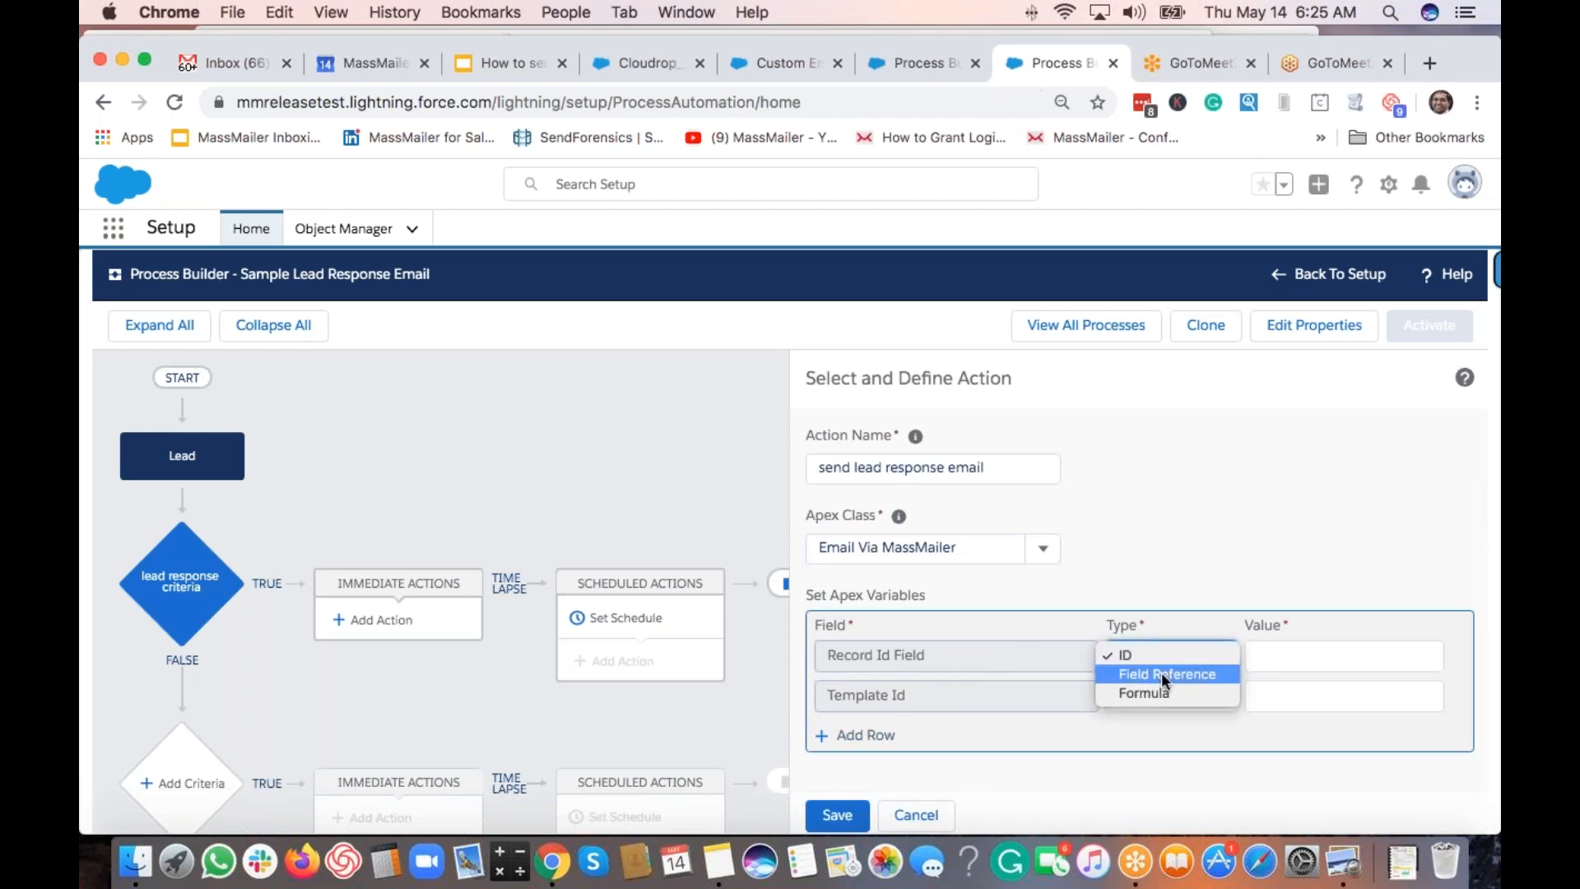
{"action": "left_click", "coordinate": [1162, 673]}
{"action": "left_click", "coordinate": [1290, 661]}
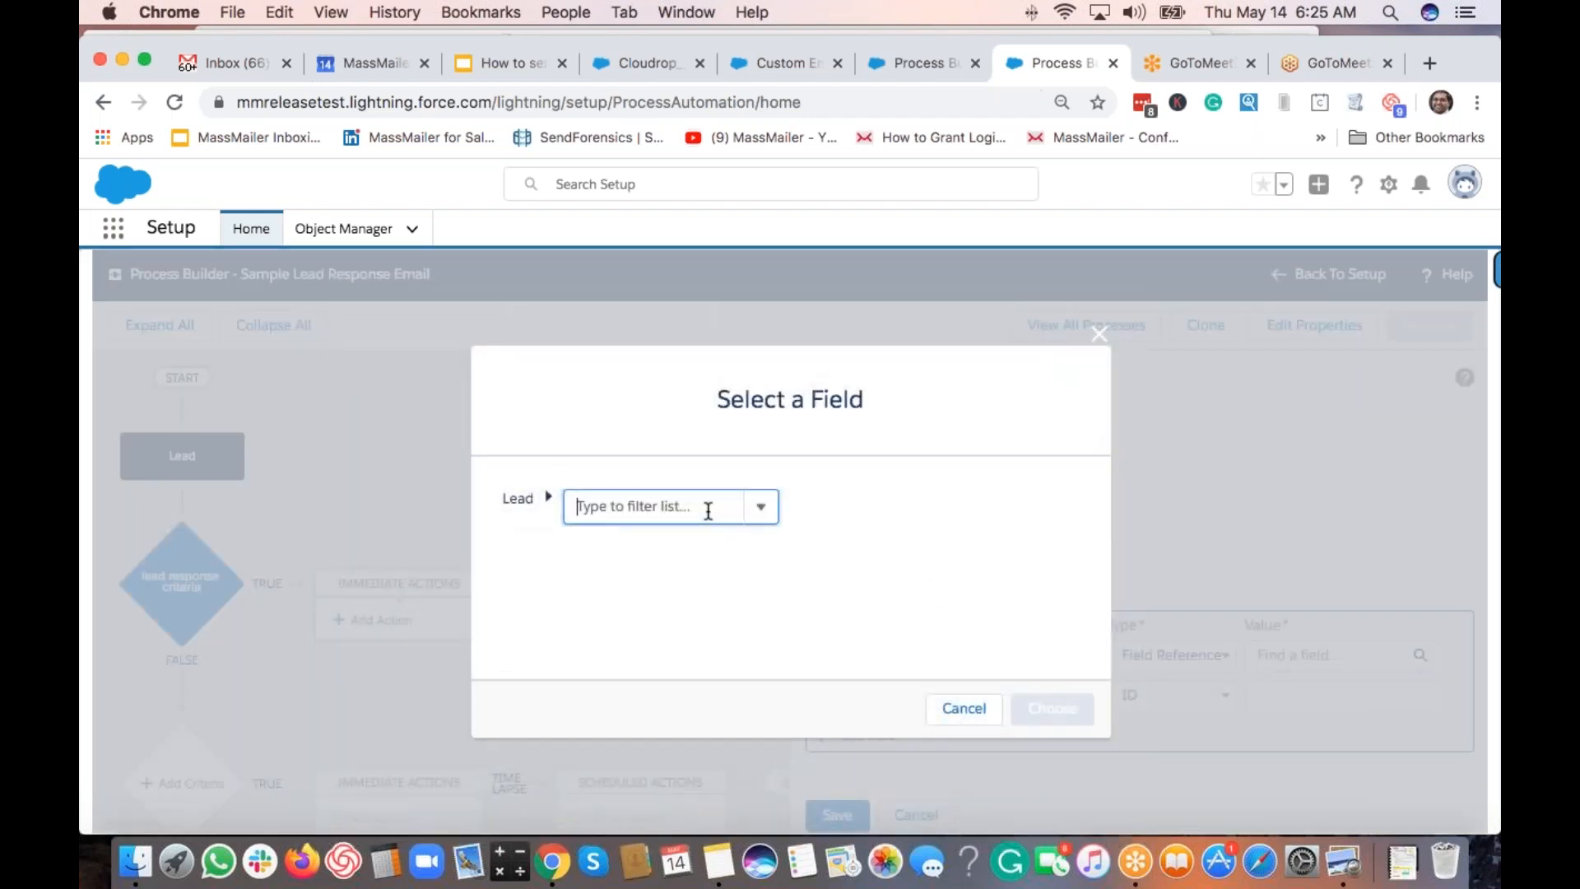
{"action": "type", "text": "id"}
{"action": "scroll", "coordinate": [698, 605], "scroll_direction": "up", "scroll_amount": 3}
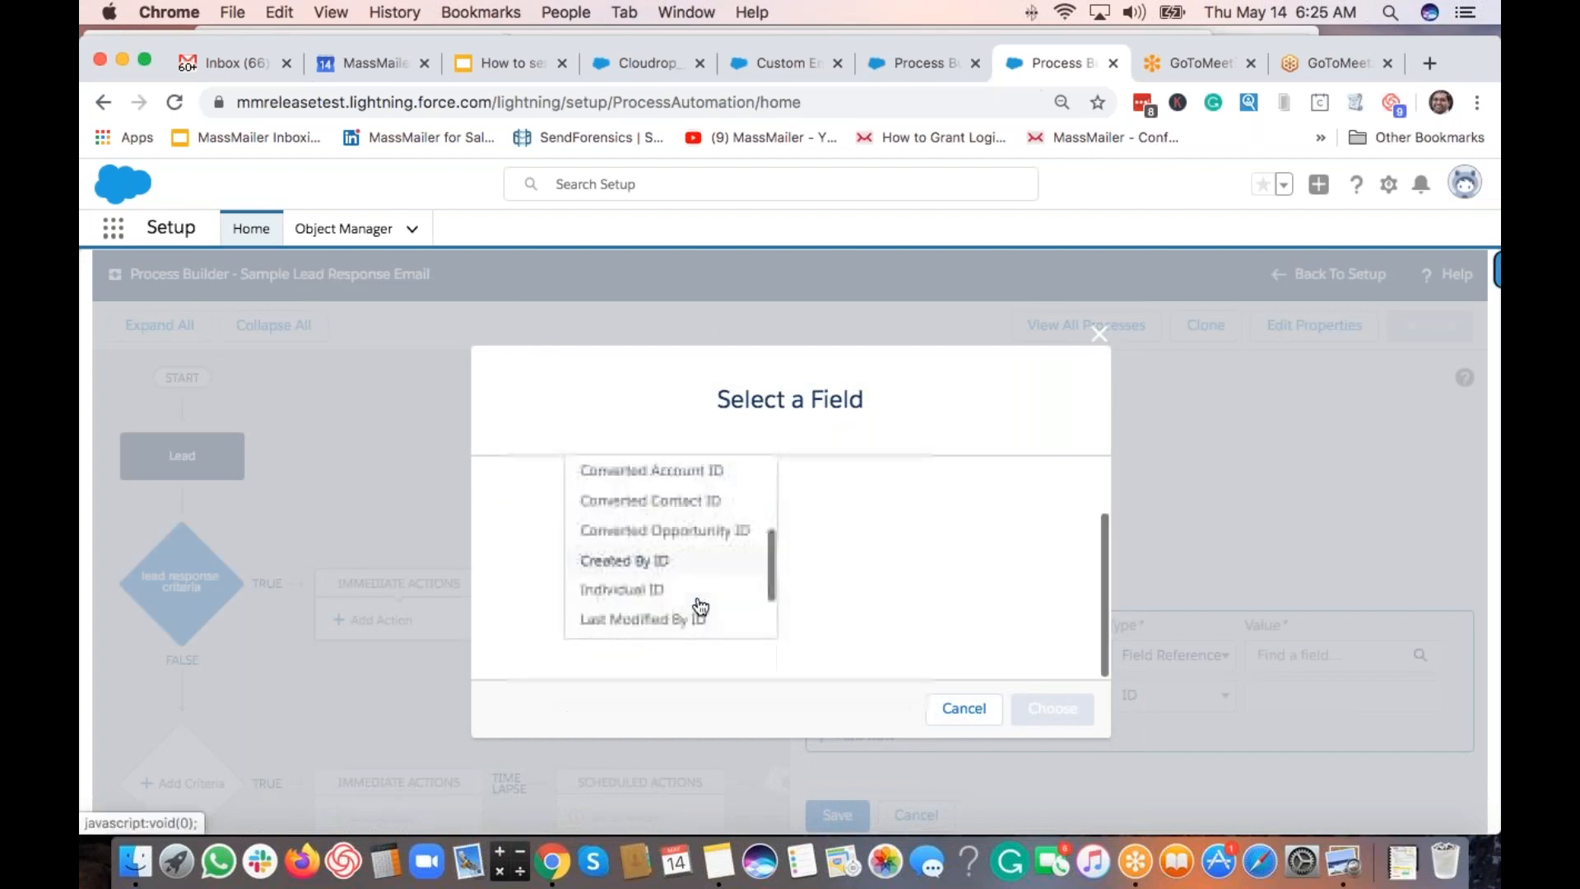
{"action": "scroll", "coordinate": [699, 604], "scroll_direction": "down", "scroll_amount": 3}
{"action": "left_click", "coordinate": [617, 558]}
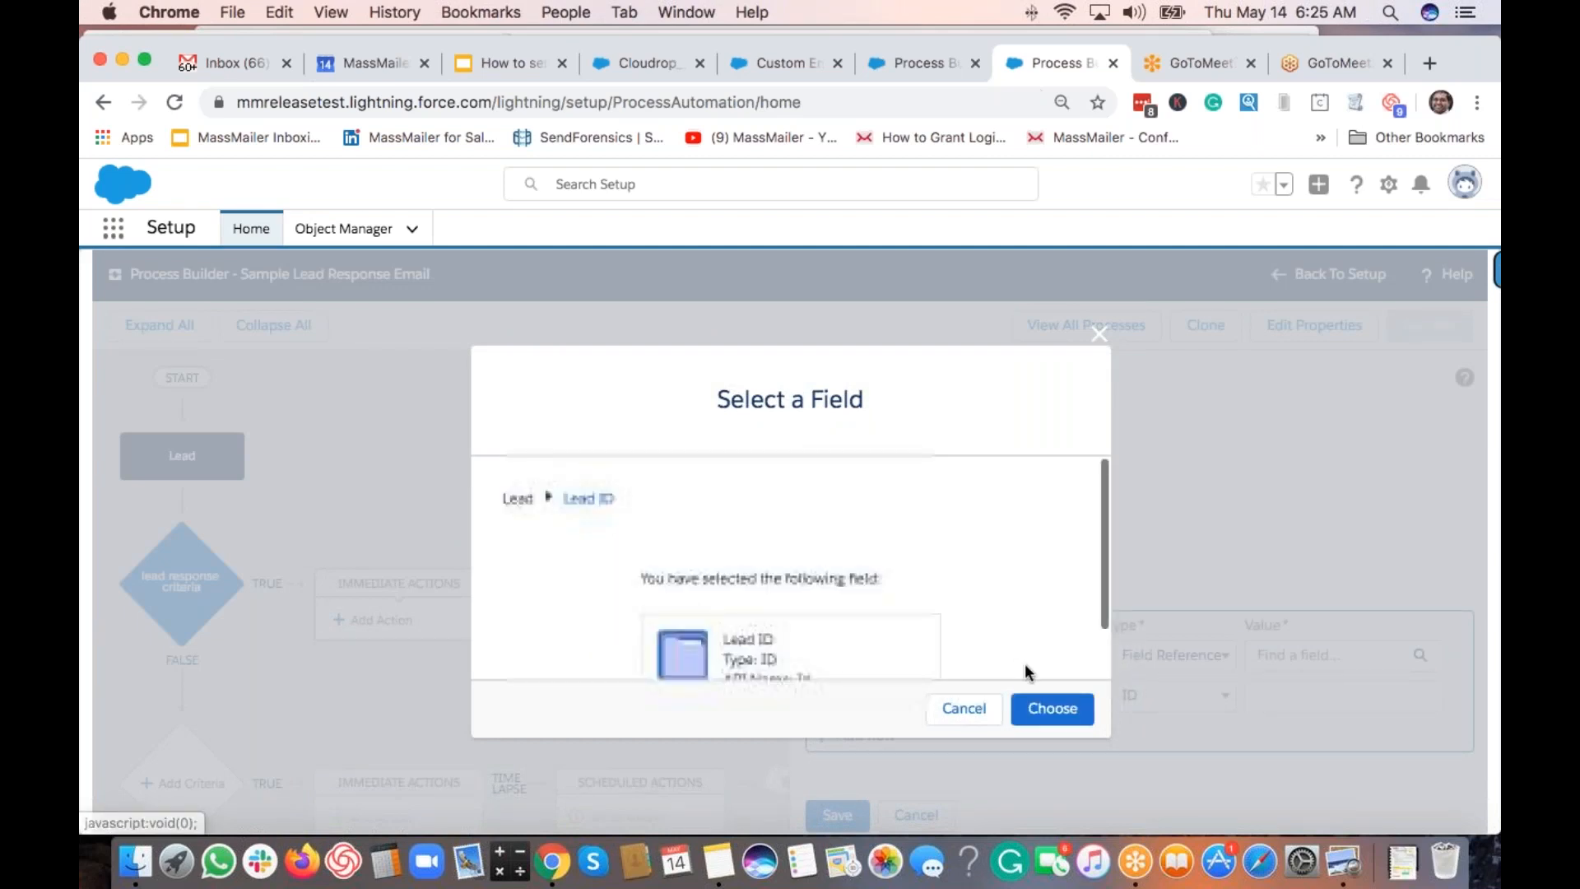
{"action": "left_click", "coordinate": [1053, 710]}
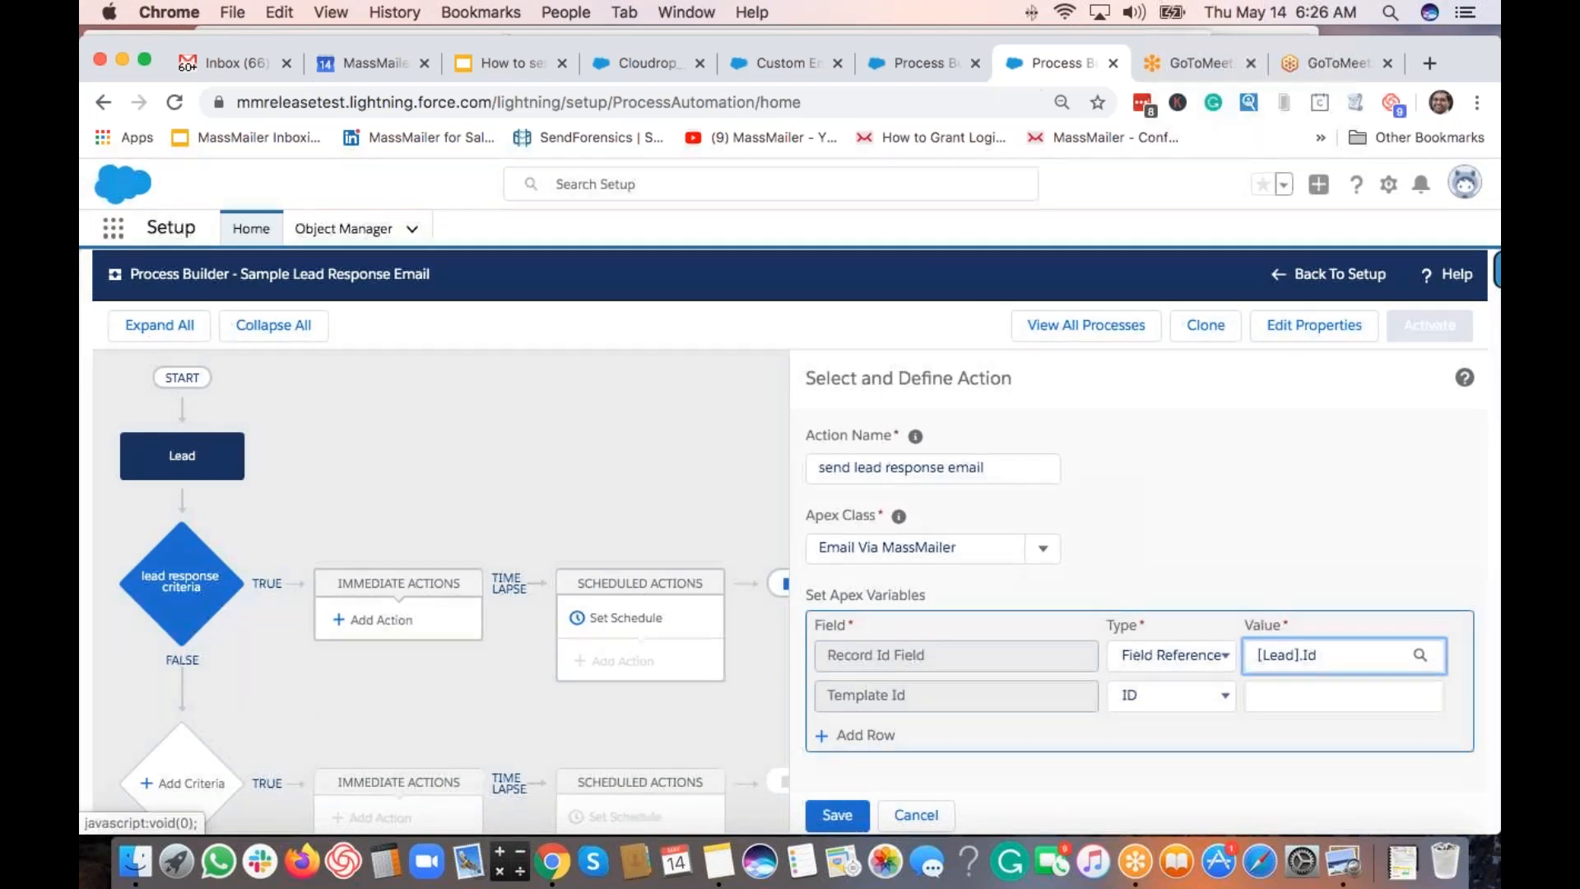
Paste the email template's id 00X3k000001k7nJ into the Template Id value.
{"action": "left_click", "coordinate": [790, 62]}
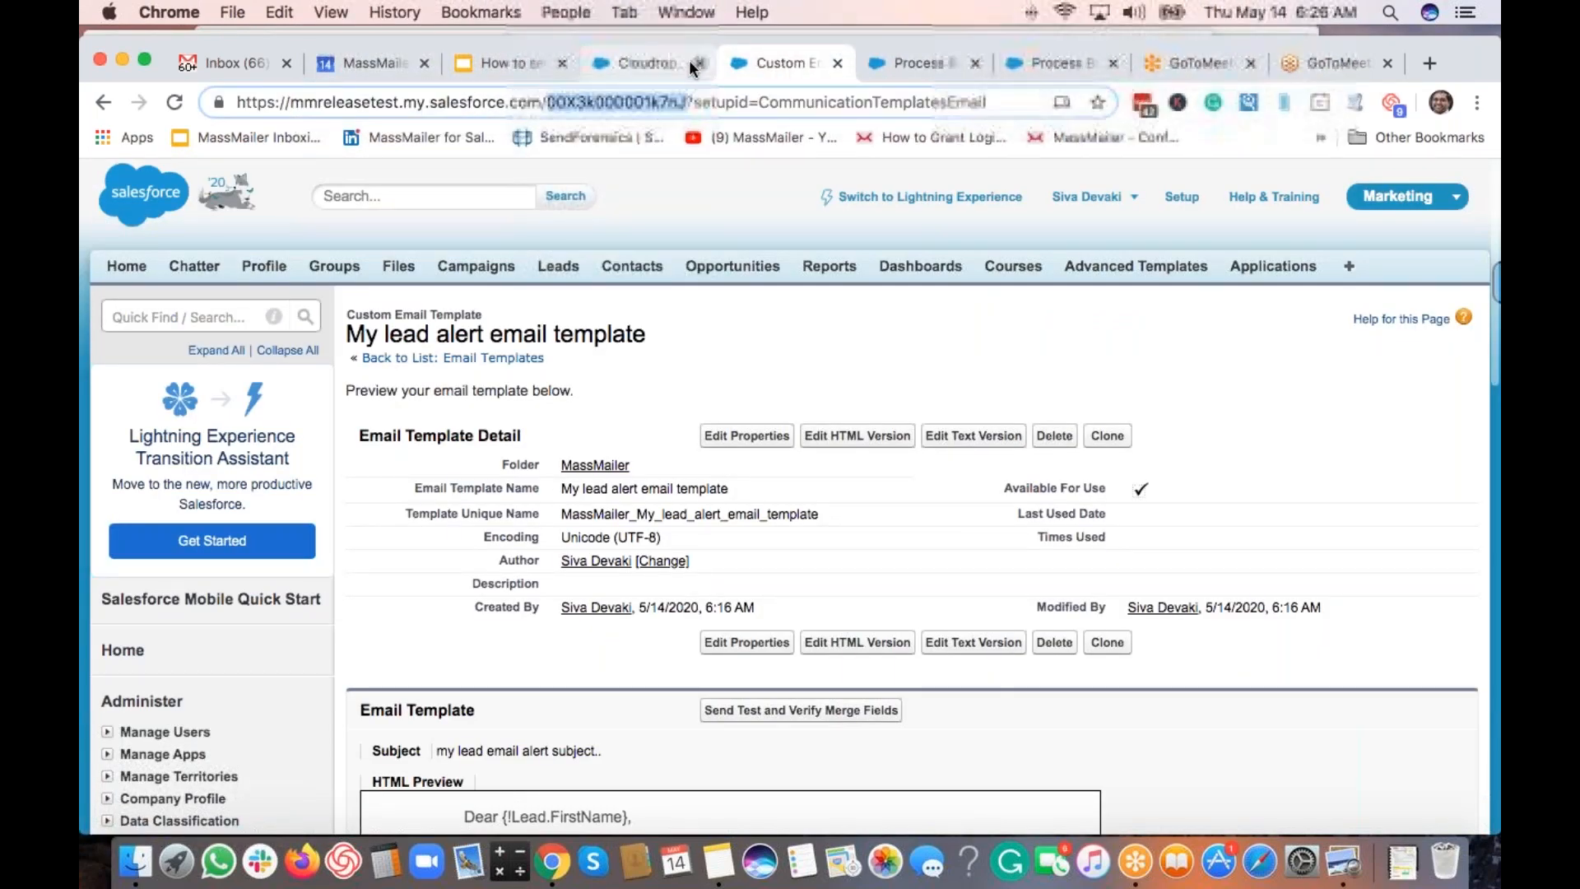
{"action": "left_click", "coordinate": [879, 63]}
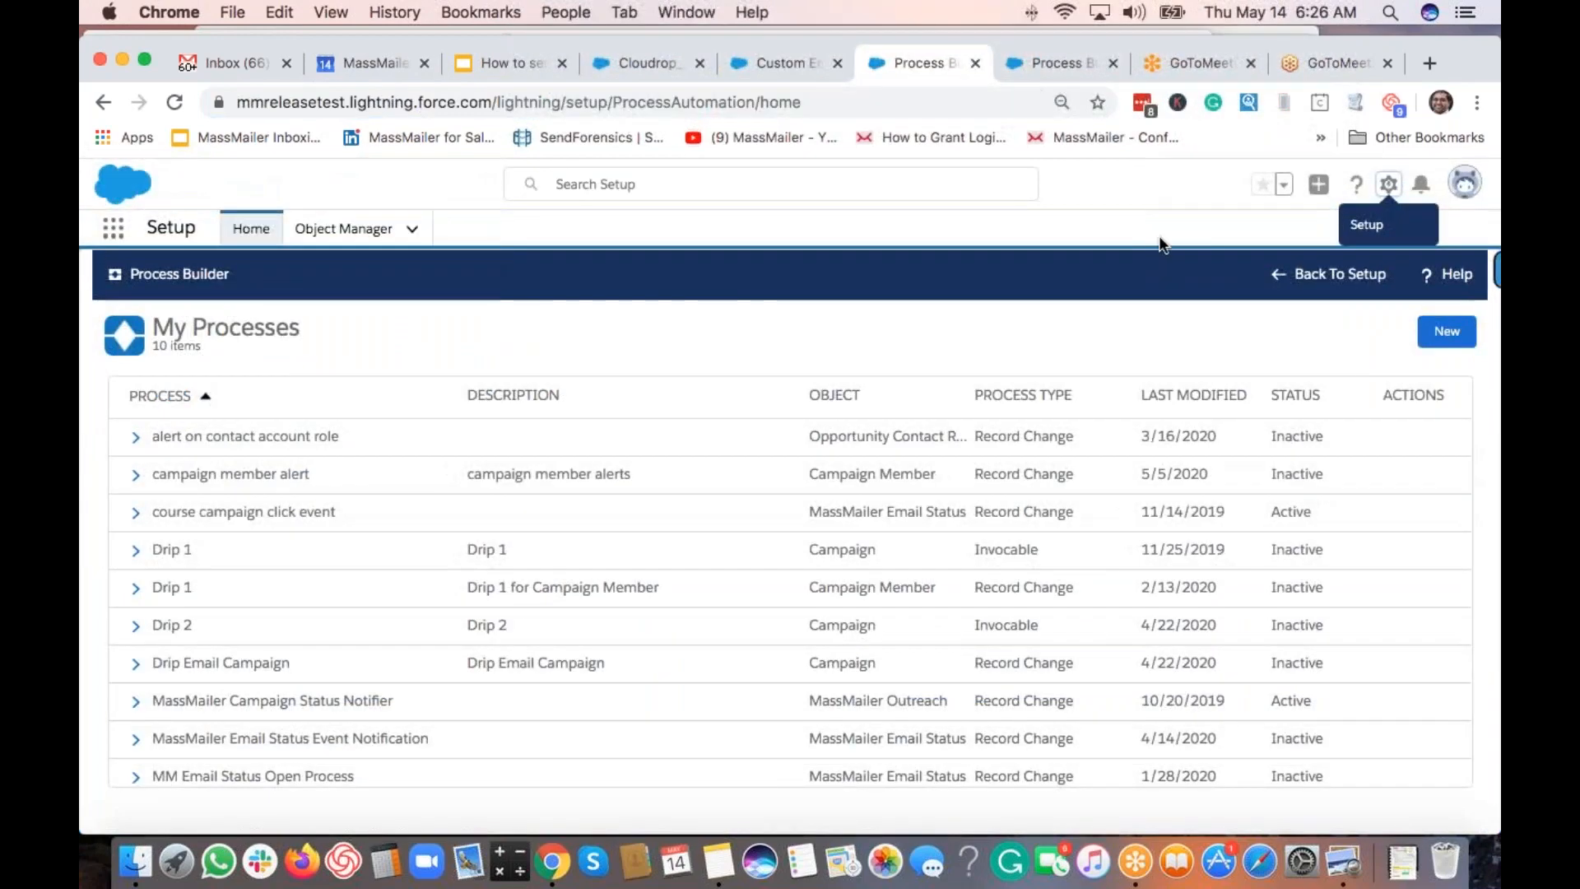
{"action": "left_click", "coordinate": [1048, 61]}
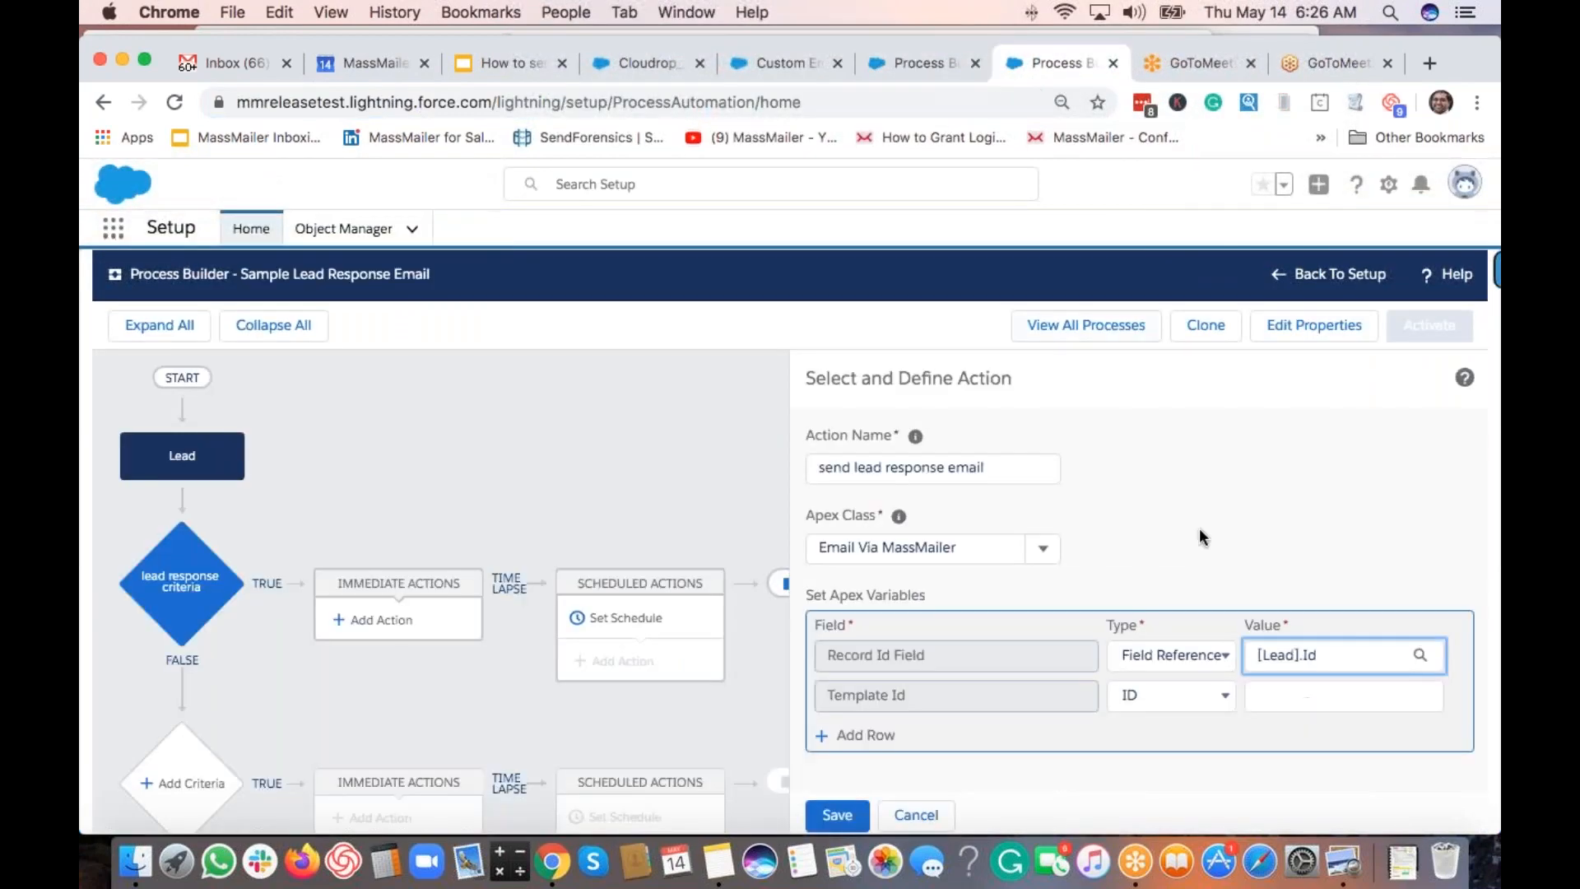
{"action": "left_click", "coordinate": [1279, 691]}
{"action": "type", "text": "00X3k000001k7nJ"}
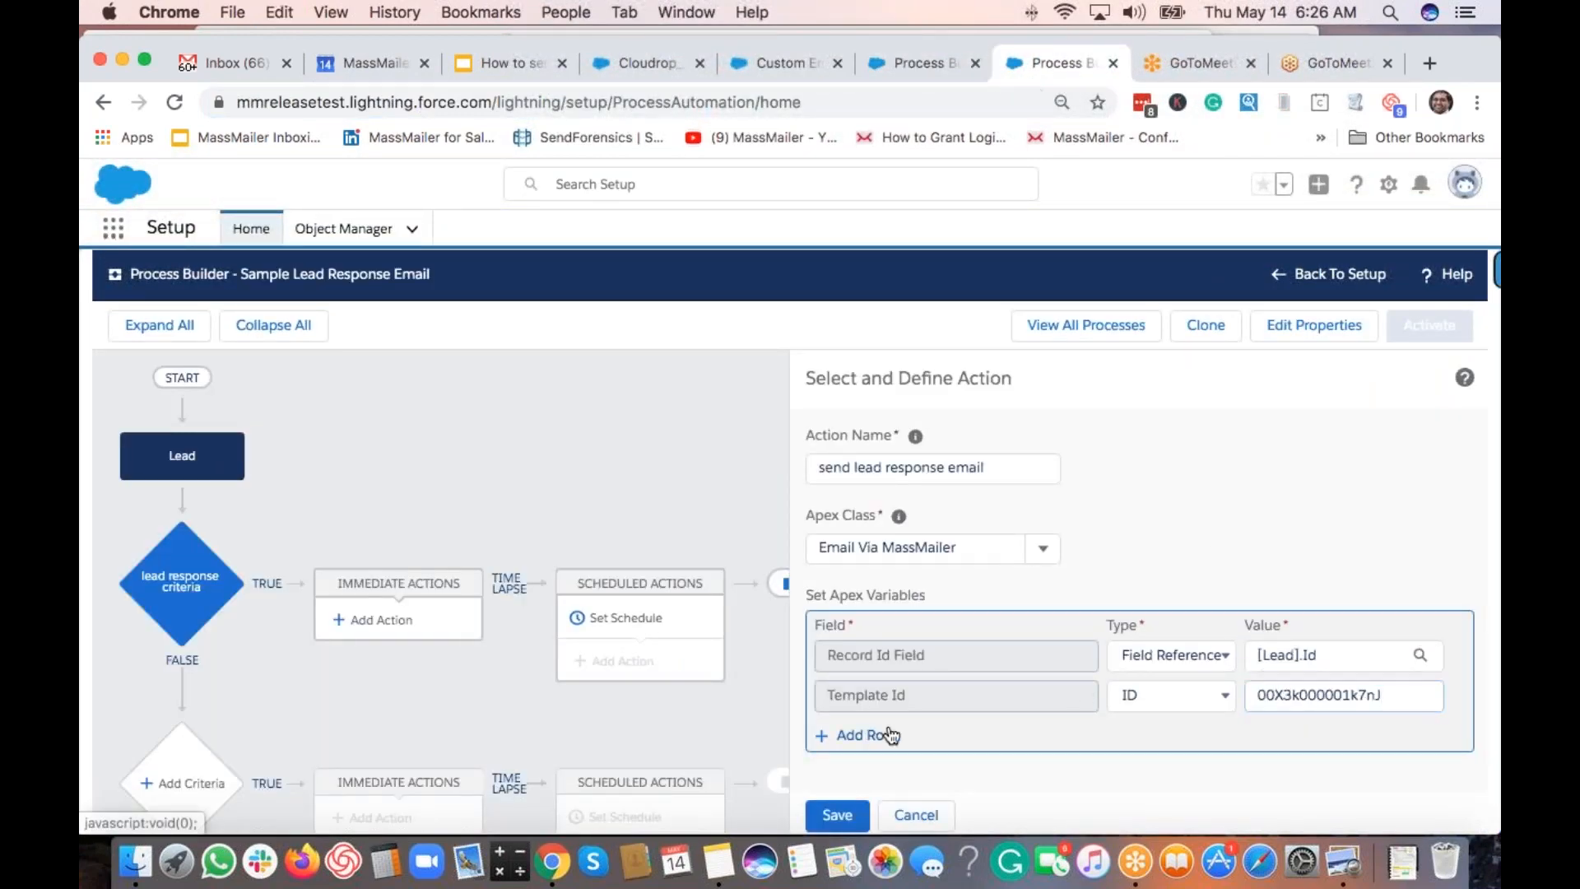
Add a From Address variable row holding the sender e-mail address.
{"action": "left_click", "coordinate": [890, 735]}
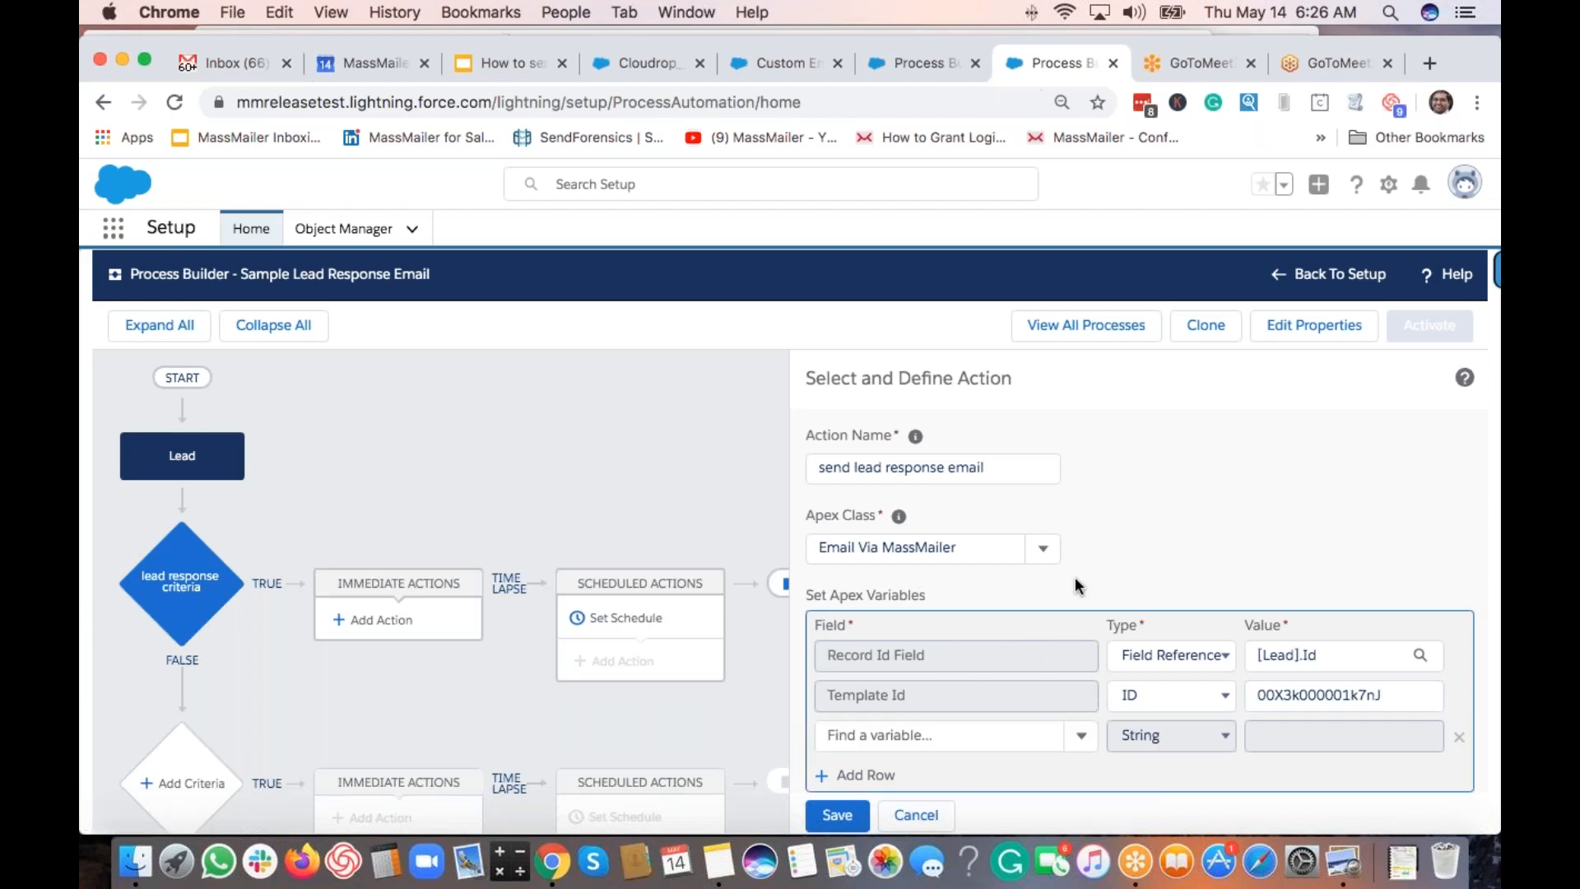
{"action": "scroll", "coordinate": [1075, 576], "scroll_direction": "down", "scroll_amount": 2}
{"action": "left_click", "coordinate": [926, 697]}
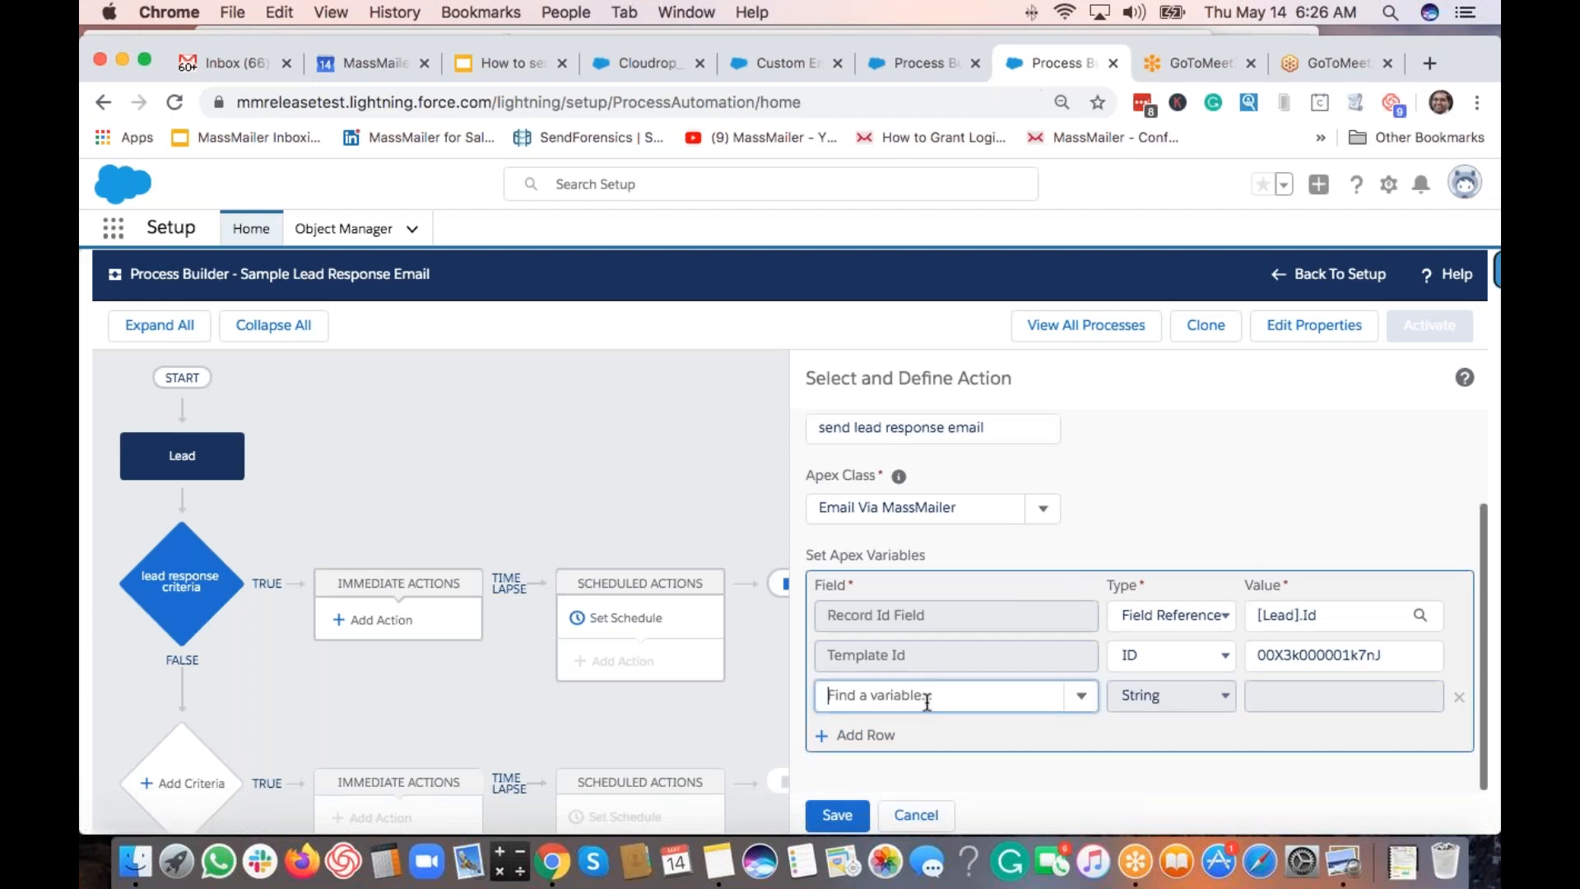
{"action": "type", "text": "from"}
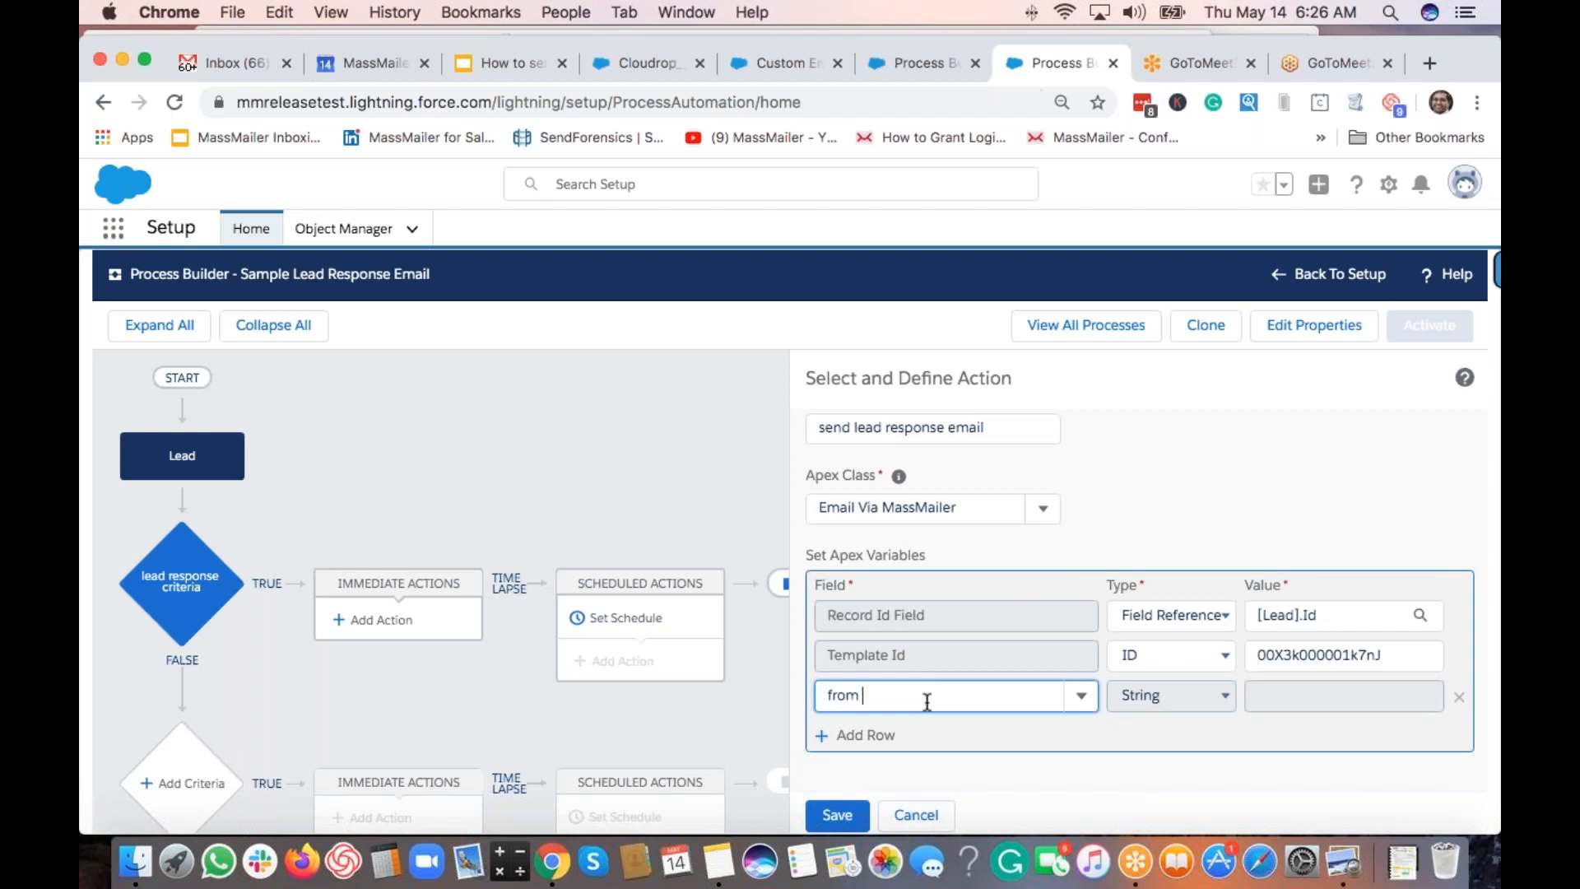
{"action": "left_click", "coordinate": [927, 731]}
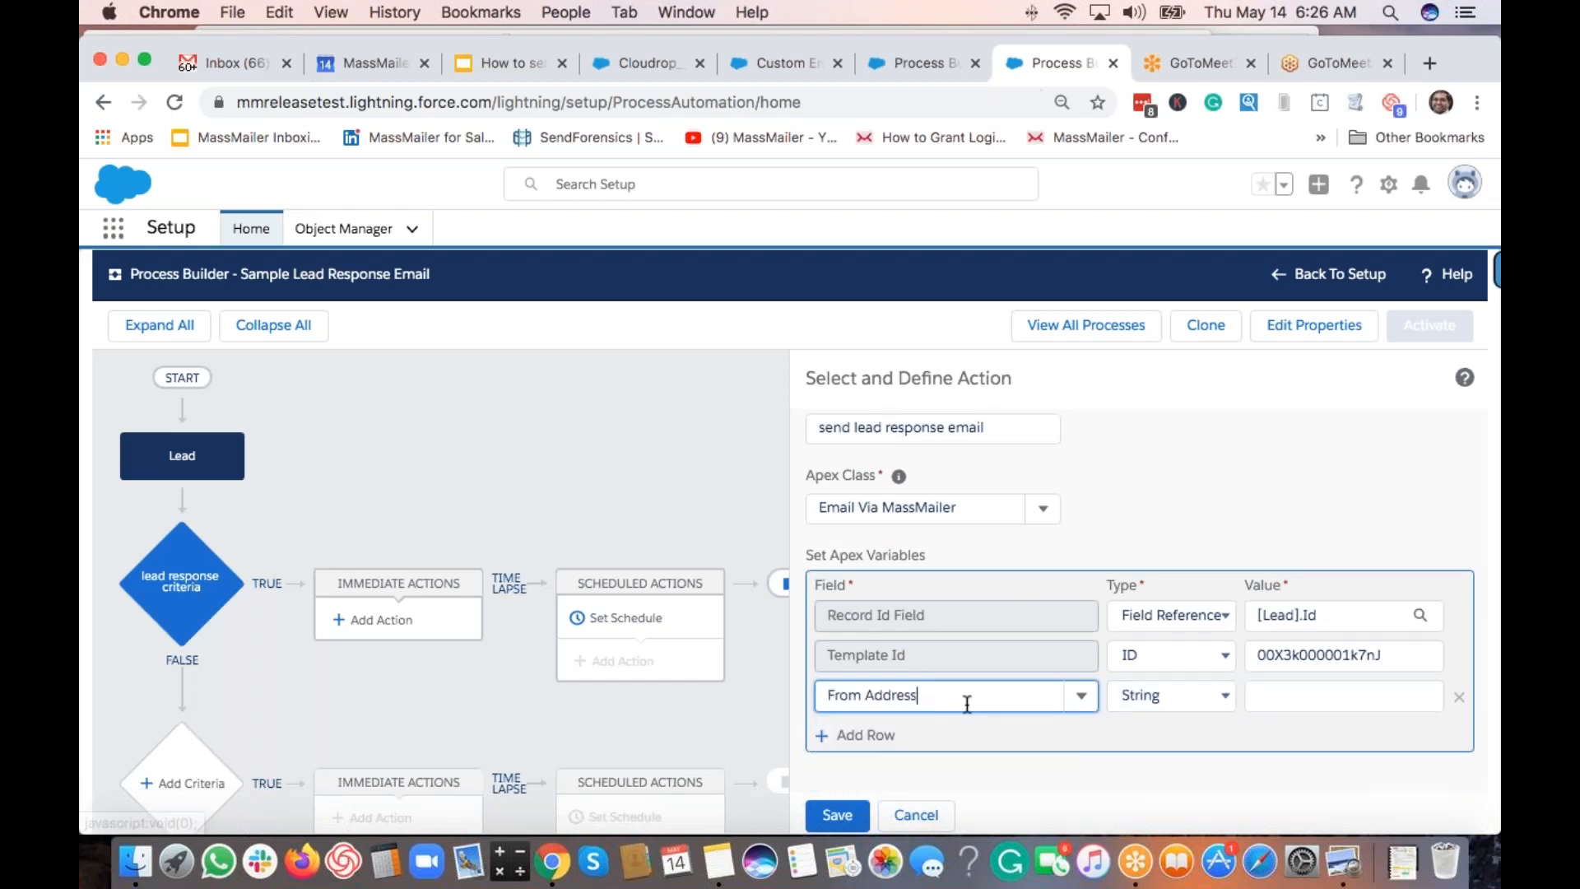
{"action": "left_click", "coordinate": [1262, 694]}
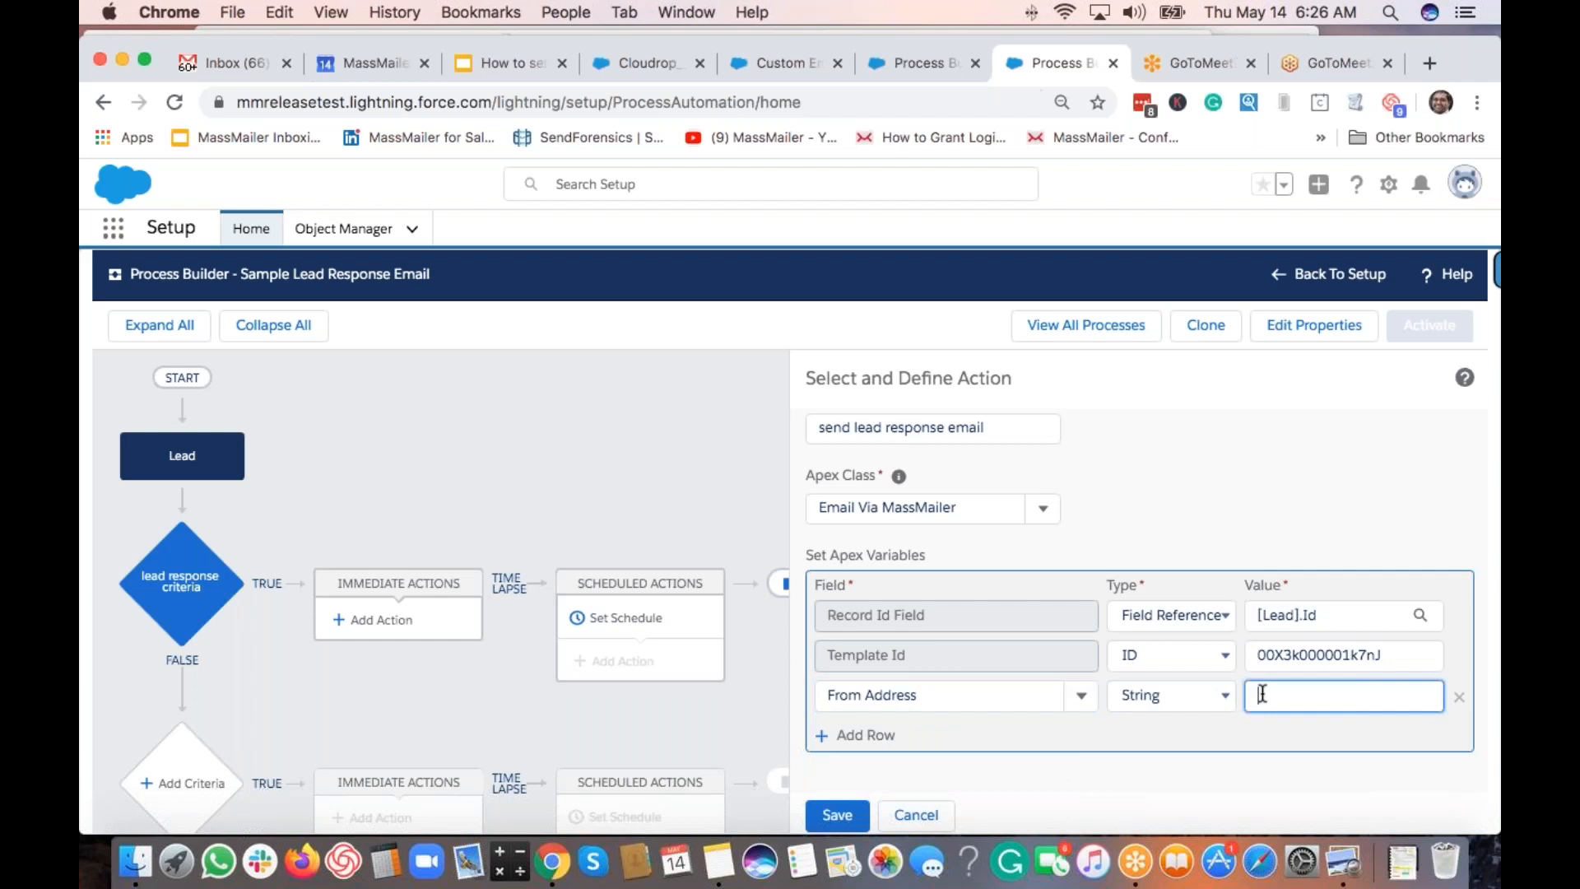
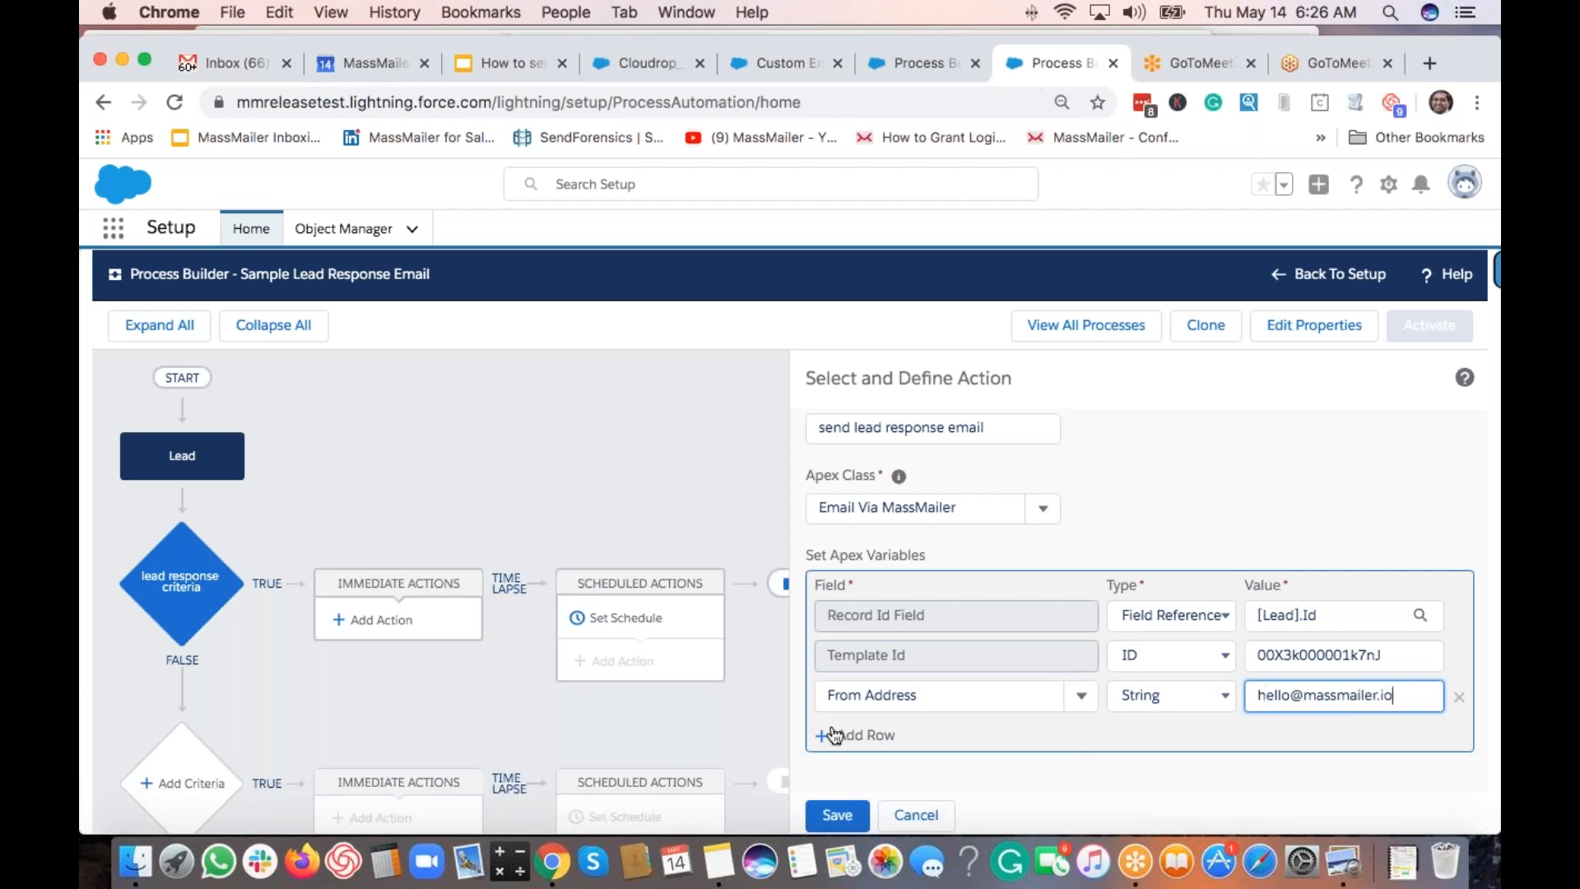
Add a From Name variable row.
{"action": "left_click", "coordinate": [833, 734]}
{"action": "left_click", "coordinate": [831, 735]}
{"action": "type", "text": "from name"}
{"action": "left_click", "coordinate": [895, 777]}
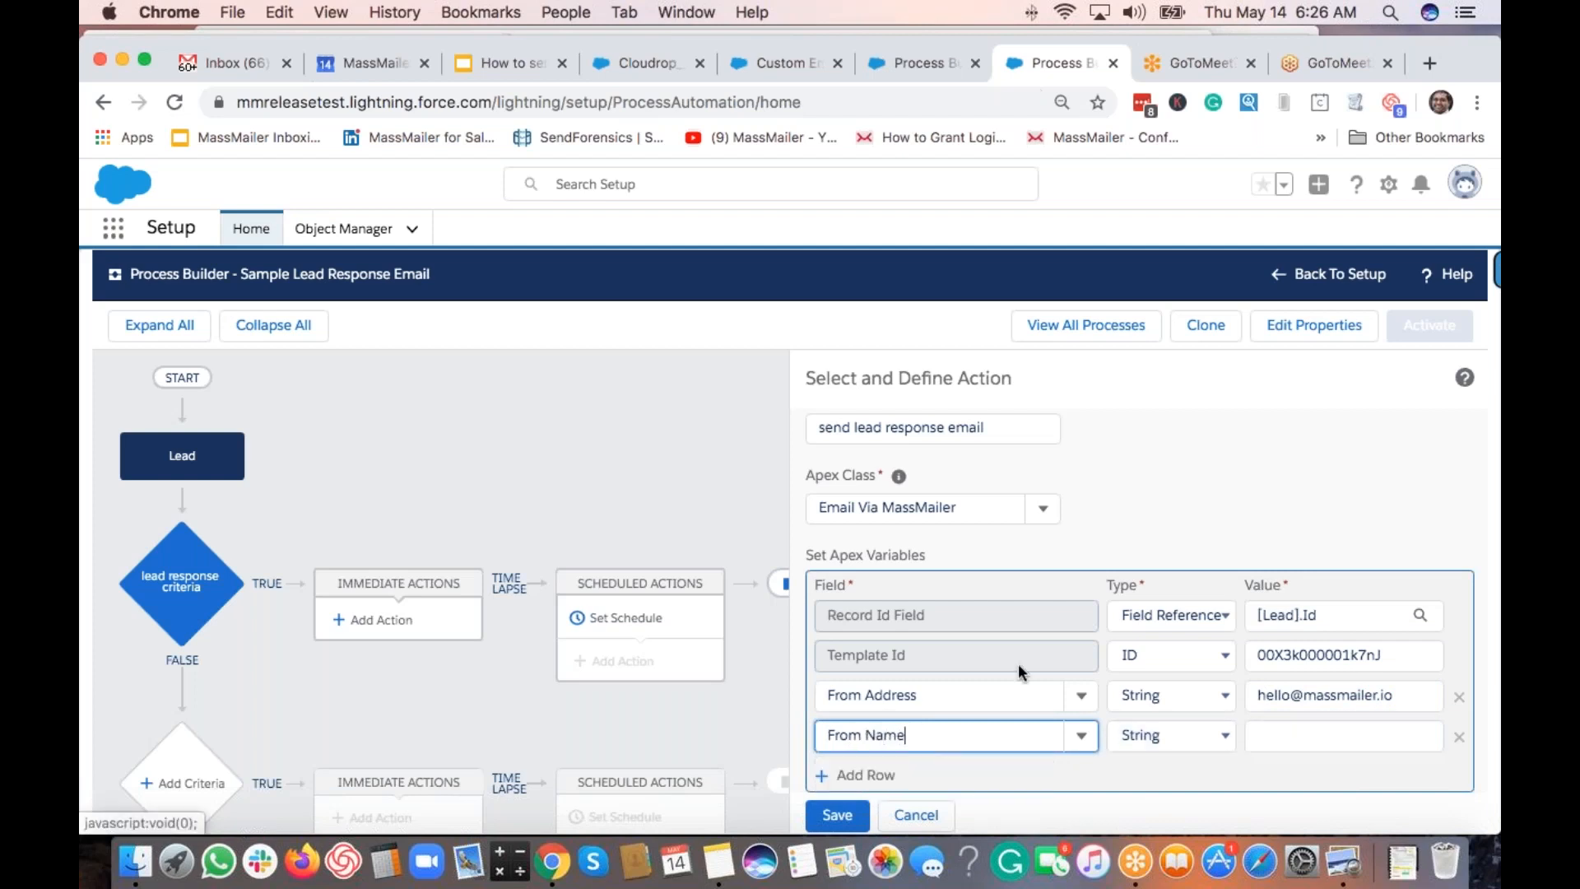
Set the From Name value to 'MassMailer'.
{"action": "scroll", "coordinate": [1018, 663], "scroll_direction": "down", "scroll_amount": 1}
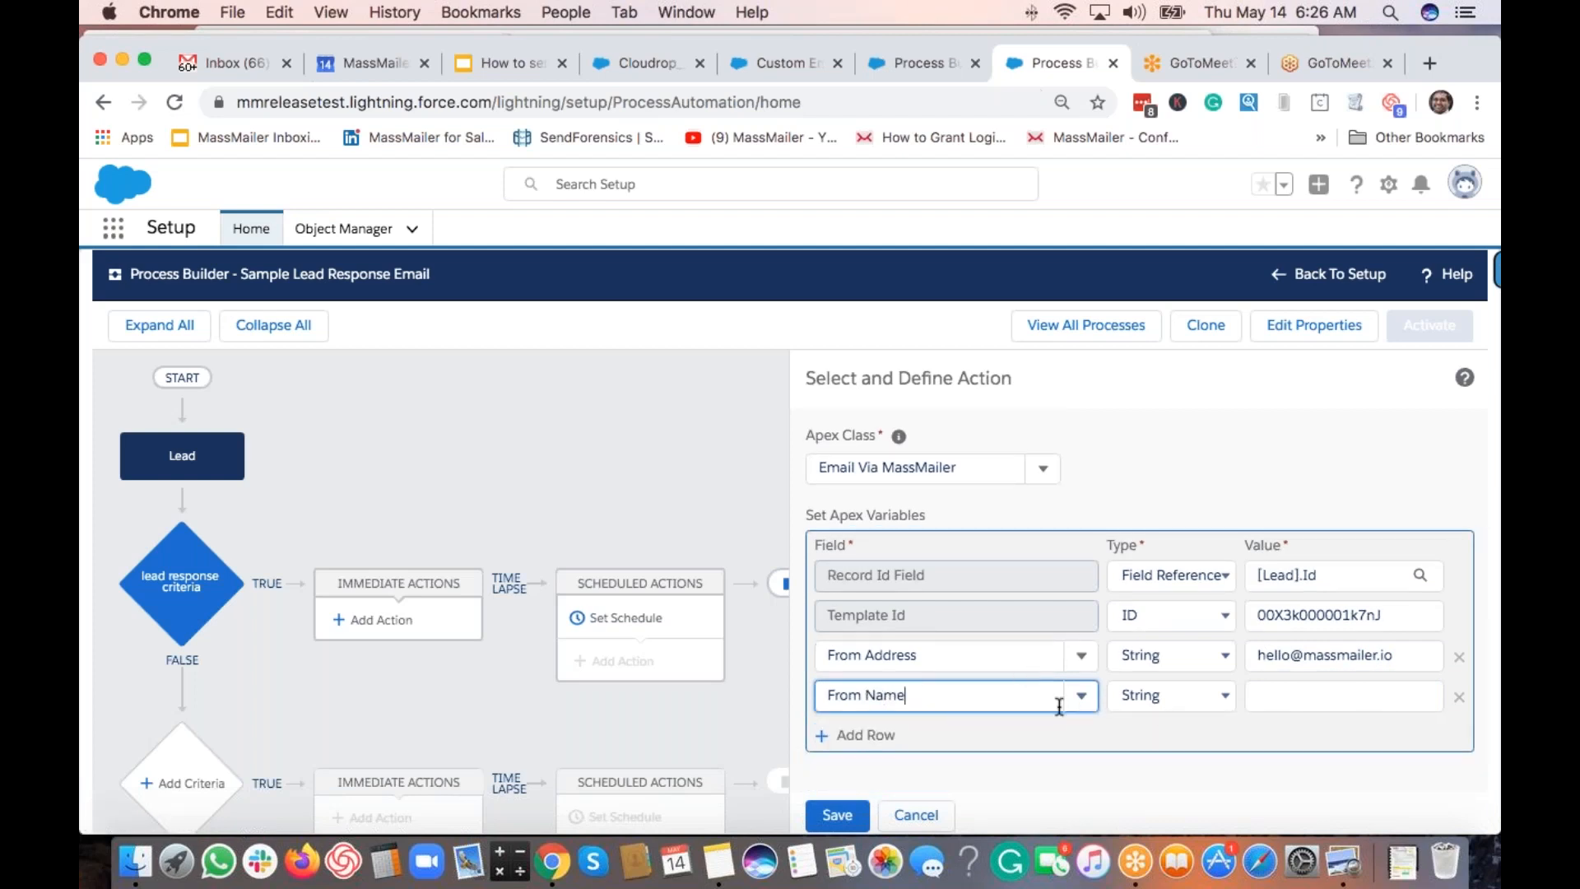
{"action": "left_click", "coordinate": [1311, 705]}
{"action": "type", "text": "M"}
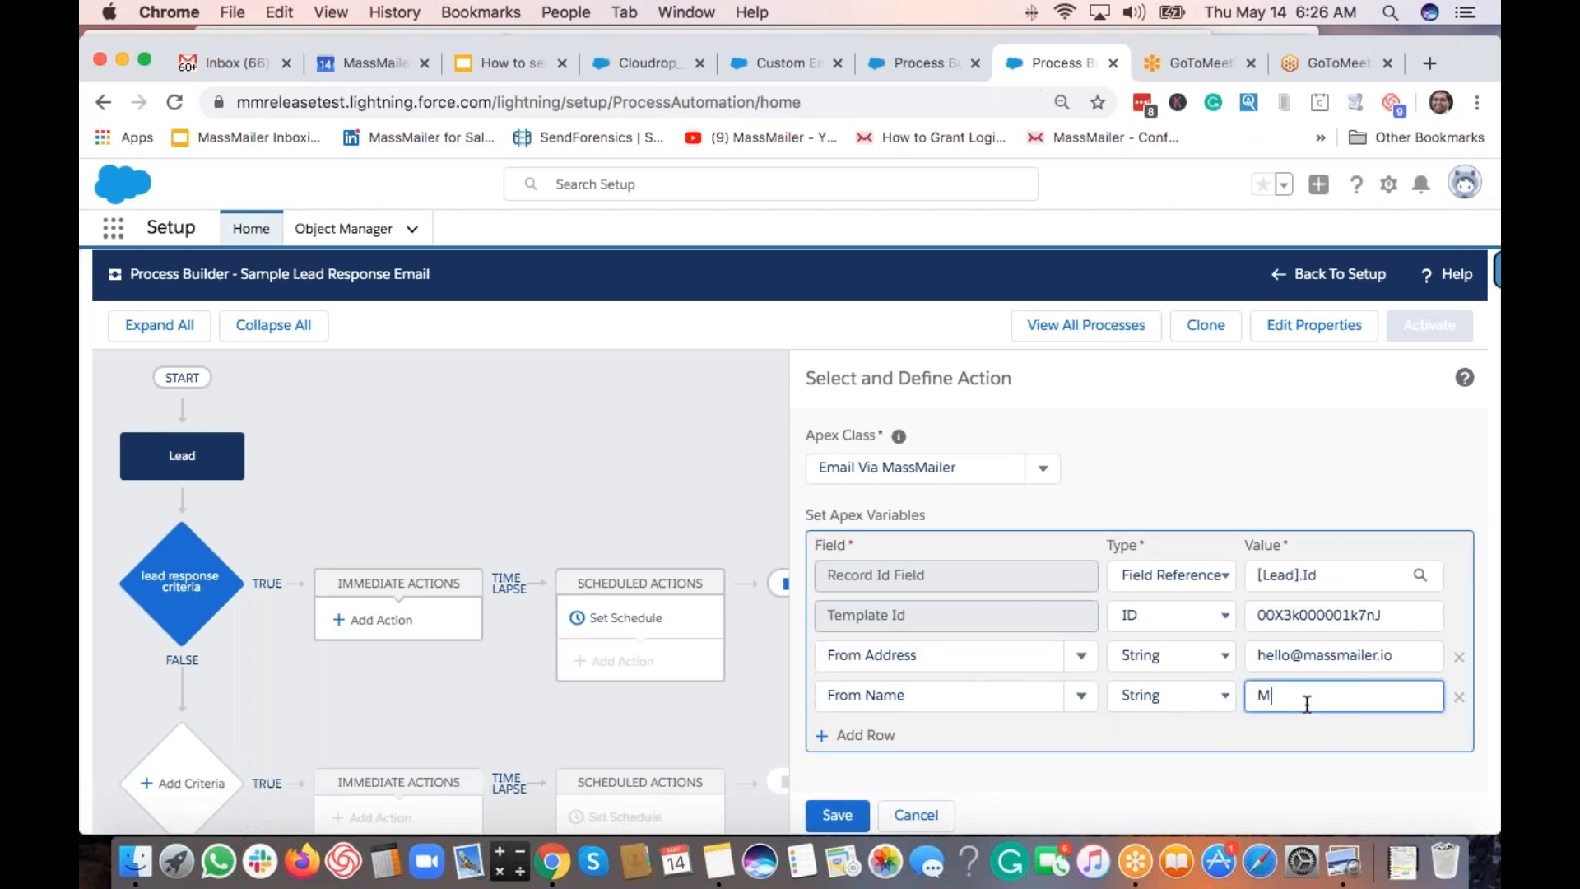
{"action": "type", "text": "assMailer"}
Add a To Name variable referencing [Lead].FirstName, then another empty row.
{"action": "left_click", "coordinate": [870, 735]}
{"action": "left_click", "coordinate": [957, 737]}
{"action": "type", "text": "to name"}
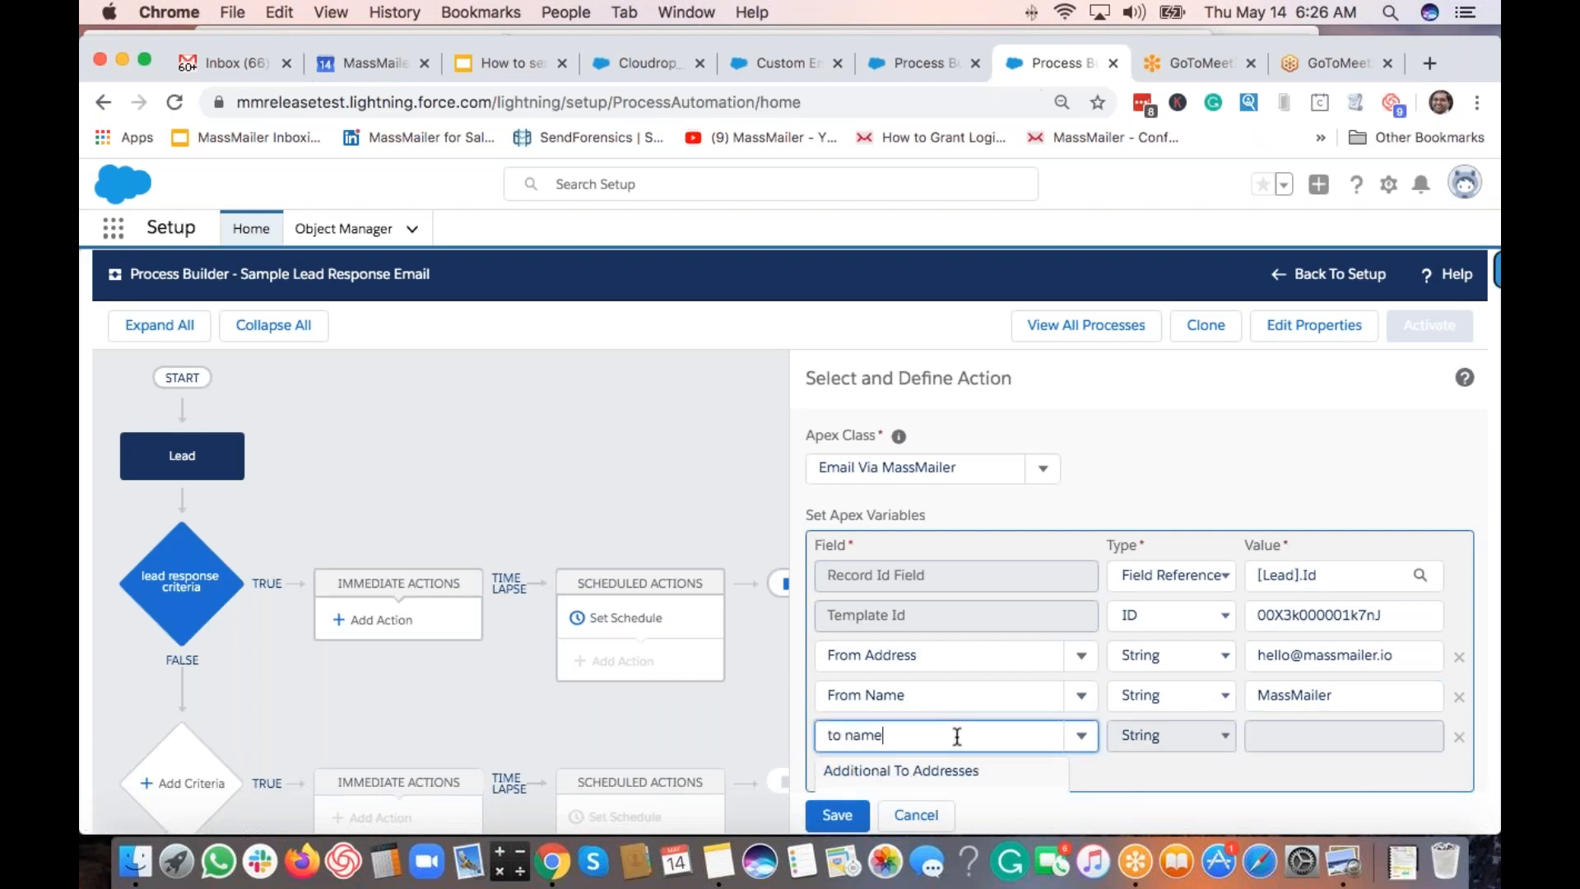
{"action": "scroll", "coordinate": [946, 786], "scroll_direction": "down", "scroll_amount": 1}
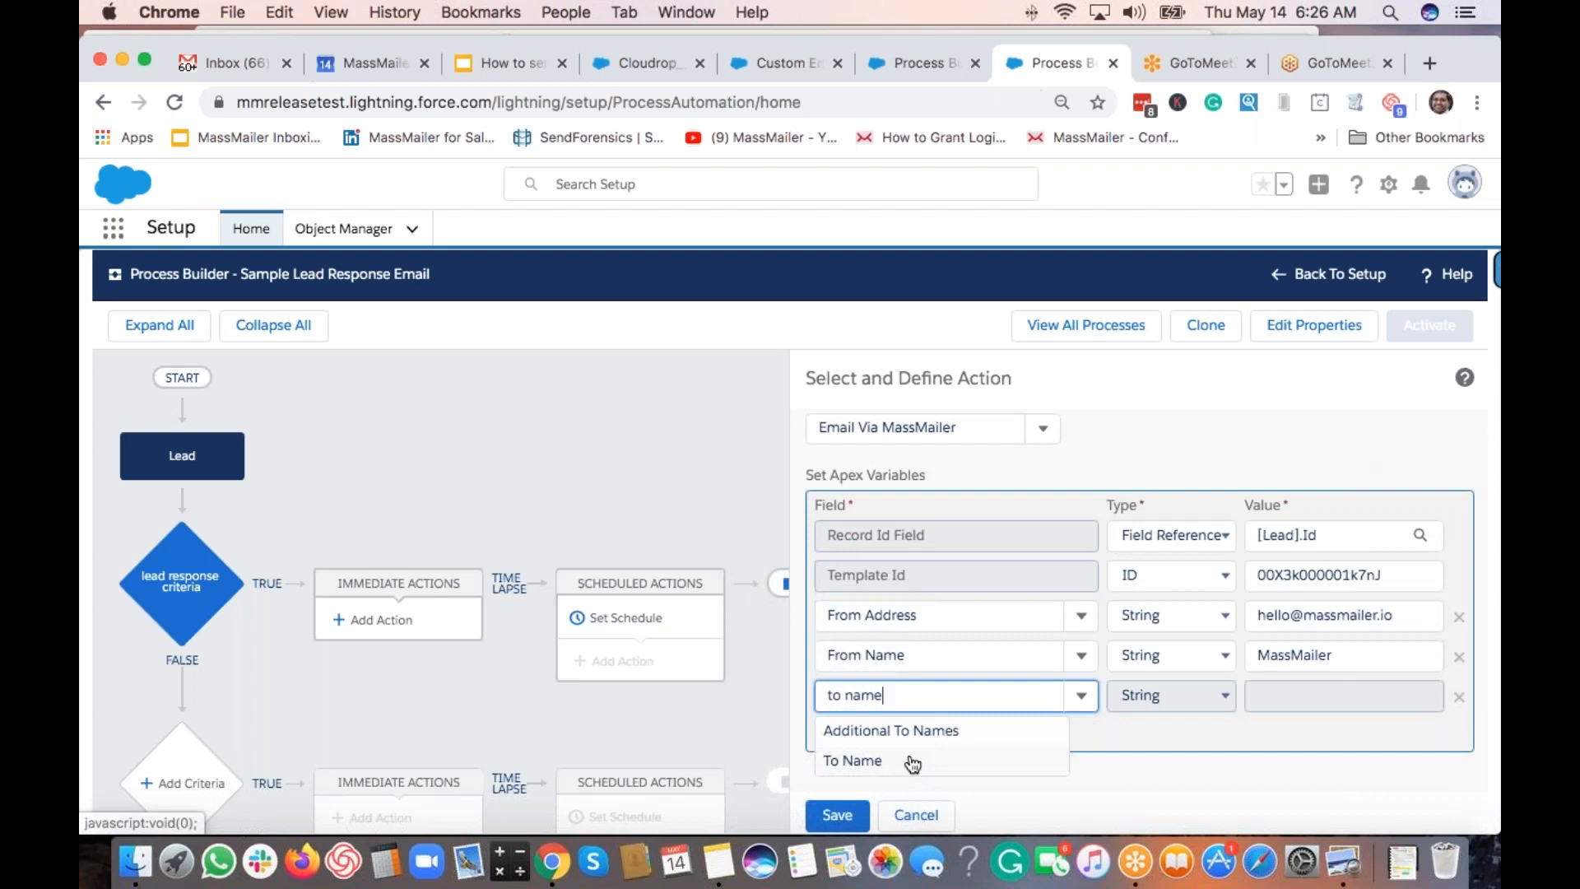
{"action": "left_click", "coordinate": [912, 763]}
{"action": "left_click", "coordinate": [1171, 692]}
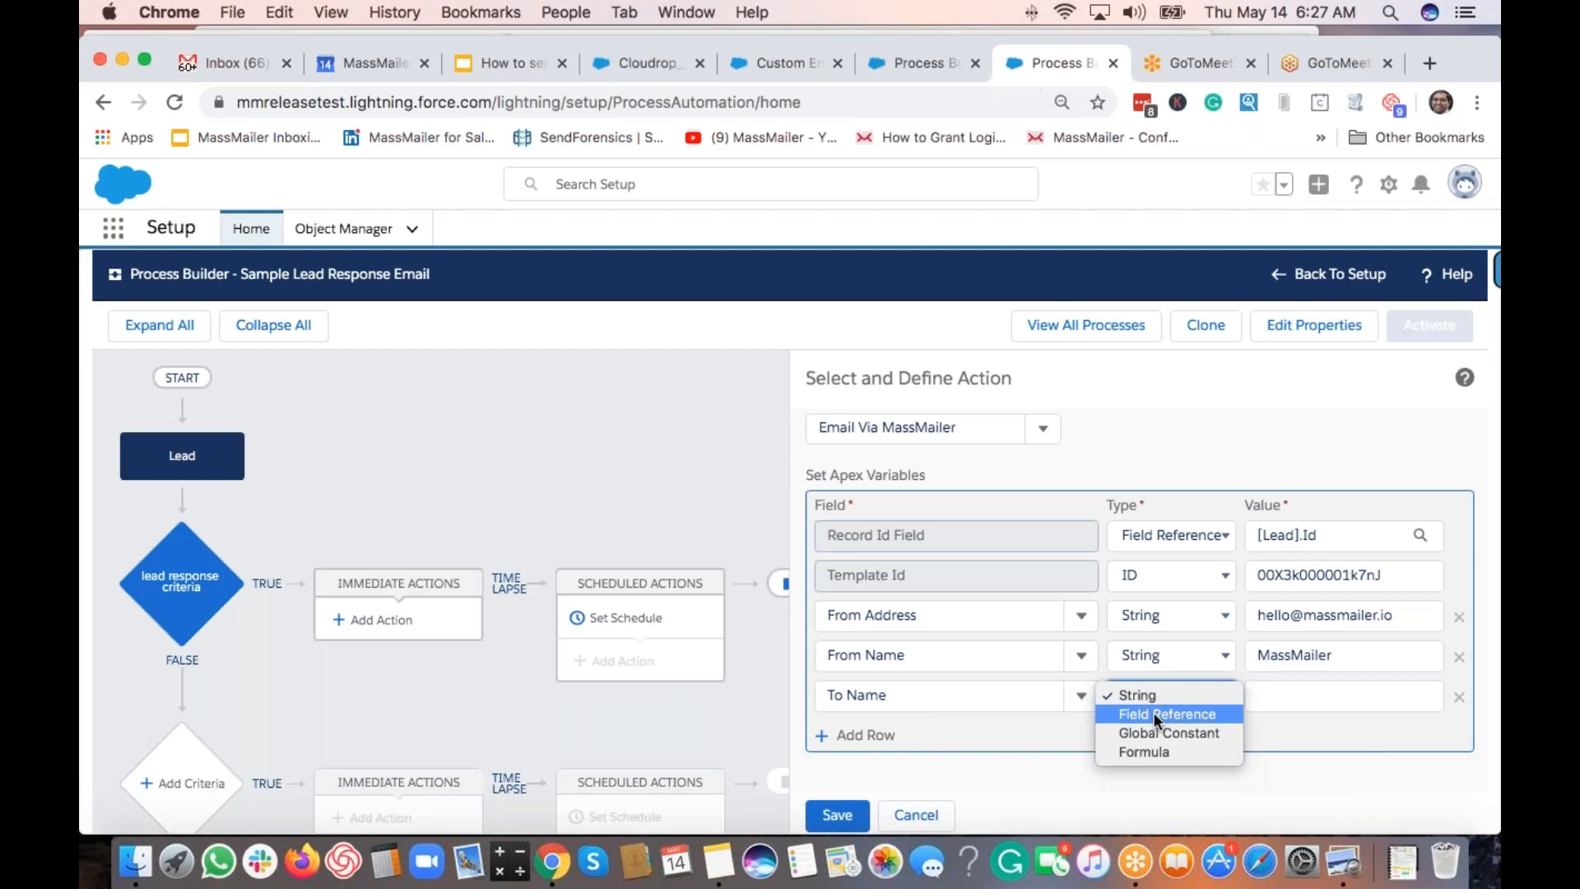
{"action": "left_click", "coordinate": [1153, 713]}
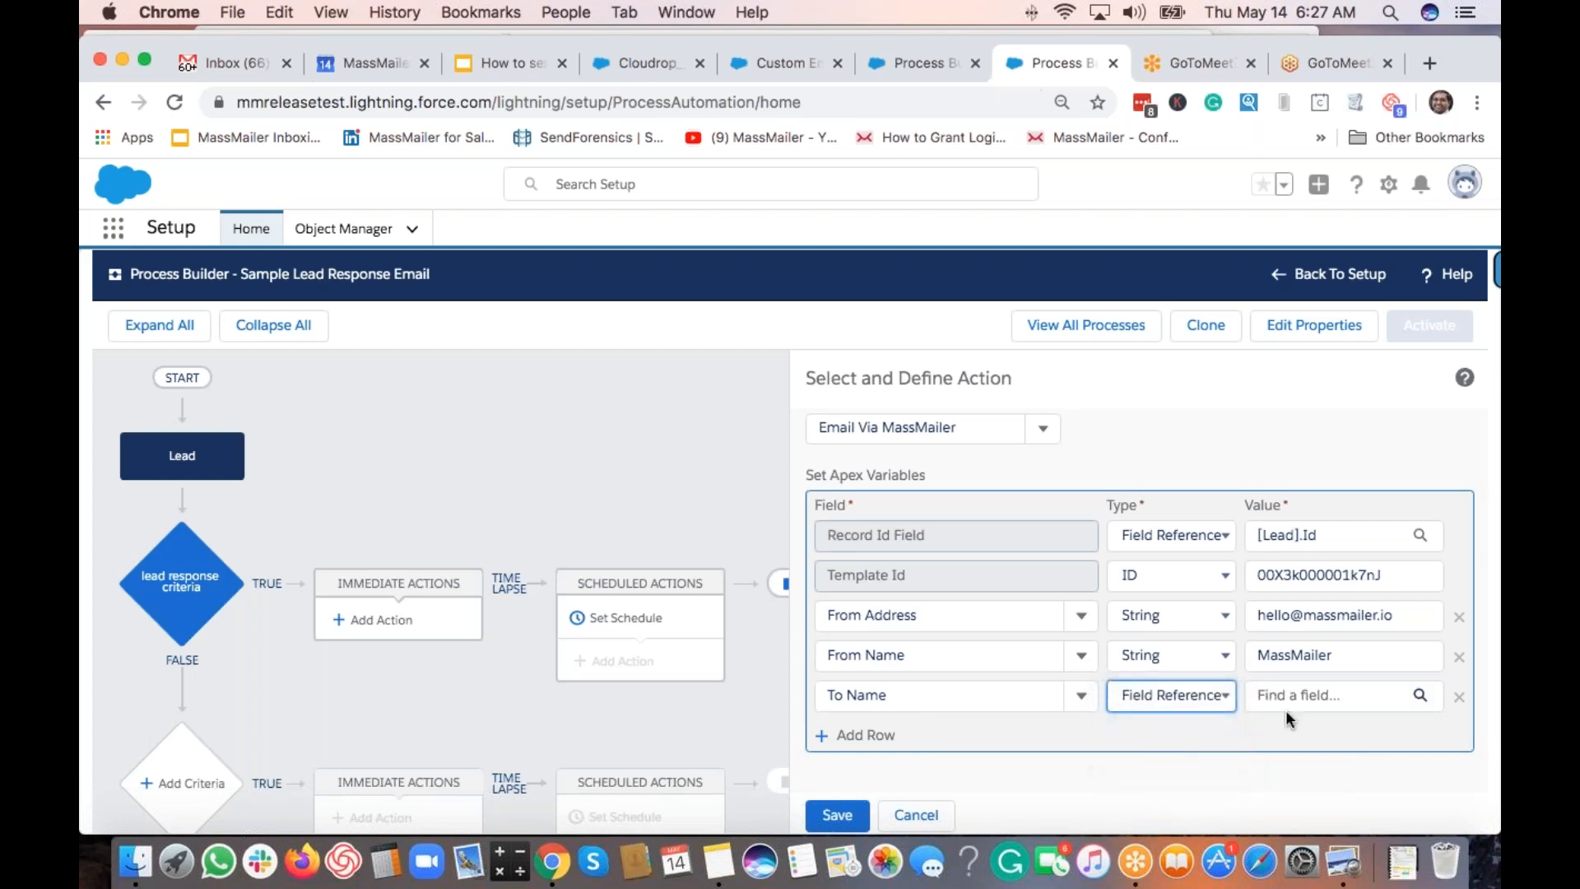
{"action": "left_click", "coordinate": [1285, 707]}
{"action": "type", "text": "name"}
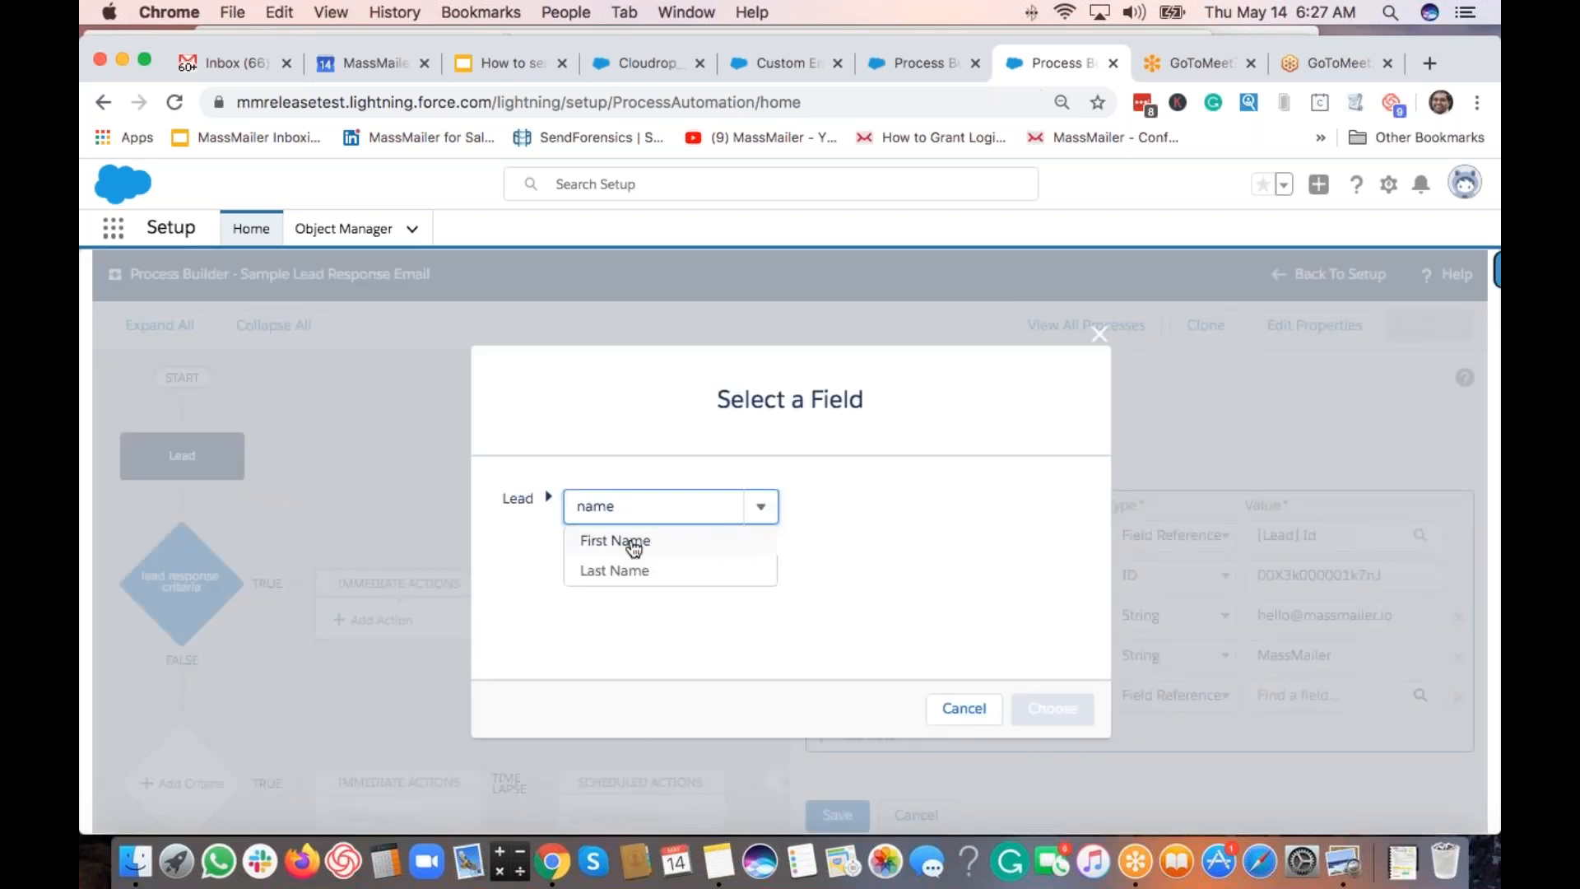
{"action": "left_click", "coordinate": [628, 543]}
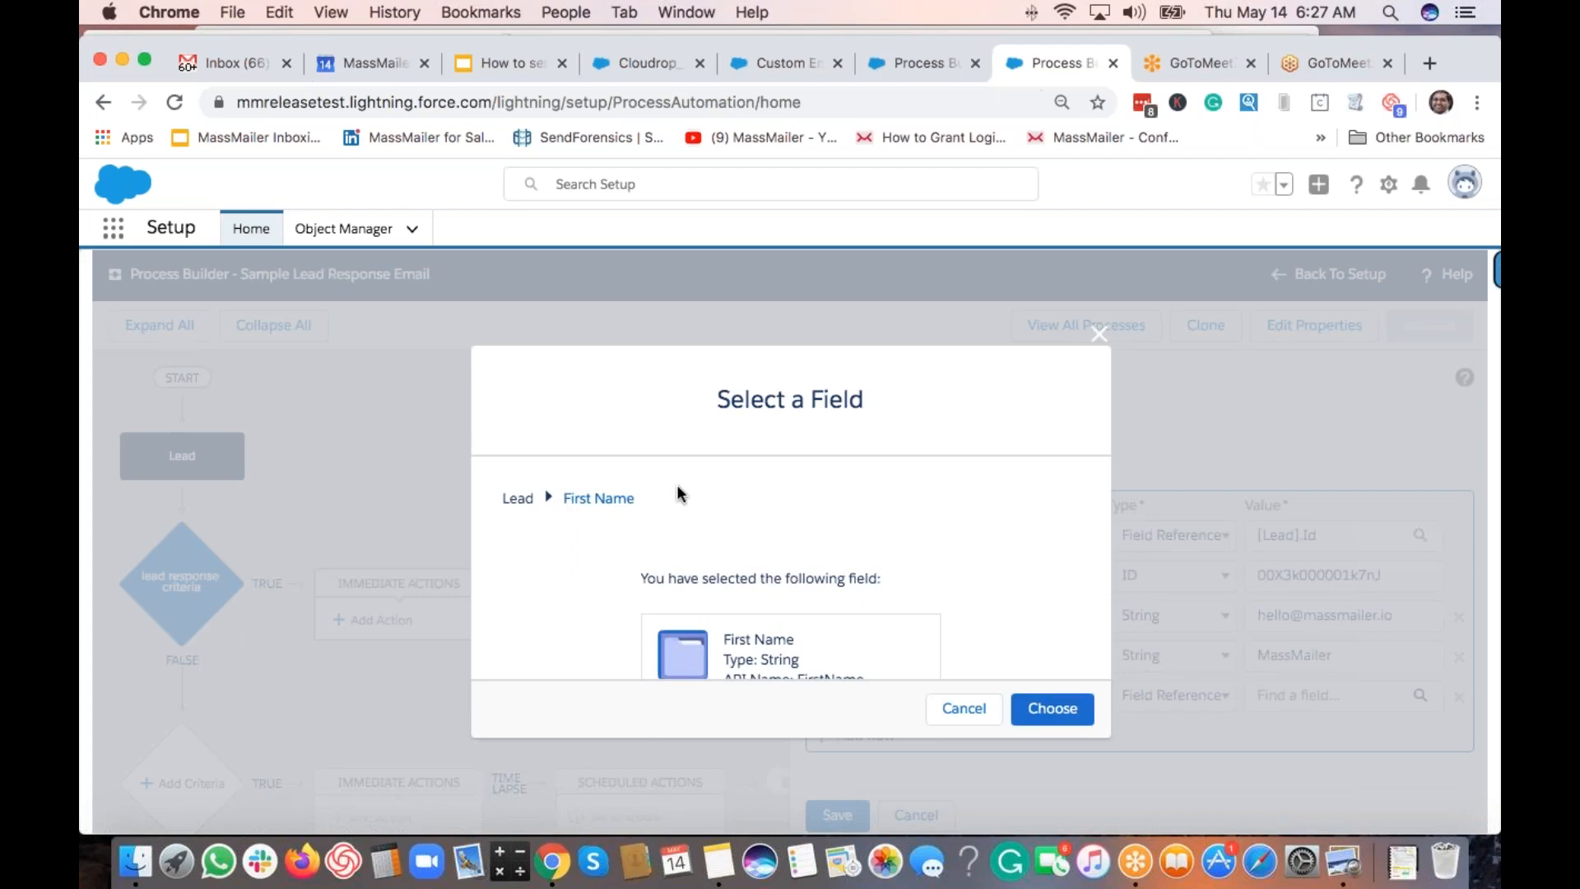
{"action": "left_click", "coordinate": [1056, 710]}
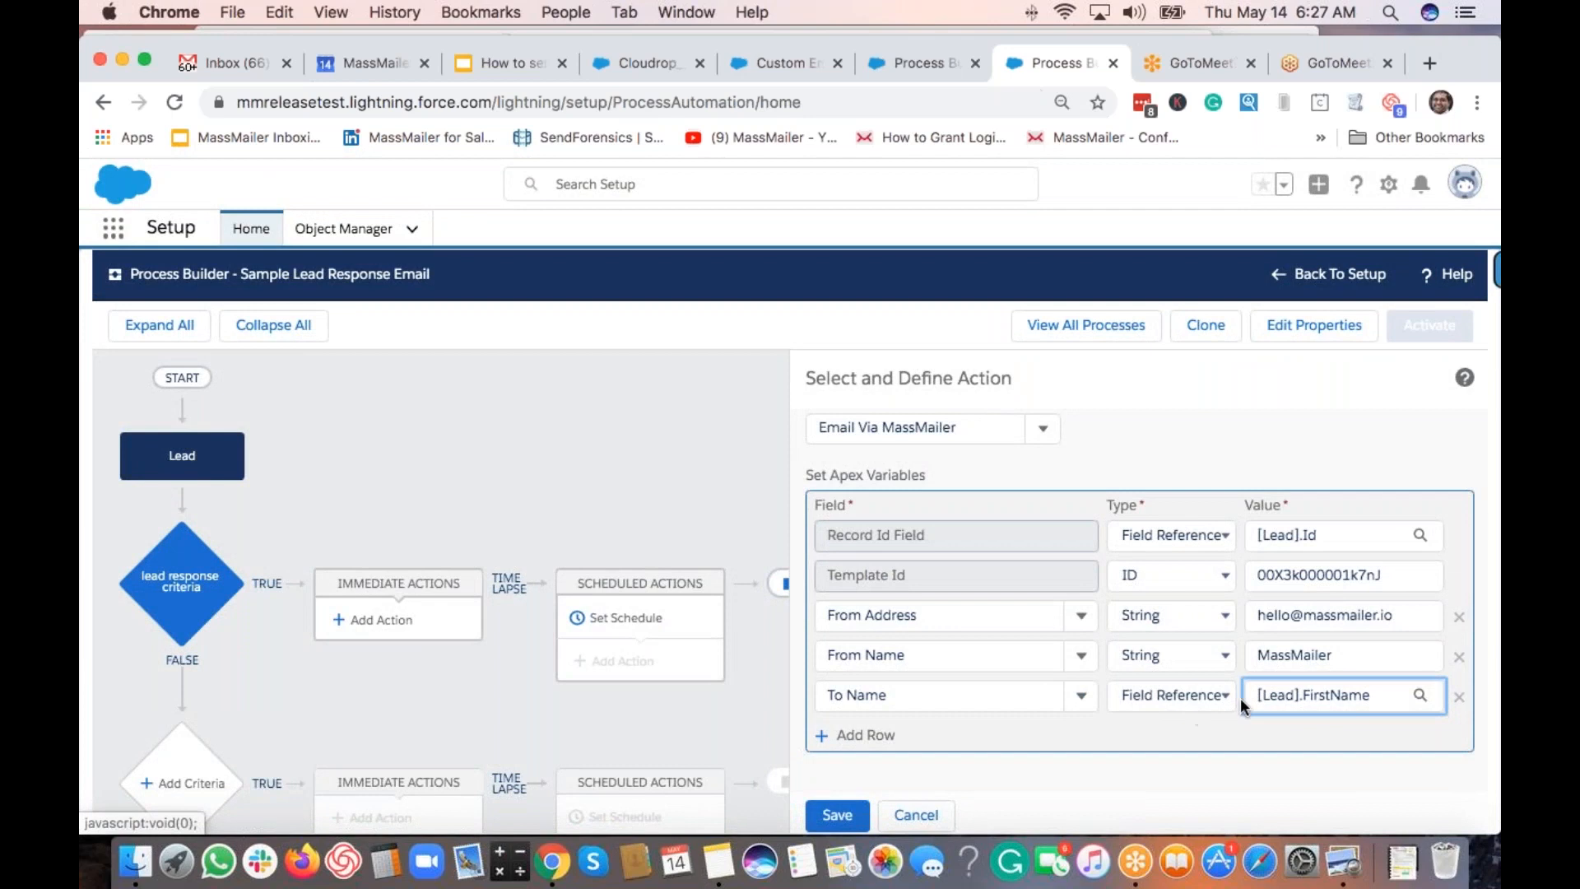
{"action": "left_click", "coordinate": [866, 735]}
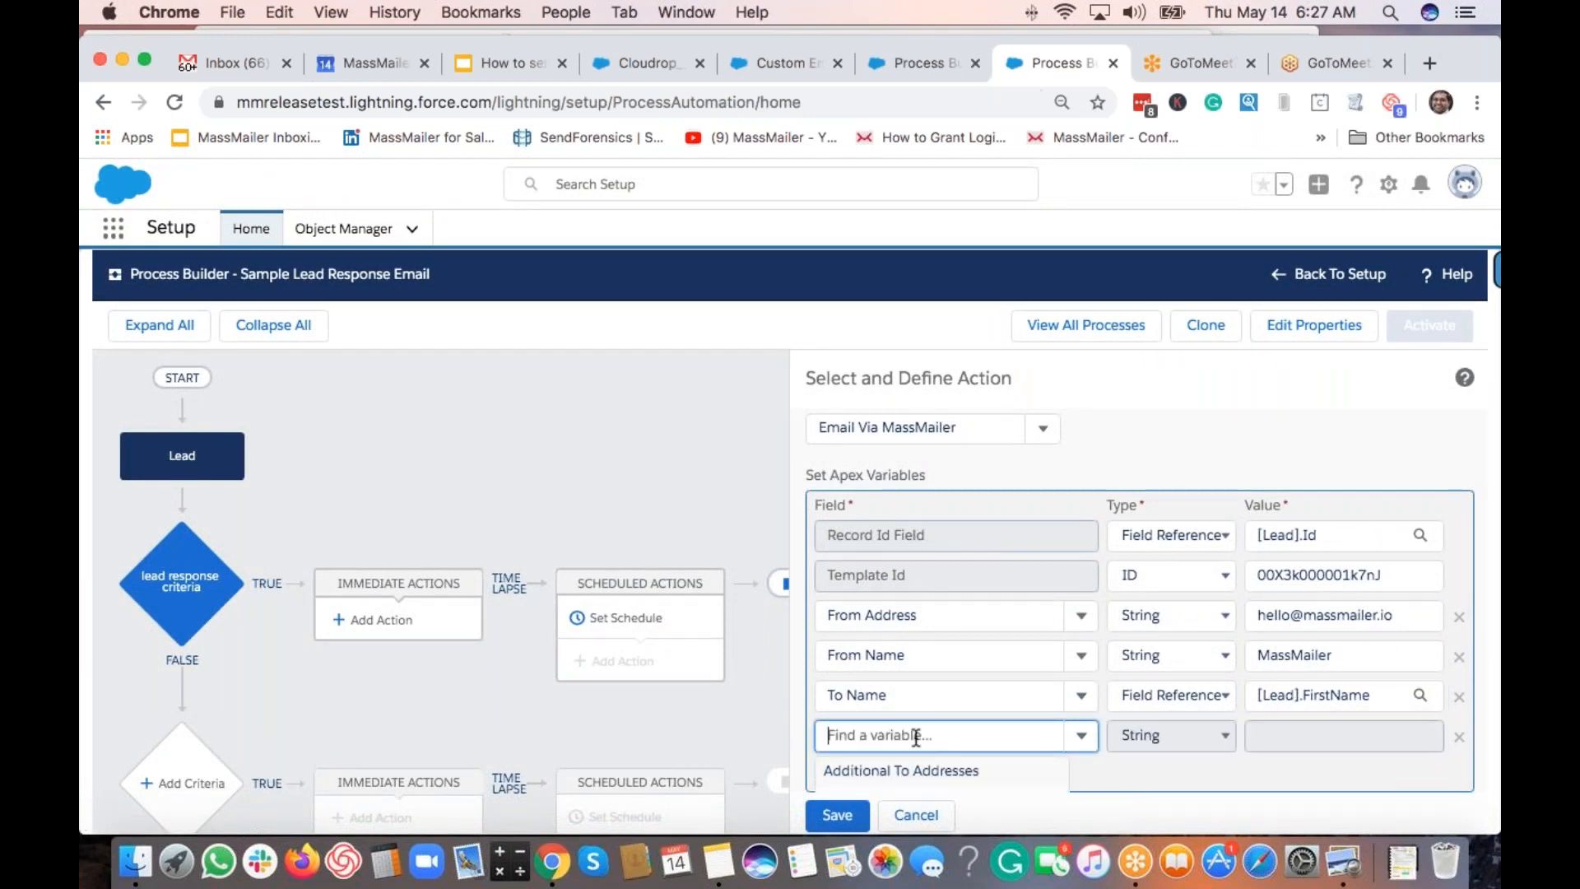
Make the new row a To Address variable set to the Field Reference [Lead].Email.
{"action": "type", "text": "to email"}
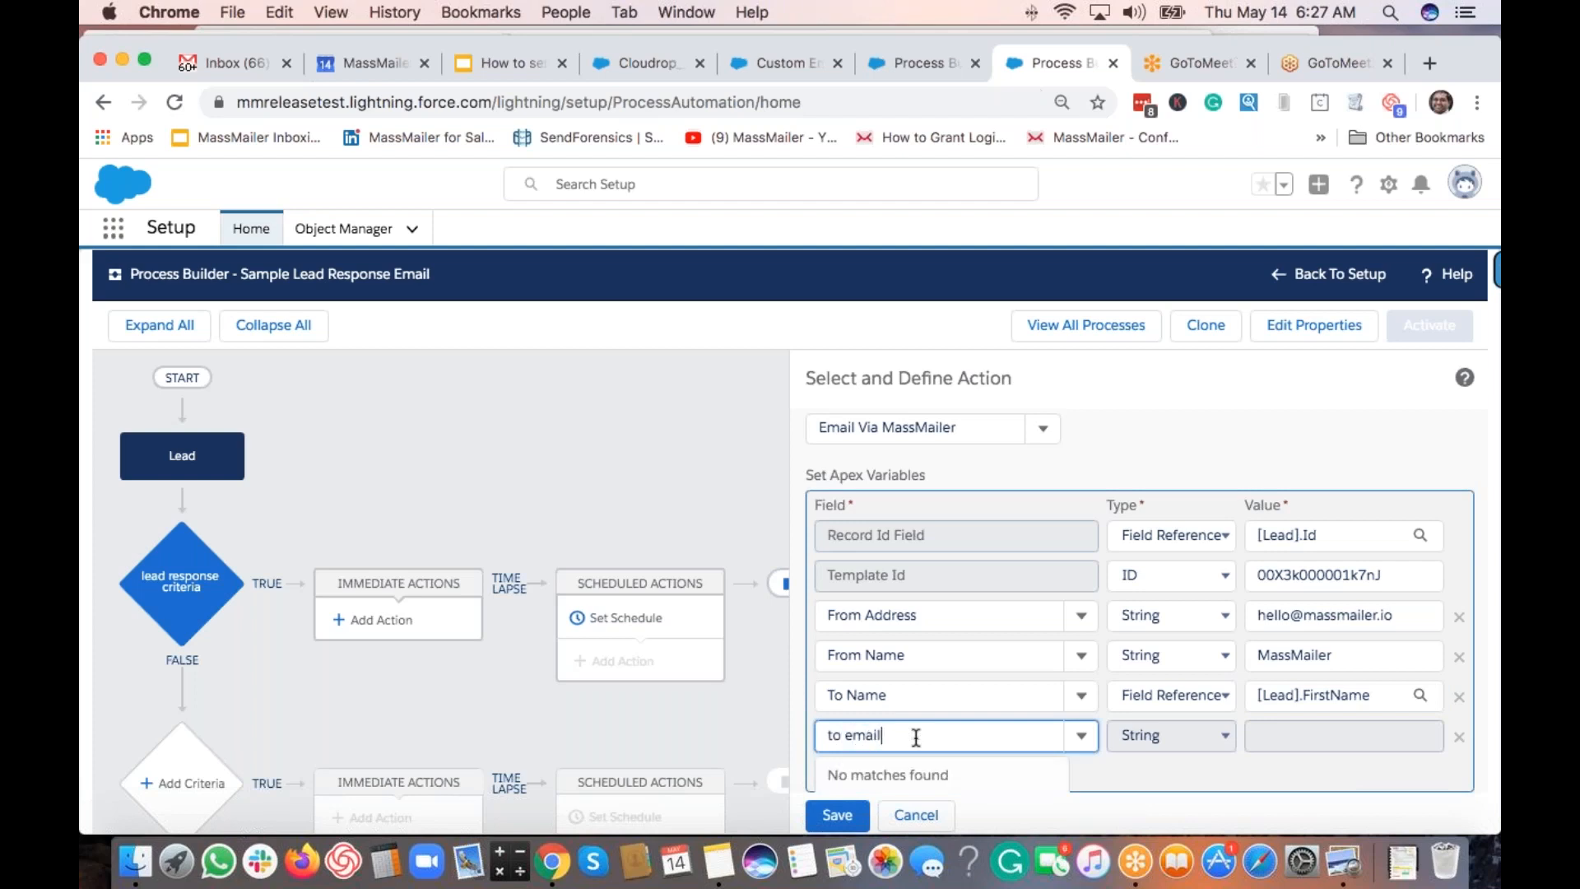
{"action": "scroll", "coordinate": [907, 718], "scroll_direction": "down", "scroll_amount": 1}
{"action": "key", "text": "BackSpace"}
{"action": "key", "text": "BackSpace"}
{"action": "key", "text": "BackSpace"}
{"action": "key", "text": "BackSpace"}
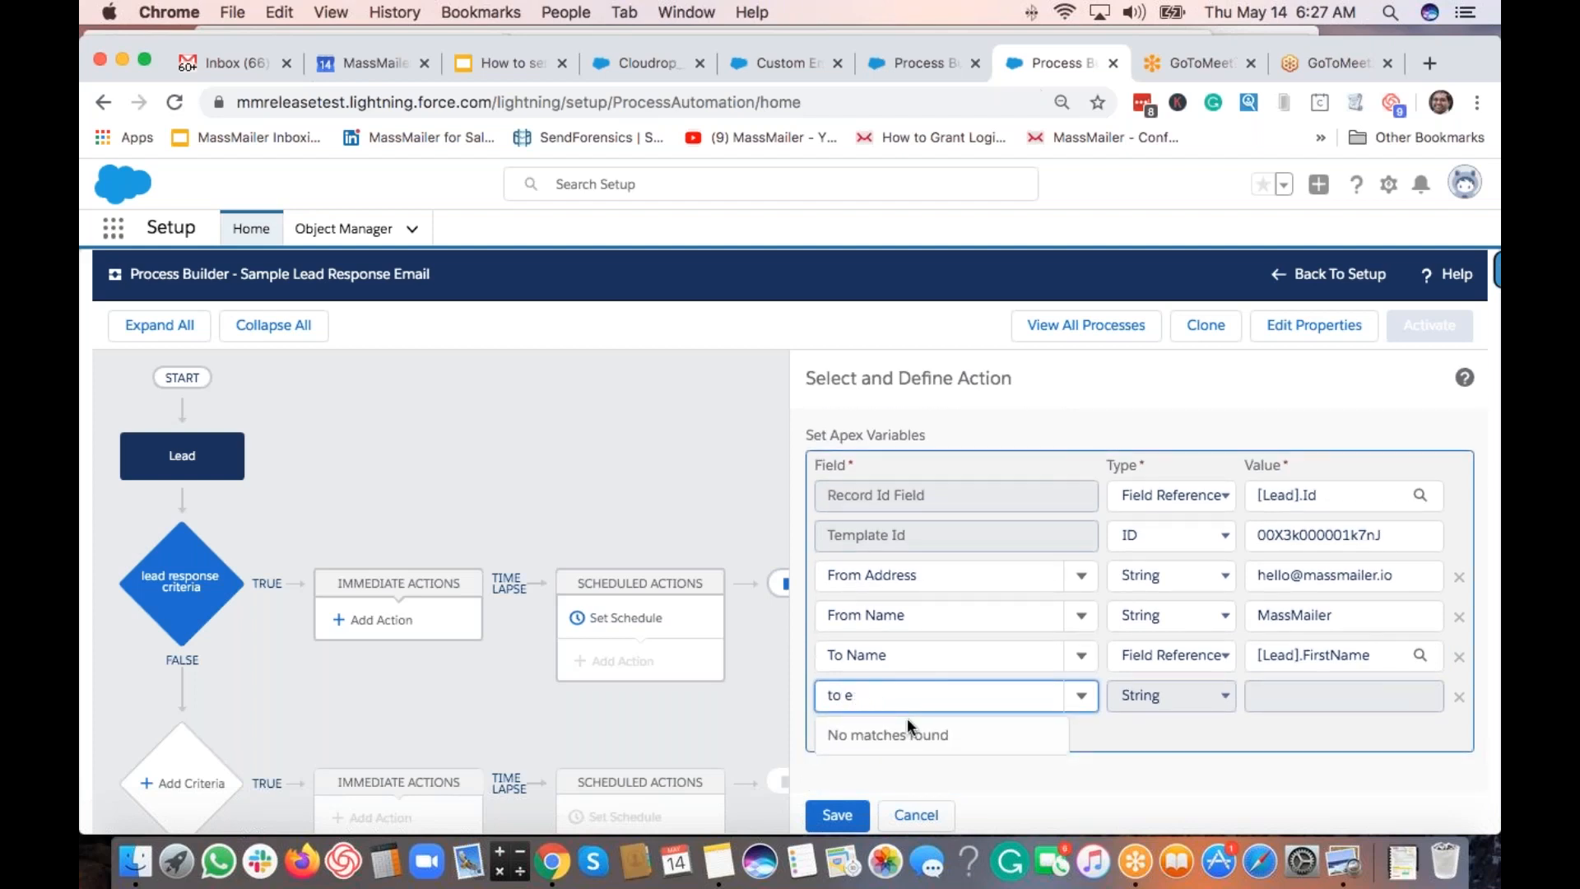
{"action": "key", "text": "BackSpace"}
{"action": "type", "text": "add"}
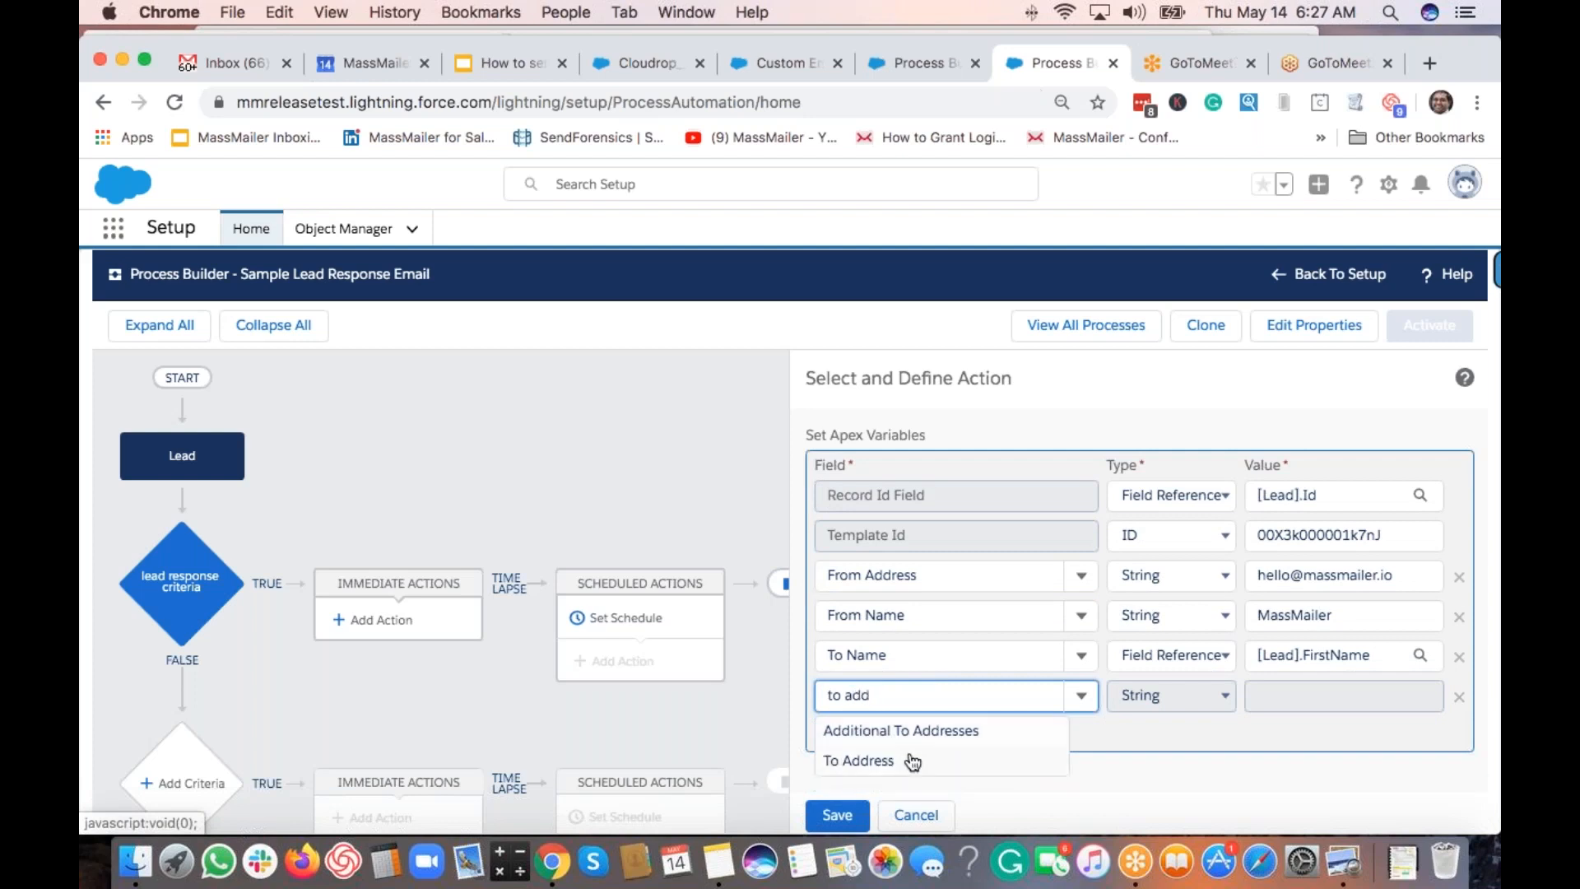
{"action": "left_click", "coordinate": [911, 762]}
{"action": "left_click", "coordinate": [1149, 697]}
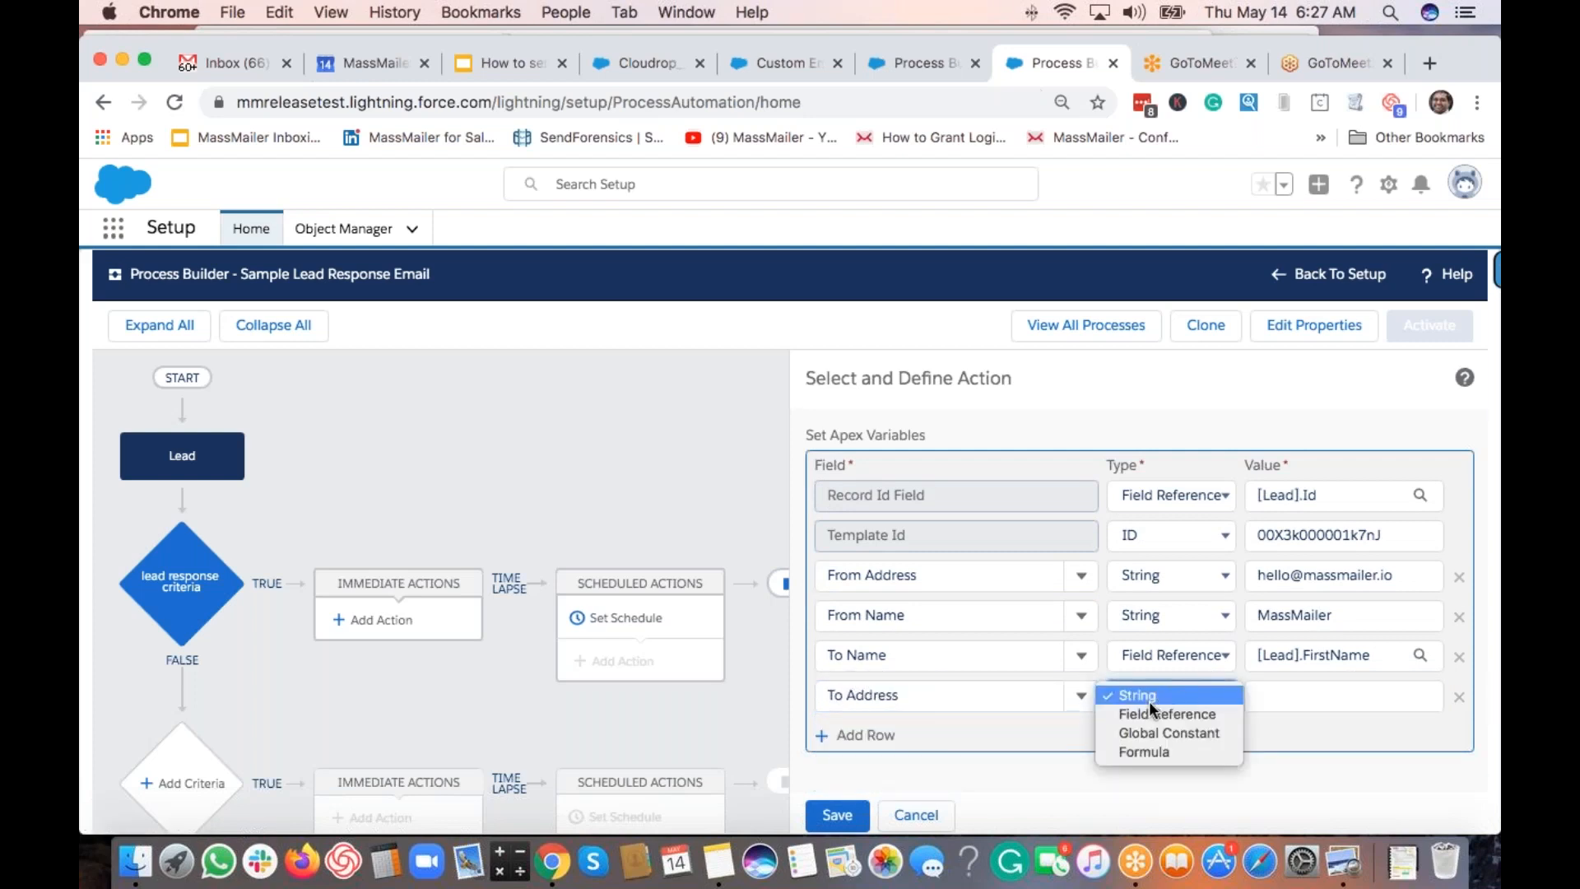
{"action": "left_click", "coordinate": [1152, 713]}
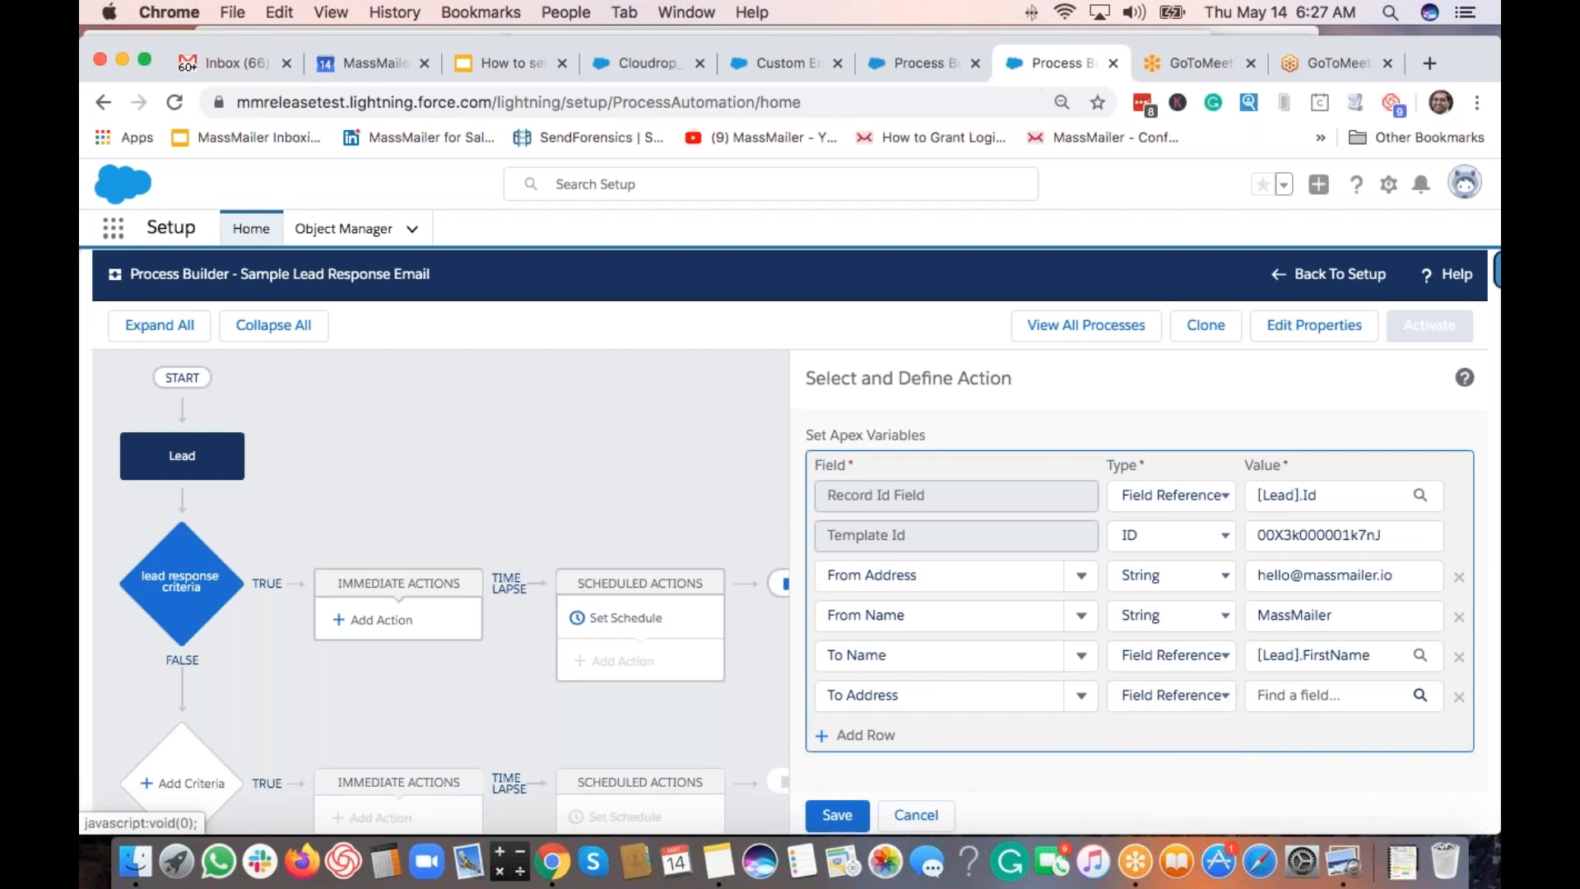
{"action": "left_click", "coordinate": [1333, 695]}
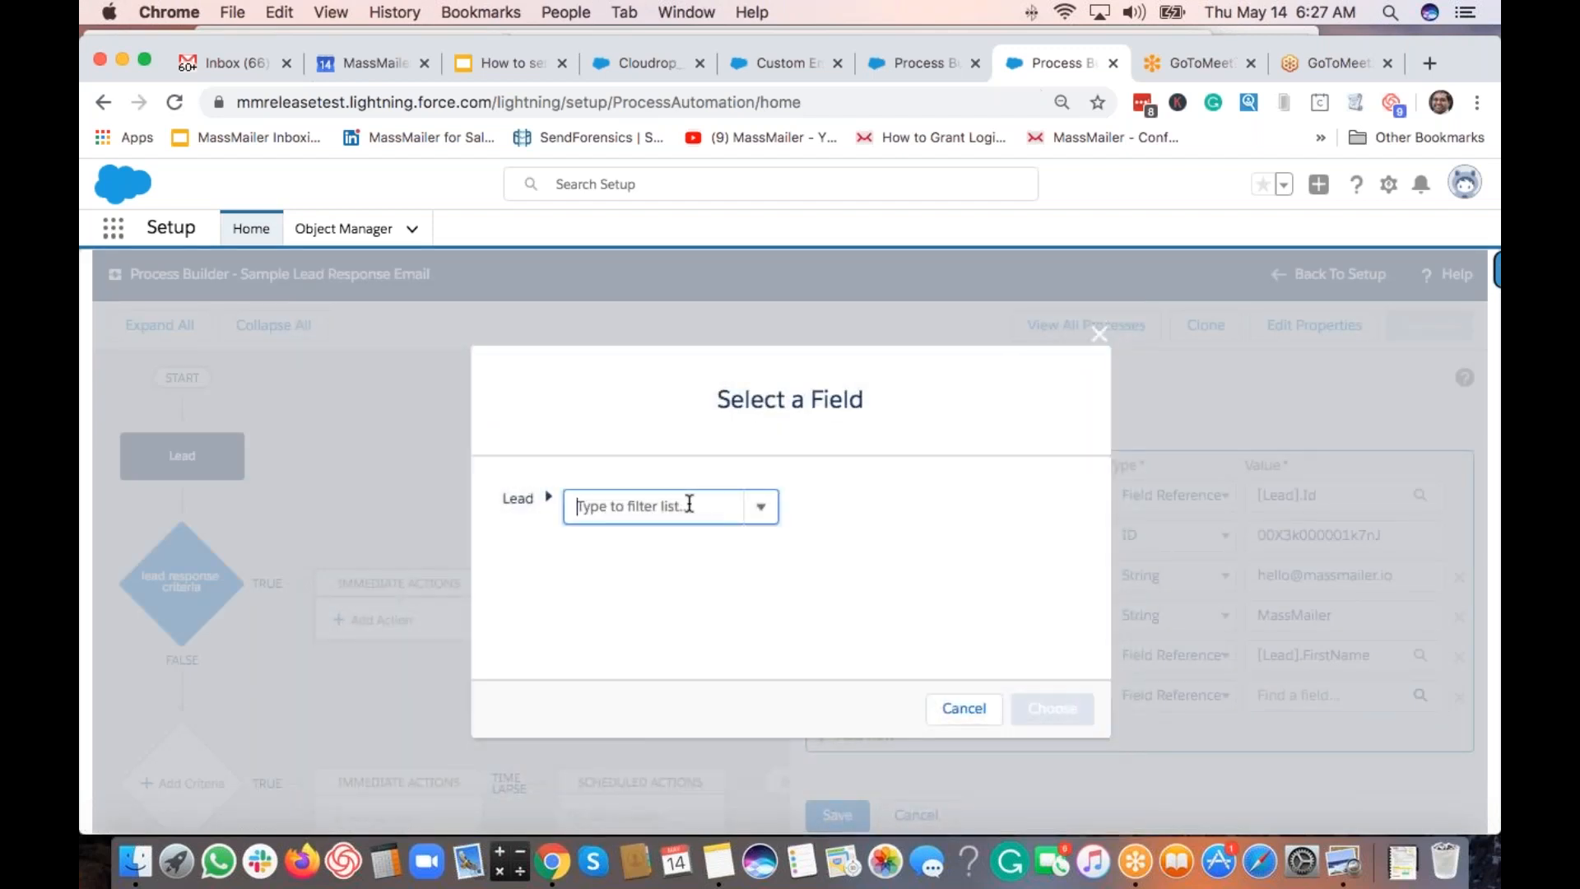
{"action": "type", "text": "email"}
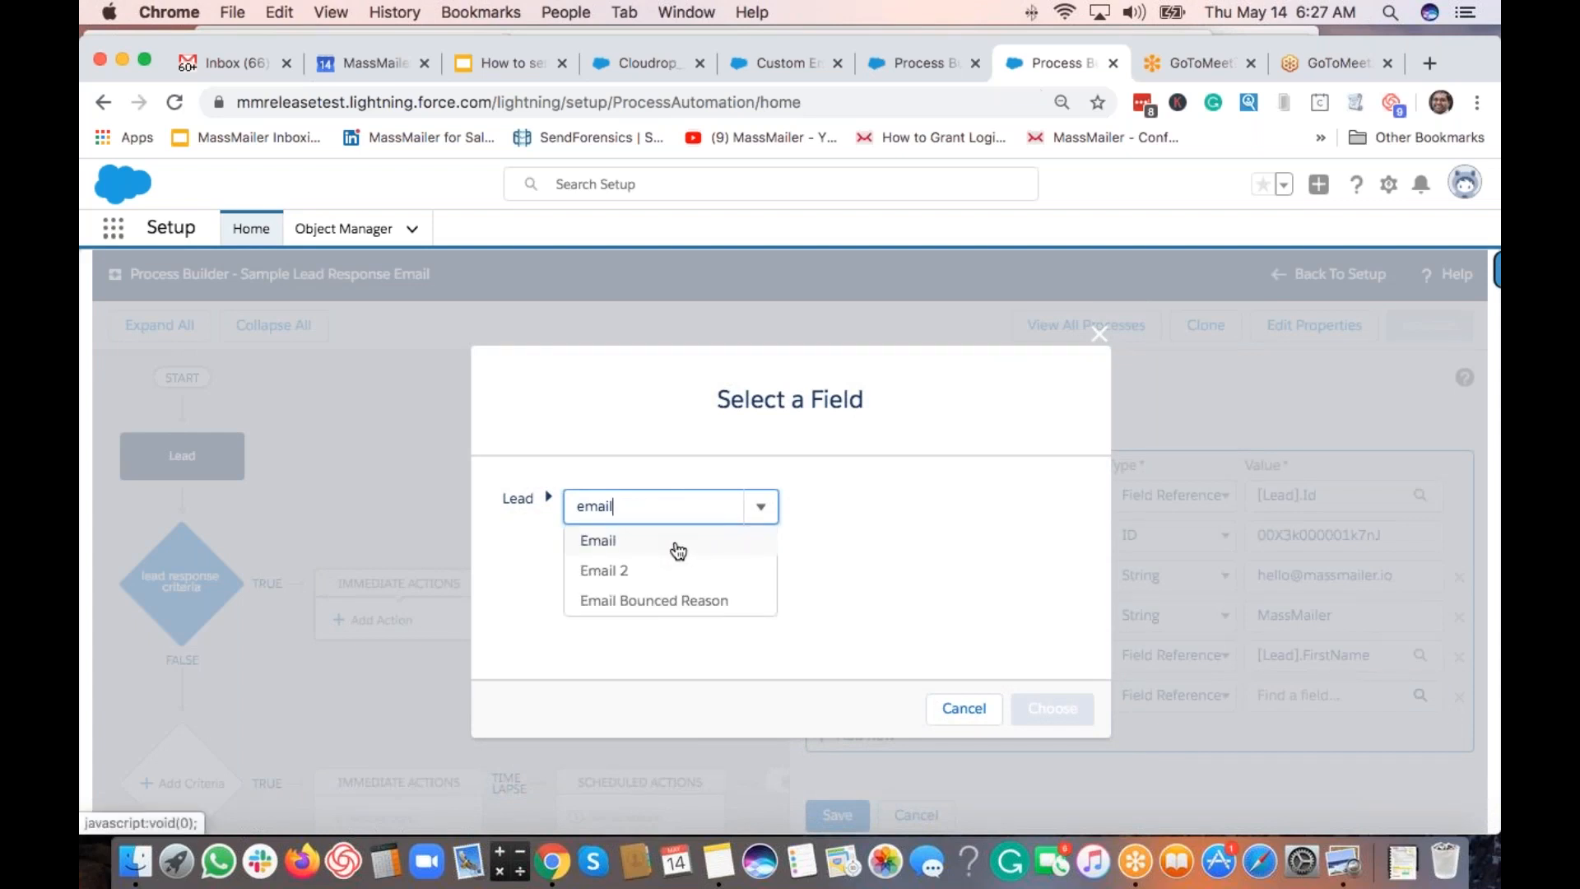
{"action": "left_click", "coordinate": [632, 542]}
{"action": "left_click", "coordinate": [1056, 710]}
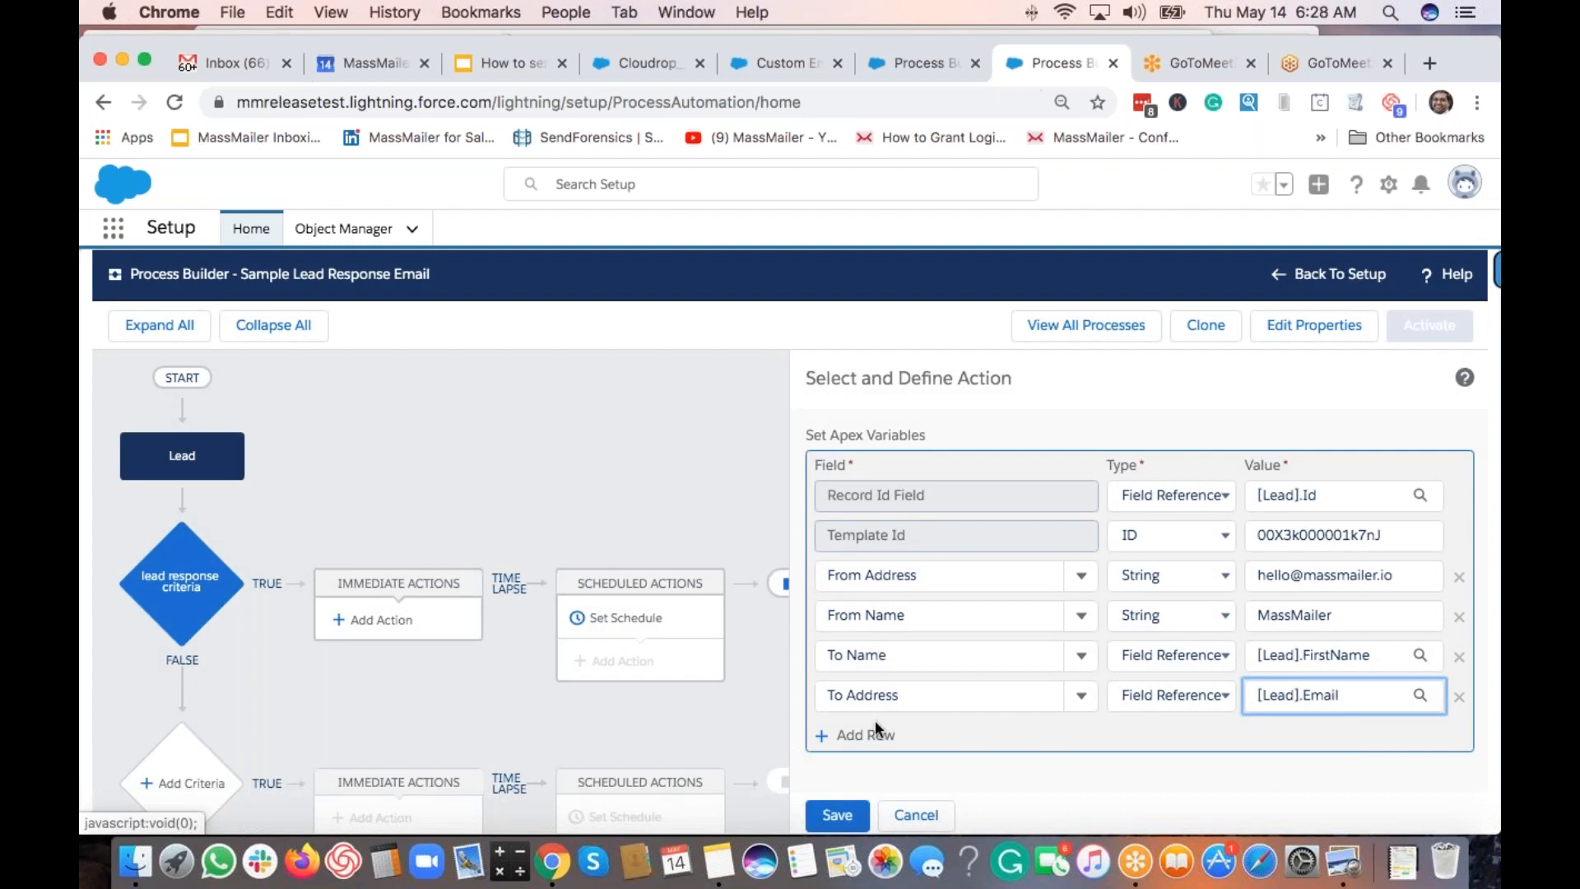
{"action": "left_click", "coordinate": [857, 738]}
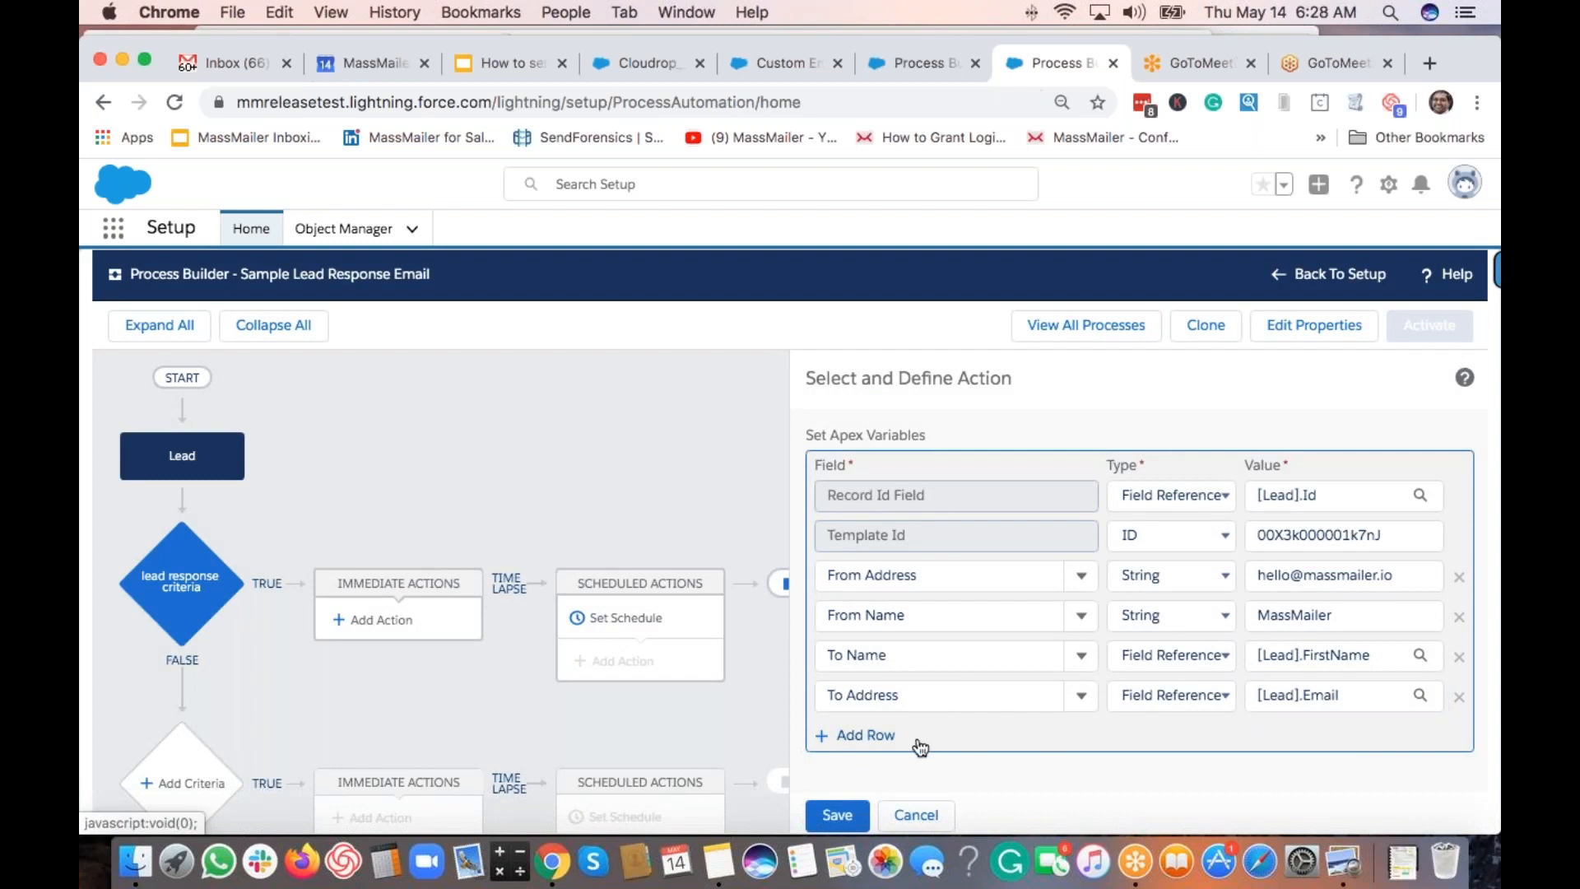
Add a File Ids String variable row to the MassMailer email action, leaving its value empty.
{"action": "scroll", "coordinate": [969, 661], "scroll_direction": "down", "scroll_amount": 1}
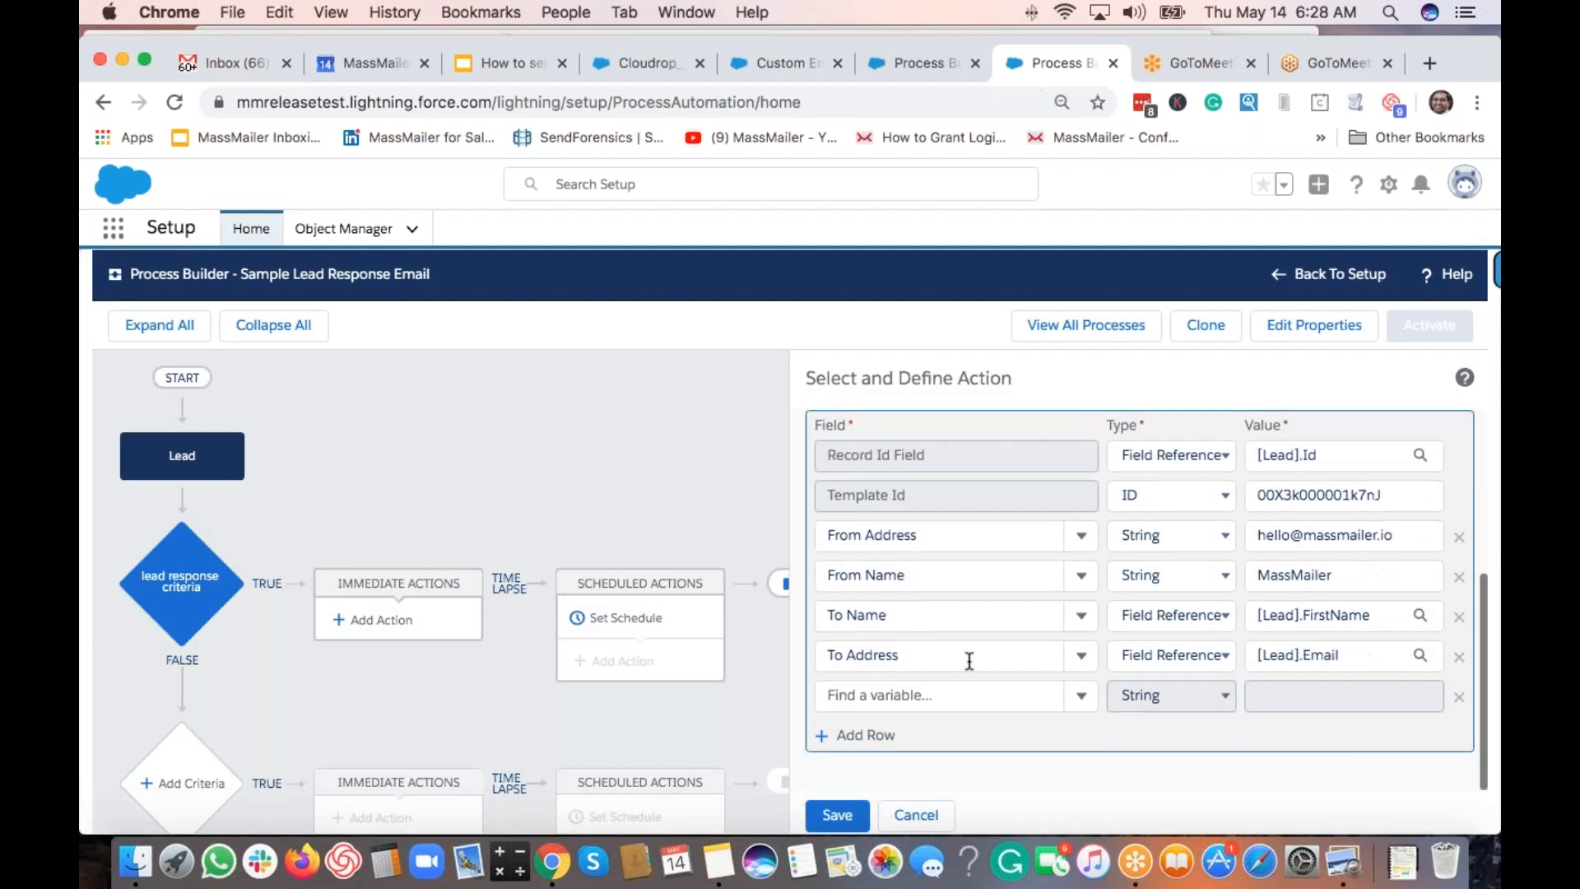
{"action": "left_click", "coordinate": [1081, 701]}
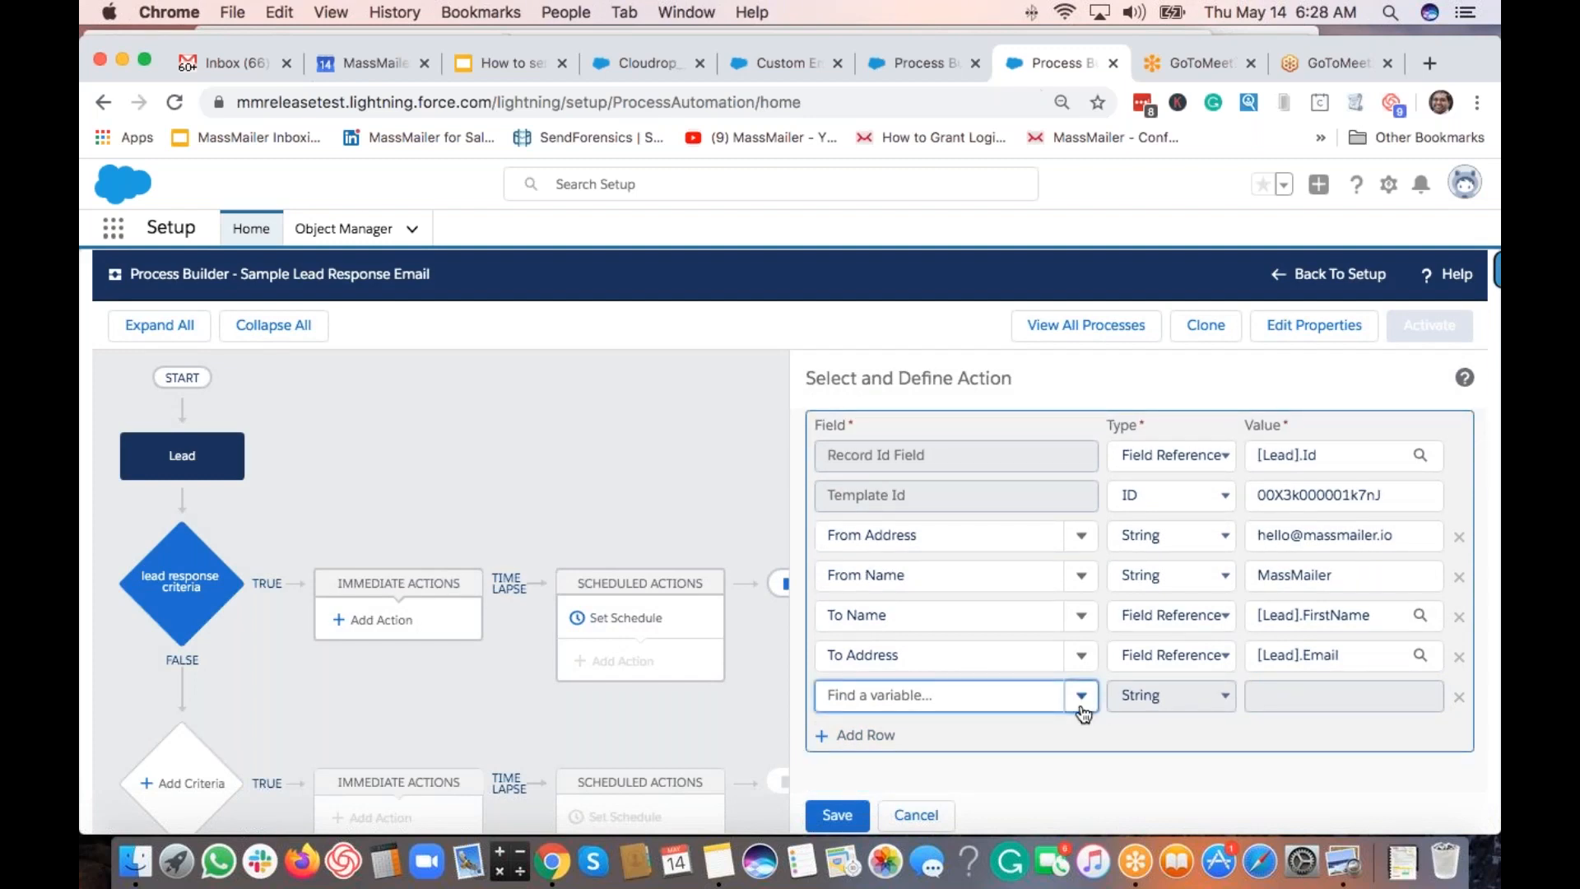
{"action": "scroll", "coordinate": [997, 628], "scroll_direction": "down", "scroll_amount": 2}
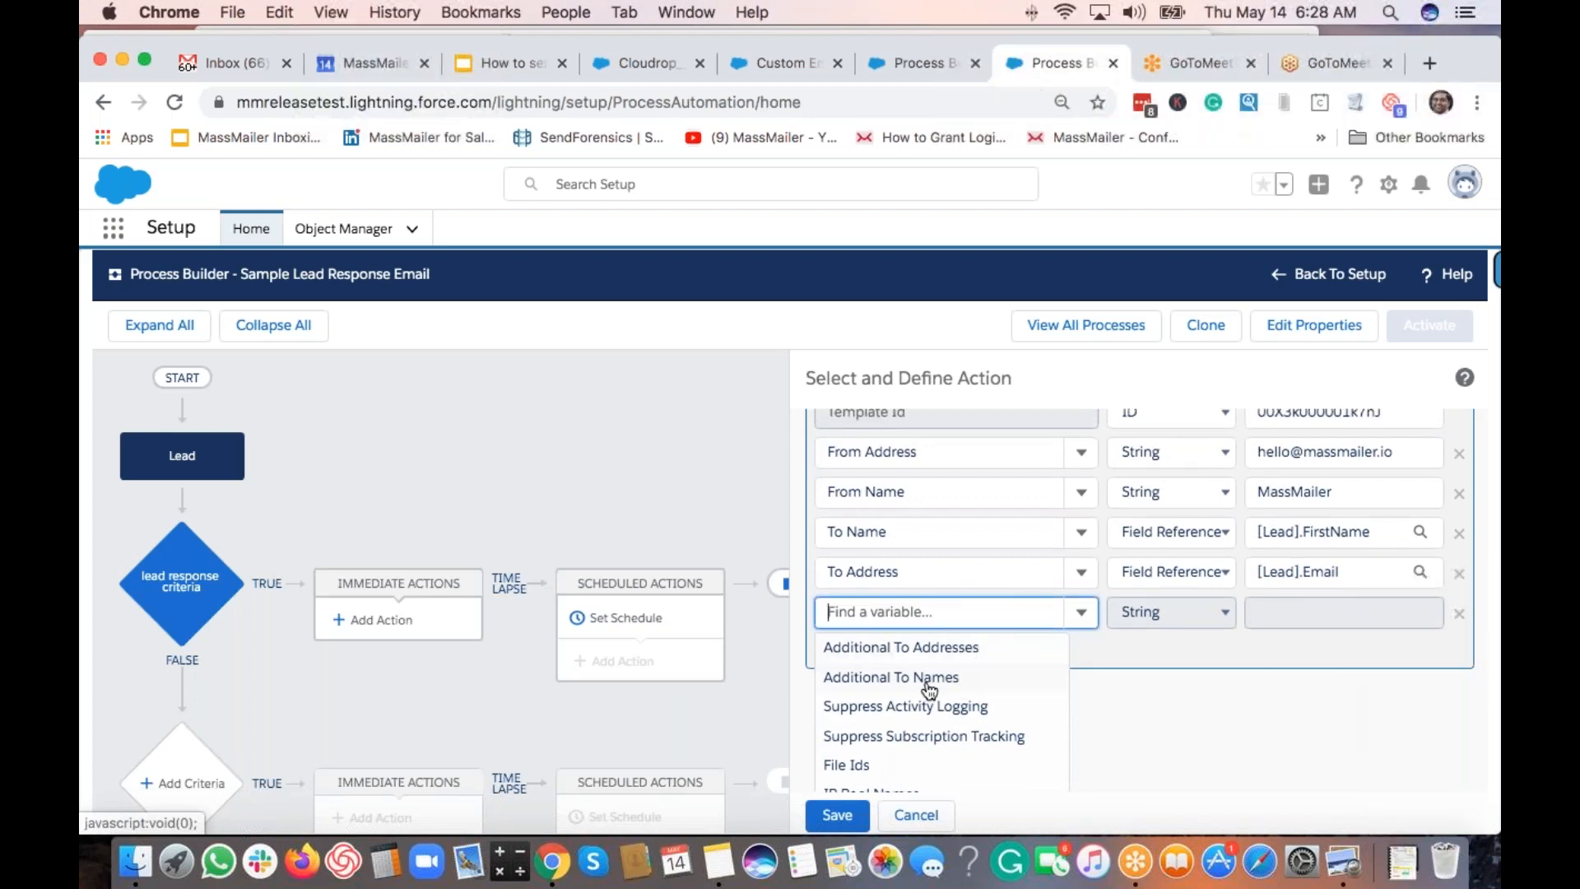
{"action": "scroll", "coordinate": [952, 693], "scroll_direction": "down", "scroll_amount": 1}
{"action": "scroll", "coordinate": [954, 693], "scroll_direction": "down", "scroll_amount": 2}
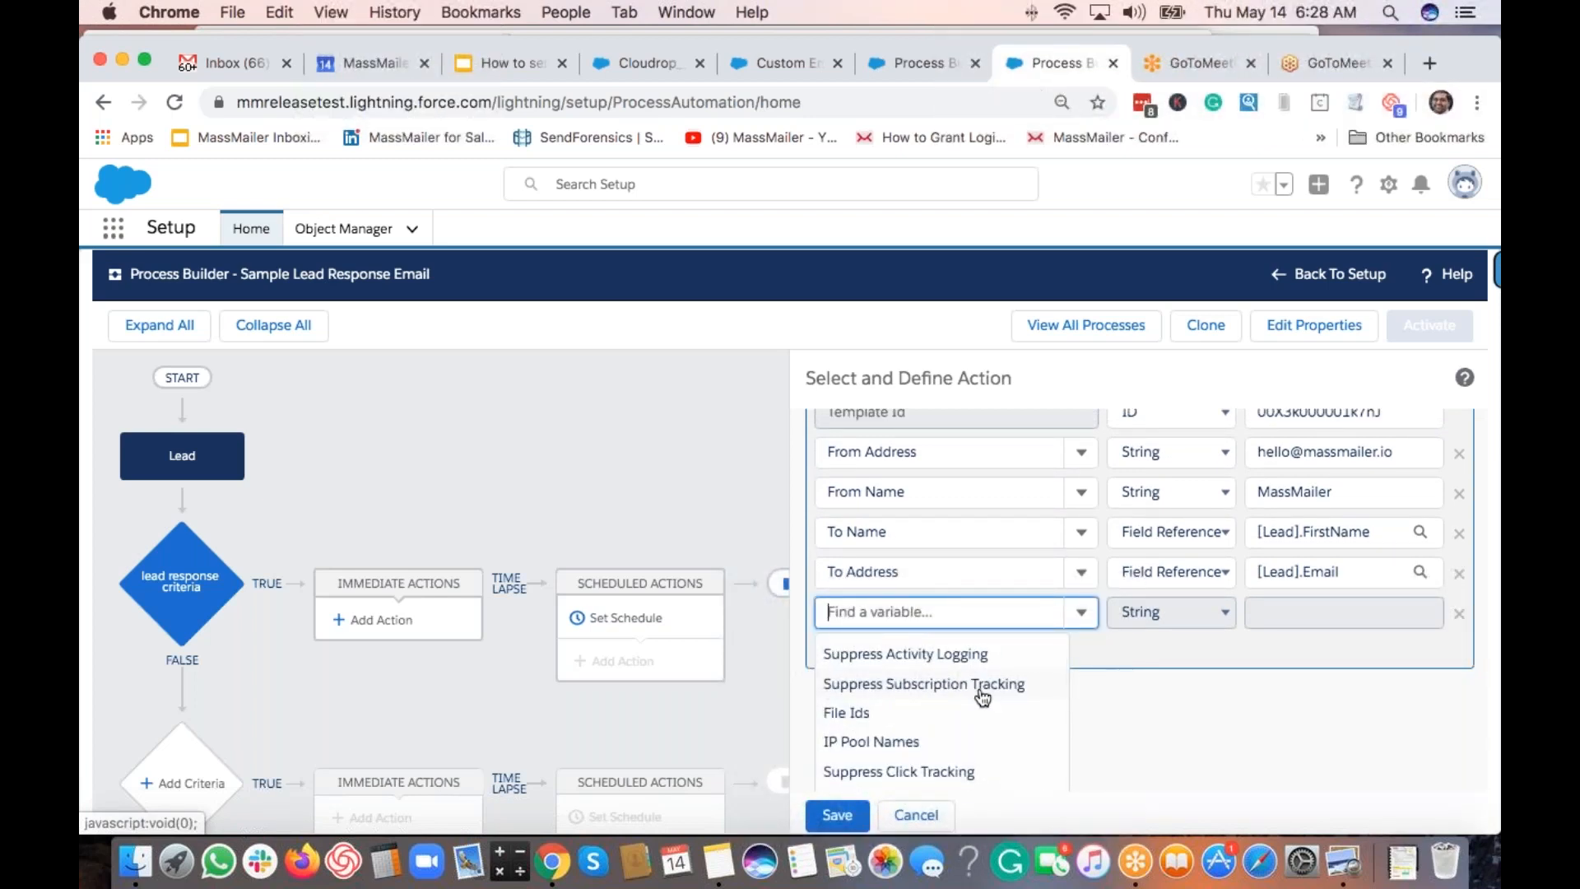
{"action": "scroll", "coordinate": [979, 697], "scroll_direction": "down", "scroll_amount": 2}
{"action": "scroll", "coordinate": [937, 705], "scroll_direction": "down", "scroll_amount": 3}
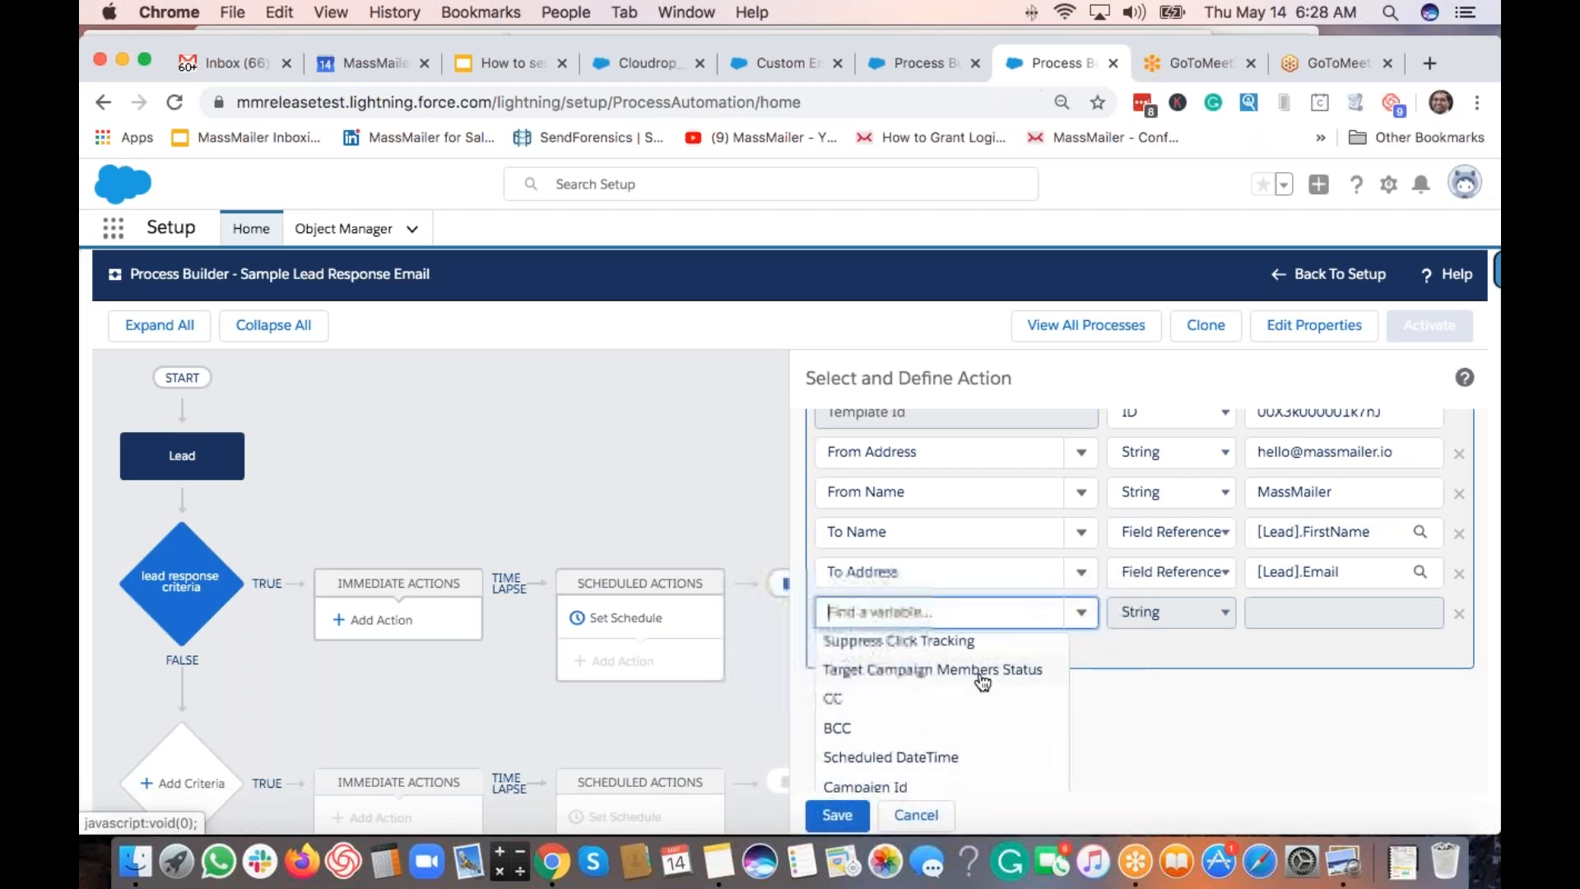
{"action": "scroll", "coordinate": [892, 682], "scroll_direction": "down", "scroll_amount": 2}
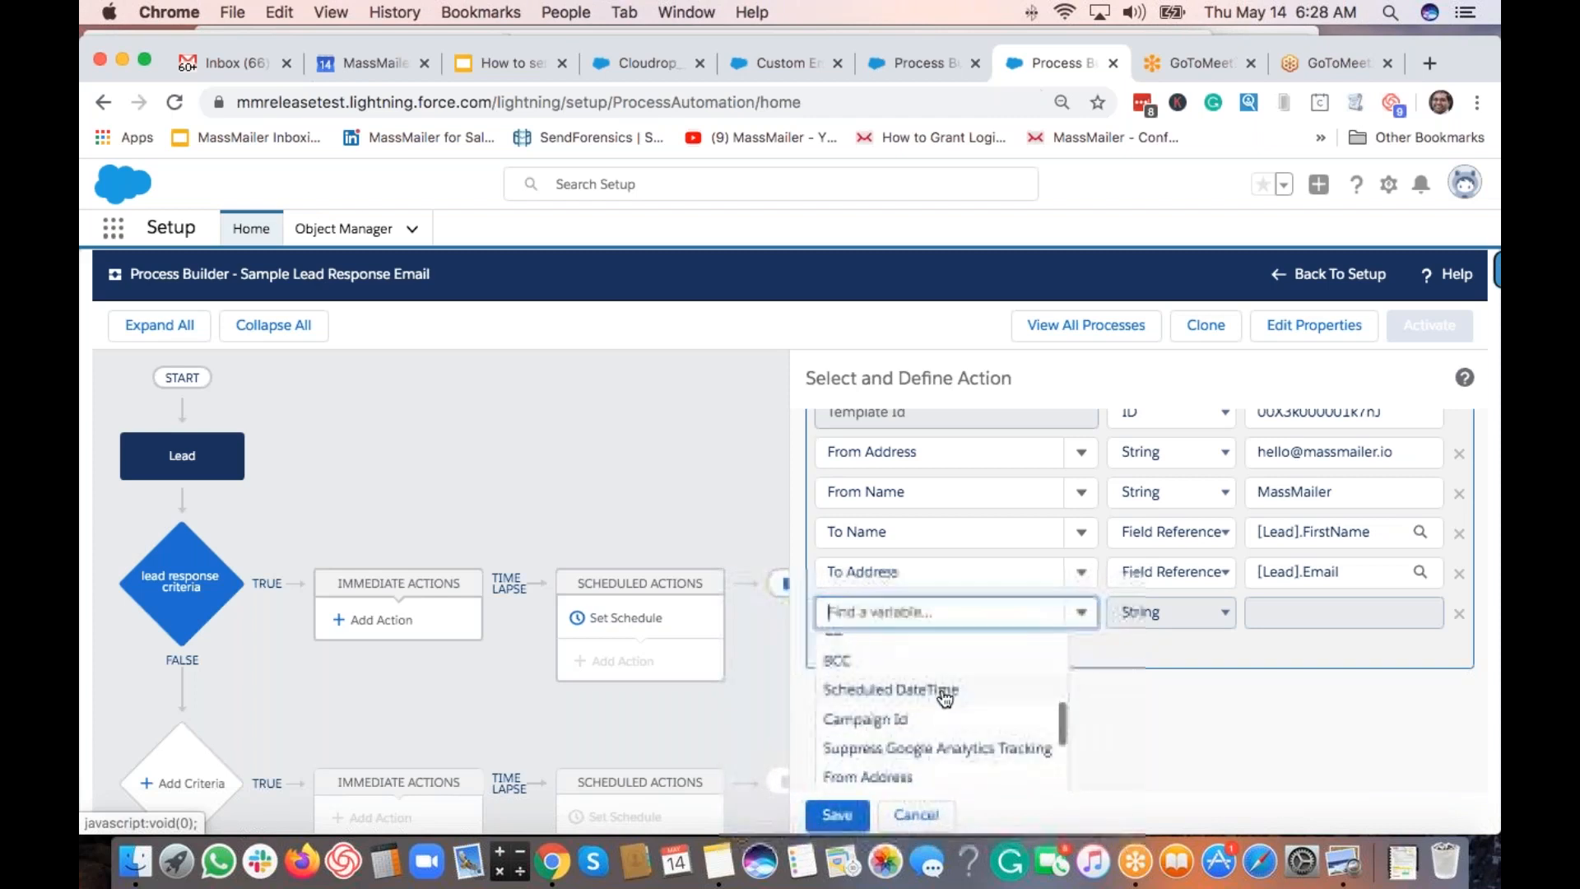
{"action": "scroll", "coordinate": [888, 691], "scroll_direction": "down", "scroll_amount": 2}
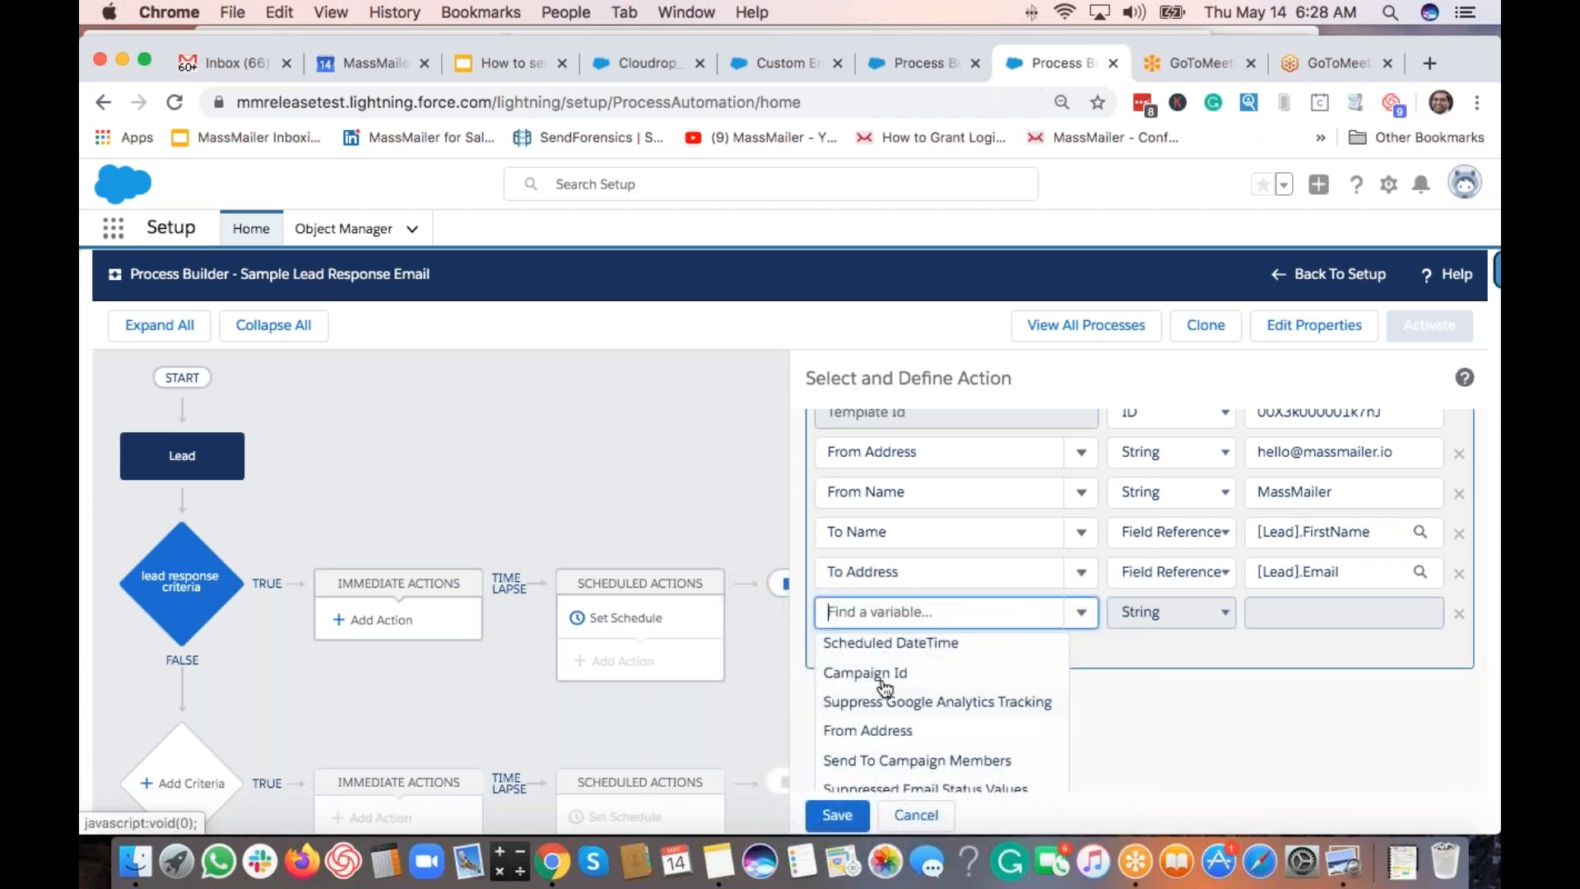
{"action": "scroll", "coordinate": [935, 687], "scroll_direction": "down", "scroll_amount": 1}
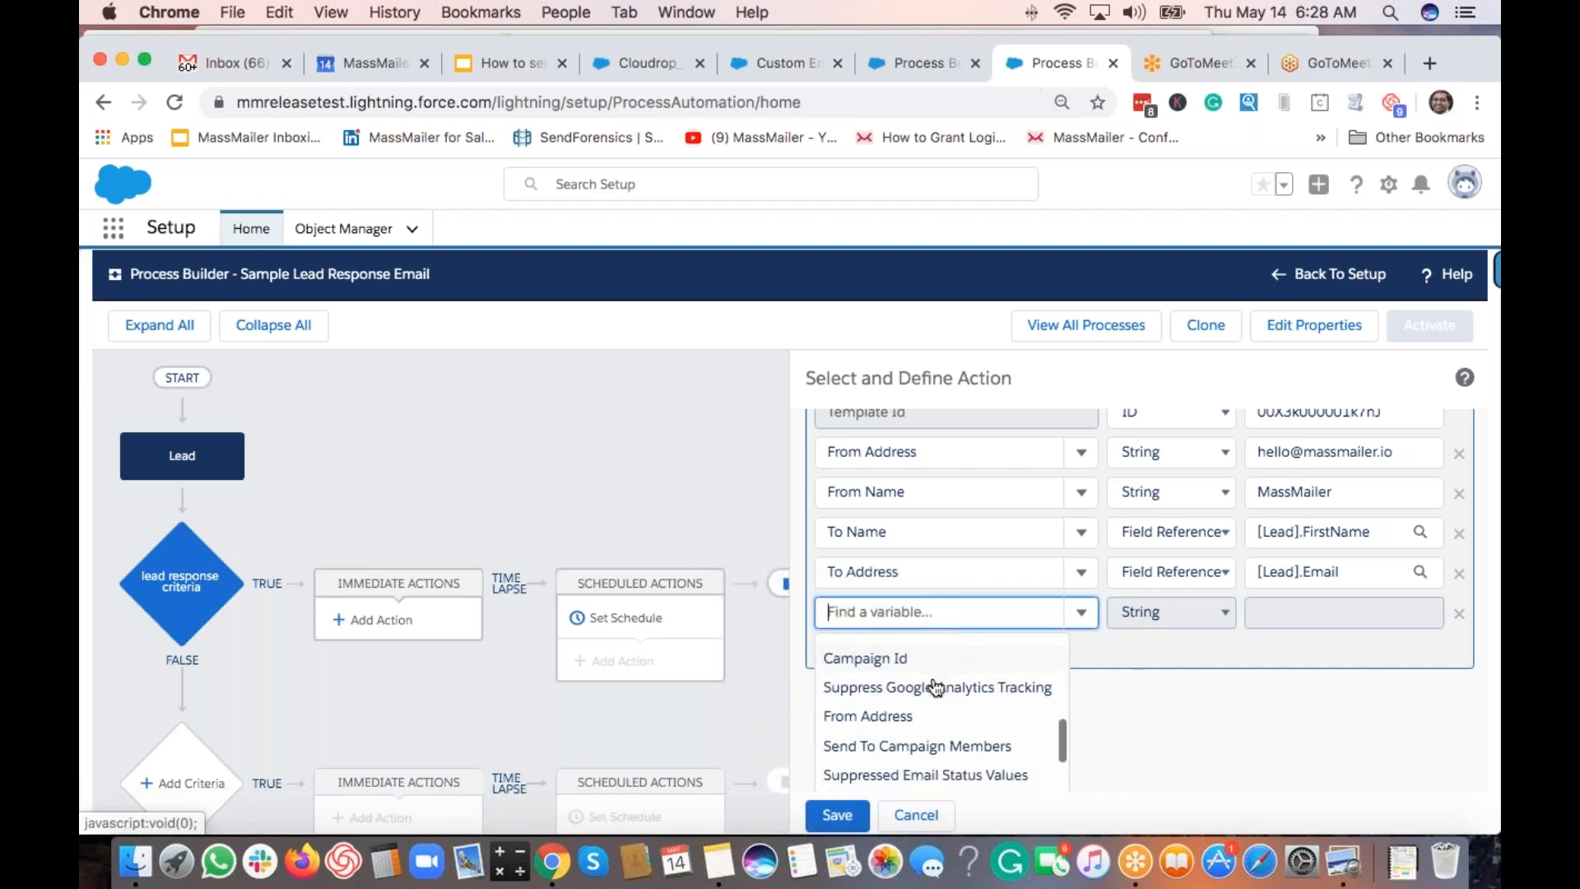
{"action": "scroll", "coordinate": [935, 687], "scroll_direction": "down", "scroll_amount": 3}
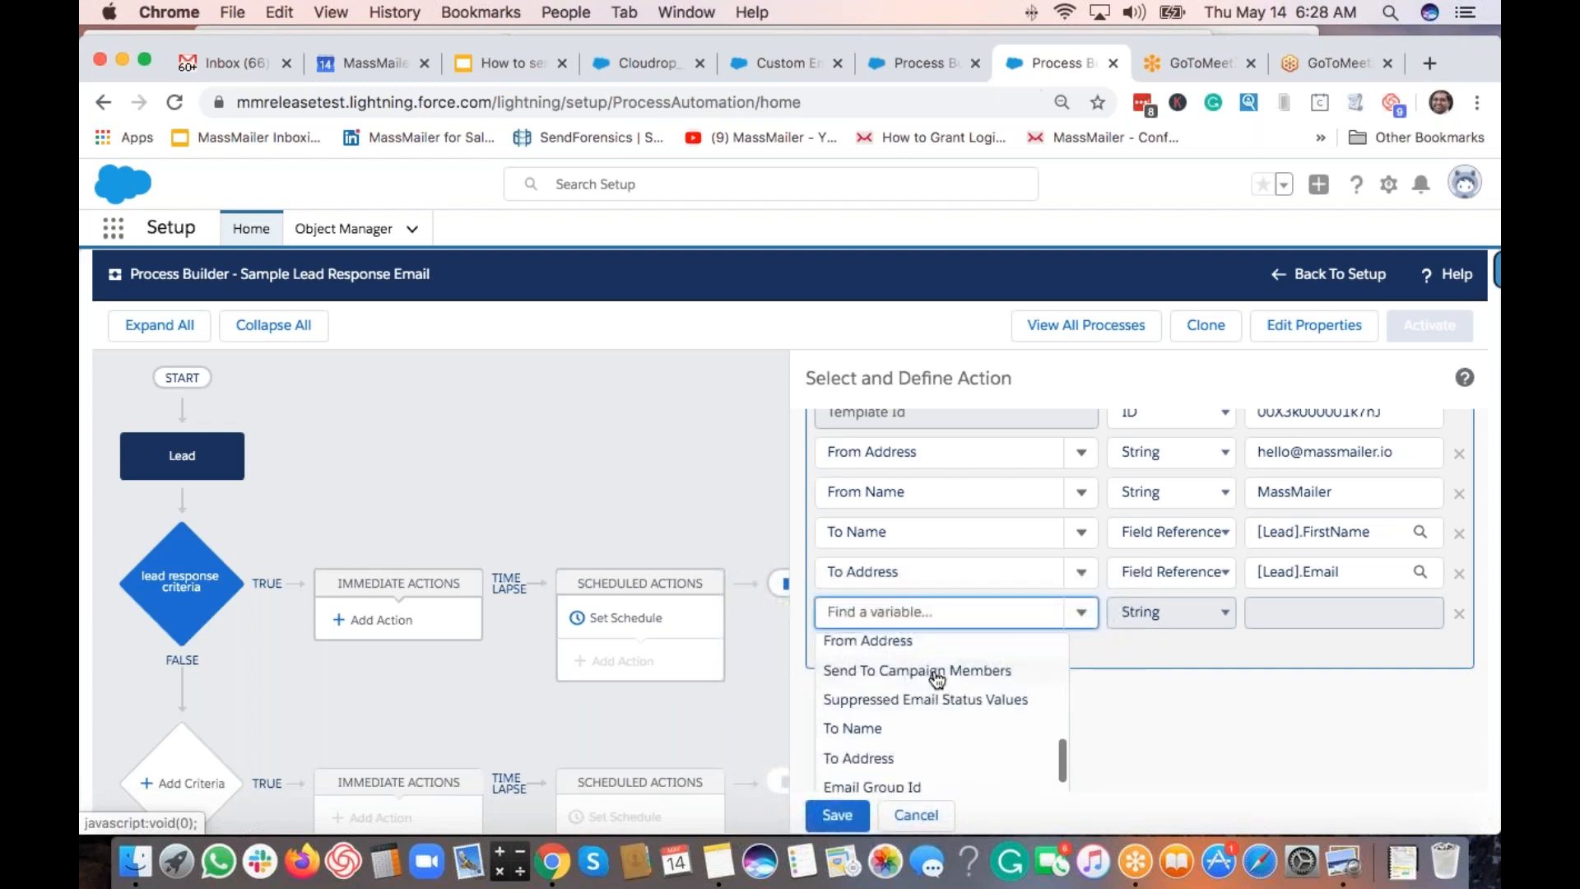
{"action": "scroll", "coordinate": [979, 705], "scroll_direction": "down", "scroll_amount": 3}
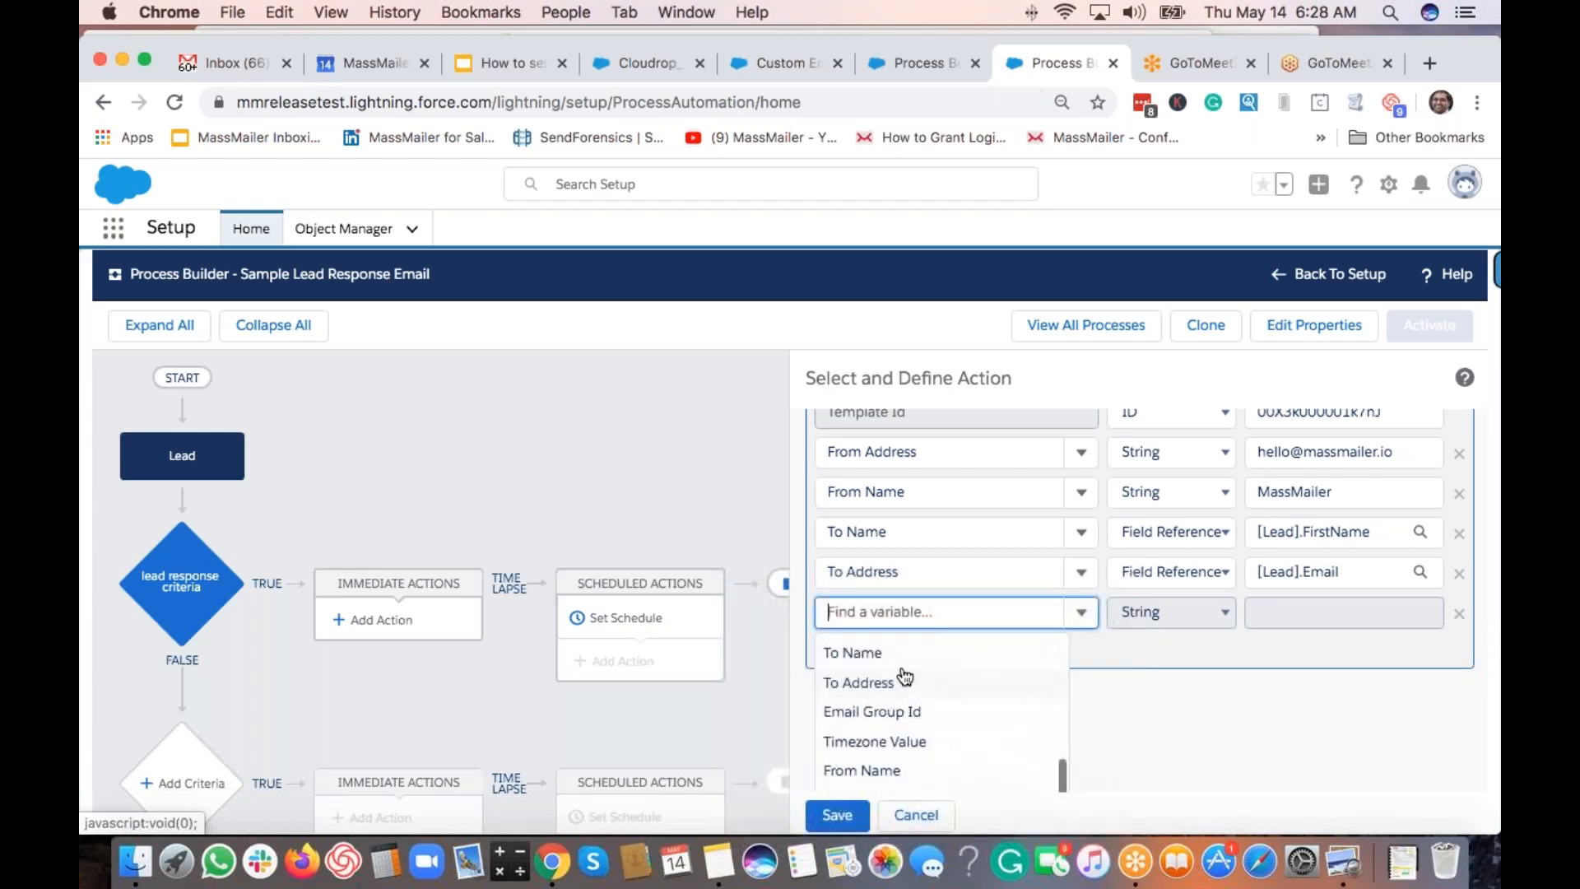
{"action": "scroll", "coordinate": [914, 700], "scroll_direction": "down", "scroll_amount": 1}
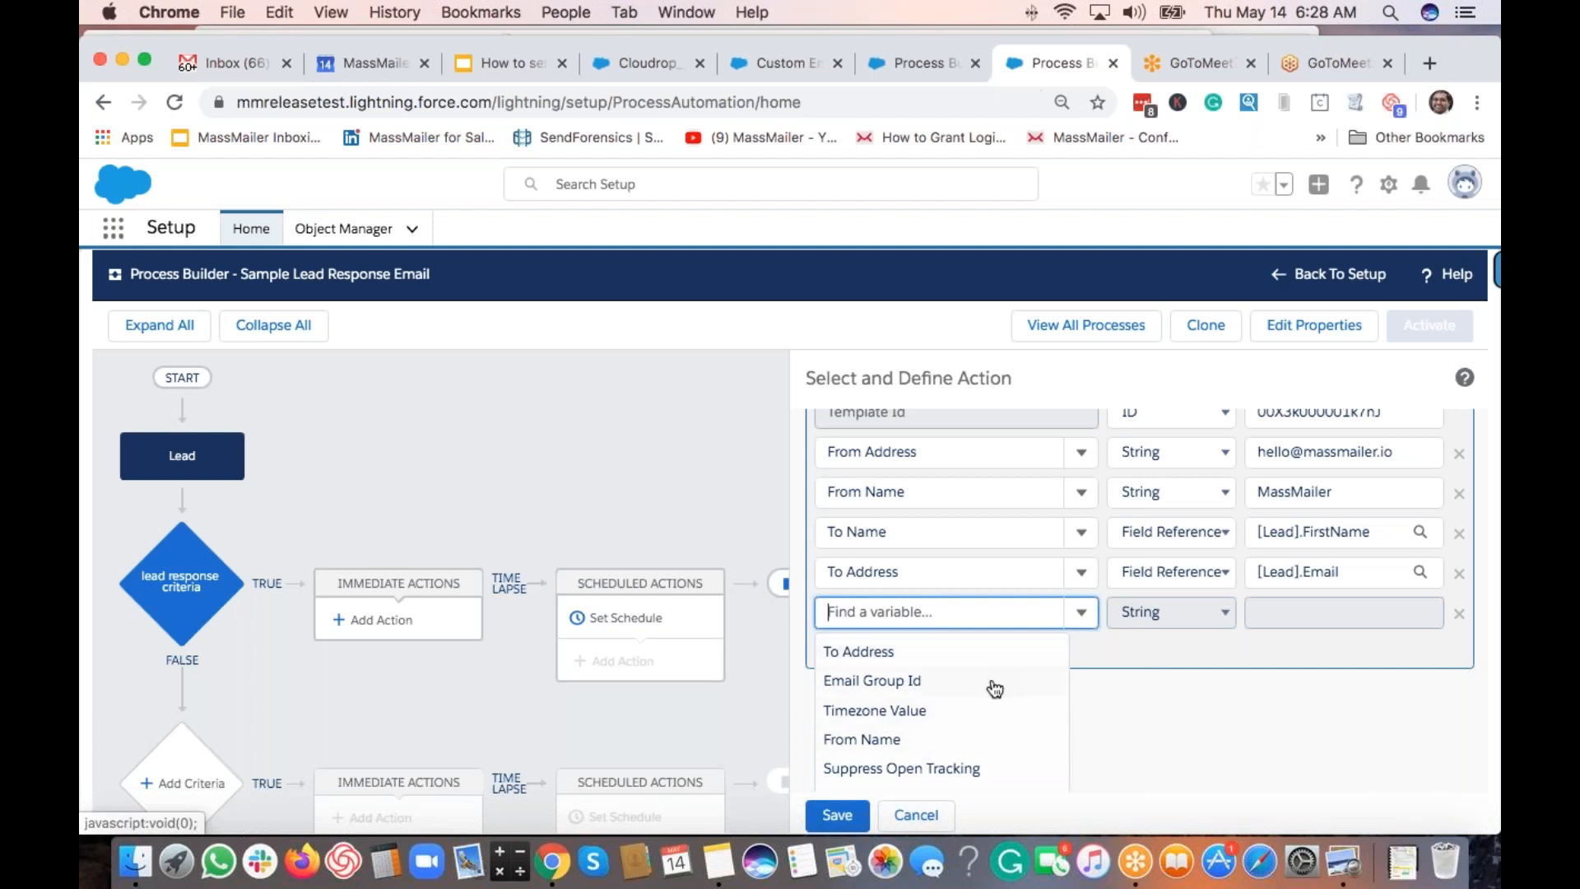
{"action": "scroll", "coordinate": [1001, 686], "scroll_direction": "up", "scroll_amount": 2}
{"action": "scroll", "coordinate": [995, 689], "scroll_direction": "down", "scroll_amount": 2}
{"action": "scroll", "coordinate": [995, 689], "scroll_direction": "up", "scroll_amount": 3}
{"action": "scroll", "coordinate": [995, 688], "scroll_direction": "up", "scroll_amount": 10}
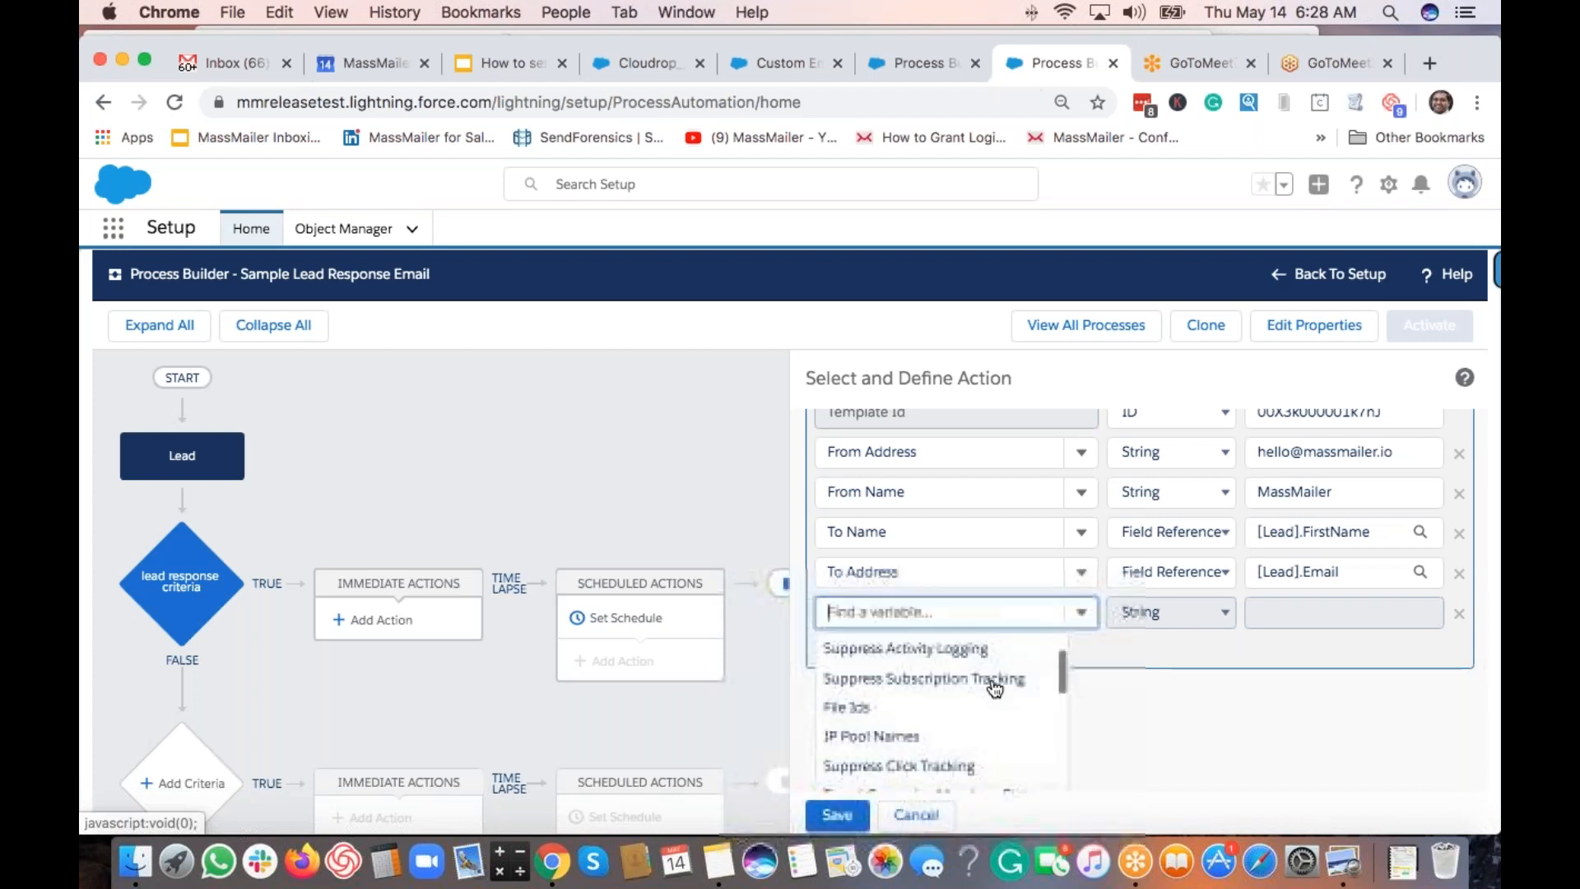
{"action": "left_click", "coordinate": [946, 708]}
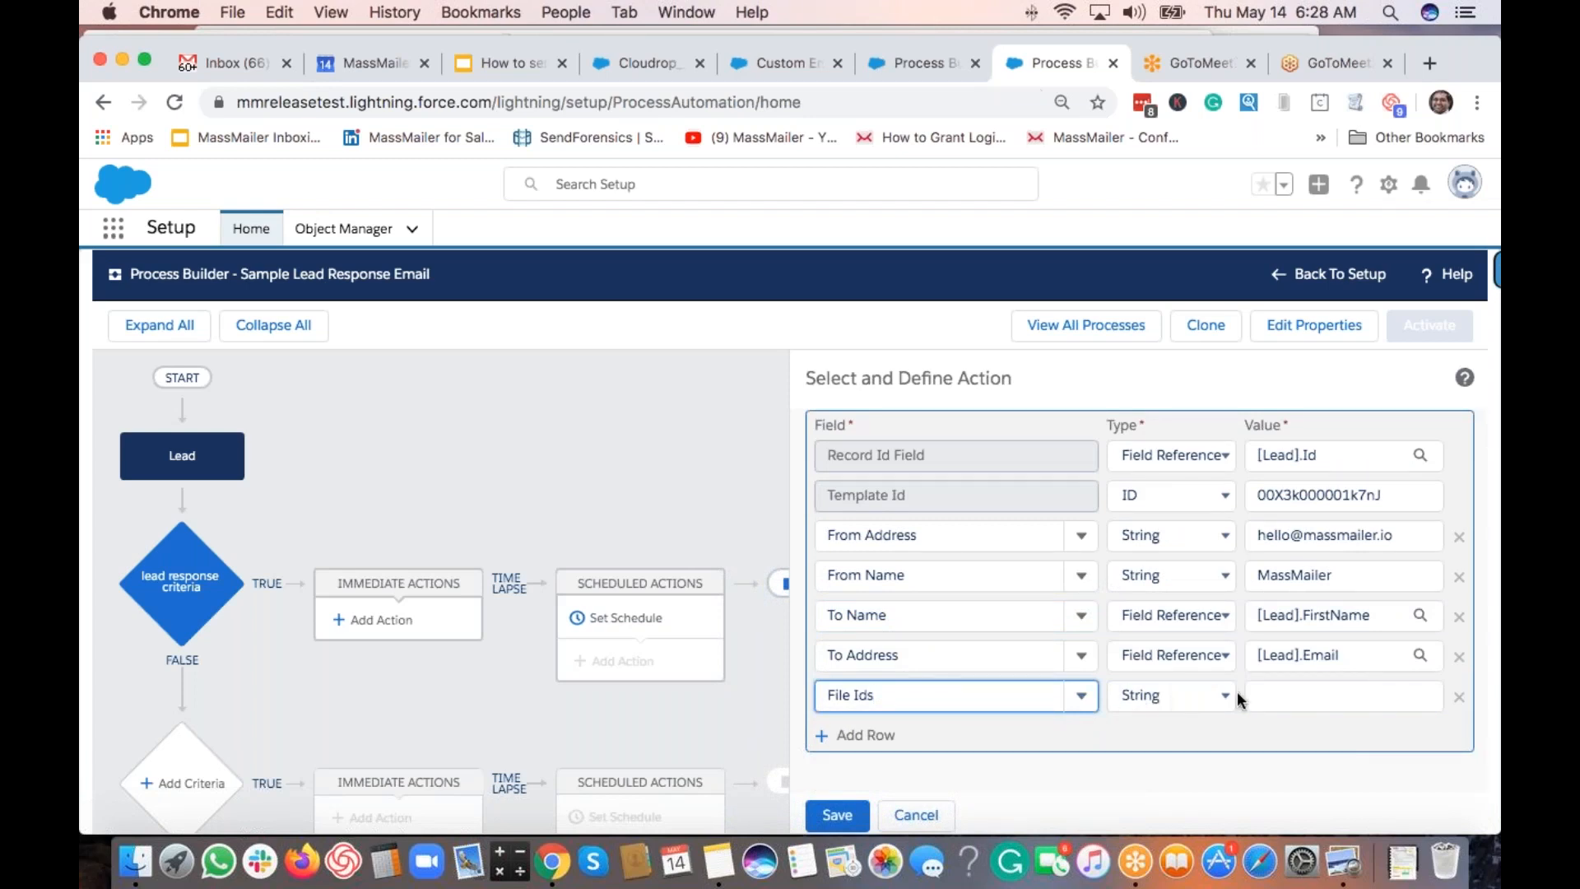
{"action": "left_click", "coordinate": [1267, 693]}
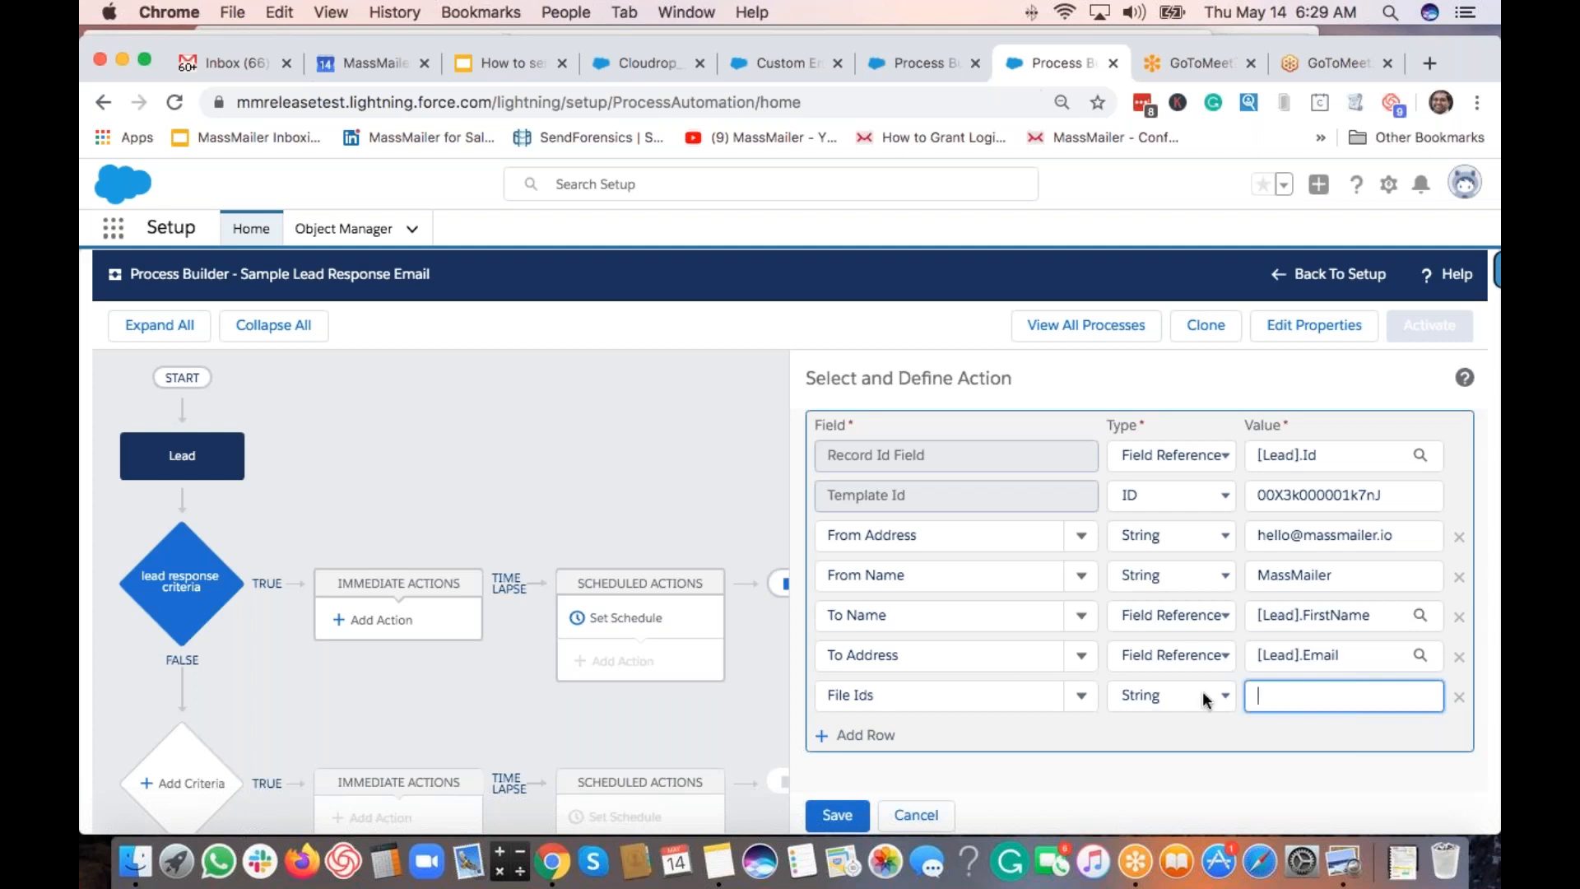
Delete the File Ids row and save the 'send lead response email' action.
{"action": "left_click", "coordinate": [1458, 700]}
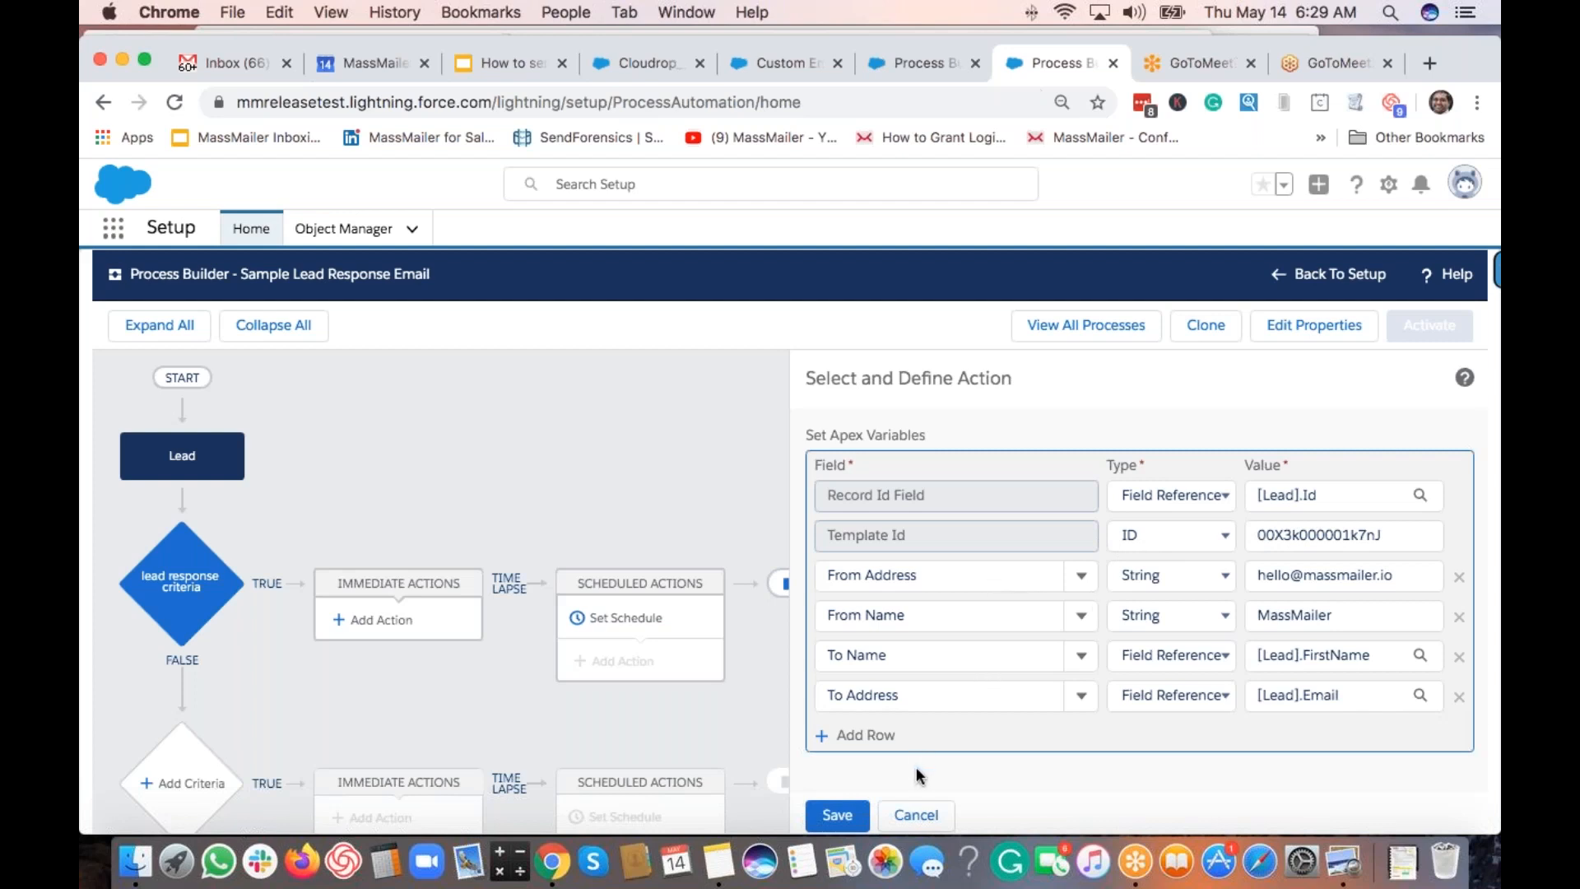
{"action": "left_click", "coordinate": [834, 816]}
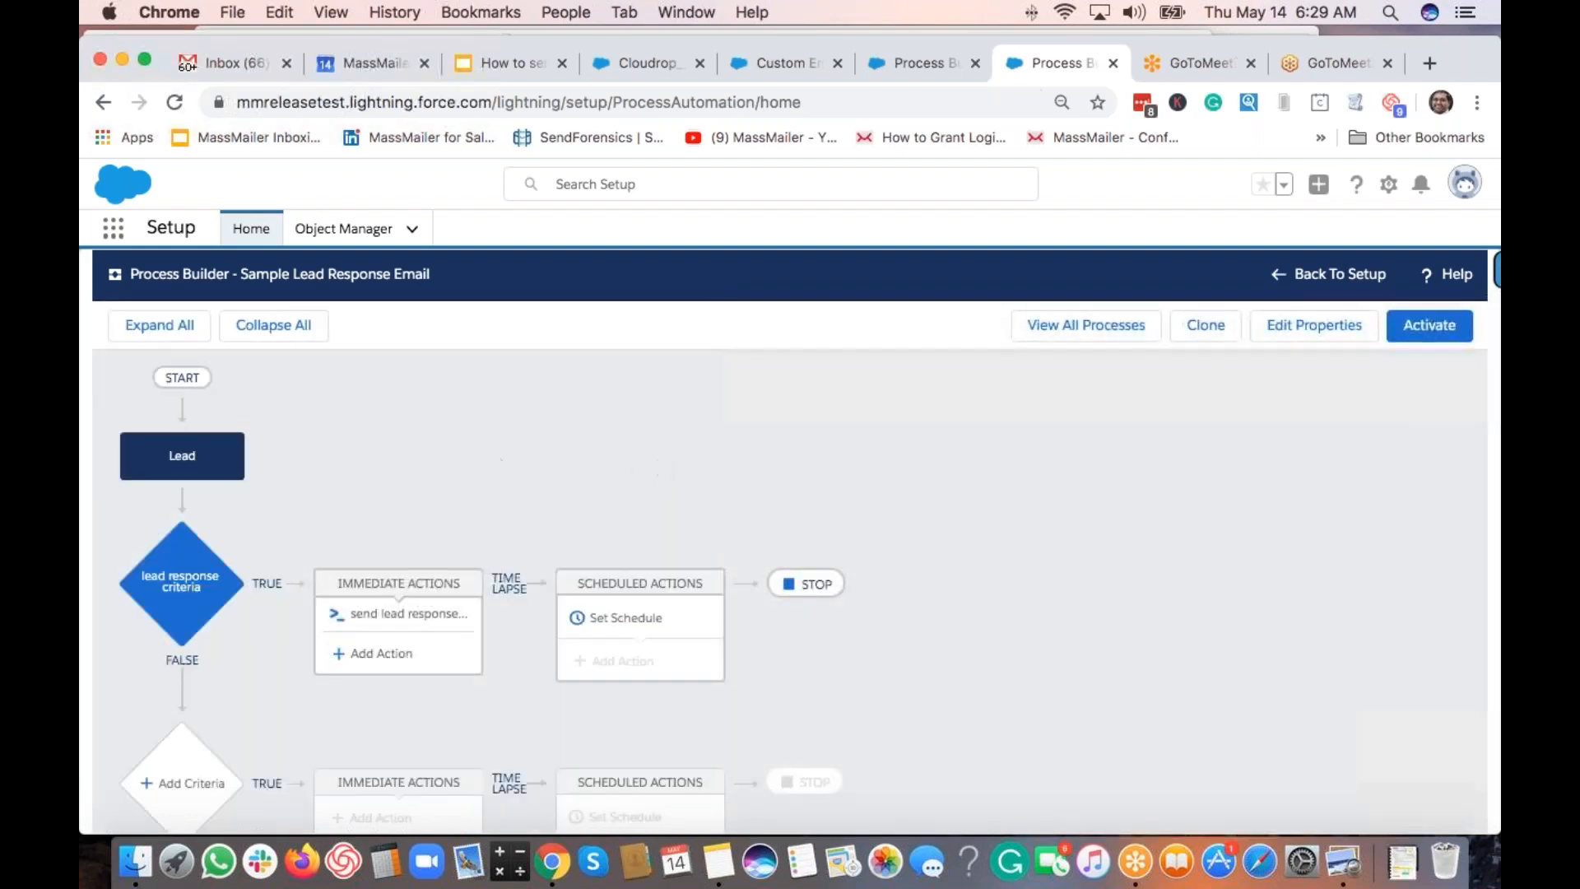
Activate and confirm the Sample Lead Response Email process version.
{"action": "left_click", "coordinate": [1430, 338]}
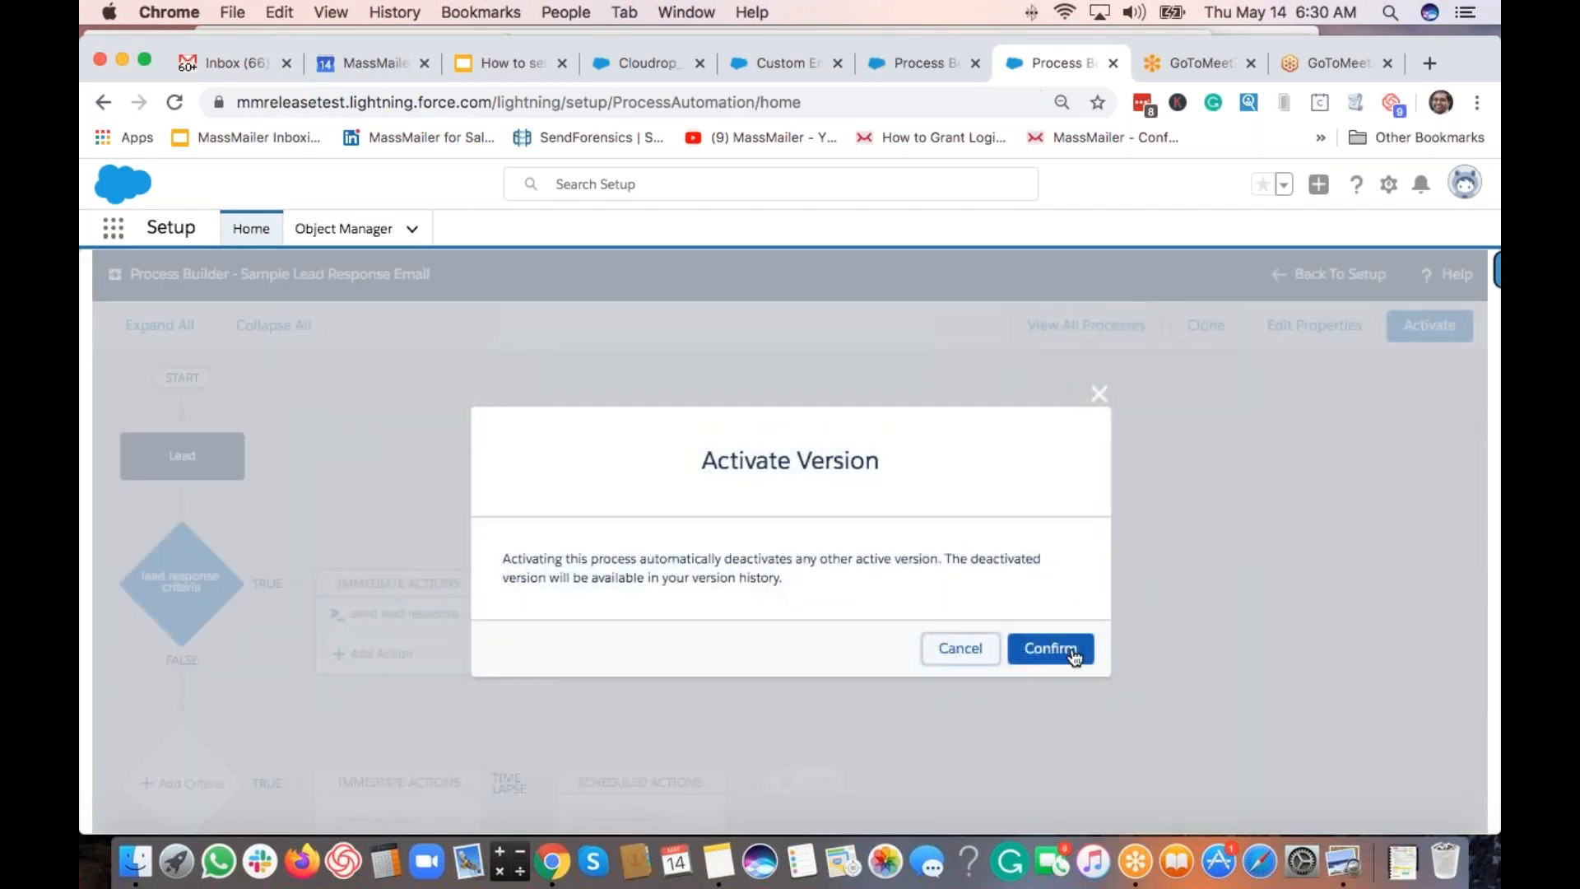
{"action": "left_click", "coordinate": [1072, 650]}
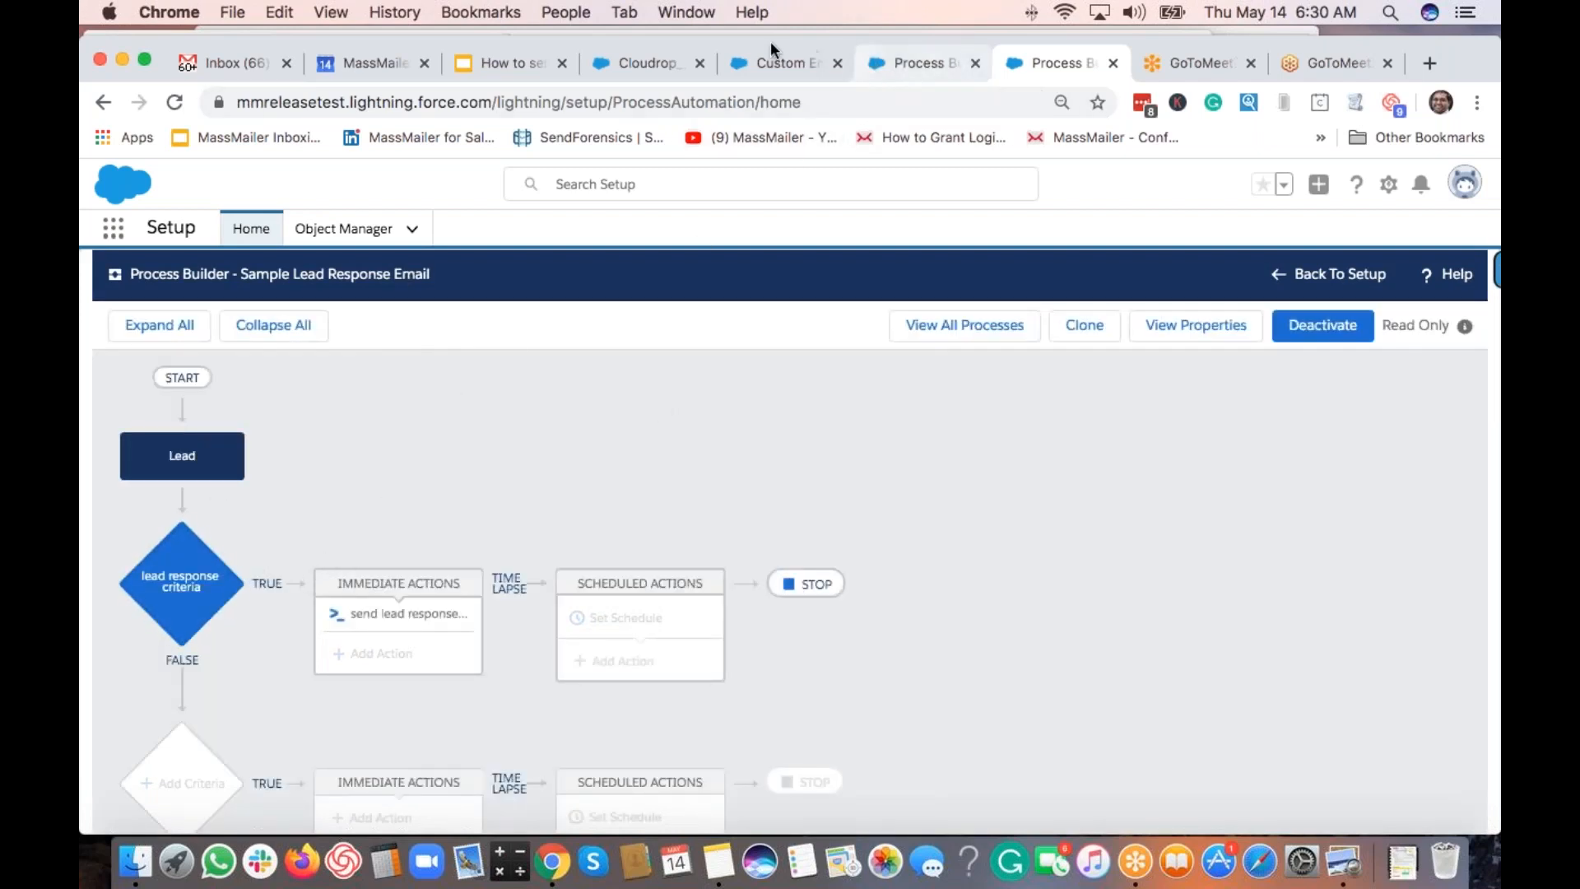
{"action": "left_click", "coordinate": [791, 63]}
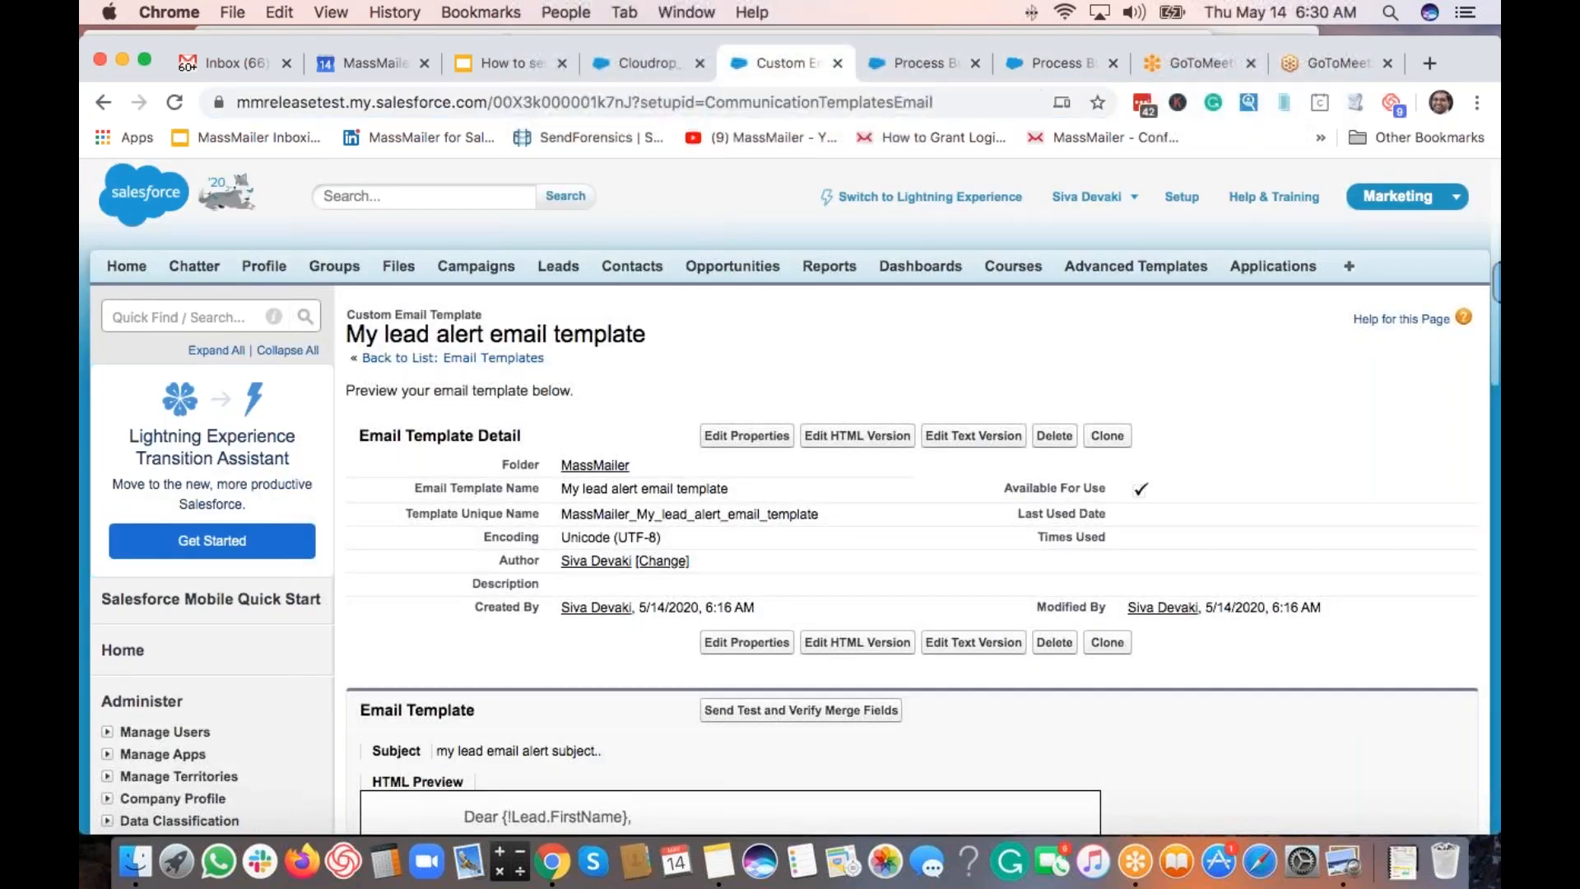
Switch the Leads list to Lightning Experience and start a new lead.
{"action": "left_click", "coordinate": [550, 267]}
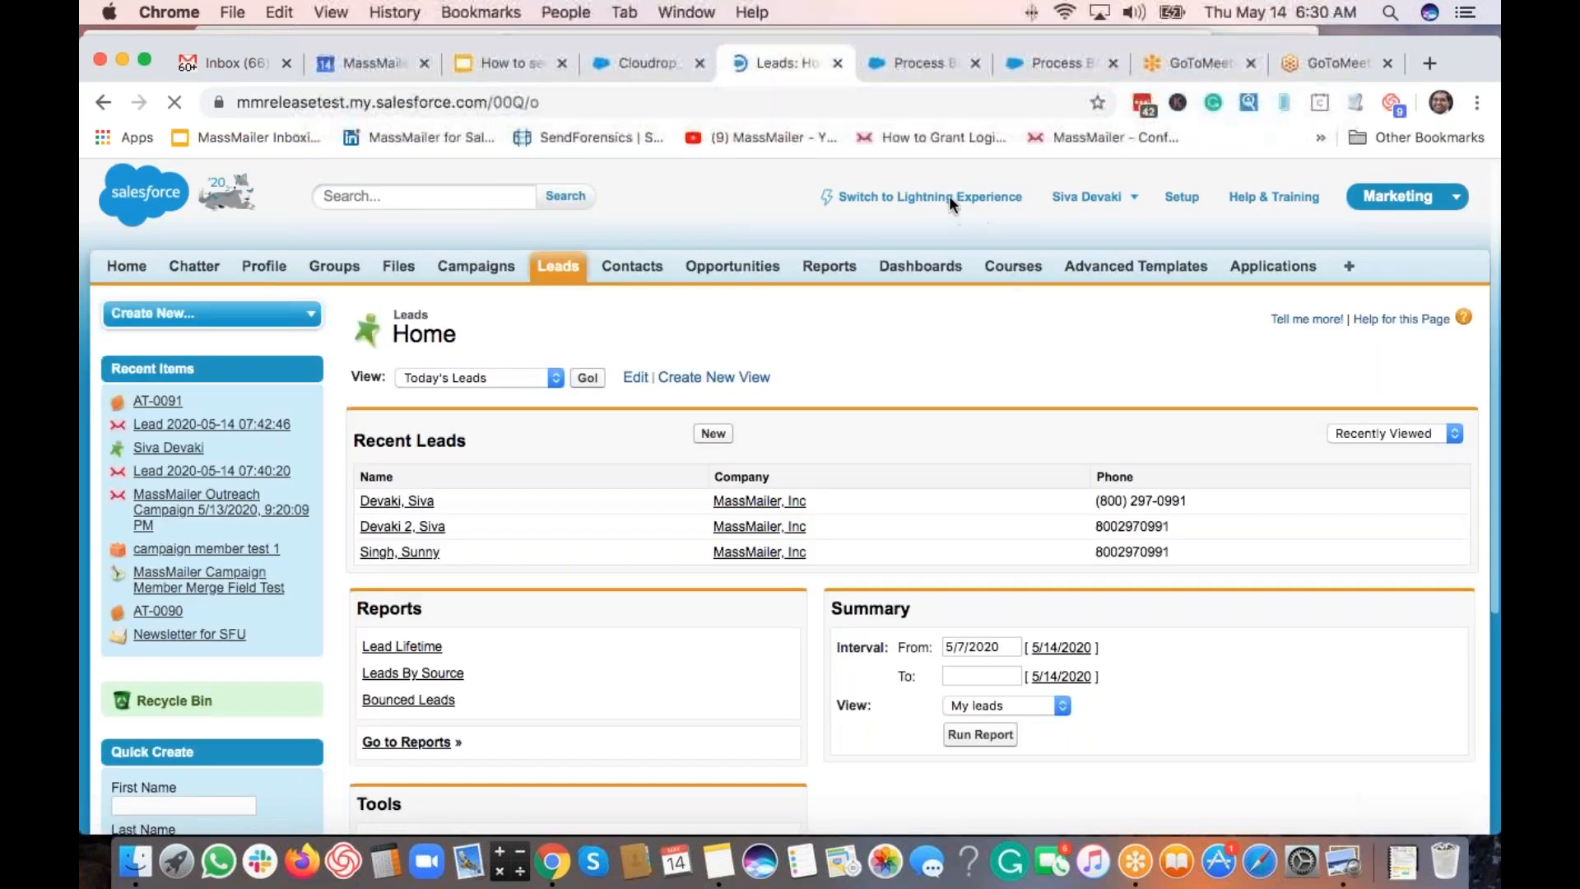
{"action": "left_click", "coordinate": [934, 200]}
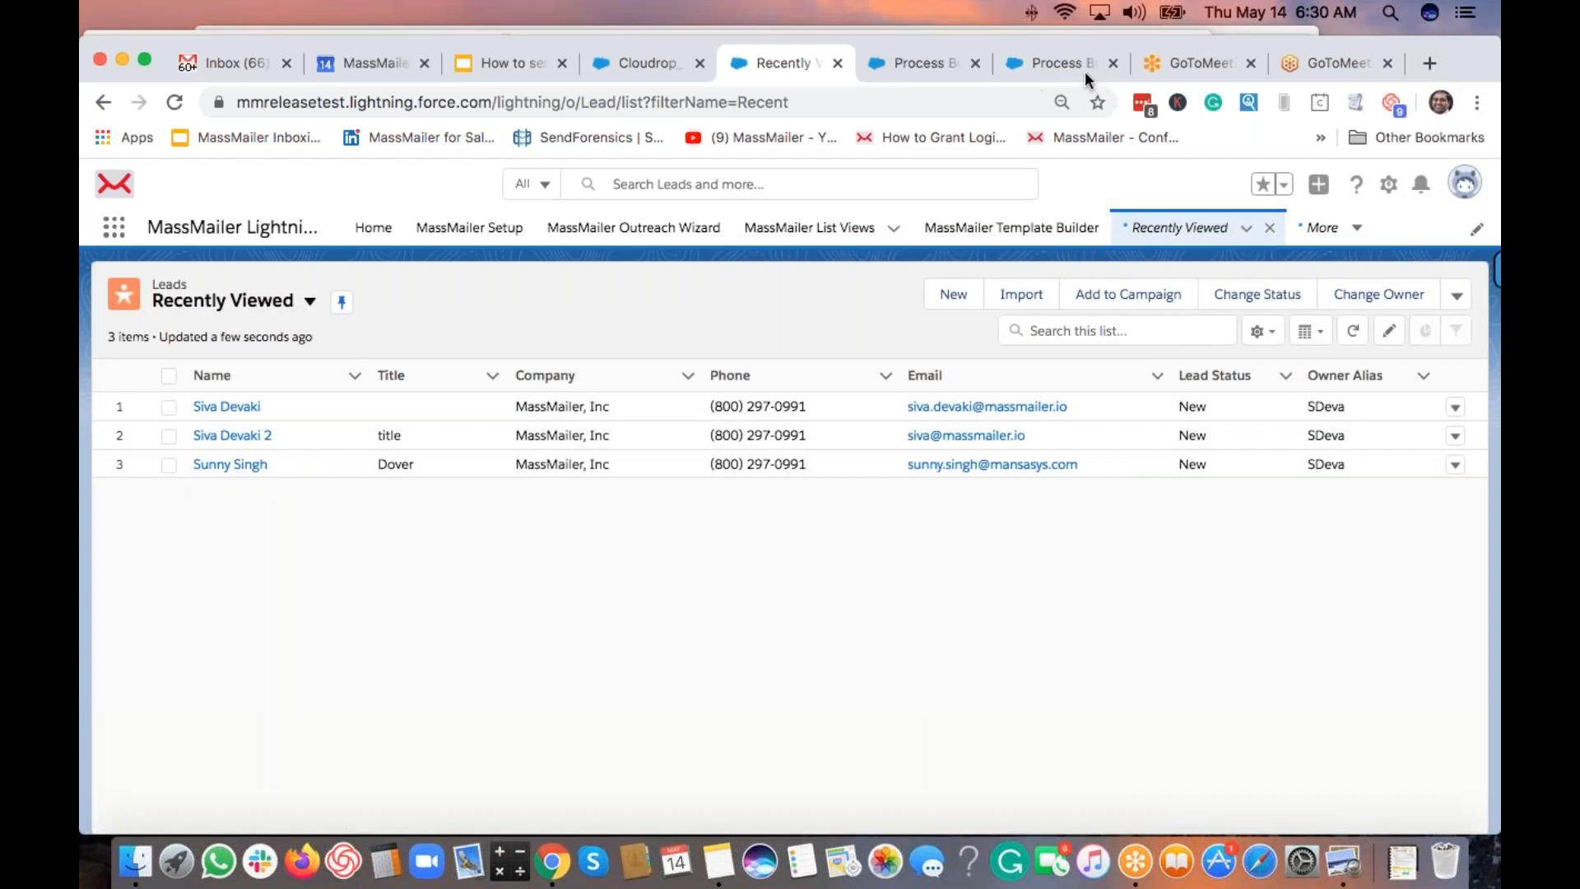
{"action": "left_click", "coordinate": [954, 298]}
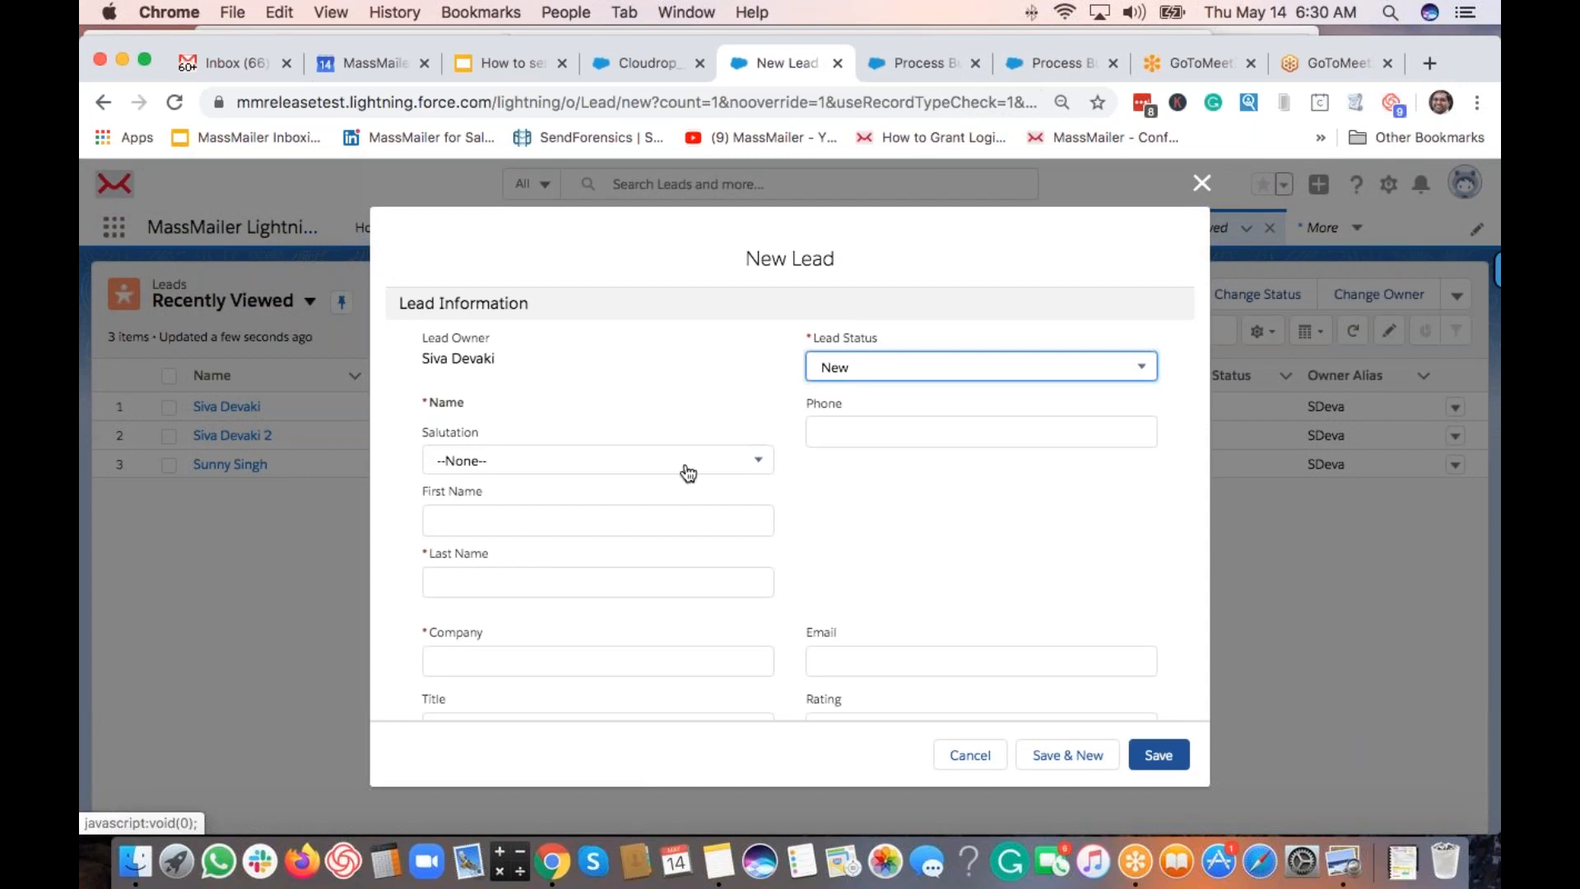
{"action": "left_click", "coordinate": [558, 516]}
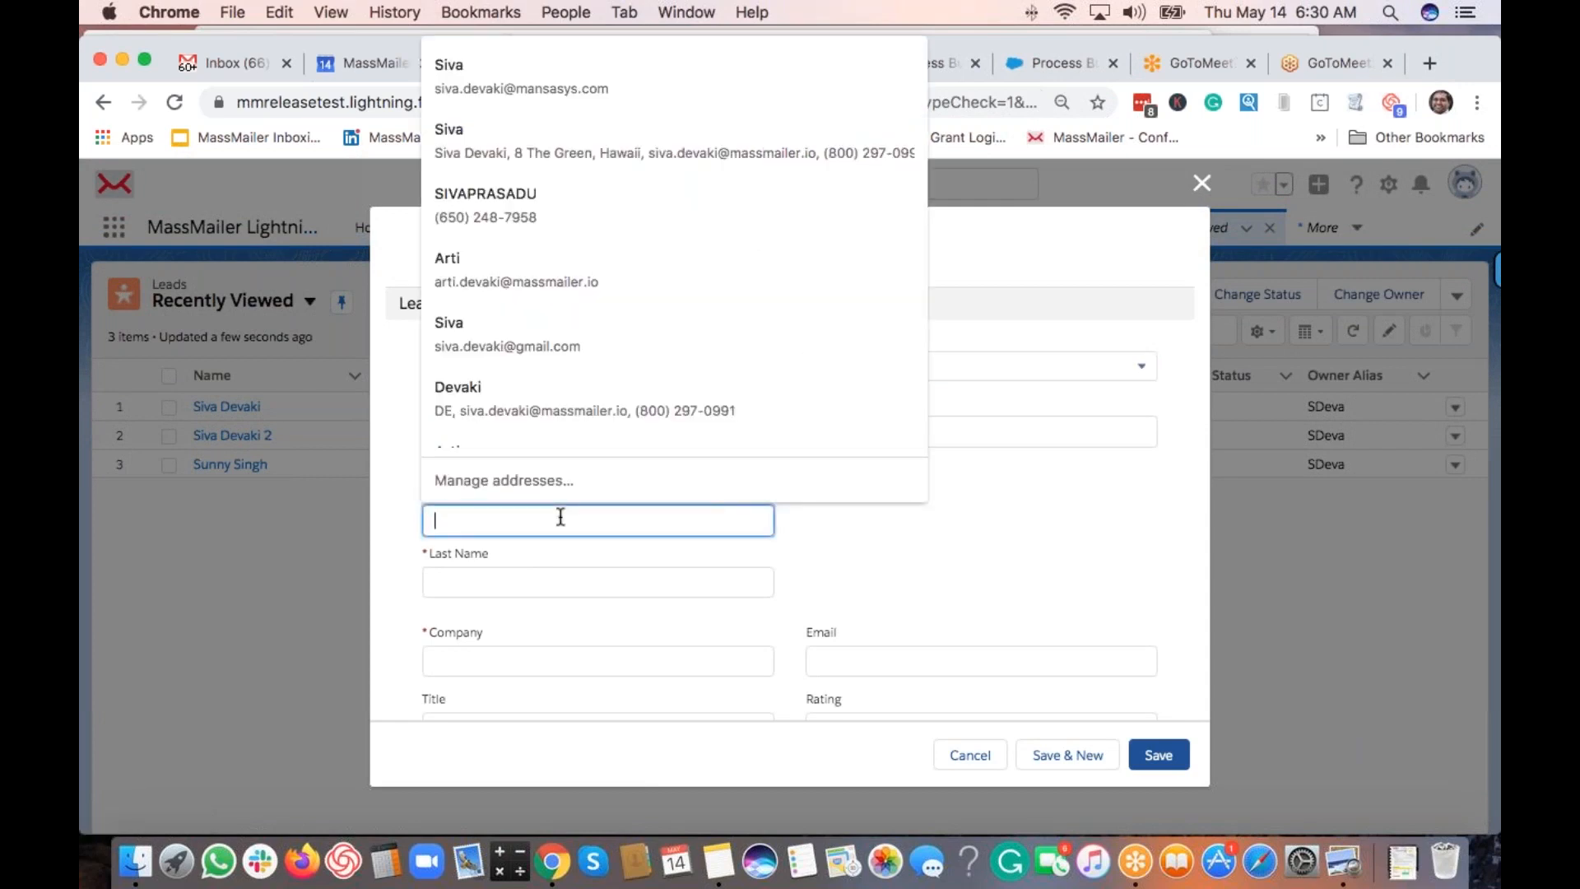
Enter the lead's first and last name, then autofill company MassMailer, Inc with its phone and e-mail.
{"action": "key", "text": "Tab"}
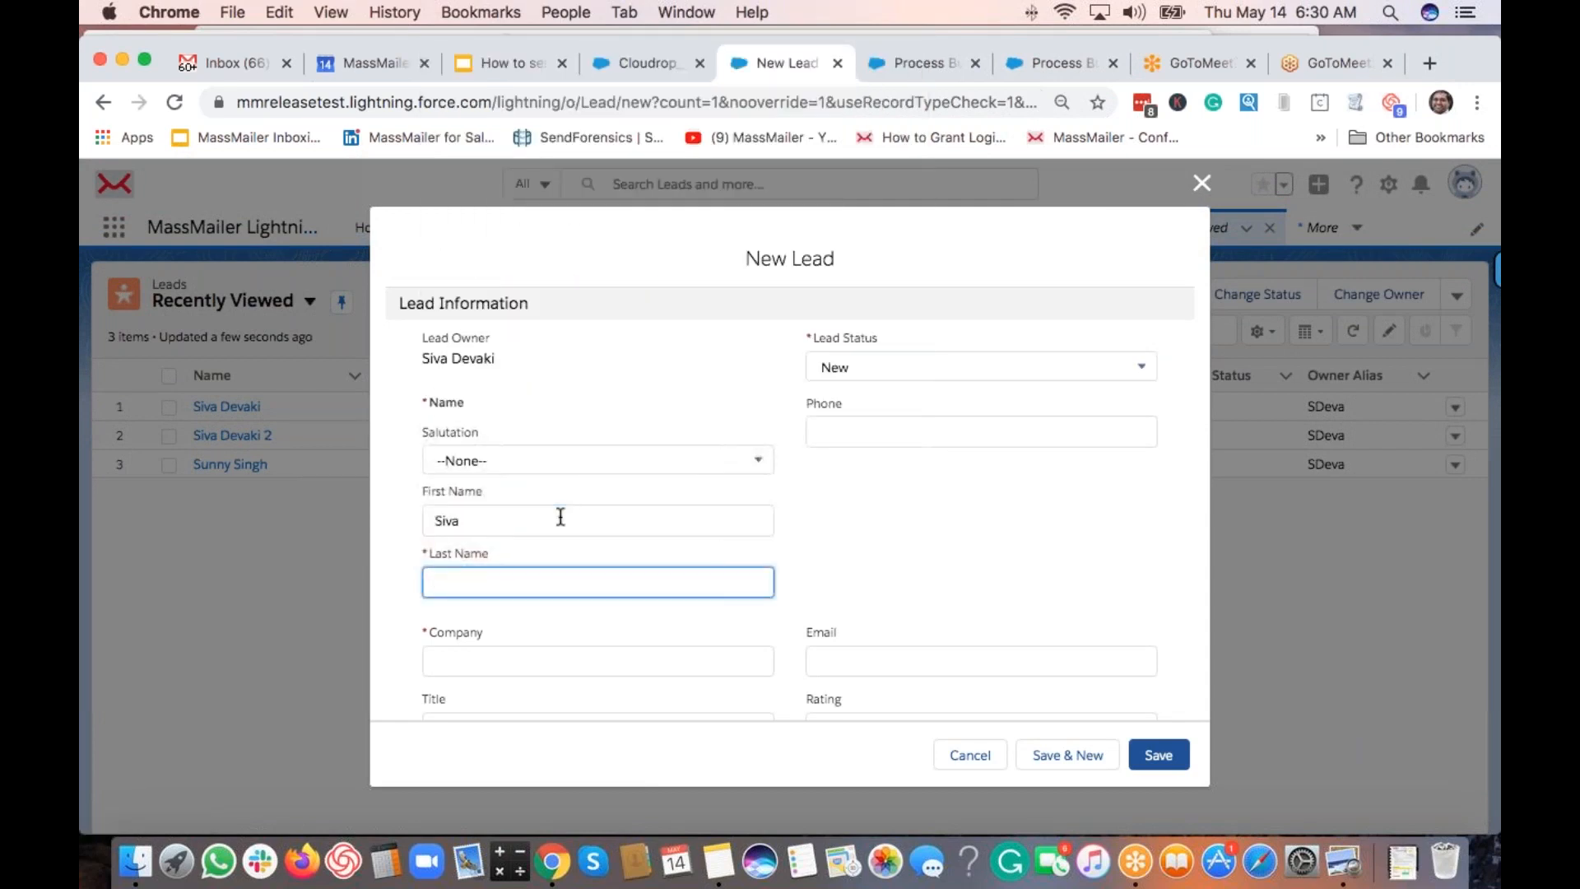
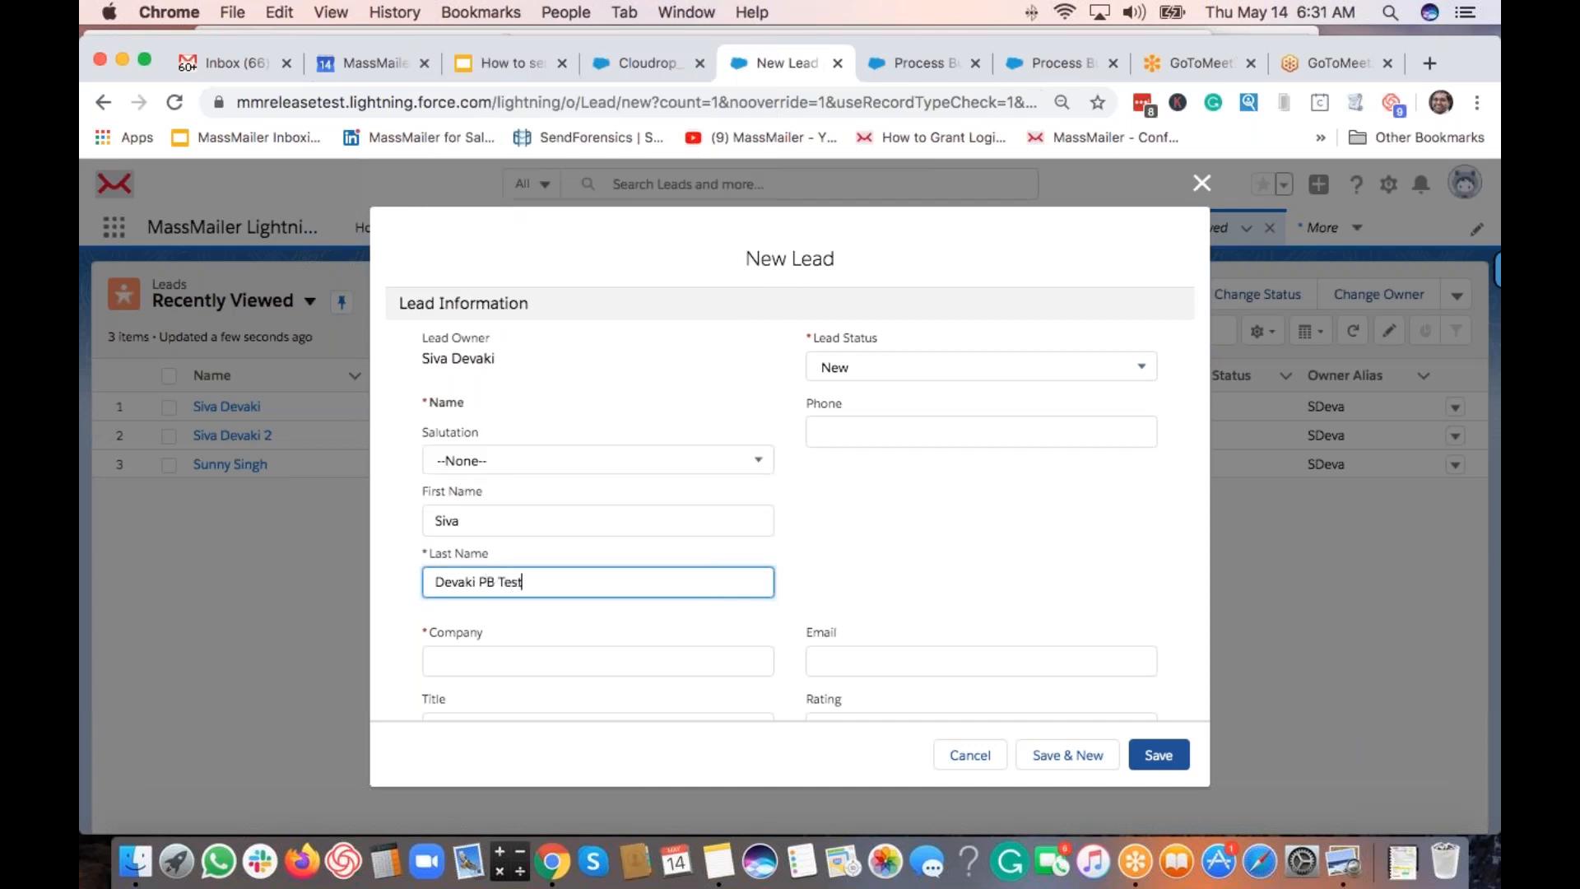
{"action": "key", "text": "Tab"}
{"action": "key", "text": "Tab"}
{"action": "type", "text": "Ma"}
{"action": "key", "text": "Down"}
{"action": "key", "text": "Return"}
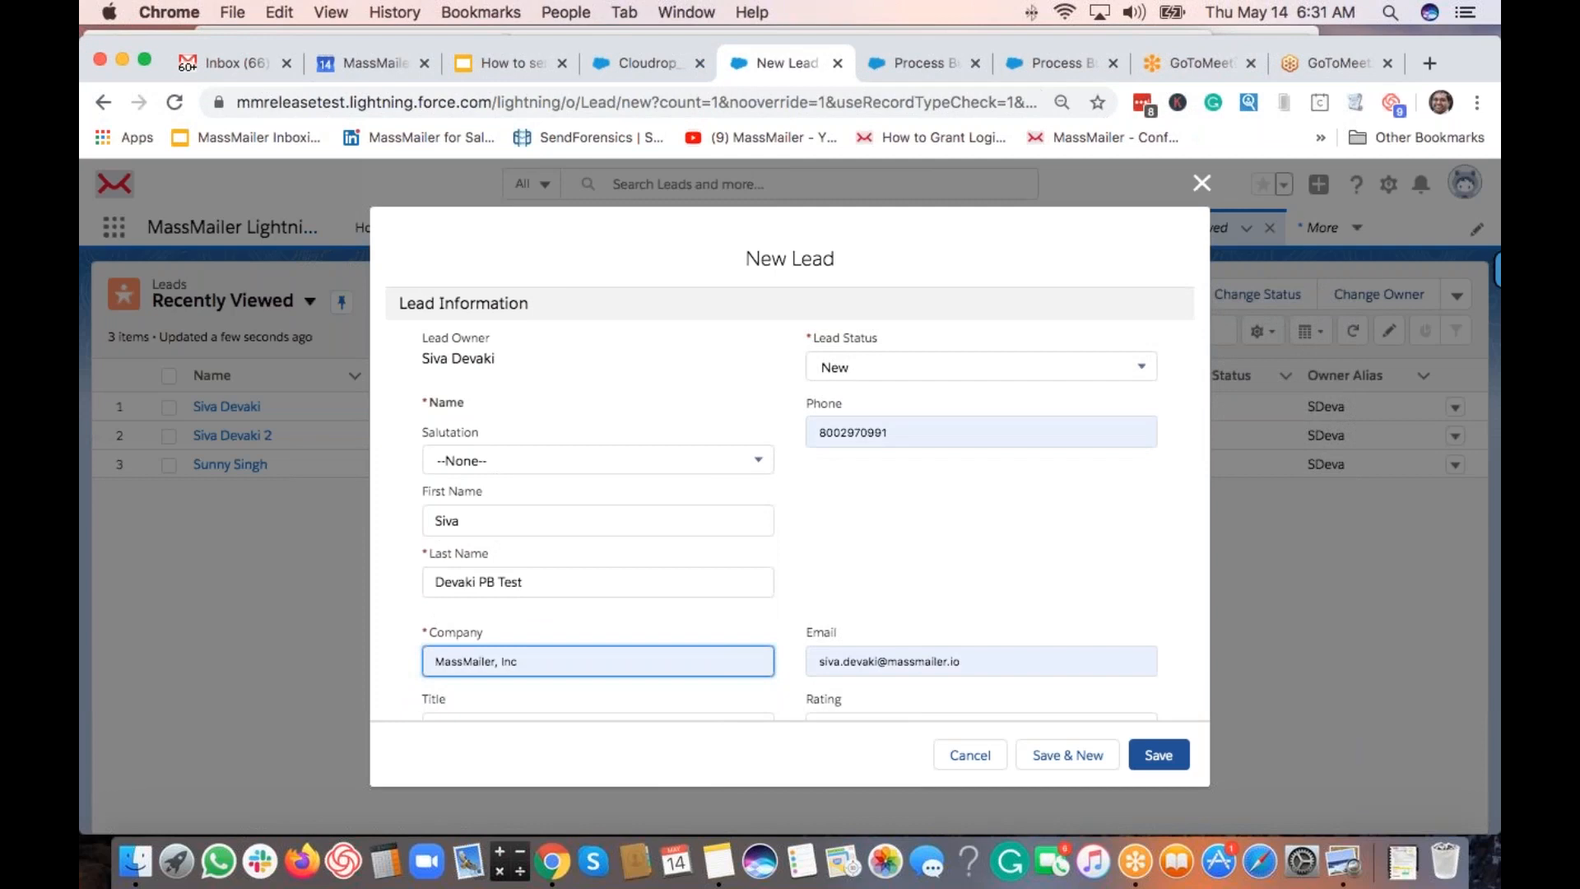
{"action": "key", "text": "Tab"}
Set Lead Source to Web and save the new lead.
{"action": "scroll", "coordinate": [873, 591], "scroll_direction": "down", "scroll_amount": 5}
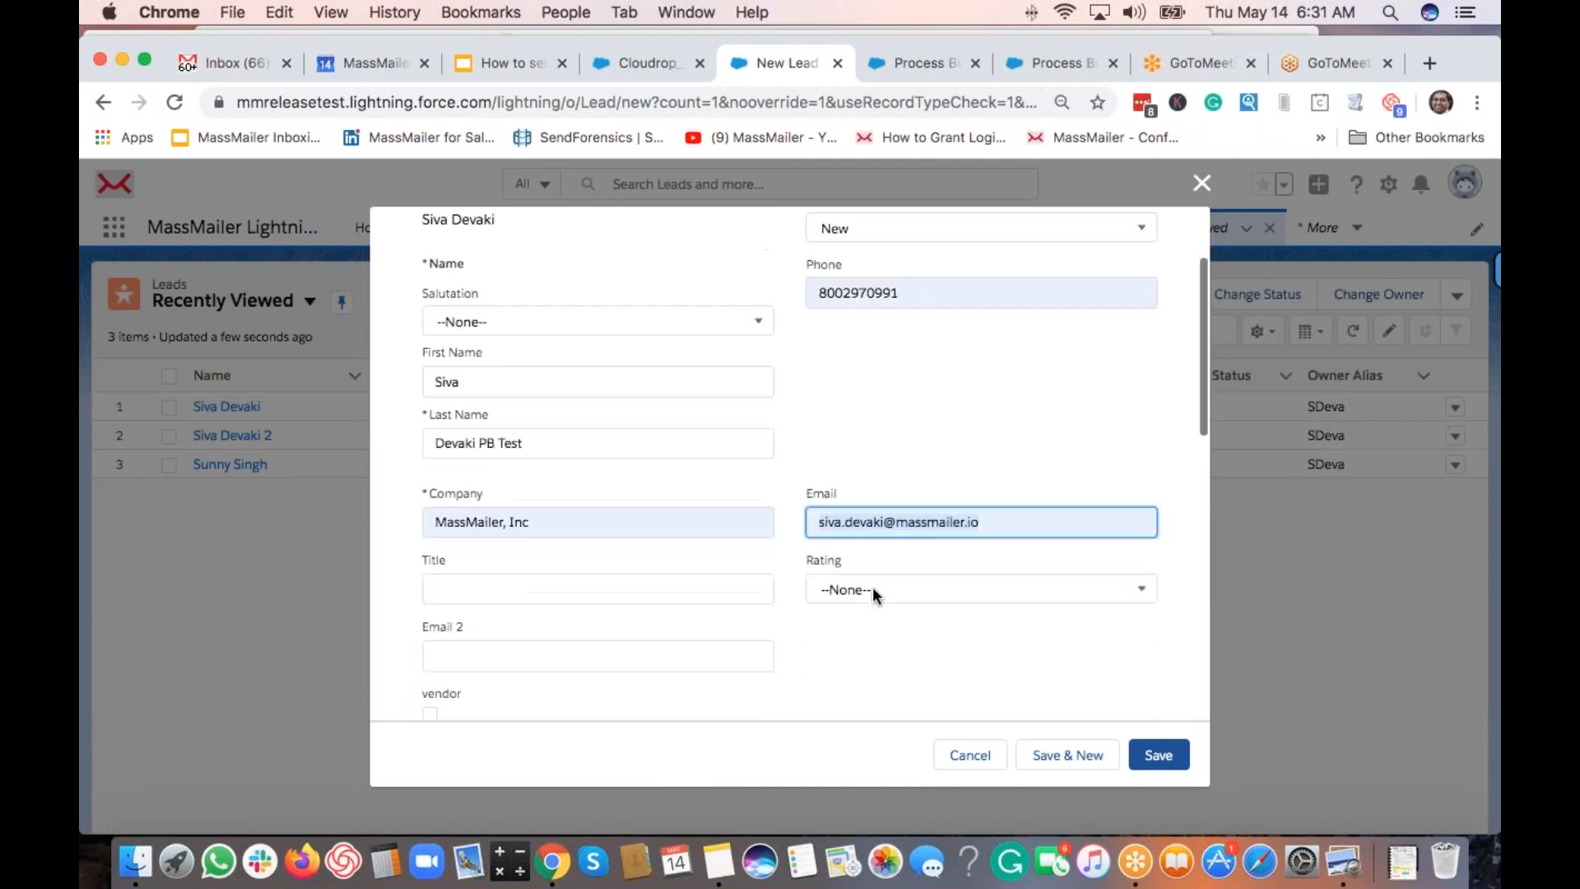
{"action": "scroll", "coordinate": [872, 589], "scroll_direction": "down", "scroll_amount": 5}
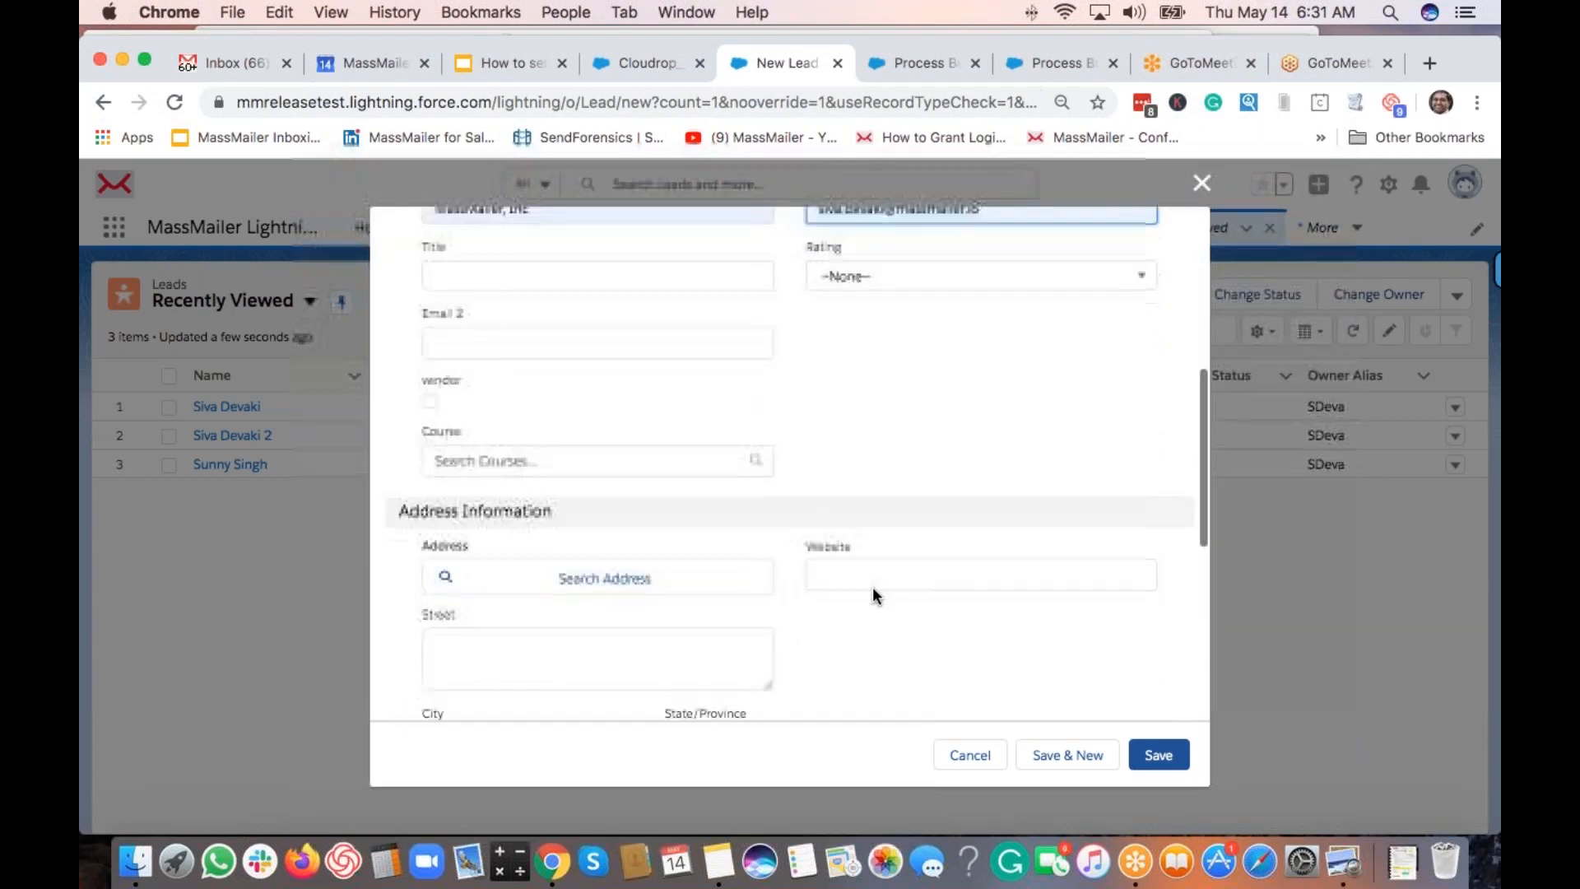
{"action": "scroll", "coordinate": [873, 593], "scroll_direction": "down", "scroll_amount": 3}
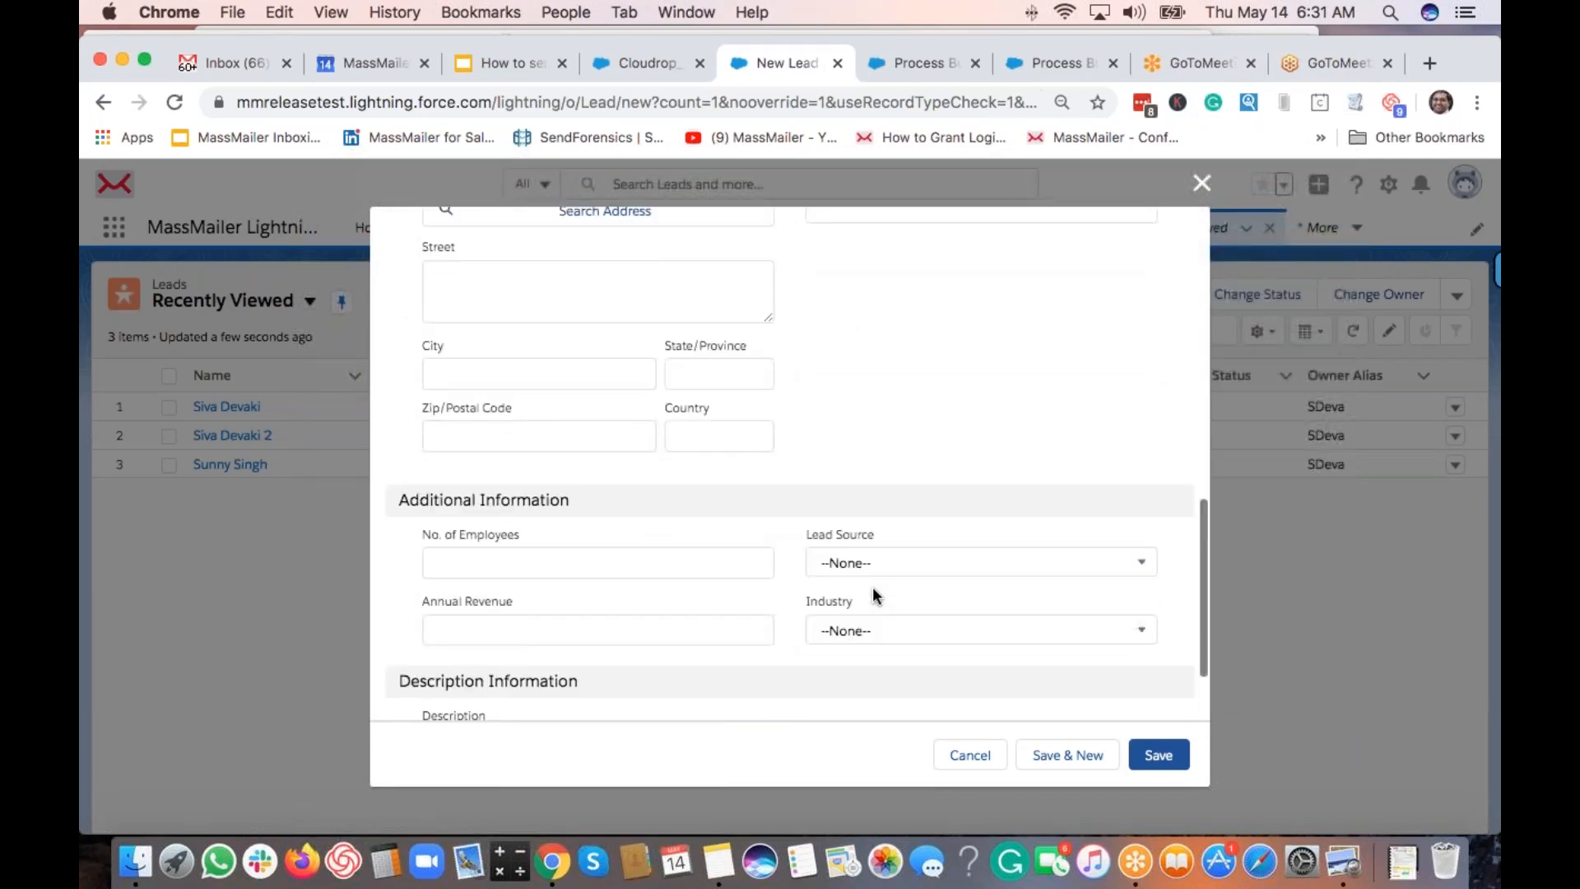
{"action": "scroll", "coordinate": [873, 592], "scroll_direction": "up", "scroll_amount": 8}
{"action": "scroll", "coordinate": [872, 585], "scroll_direction": "up", "scroll_amount": 2}
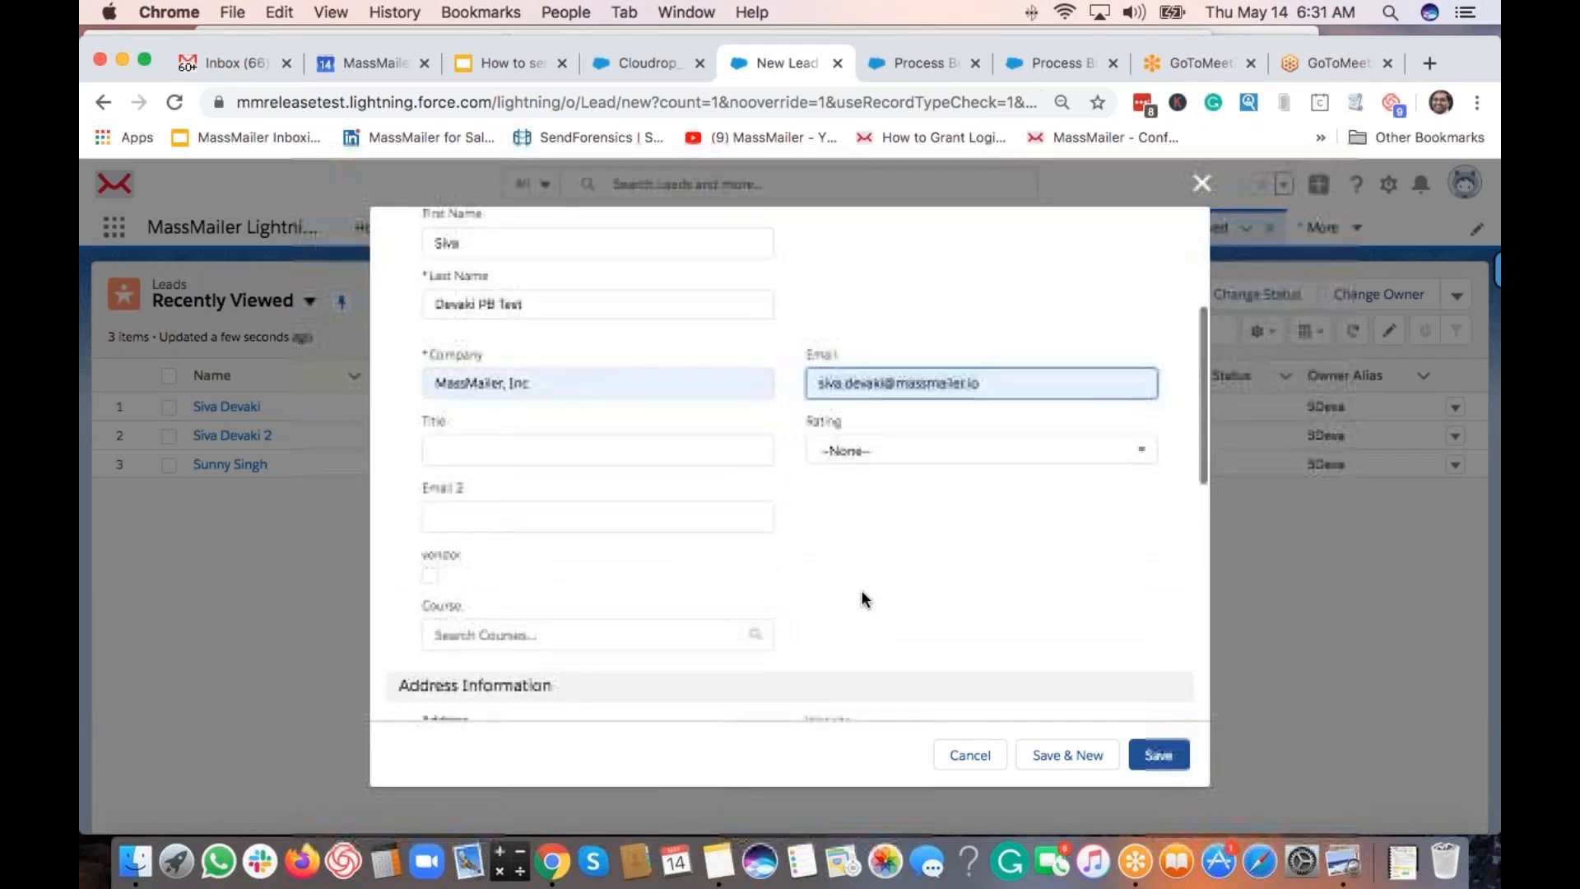
{"action": "scroll", "coordinate": [865, 587], "scroll_direction": "up", "scroll_amount": 6}
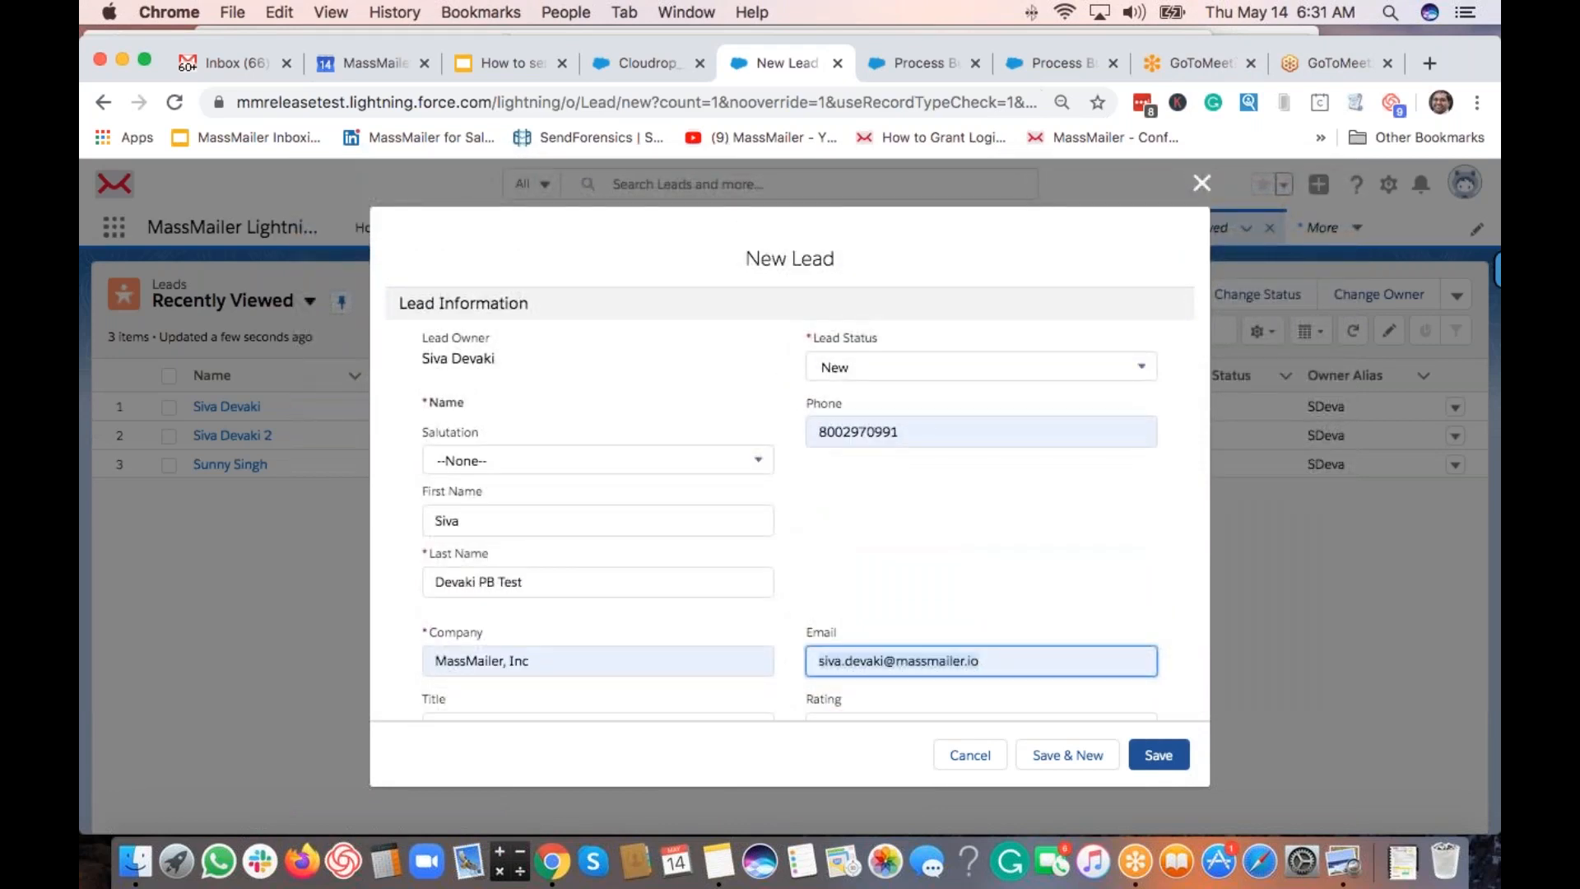
{"action": "scroll", "coordinate": [797, 462], "scroll_direction": "down", "scroll_amount": 3}
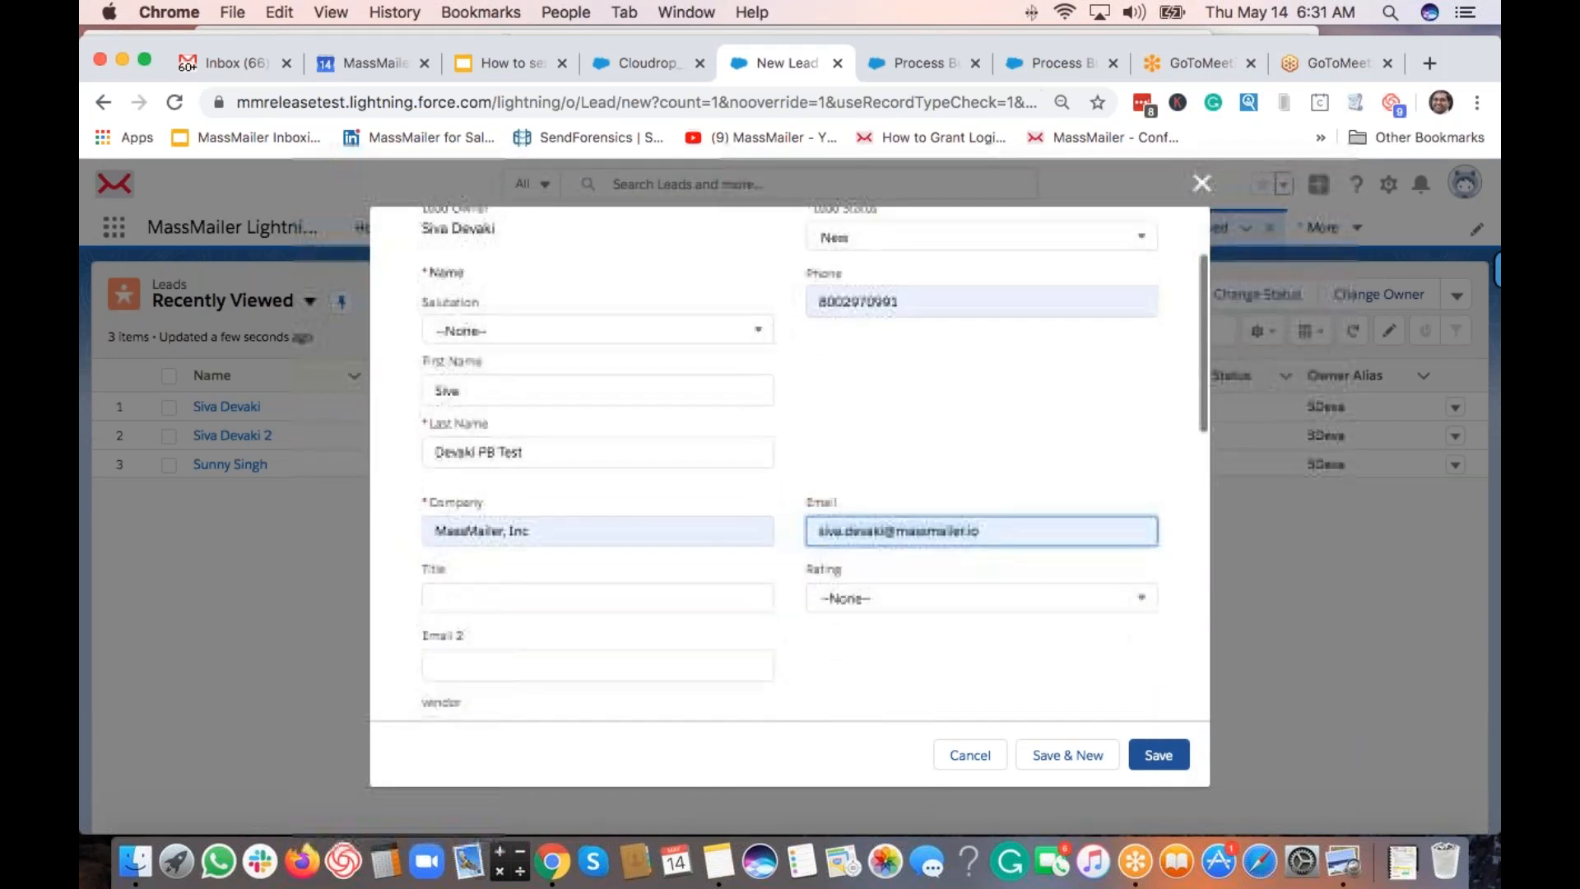
{"action": "scroll", "coordinate": [858, 575], "scroll_direction": "down", "scroll_amount": 7}
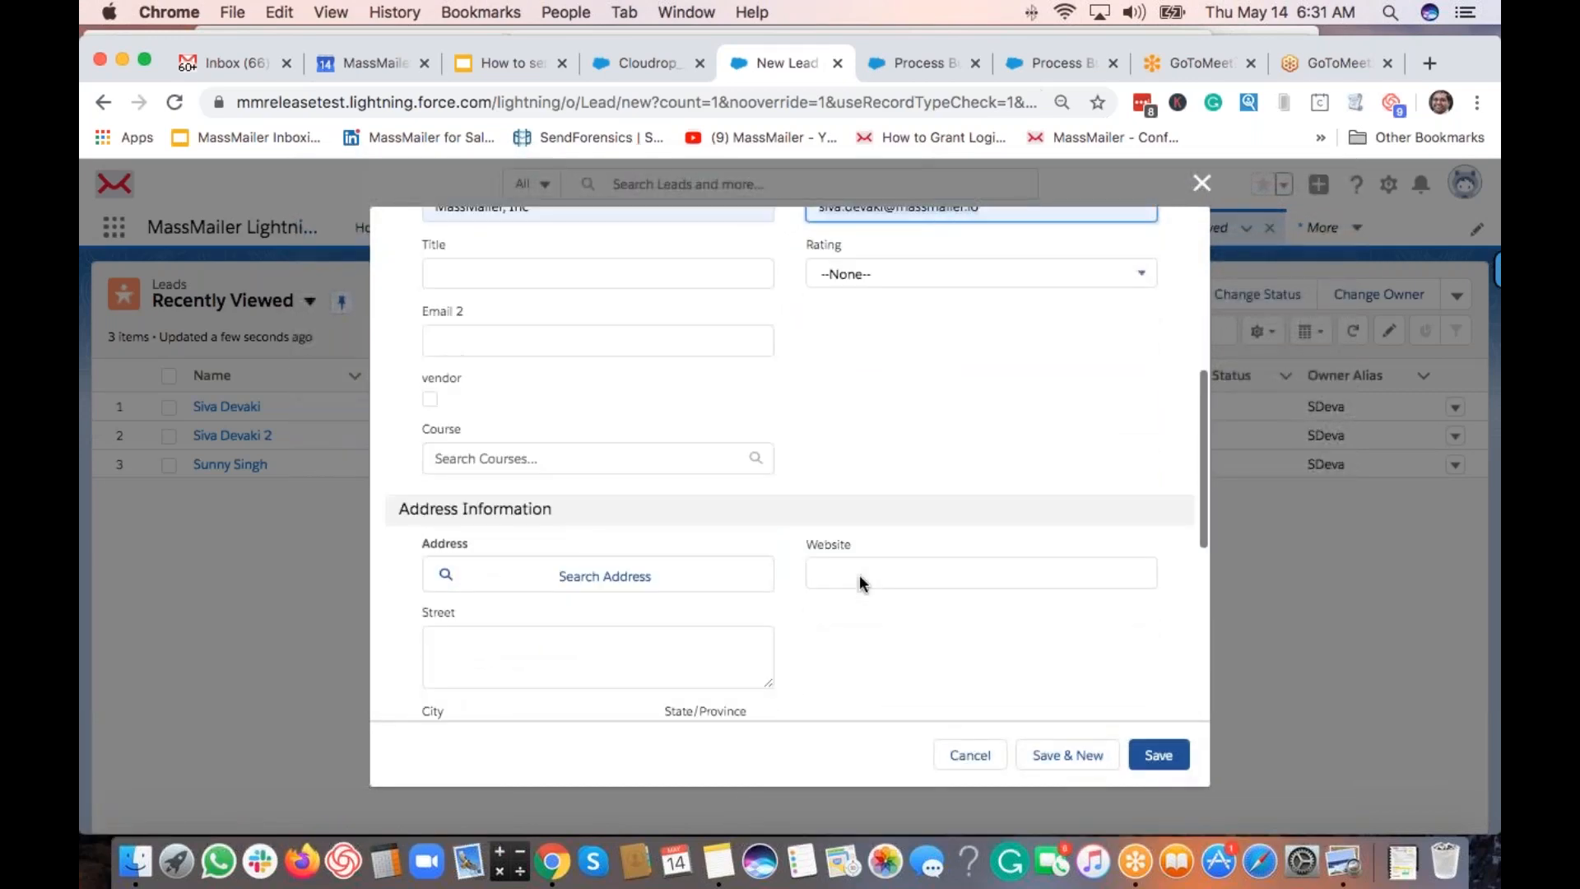
{"action": "scroll", "coordinate": [861, 574], "scroll_direction": "down", "scroll_amount": 4}
{"action": "scroll", "coordinate": [860, 568], "scroll_direction": "down", "scroll_amount": 6}
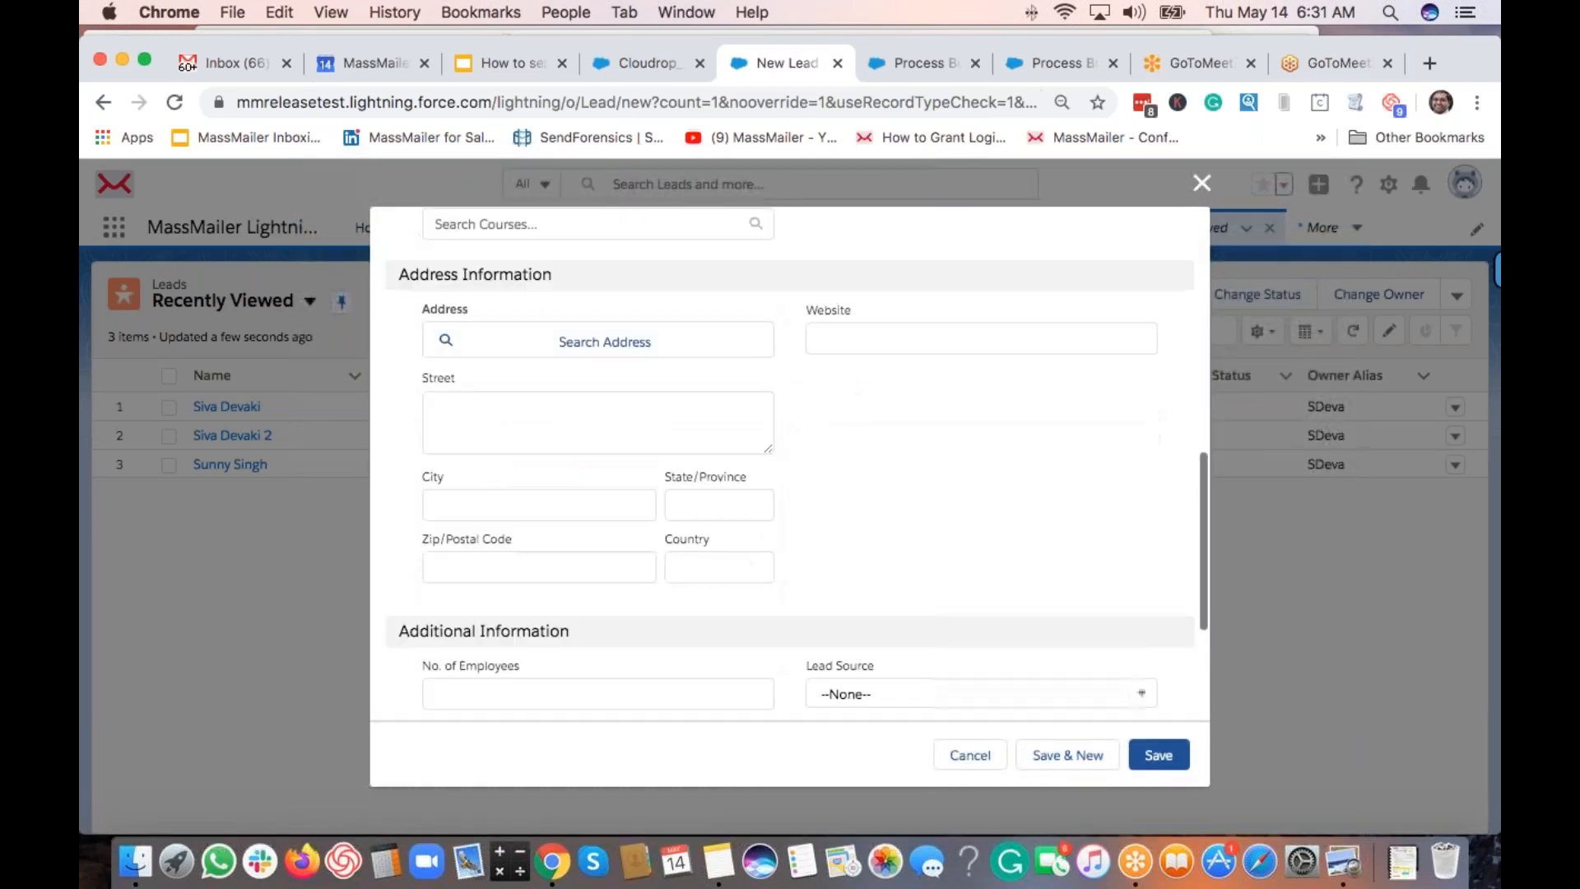
{"action": "scroll", "coordinate": [852, 558], "scroll_direction": "down", "scroll_amount": 2}
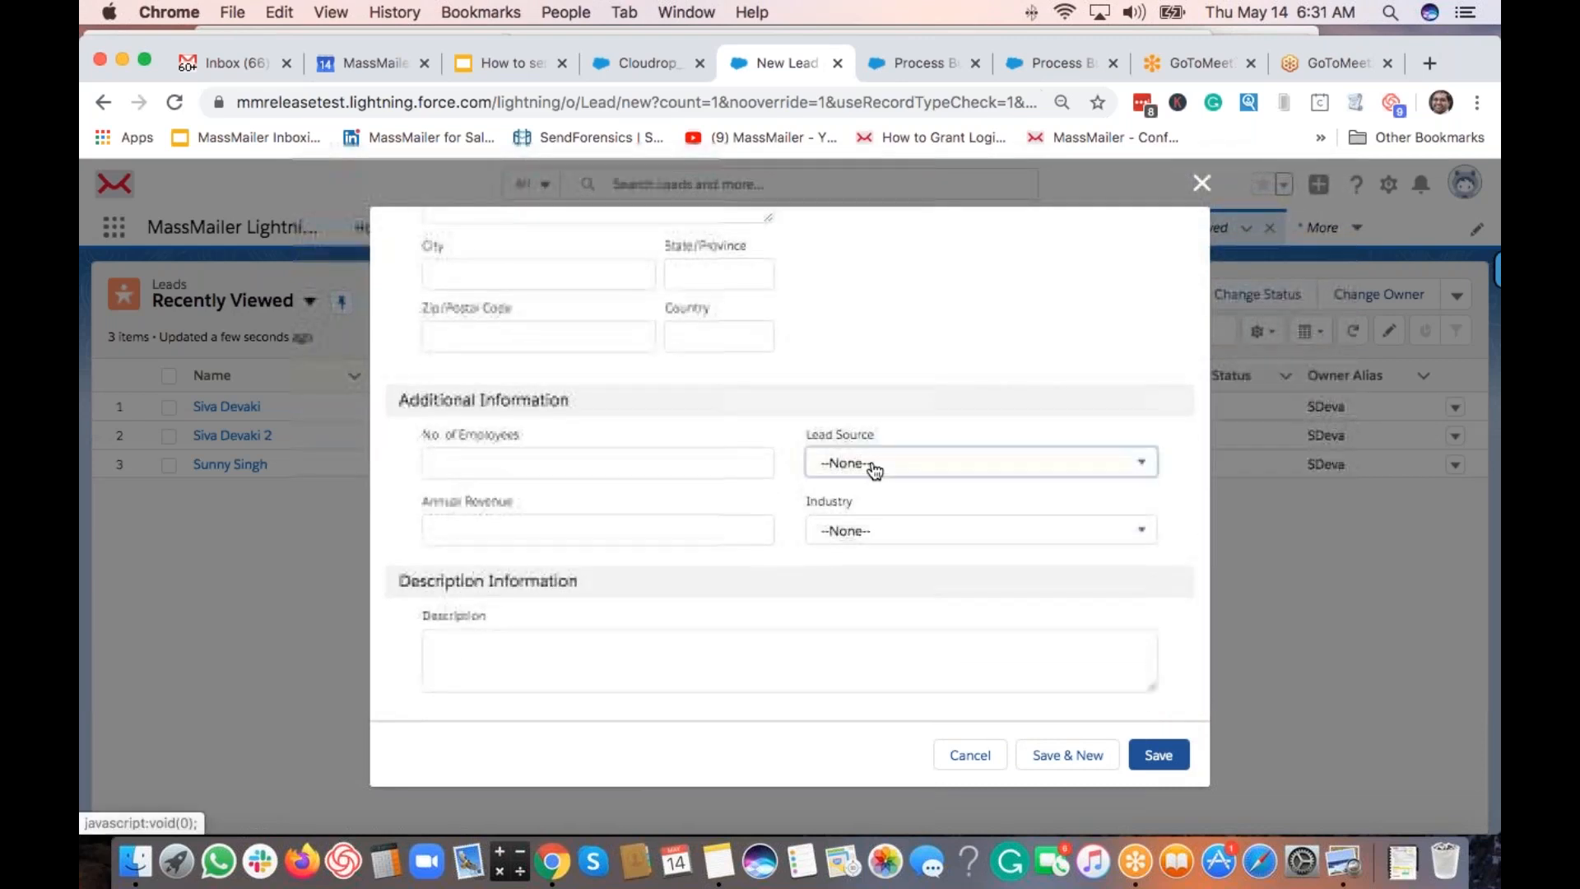
{"action": "left_click", "coordinate": [922, 465]}
{"action": "scroll", "coordinate": [910, 604], "scroll_direction": "down", "scroll_amount": 2}
{"action": "scroll", "coordinate": [906, 609], "scroll_direction": "down", "scroll_amount": 2}
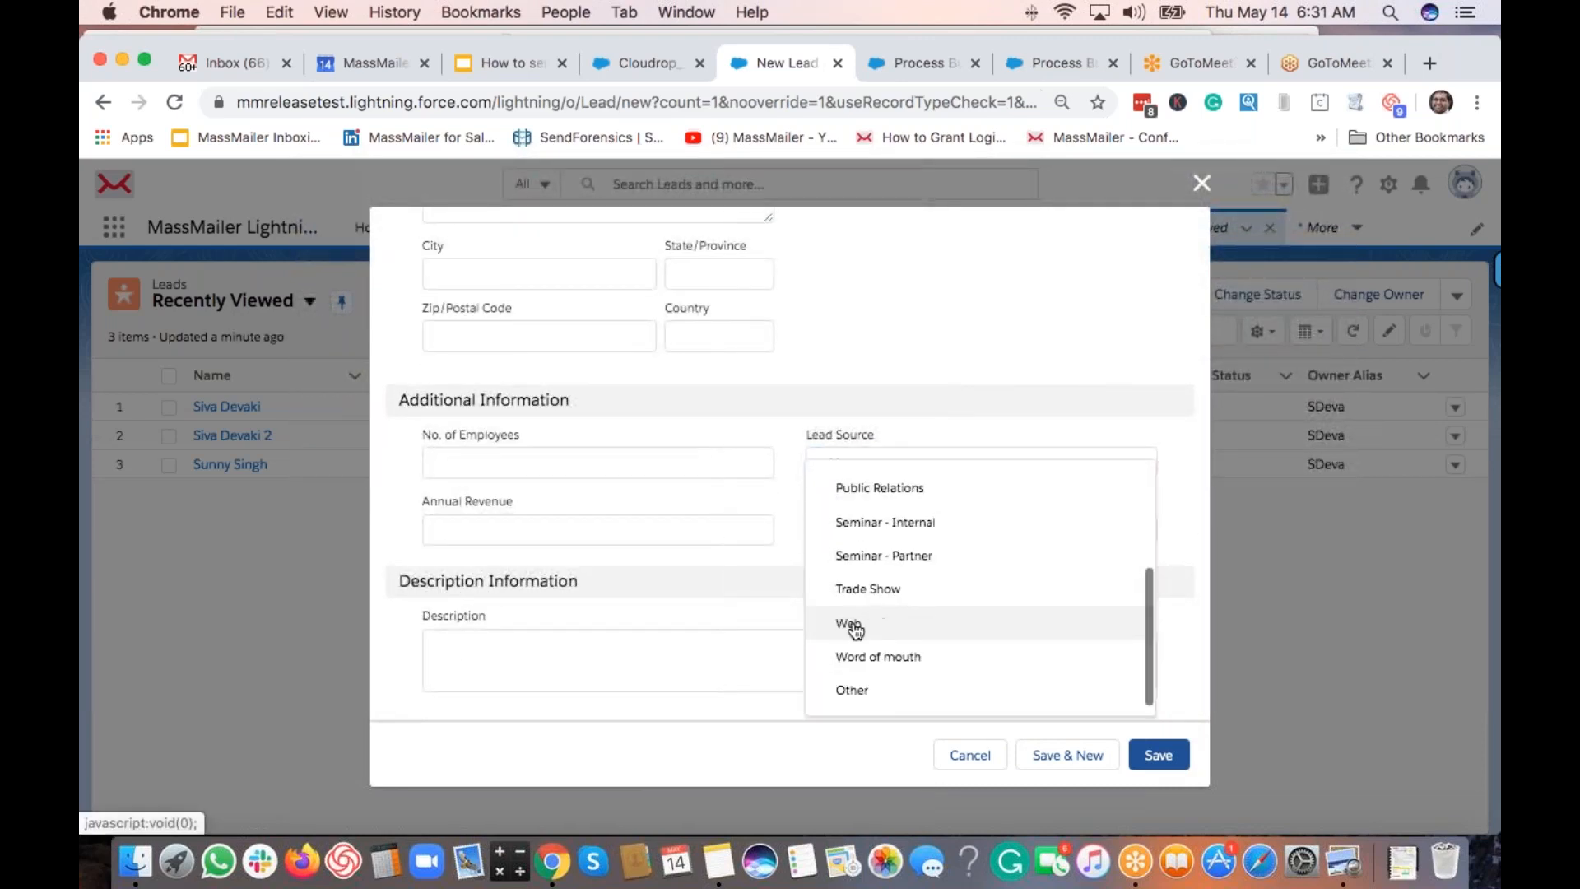
{"action": "left_click", "coordinate": [849, 624]}
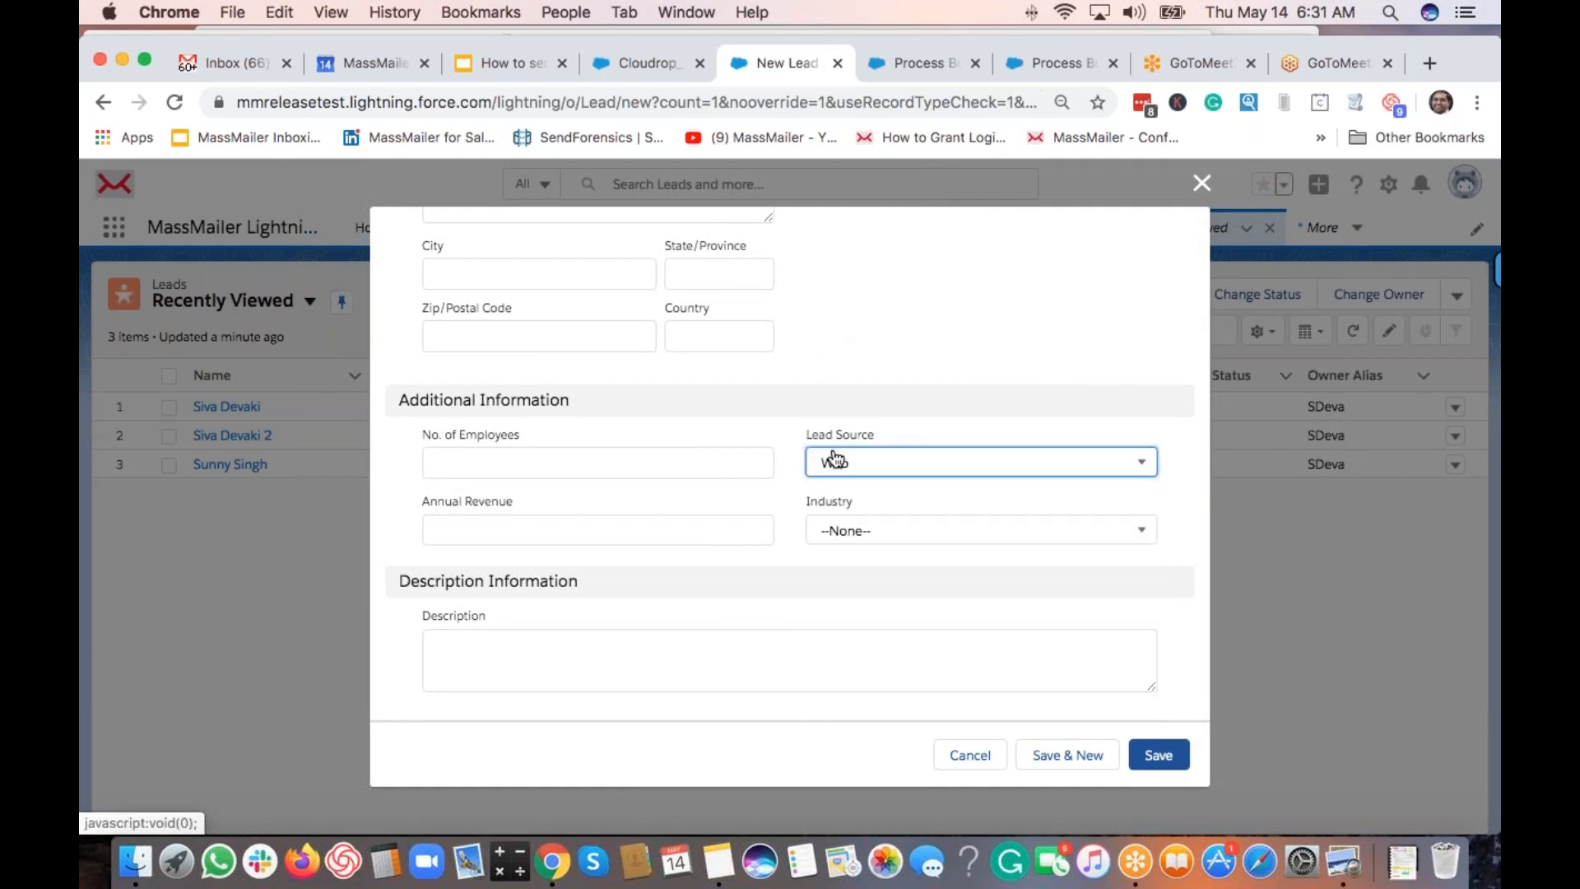
{"action": "left_click", "coordinate": [839, 347]}
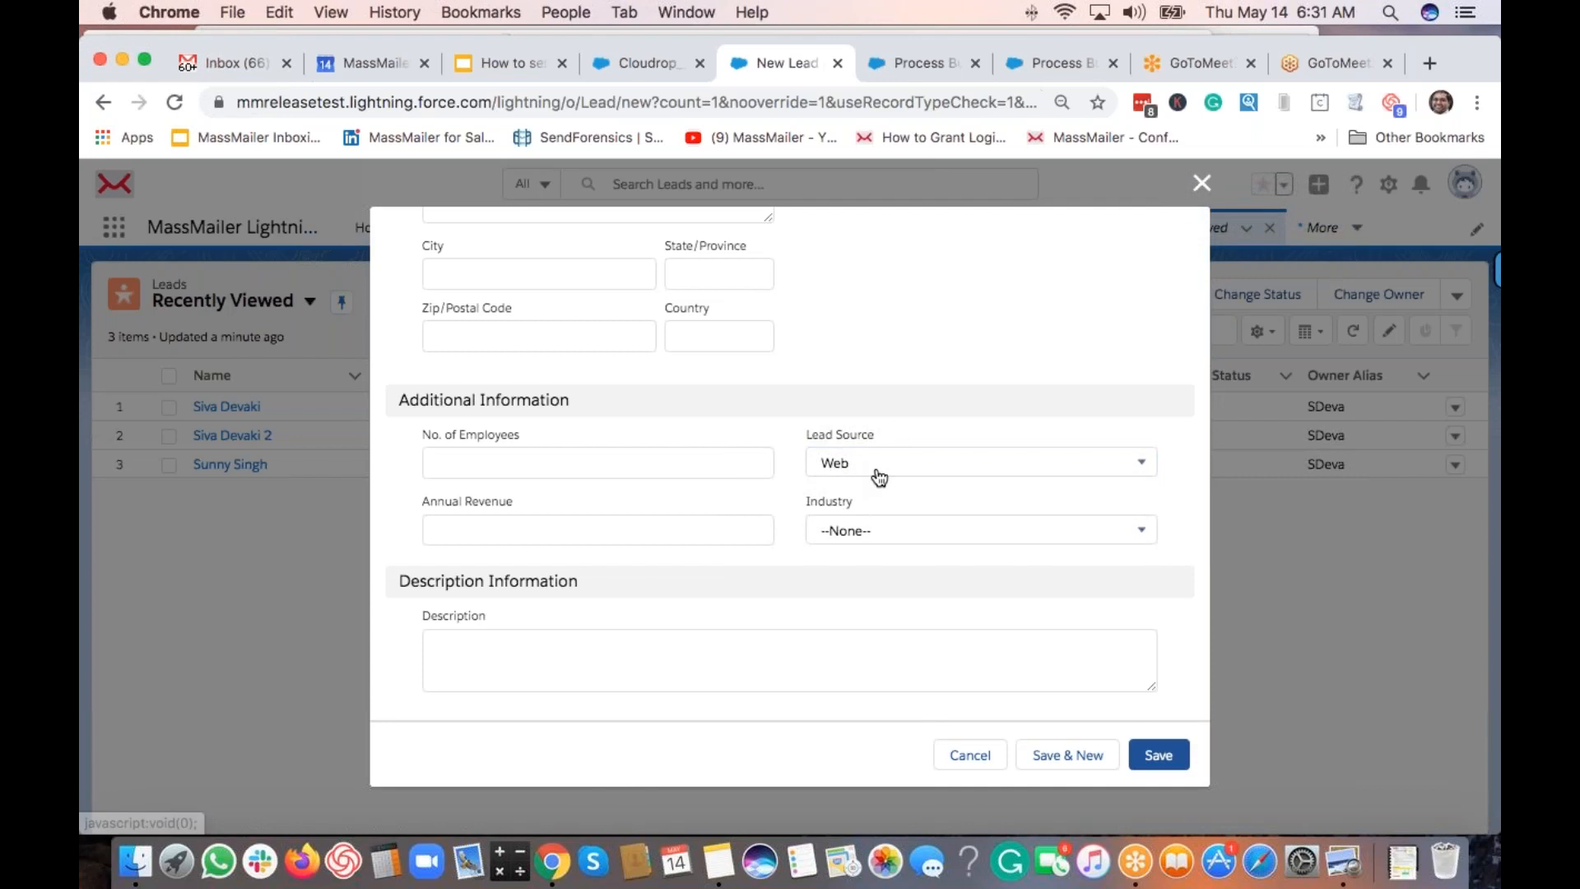
{"action": "scroll", "coordinate": [911, 344], "scroll_direction": "up", "scroll_amount": 5}
{"action": "scroll", "coordinate": [911, 347], "scroll_direction": "up", "scroll_amount": 8}
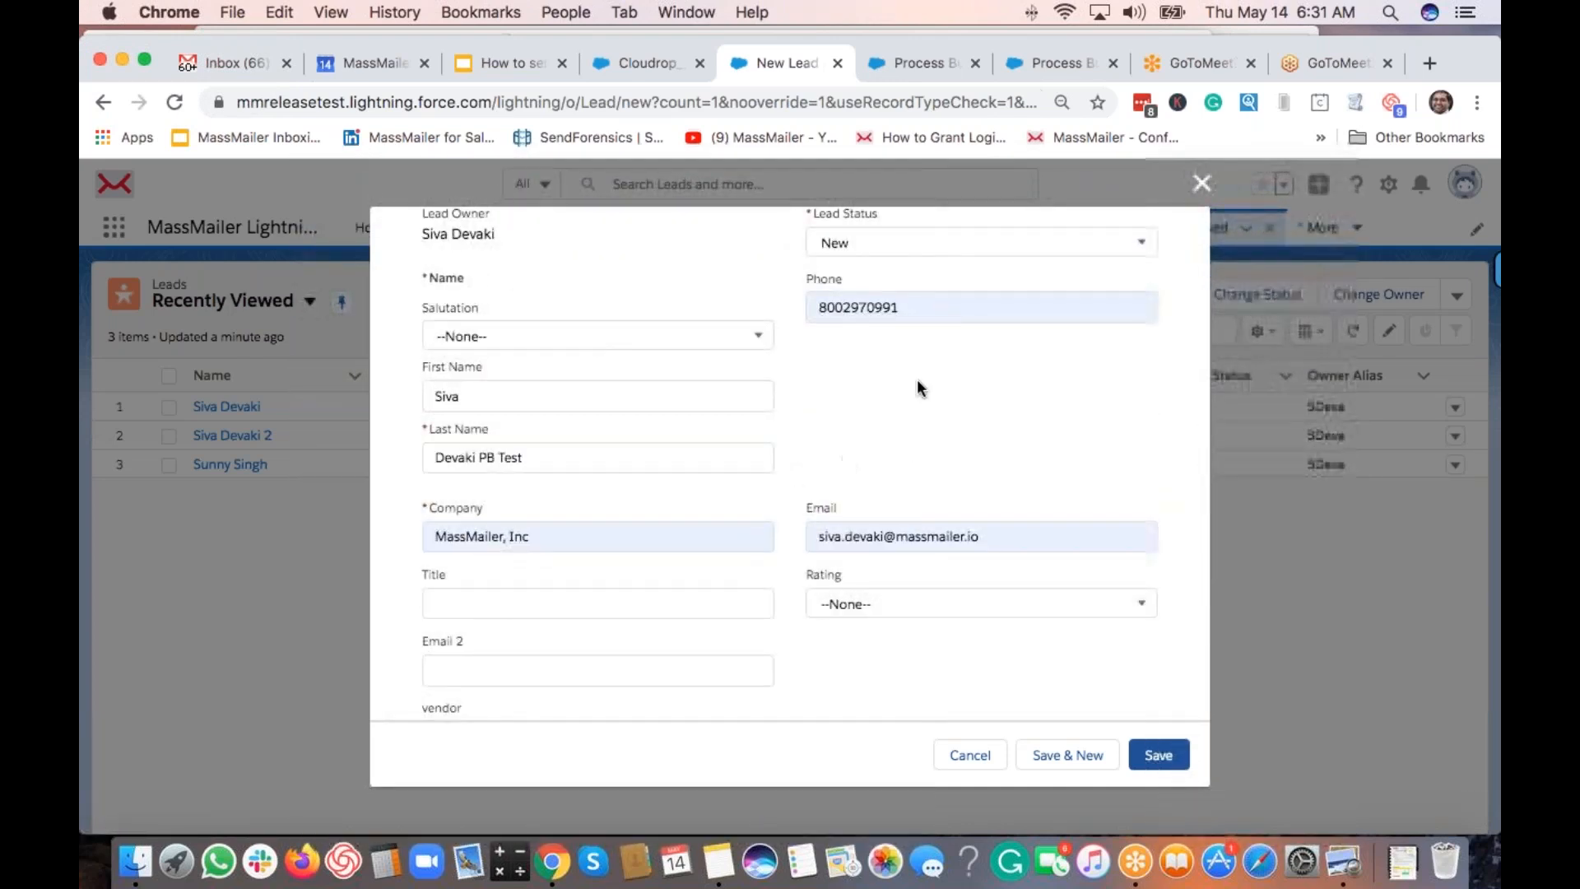
{"action": "scroll", "coordinate": [909, 366], "scroll_direction": "up", "scroll_amount": 2}
{"action": "scroll", "coordinate": [926, 498], "scroll_direction": "up", "scroll_amount": 2}
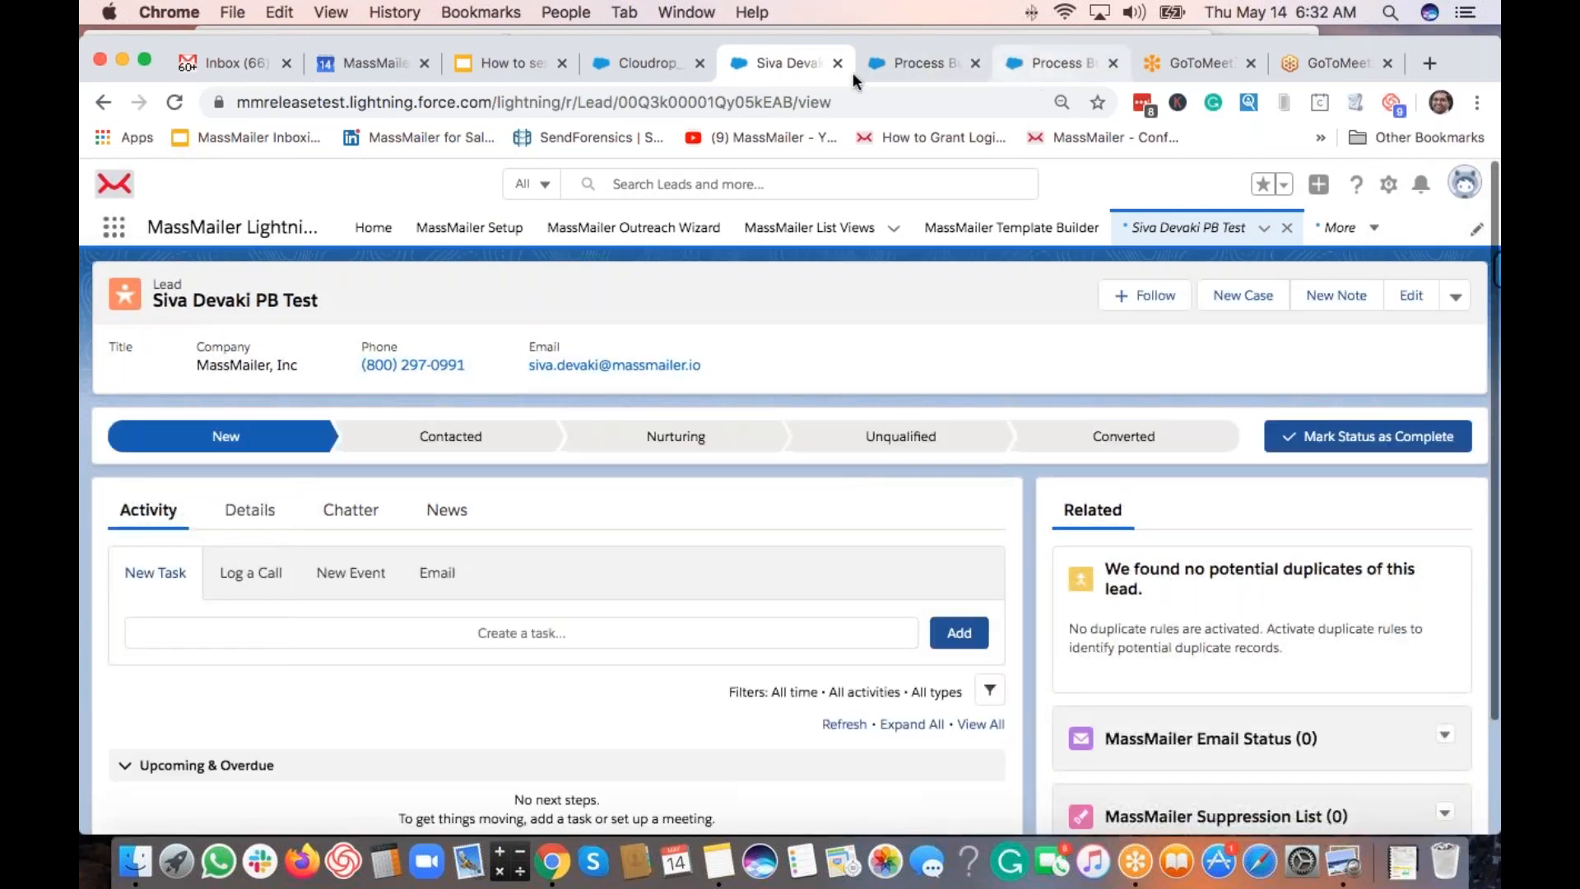
Select and copy the lead alert template's email subject in Template Builder.
{"action": "left_click", "coordinate": [655, 61]}
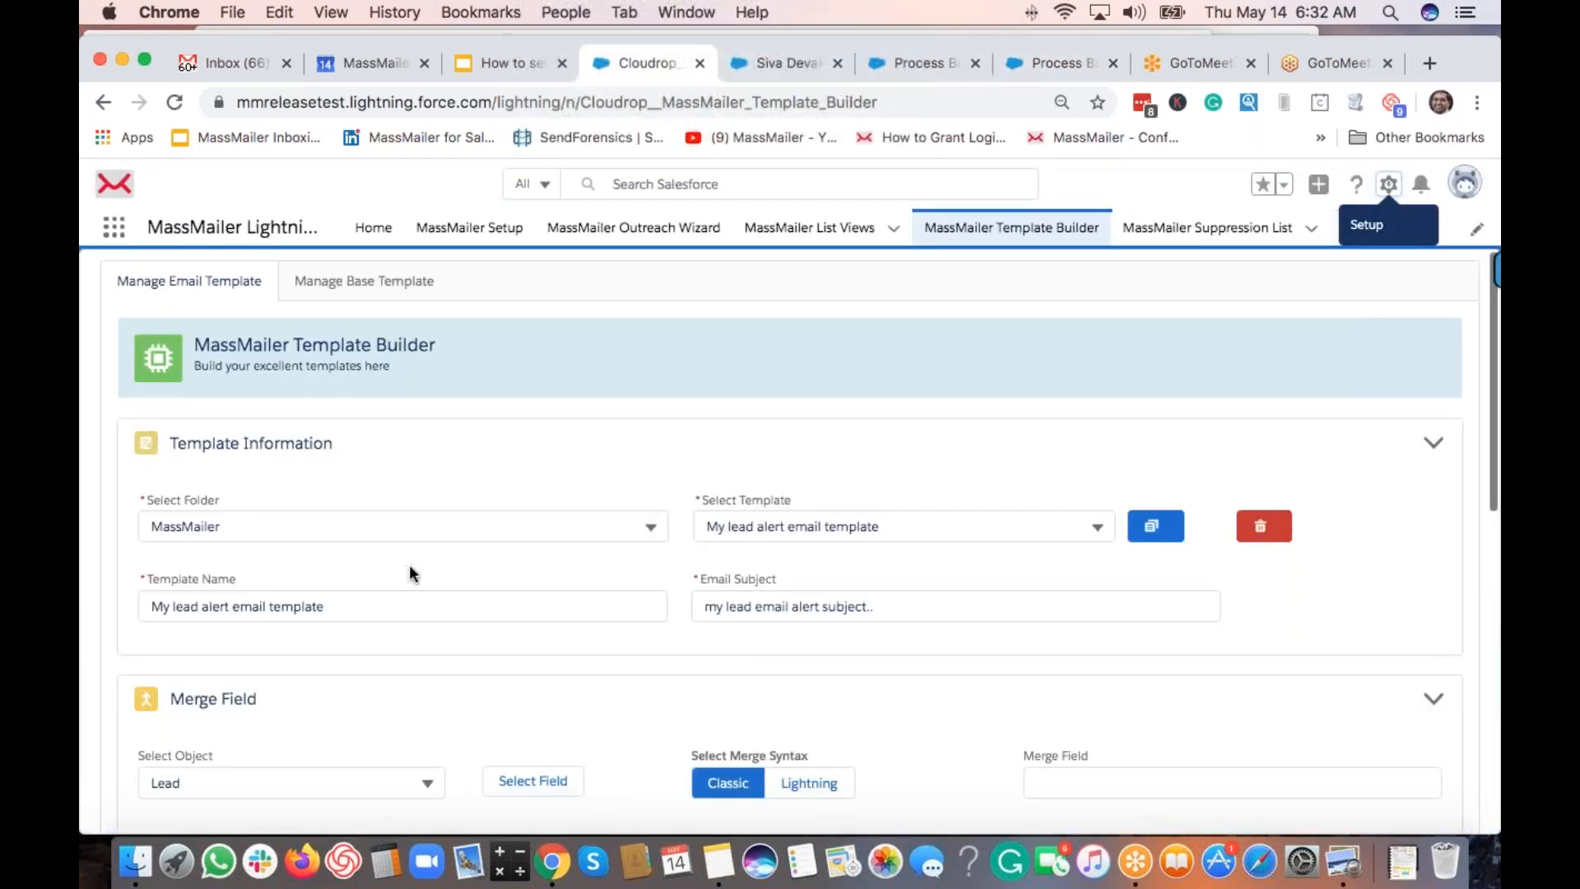
{"action": "left_click", "coordinate": [773, 608]}
{"action": "key", "text": "super+a"}
{"action": "key", "text": "super+c"}
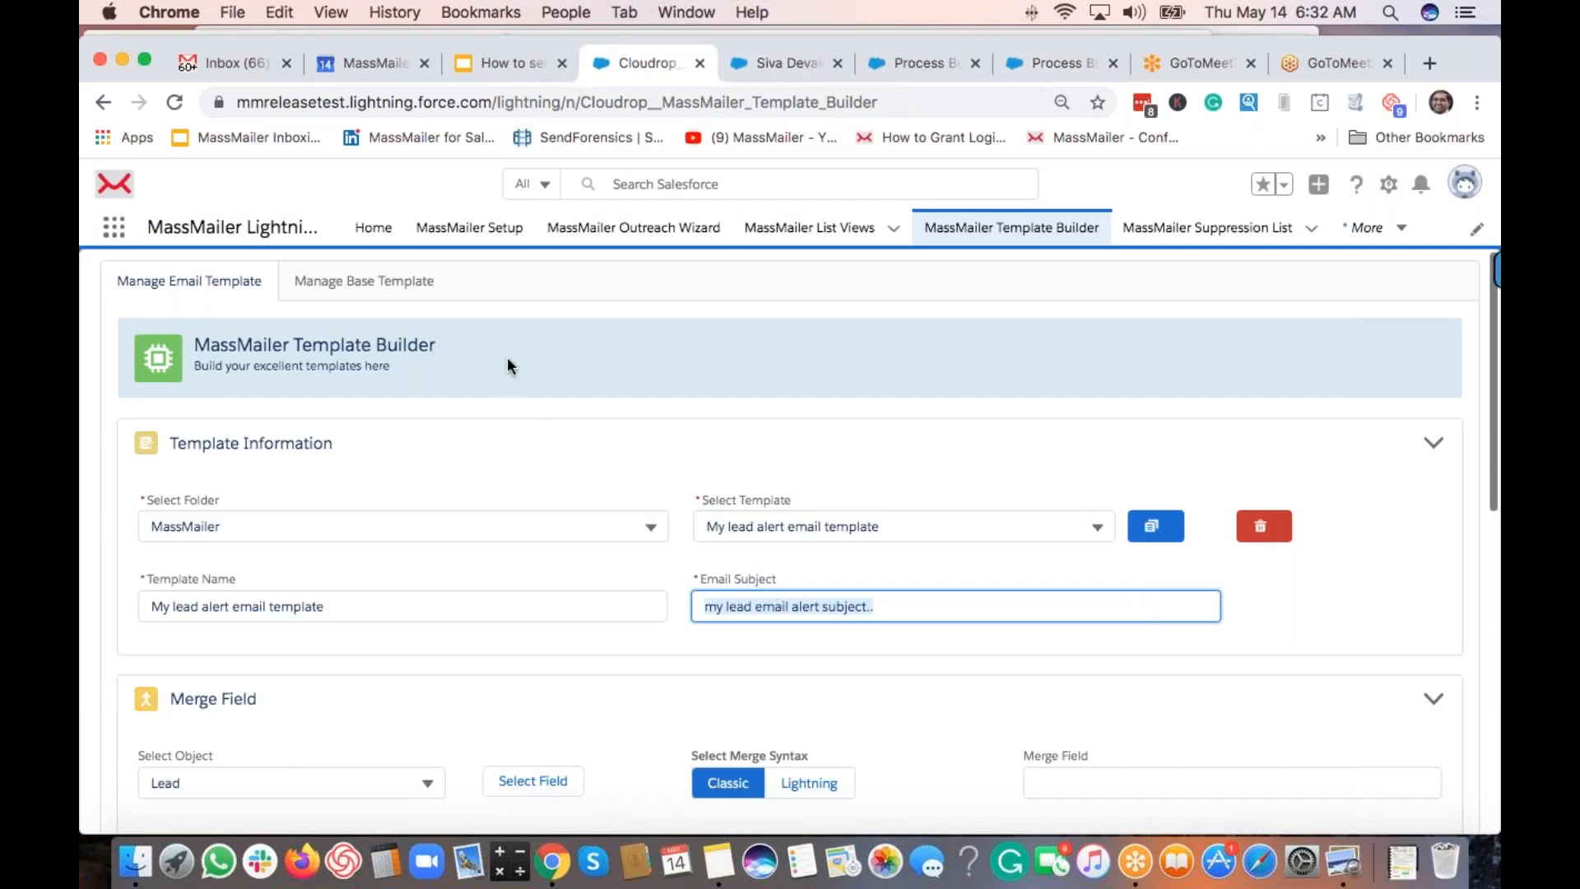
Search Gmail for the copied subject 'my lead email alert subject..'.
{"action": "left_click", "coordinate": [246, 66]}
{"action": "left_click", "coordinate": [438, 193]}
{"action": "key", "text": "super+v"}
{"action": "key", "text": "Return"}
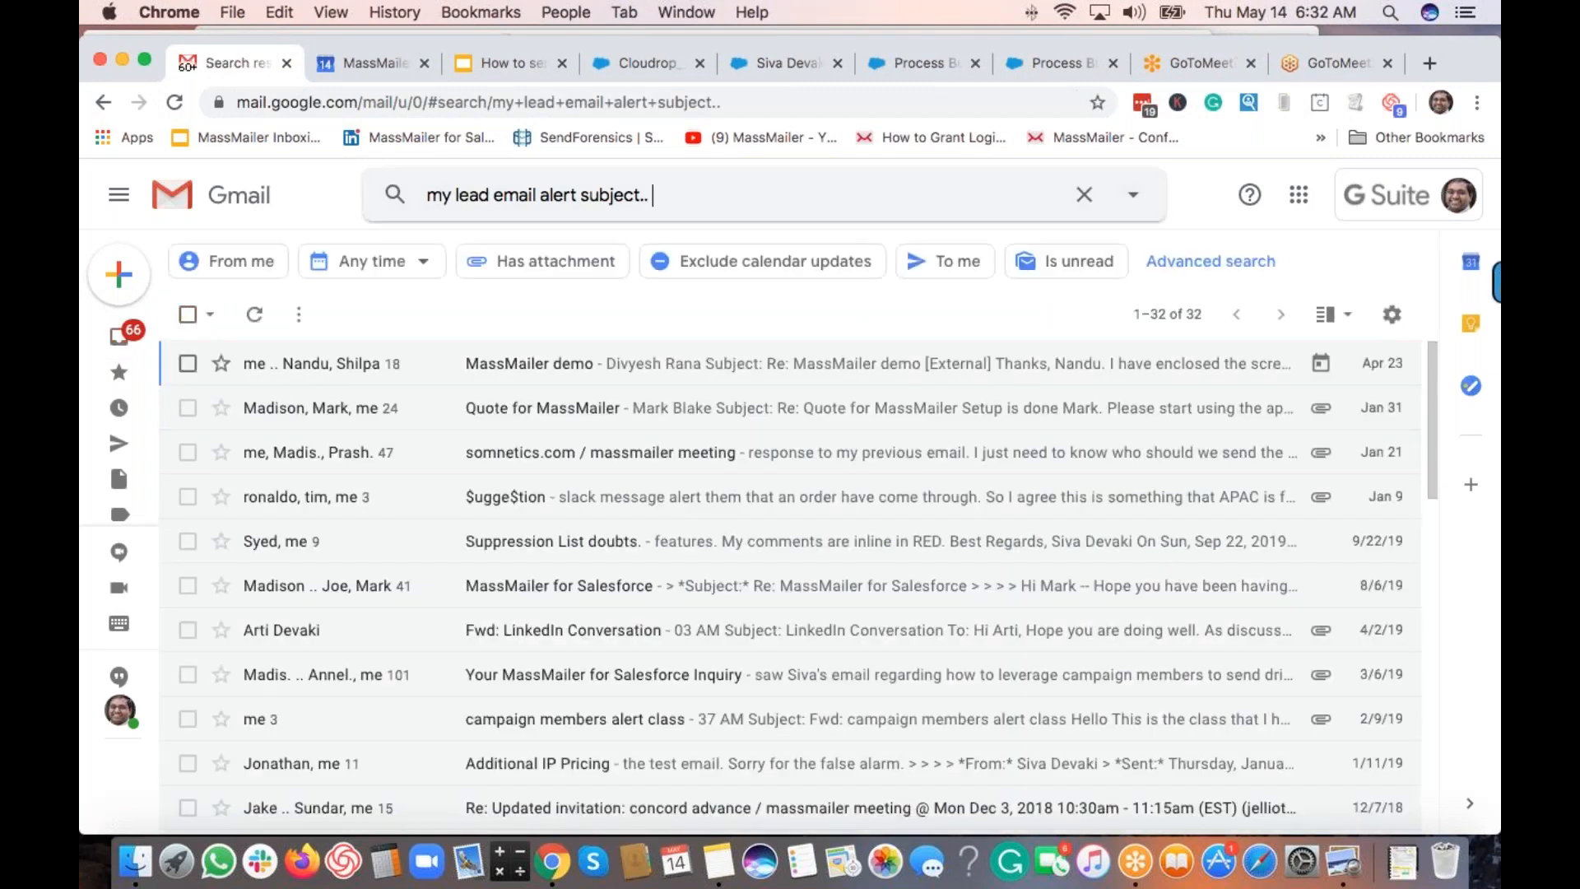
Rerun the Gmail search with the trailing dots trimmed from the query.
{"action": "left_click", "coordinate": [765, 190]}
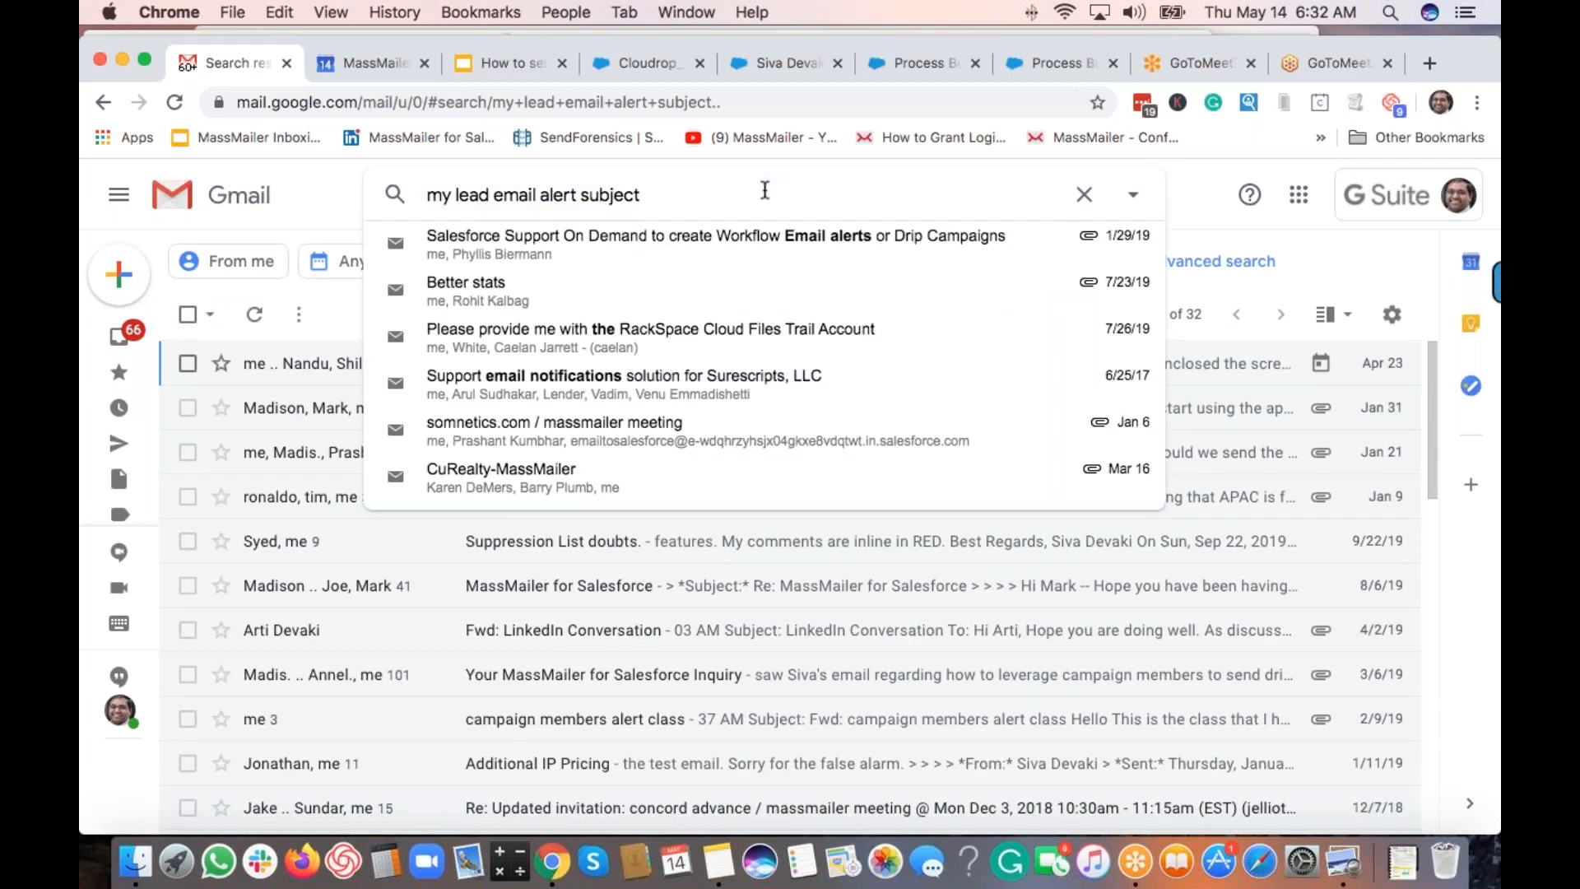
{"action": "key", "text": "BackSpace"}
{"action": "key", "text": "BackSpace"}
{"action": "key", "text": "Return"}
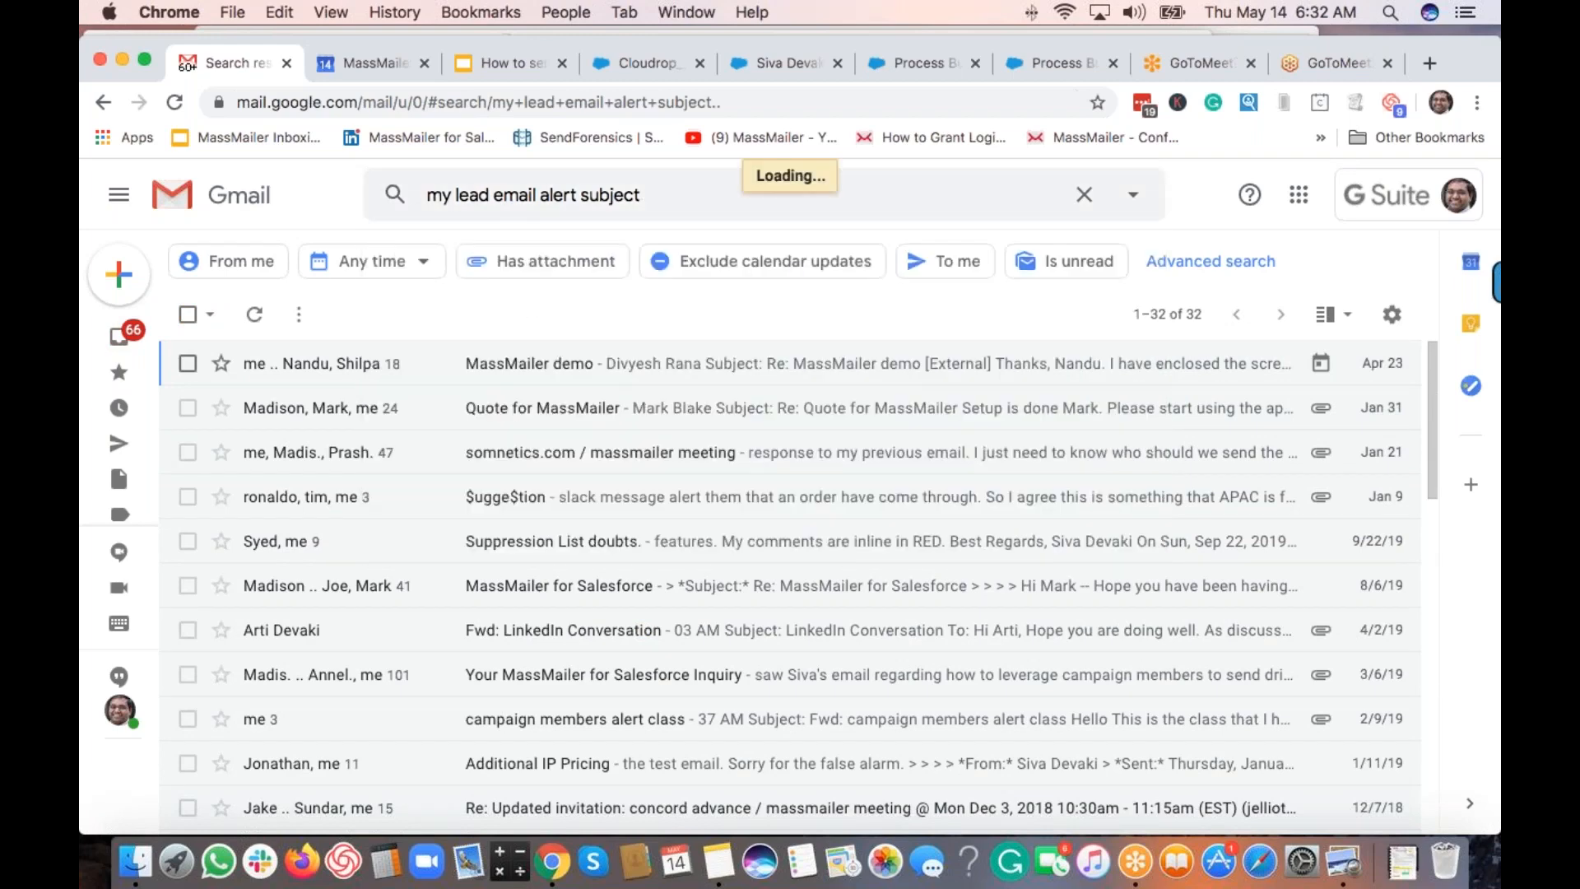
Dismiss the search suggestions and open the Spam folder to find the lead alert.
{"action": "left_click", "coordinate": [755, 201]}
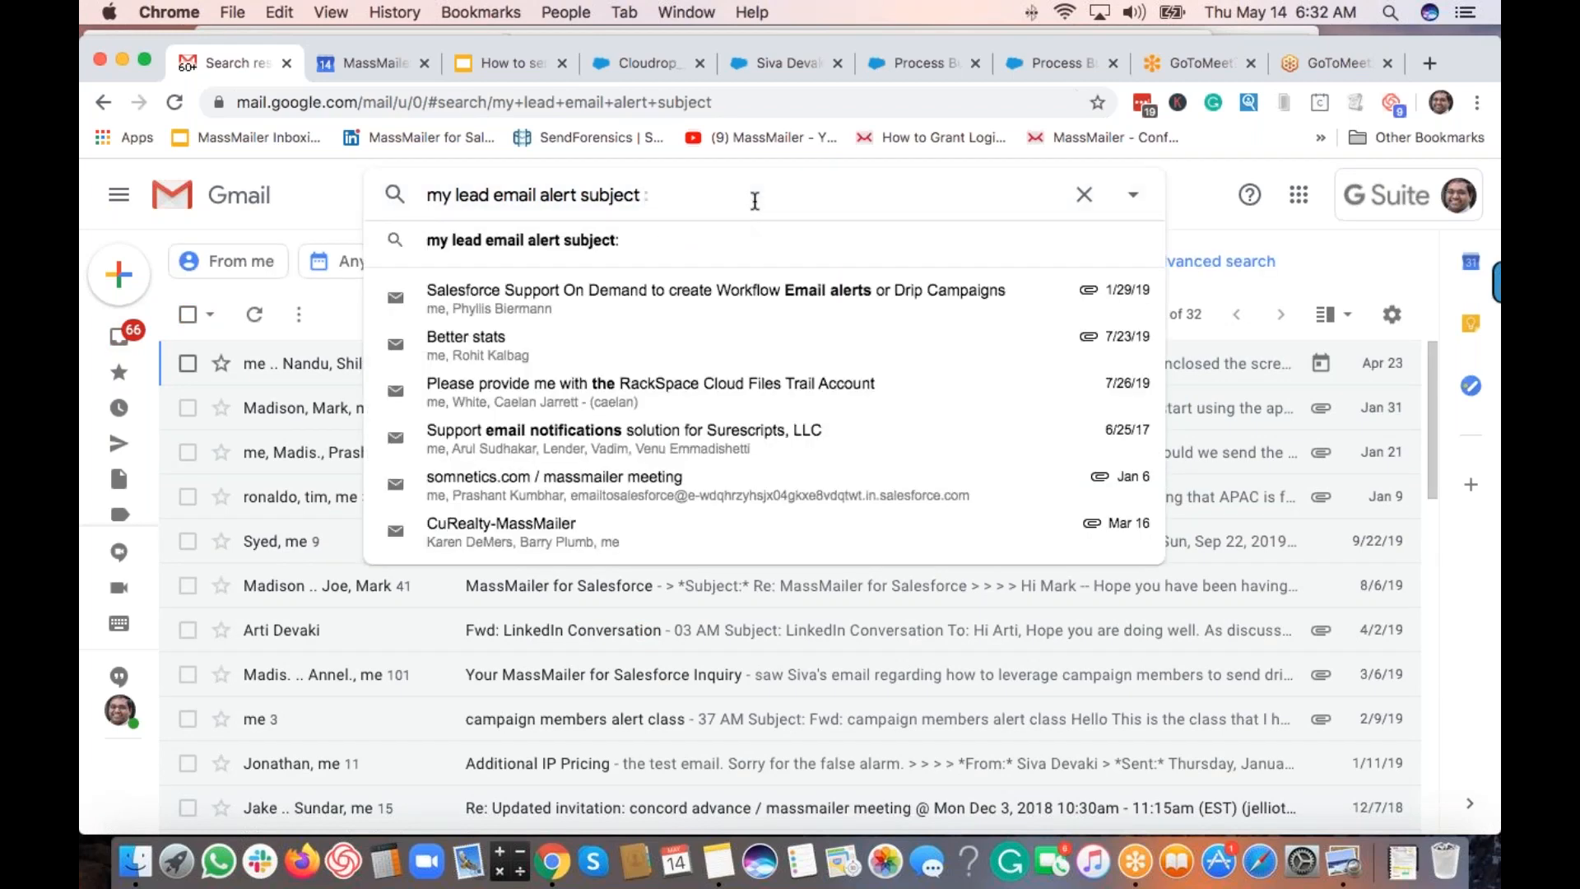
{"action": "key", "text": "Escape"}
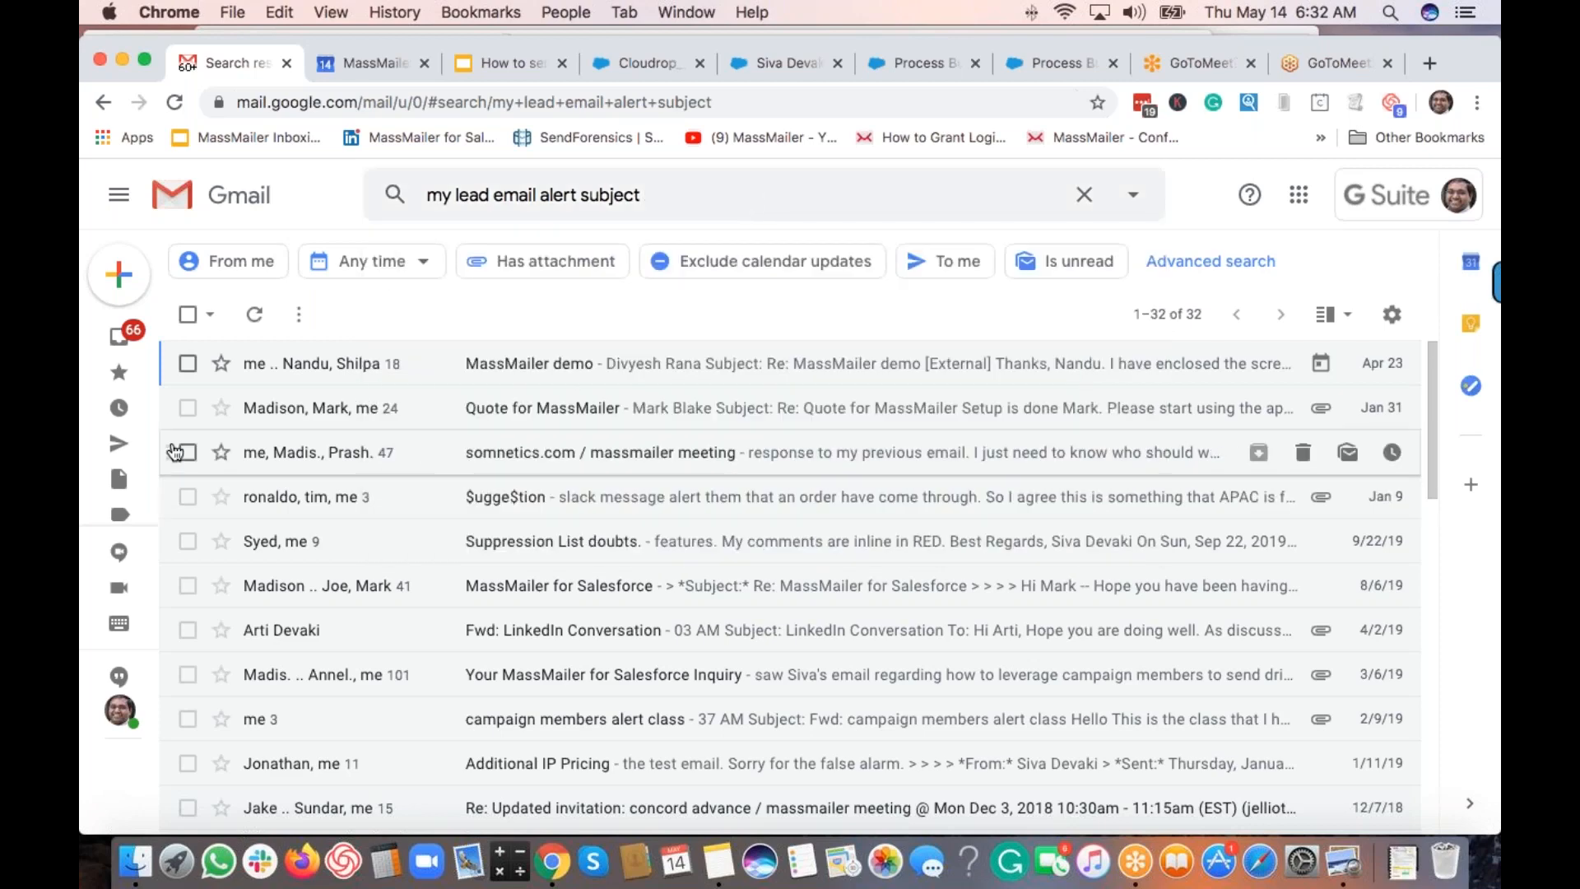
{"action": "mouse_move", "coordinate": [125, 431]}
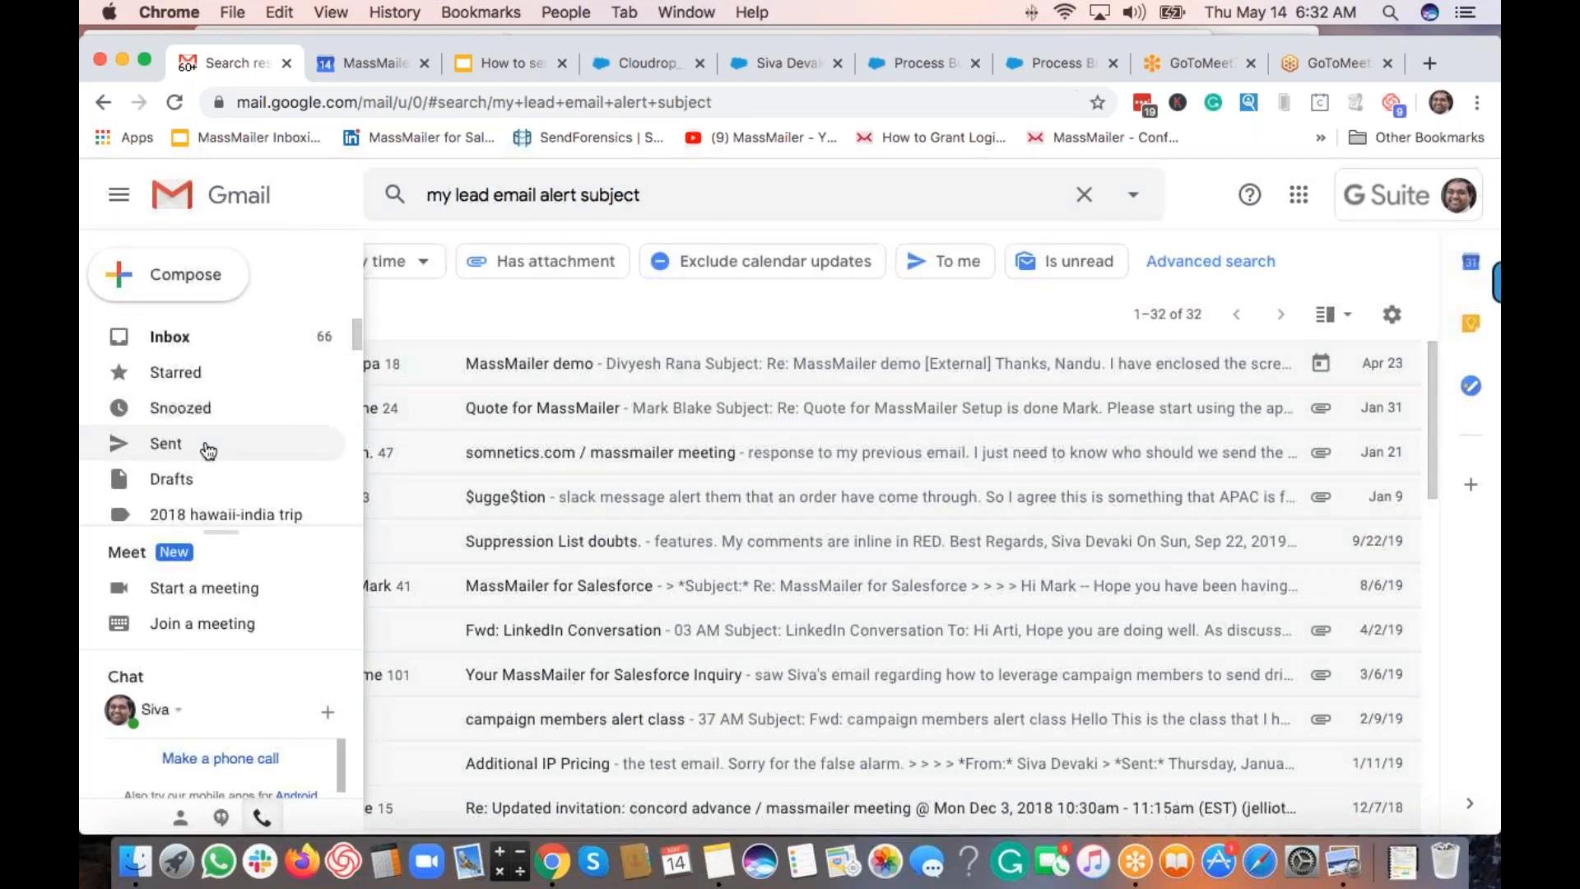
{"action": "scroll", "coordinate": [208, 449], "scroll_direction": "down", "scroll_amount": 1}
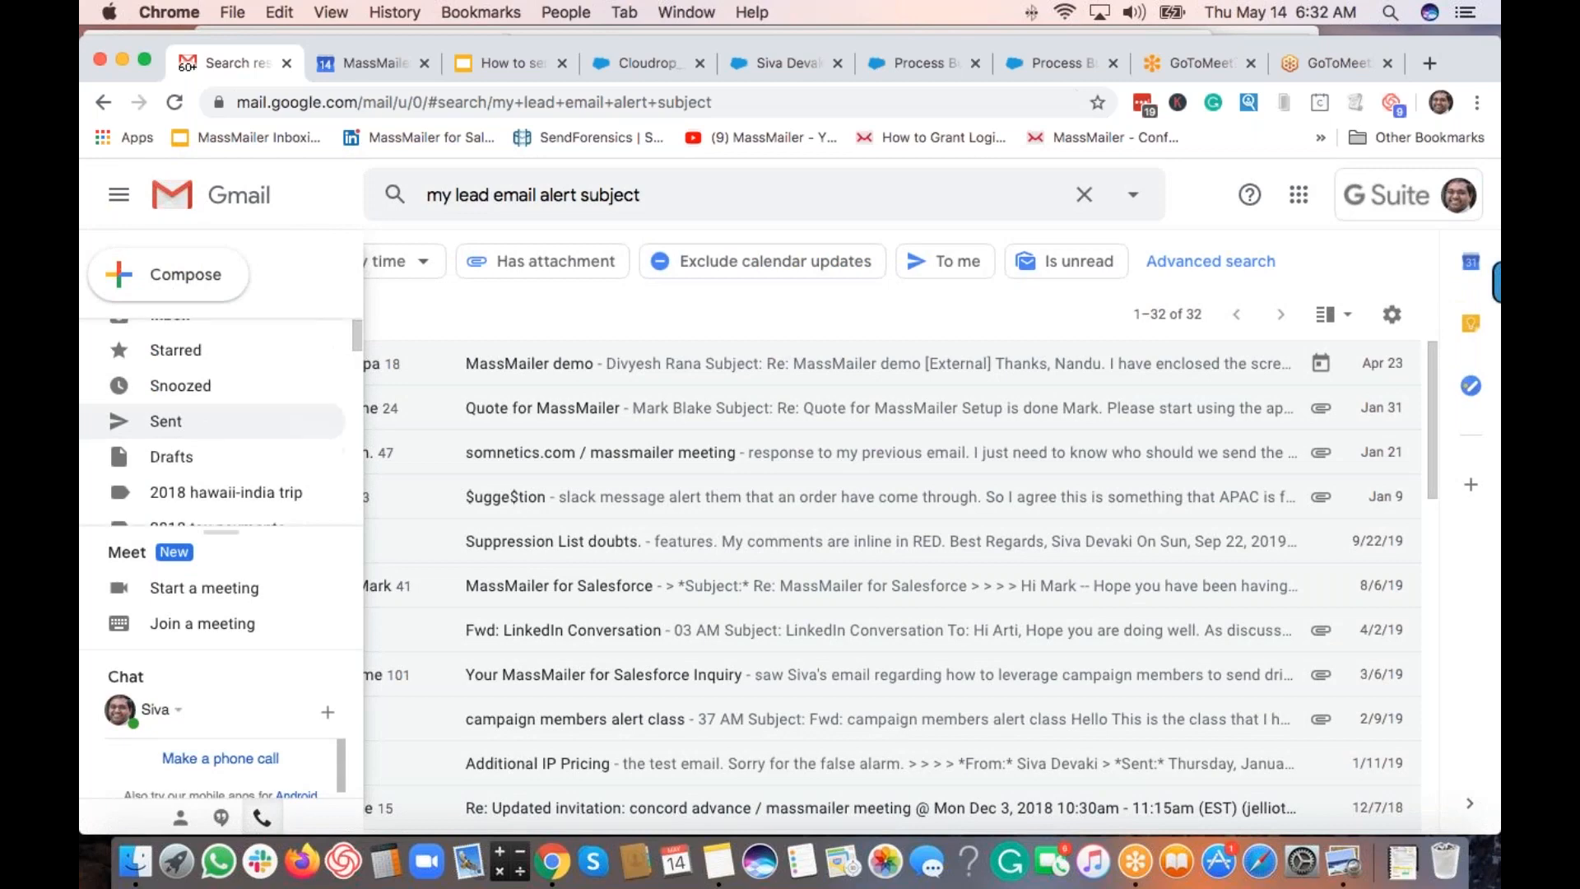
{"action": "scroll", "coordinate": [214, 419], "scroll_direction": "down", "scroll_amount": 5}
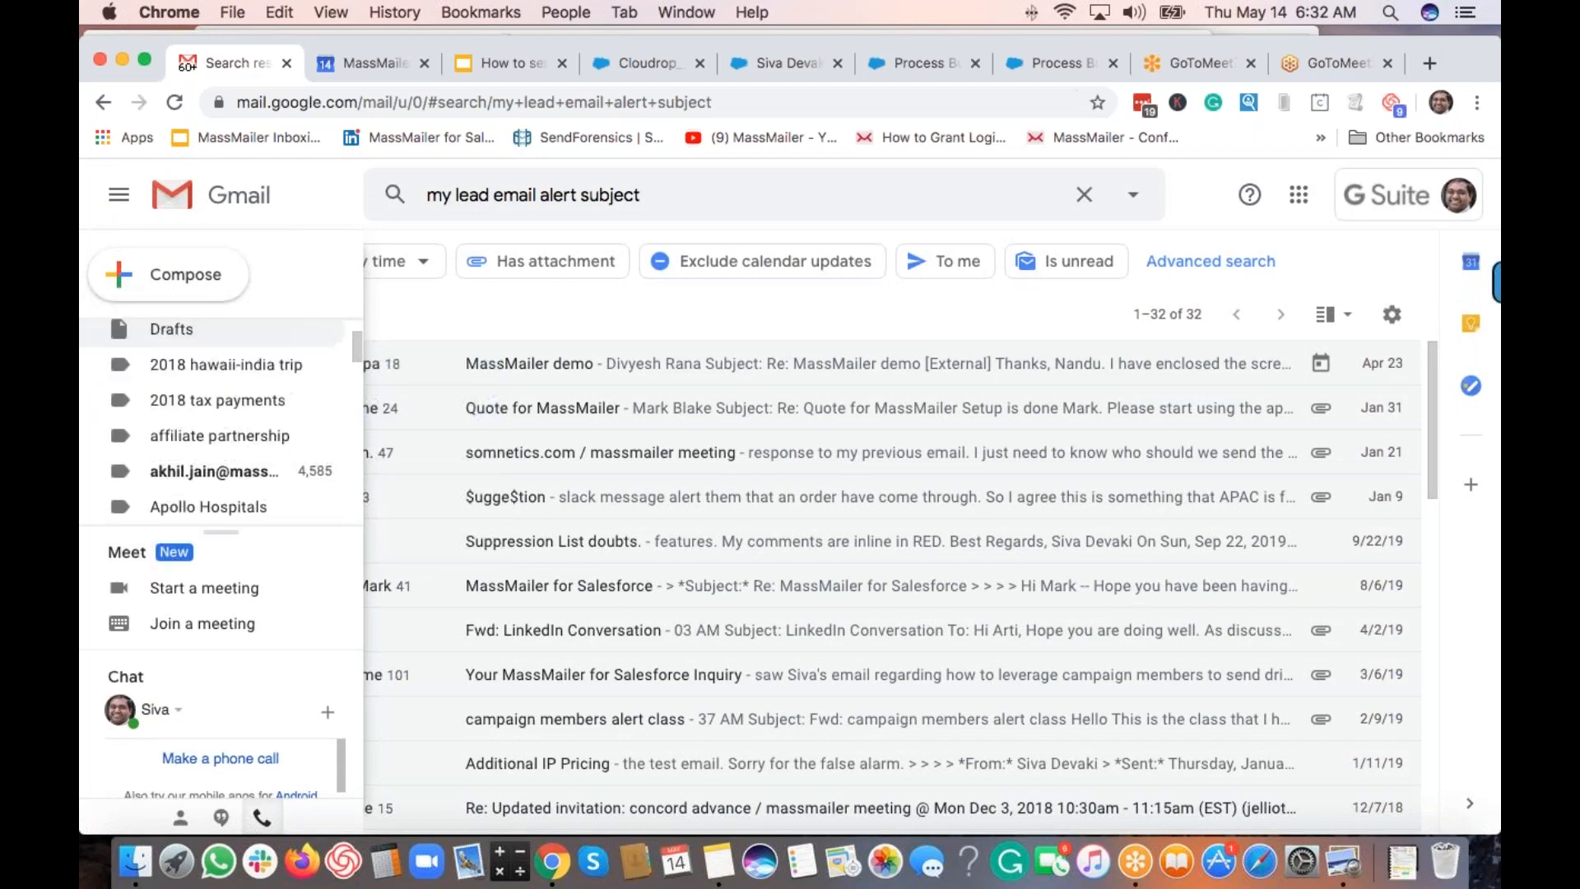
{"action": "scroll", "coordinate": [210, 461], "scroll_direction": "down", "scroll_amount": 10}
{"action": "left_click", "coordinate": [200, 508]}
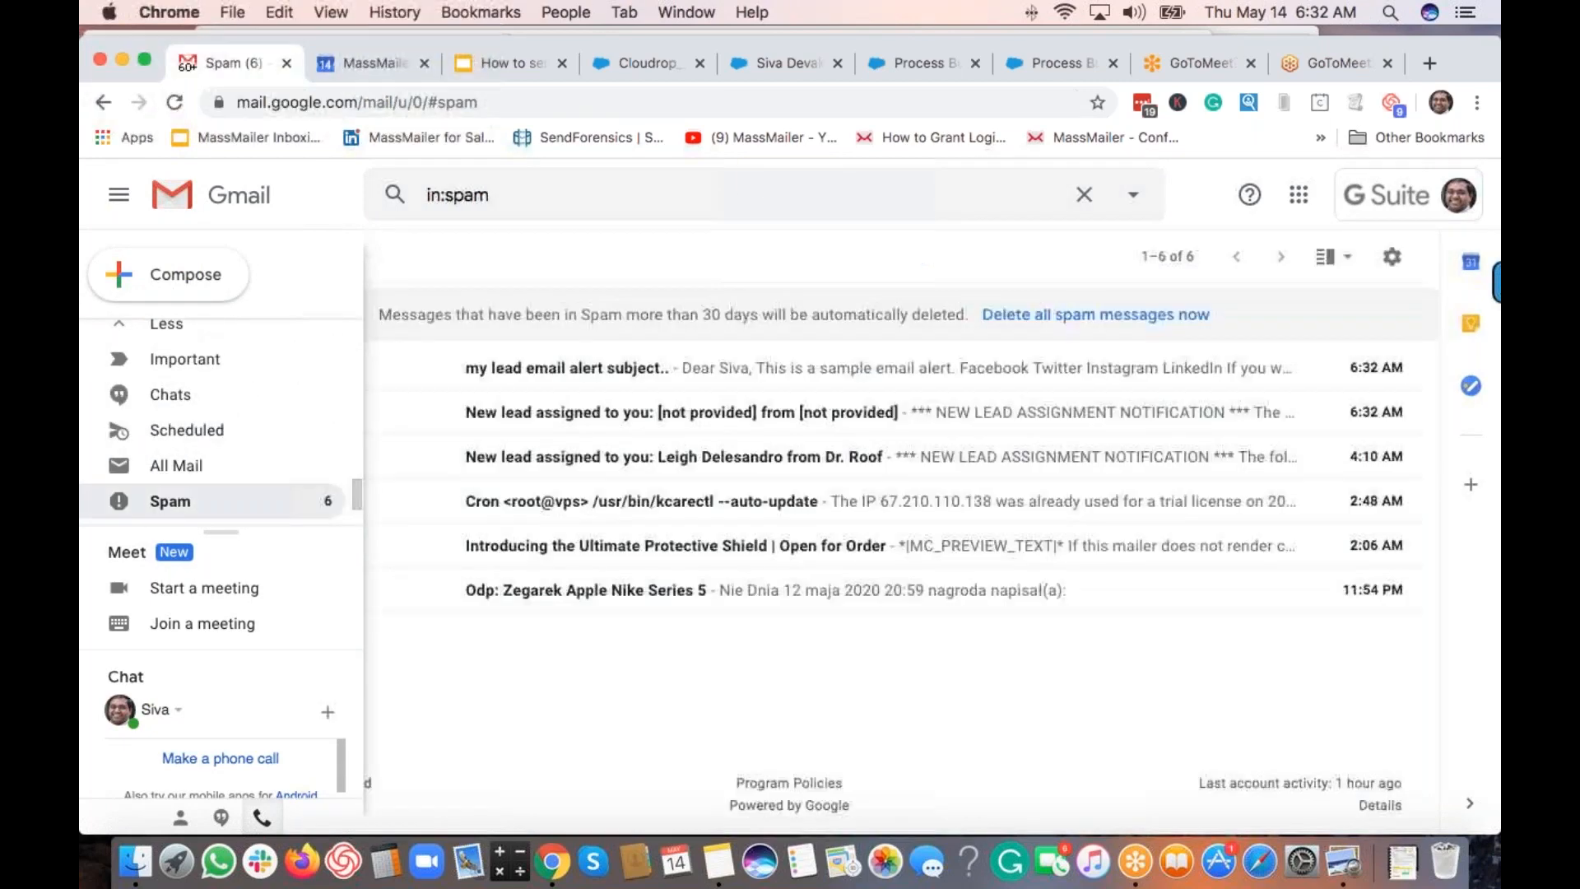
Mark the lead alert email as safe and not spam, then return to the Inbox.
{"action": "left_click", "coordinate": [530, 385]}
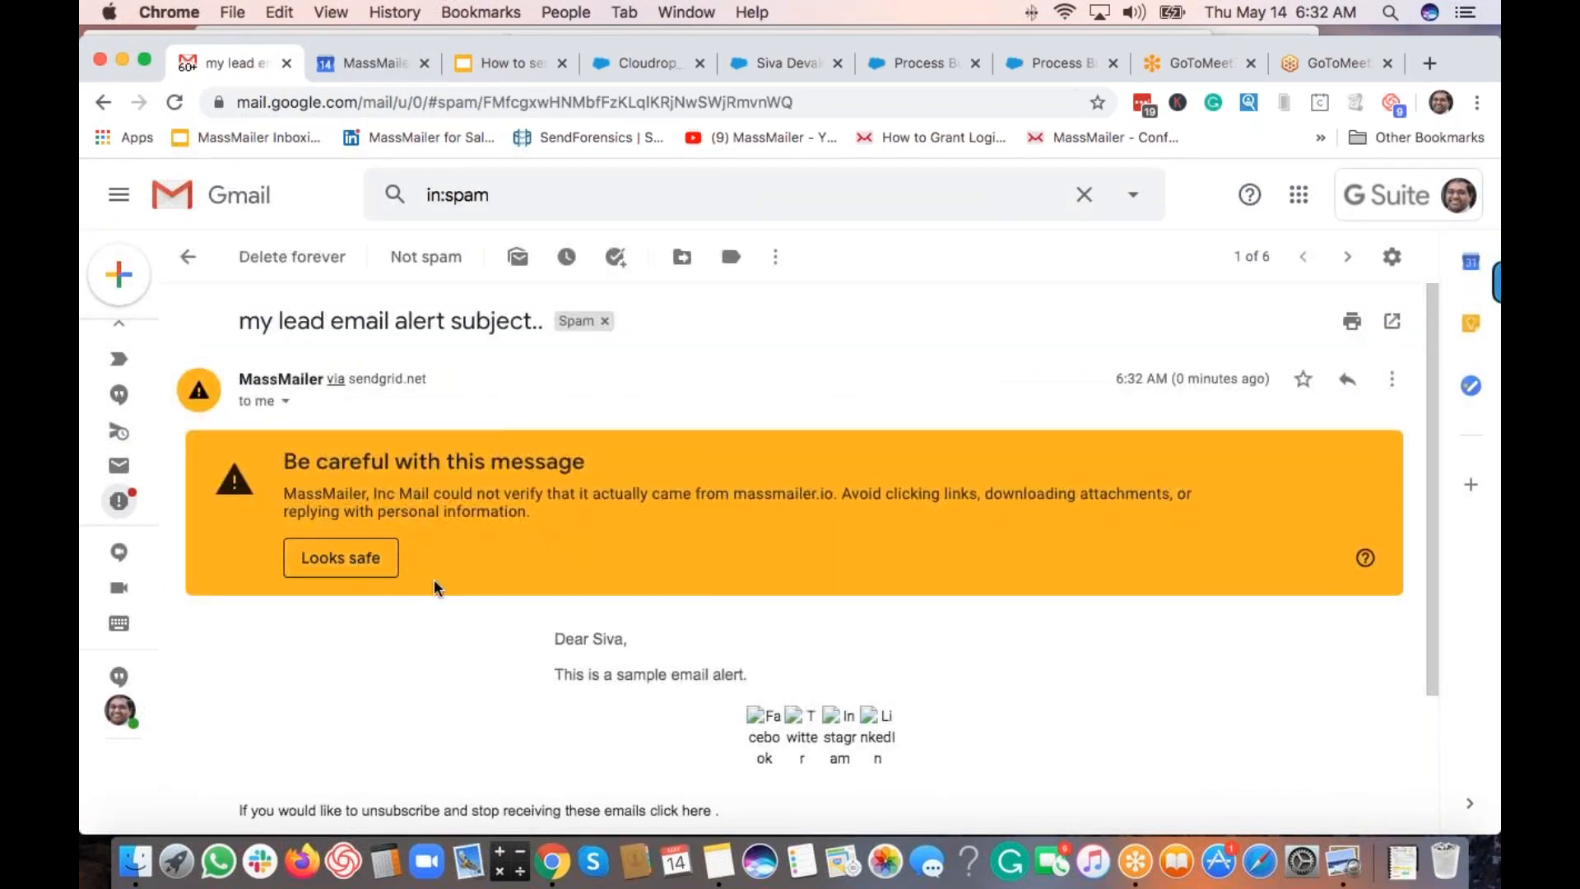
{"action": "left_click", "coordinate": [346, 563]}
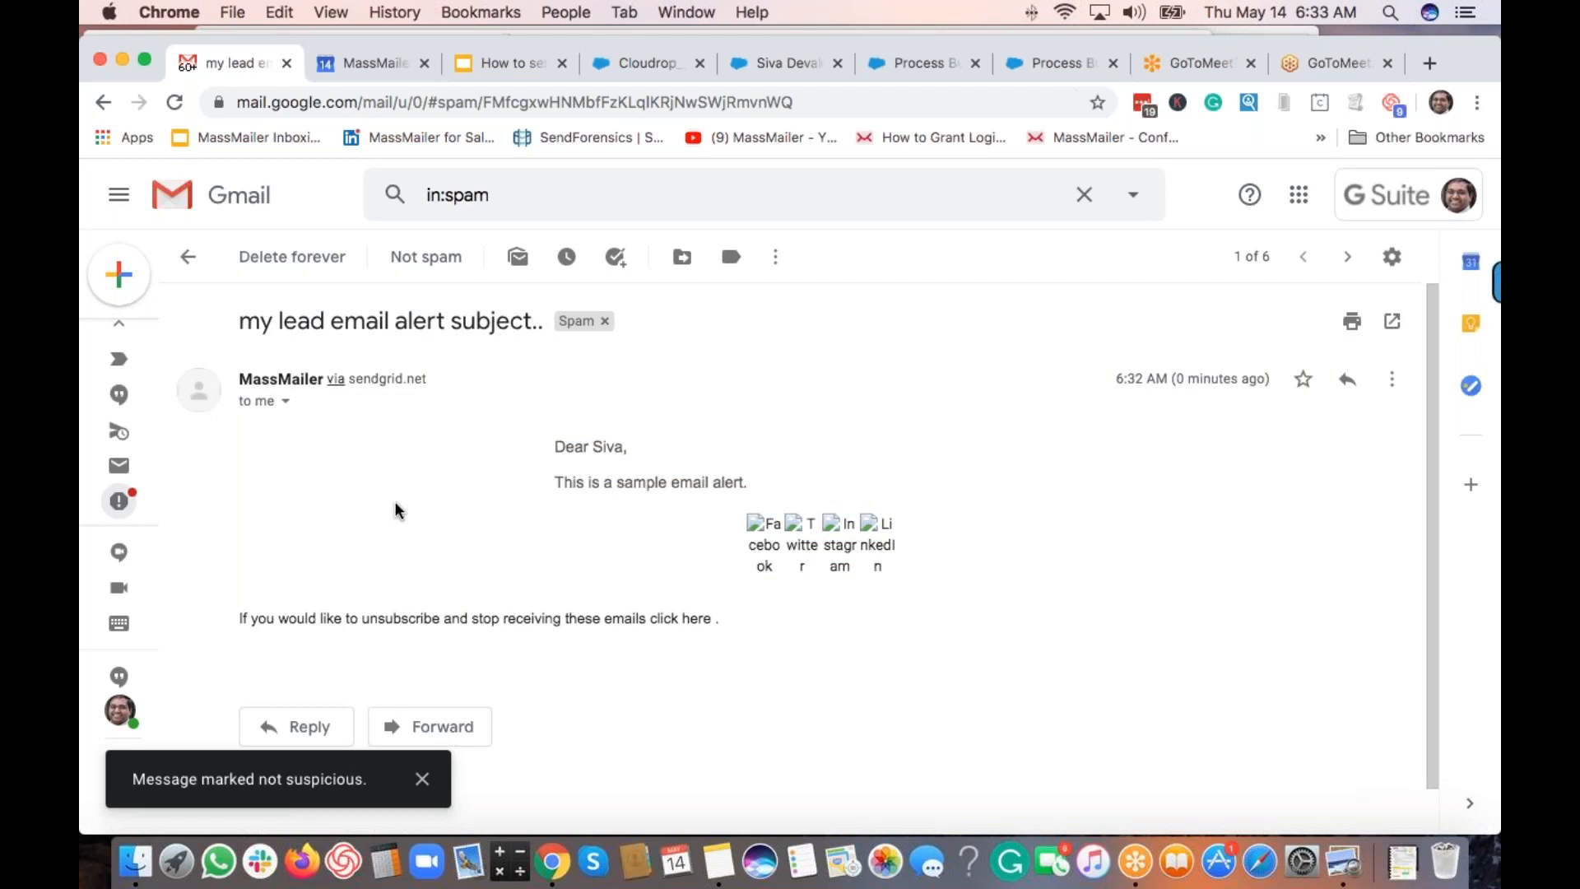
{"action": "left_click", "coordinate": [437, 260]}
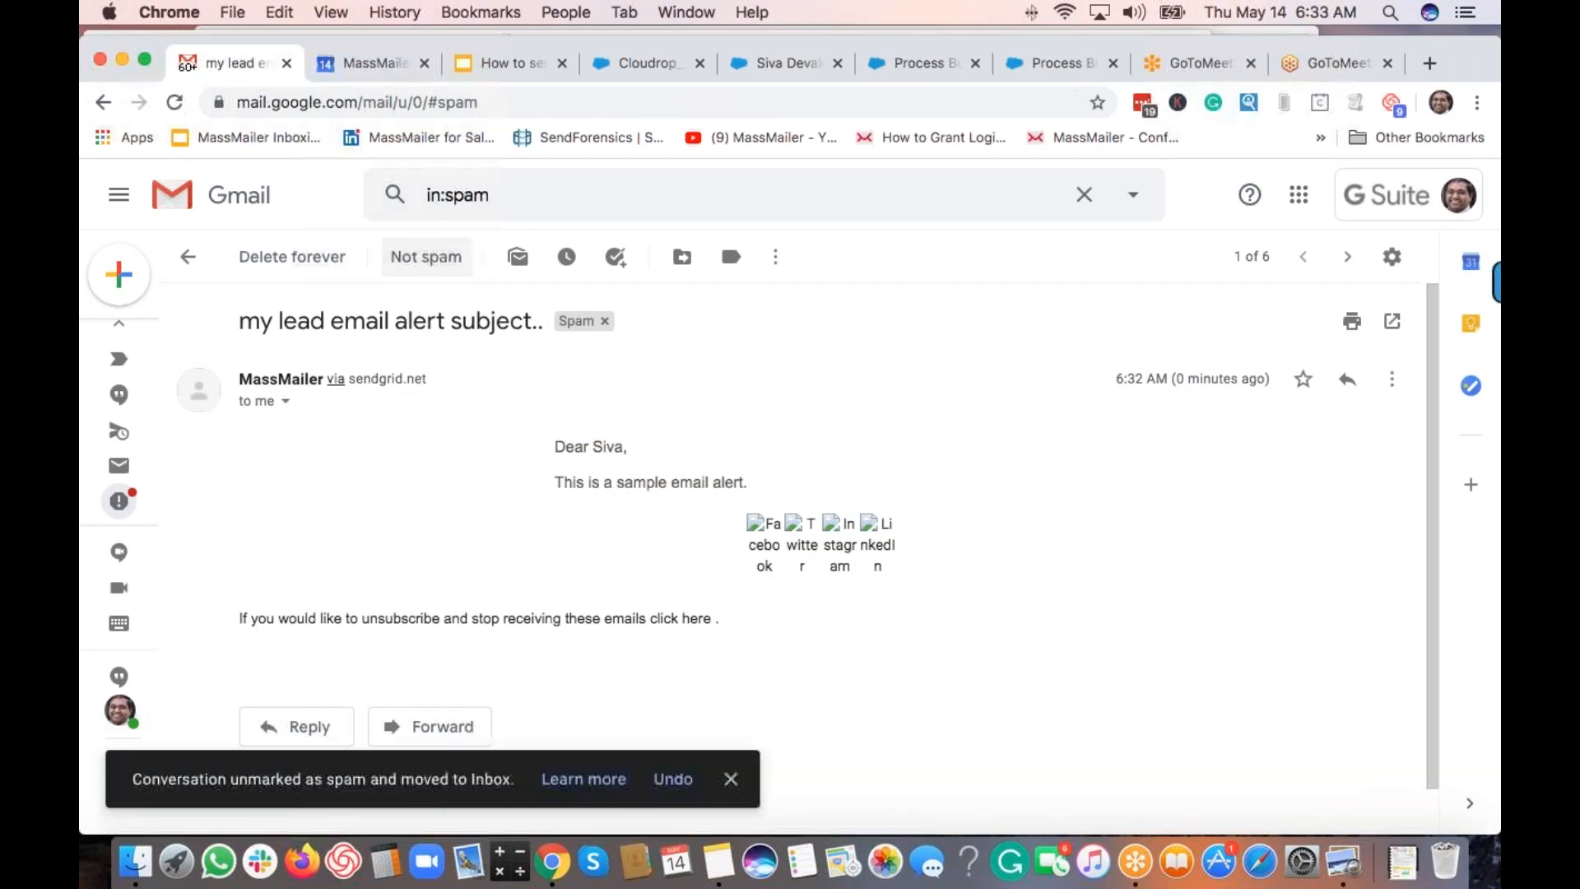
{"action": "mouse_move", "coordinate": [130, 348]}
{"action": "scroll", "coordinate": [164, 353], "scroll_direction": "up", "scroll_amount": 10}
{"action": "left_click", "coordinate": [163, 344]}
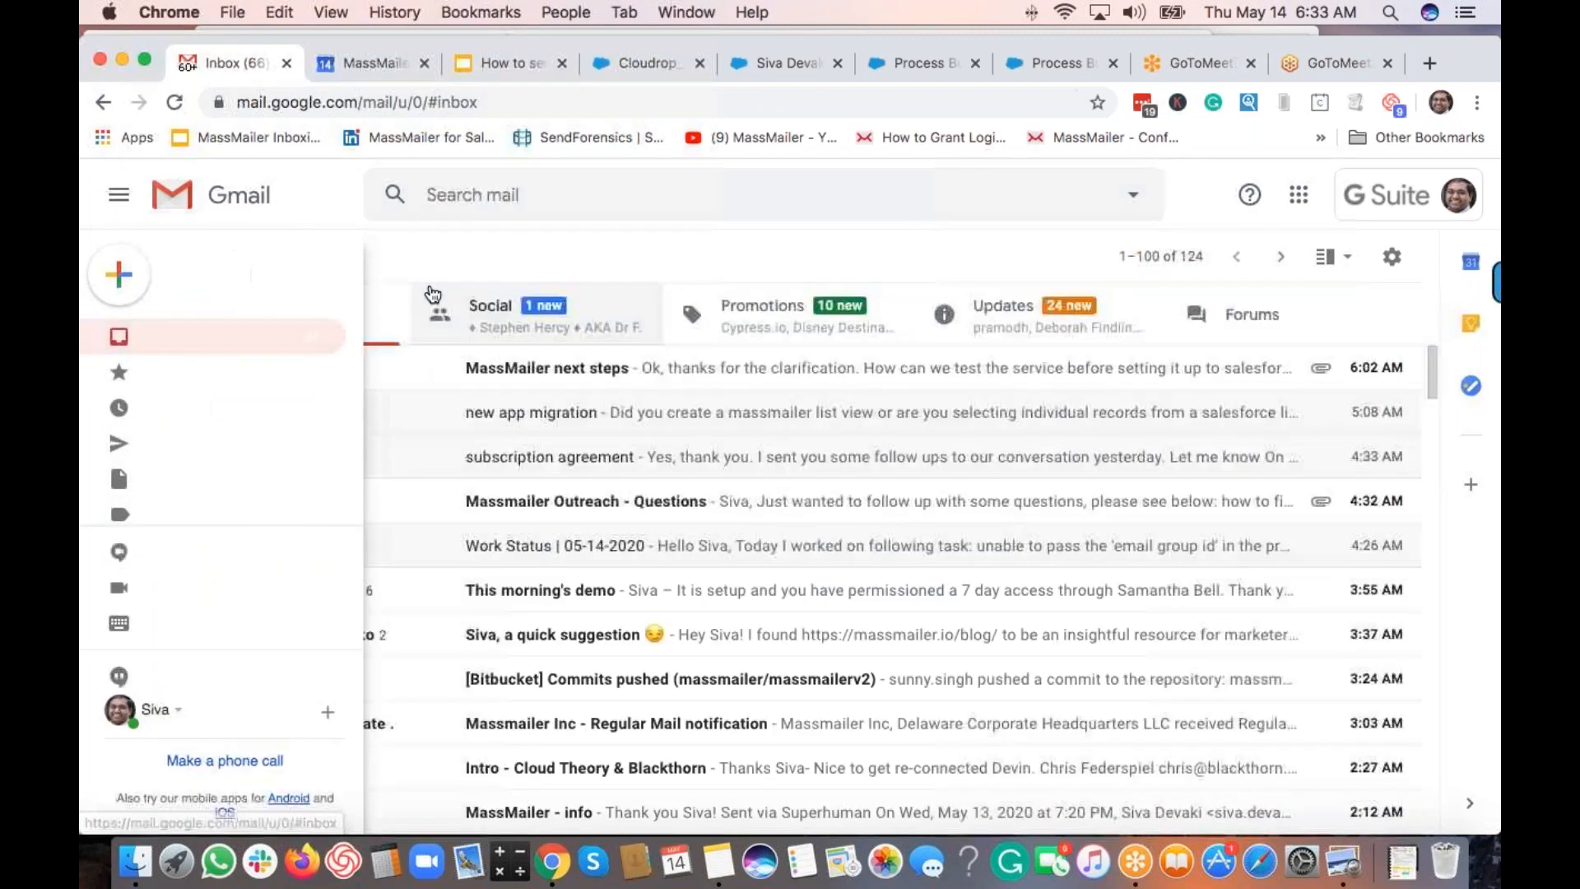
Search again for 'my lead email alert subject' and open the lead alert email.
{"action": "left_click", "coordinate": [497, 191]}
{"action": "type", "text": "my lead email alert subject."}
{"action": "key", "text": "BackSpace"}
{"action": "key", "text": "Return"}
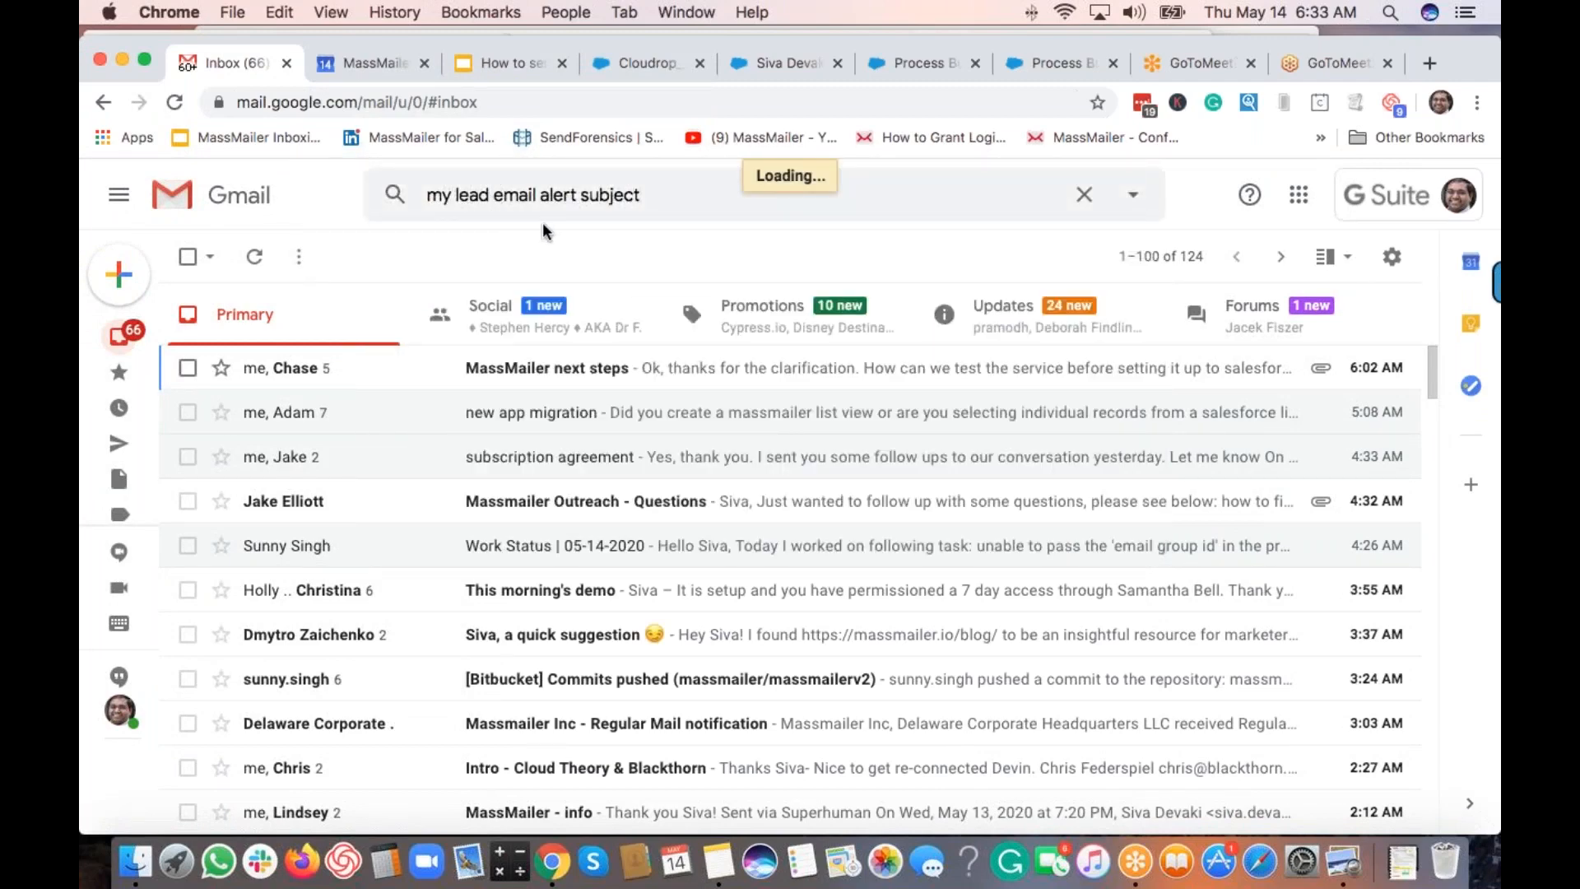
{"action": "left_click", "coordinate": [621, 373]}
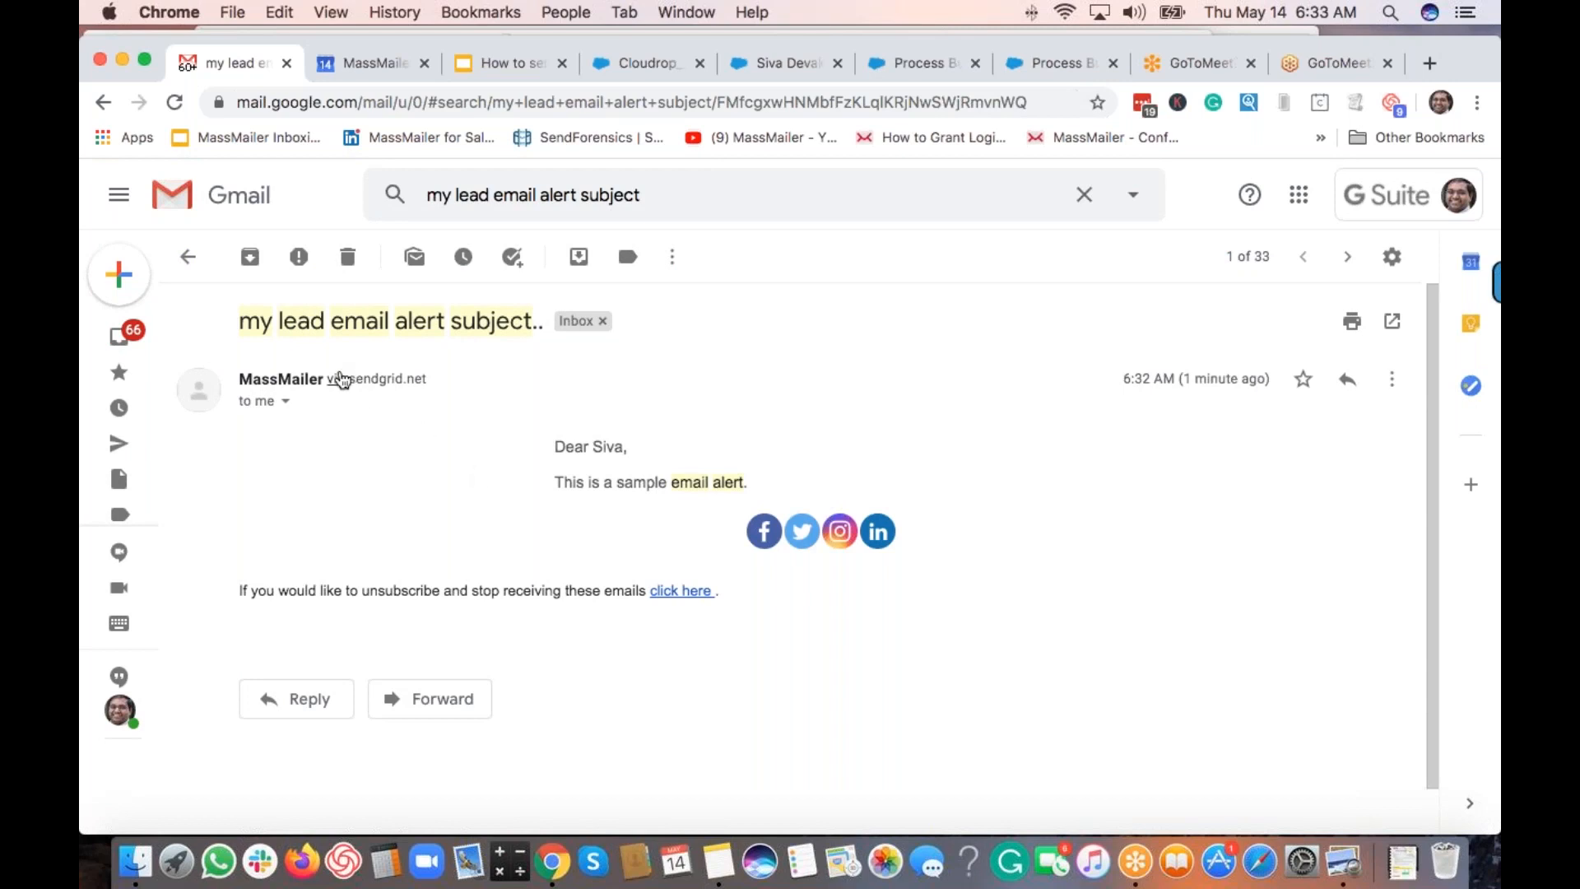
Inspect the sendgrid.net sender details and the merged greeting line of the alert.
{"action": "double_click", "coordinate": [393, 381]}
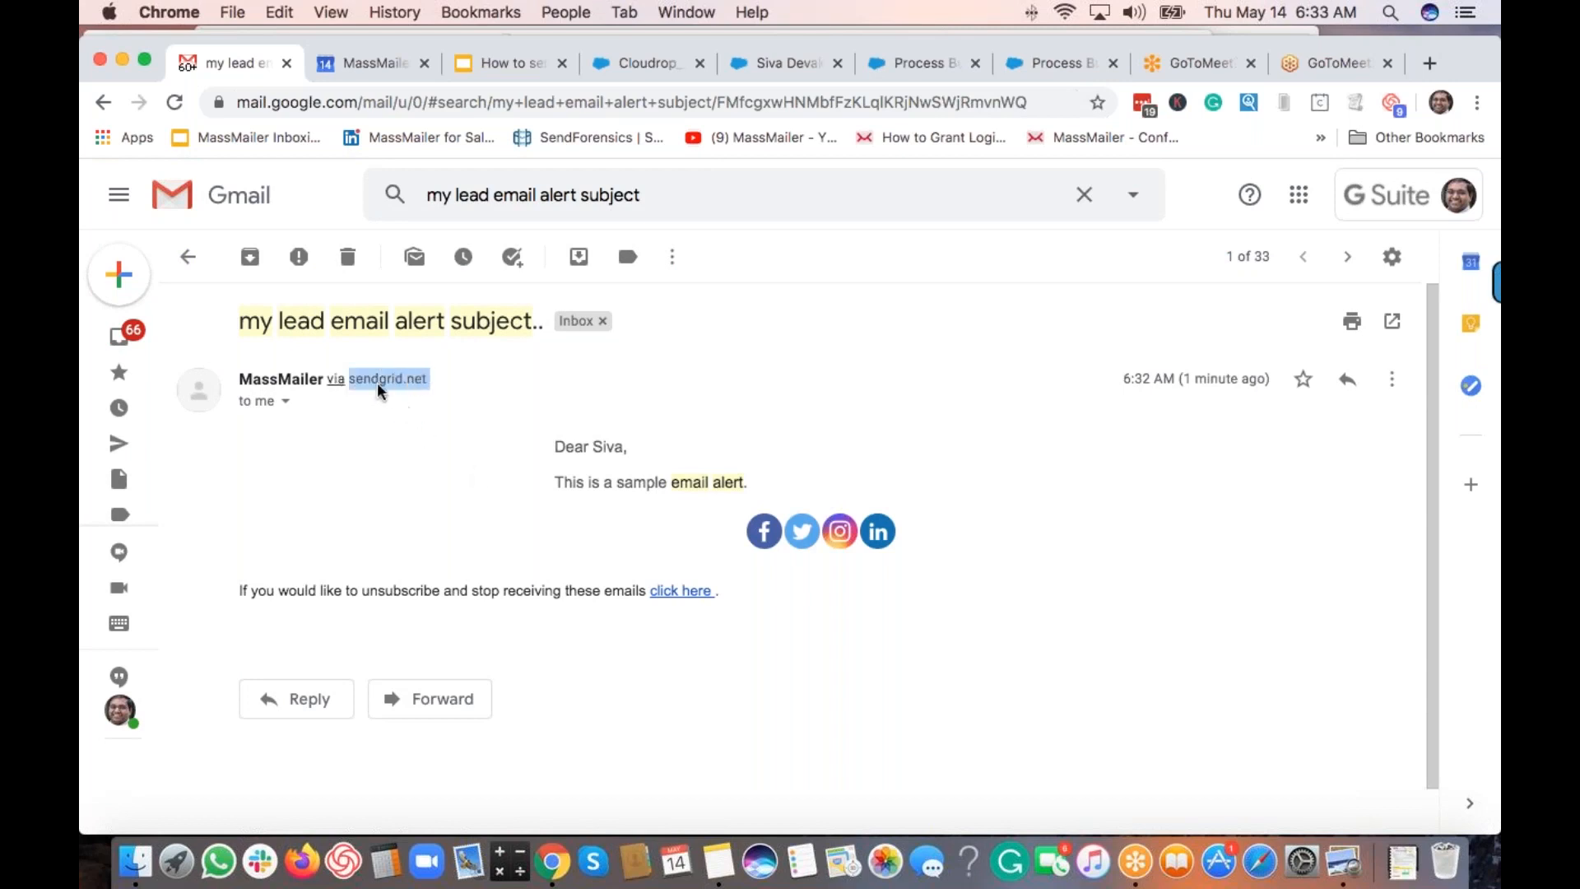
{"action": "left_click", "coordinate": [434, 466]}
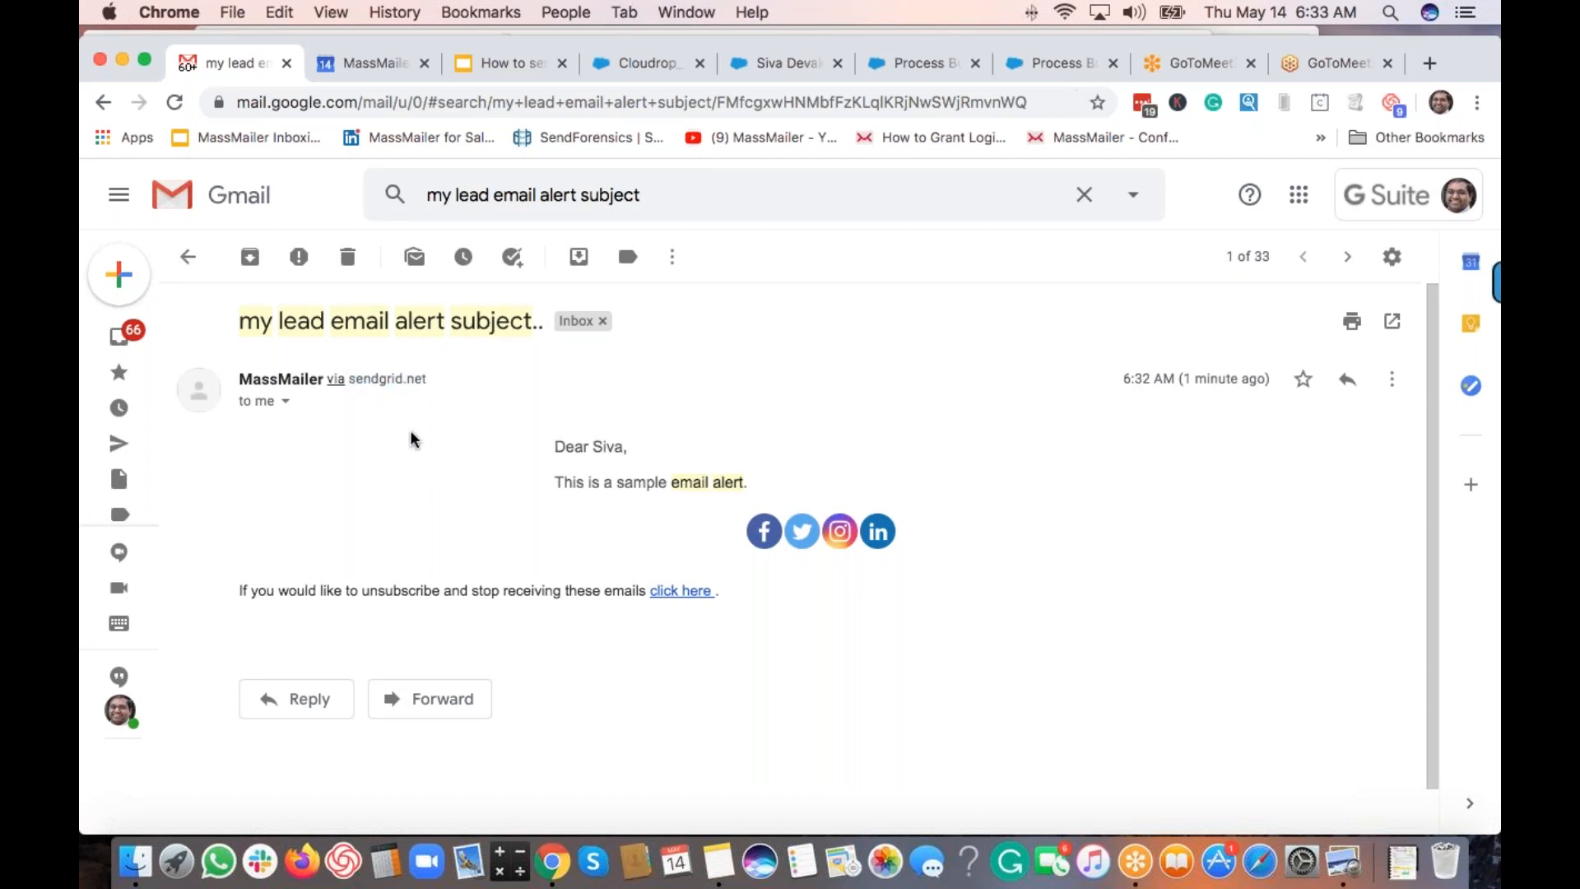
{"action": "left_click", "coordinate": [286, 402]}
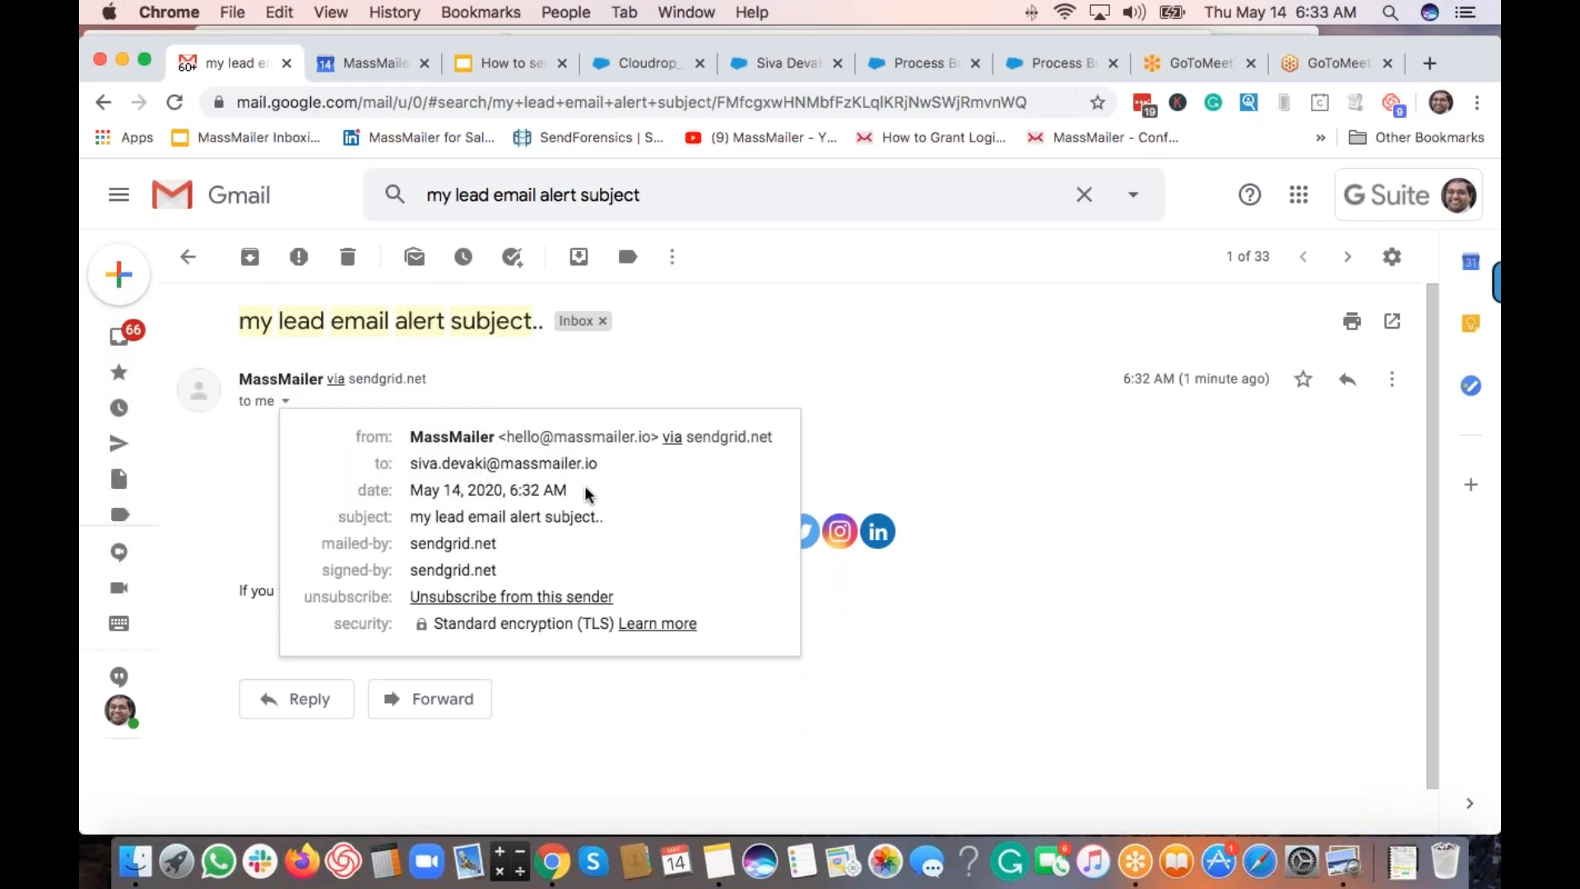
{"action": "left_click", "coordinate": [242, 444]}
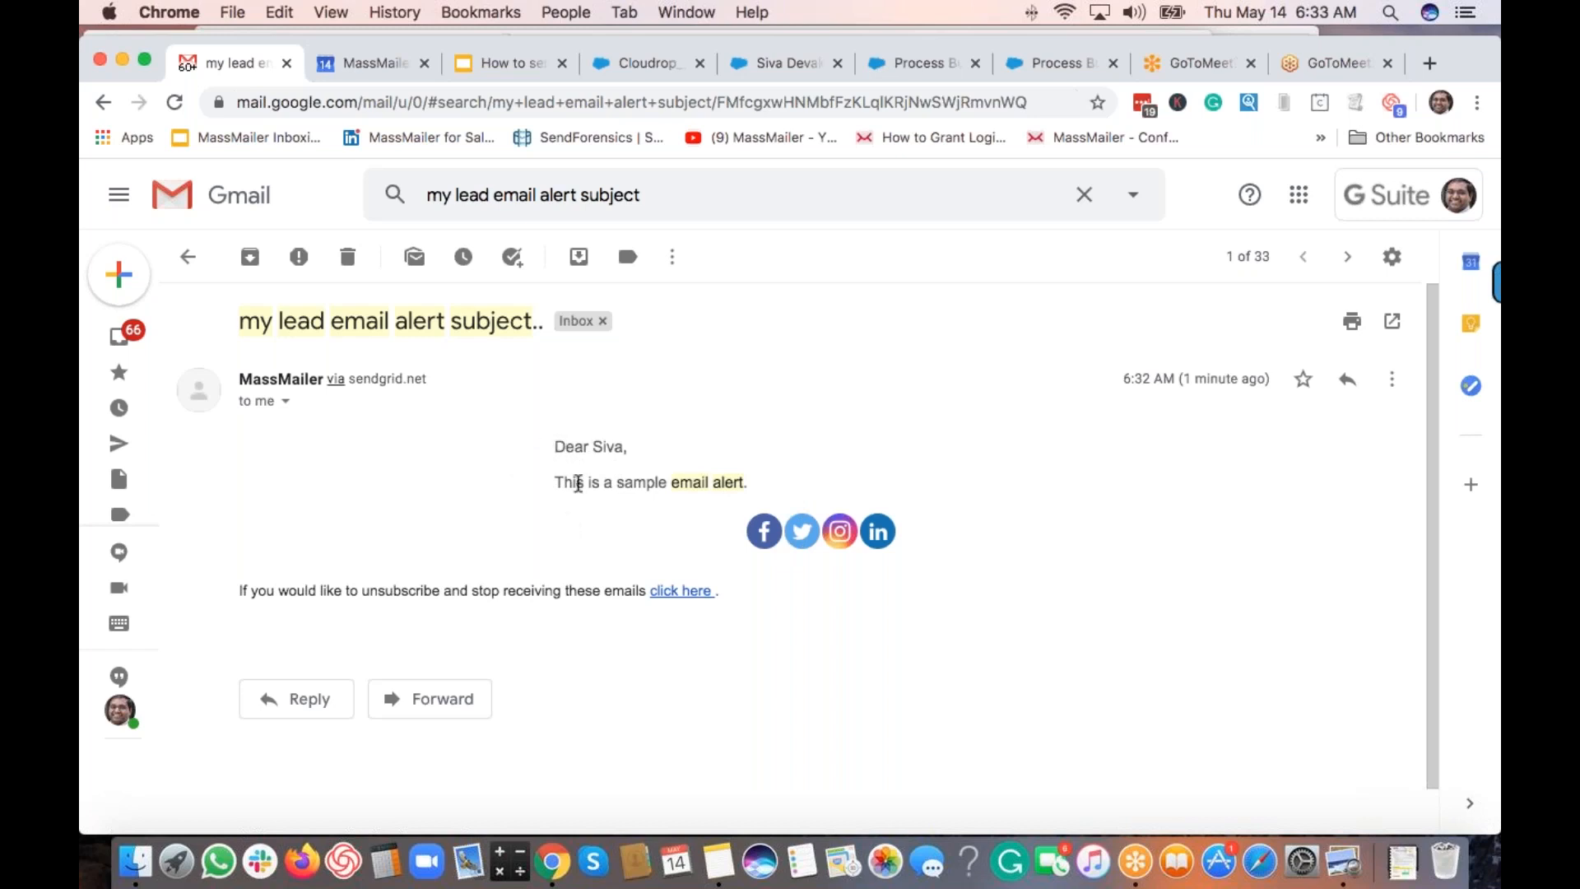
{"action": "left_click_drag", "start_coordinate": [554, 446], "coordinate": [623, 446]}
{"action": "left_click", "coordinate": [617, 504]}
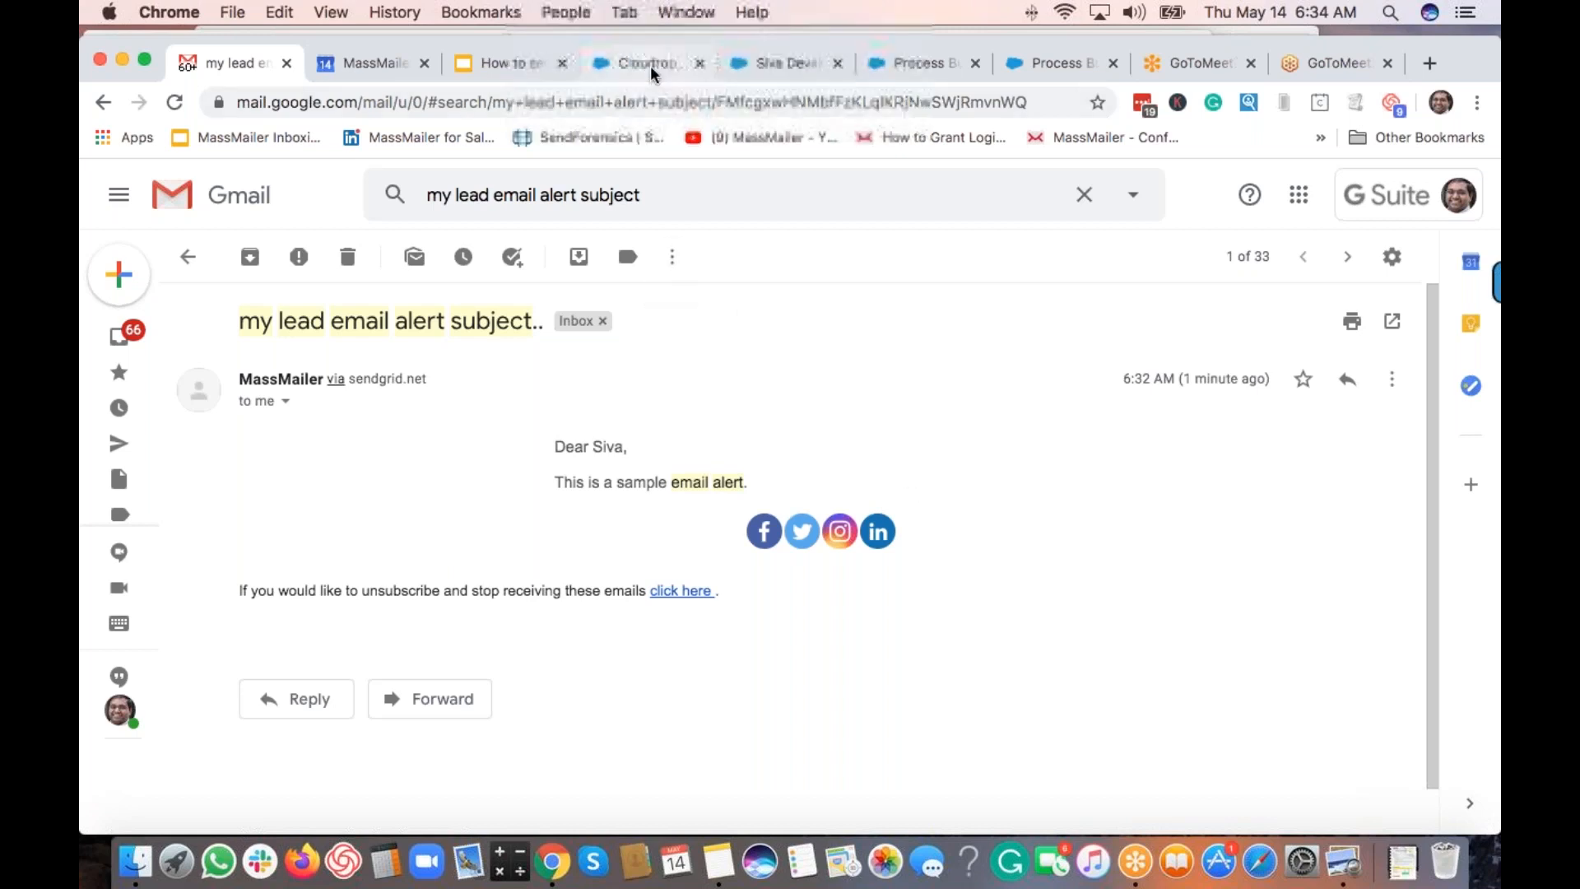
{"action": "left_click", "coordinate": [649, 66]}
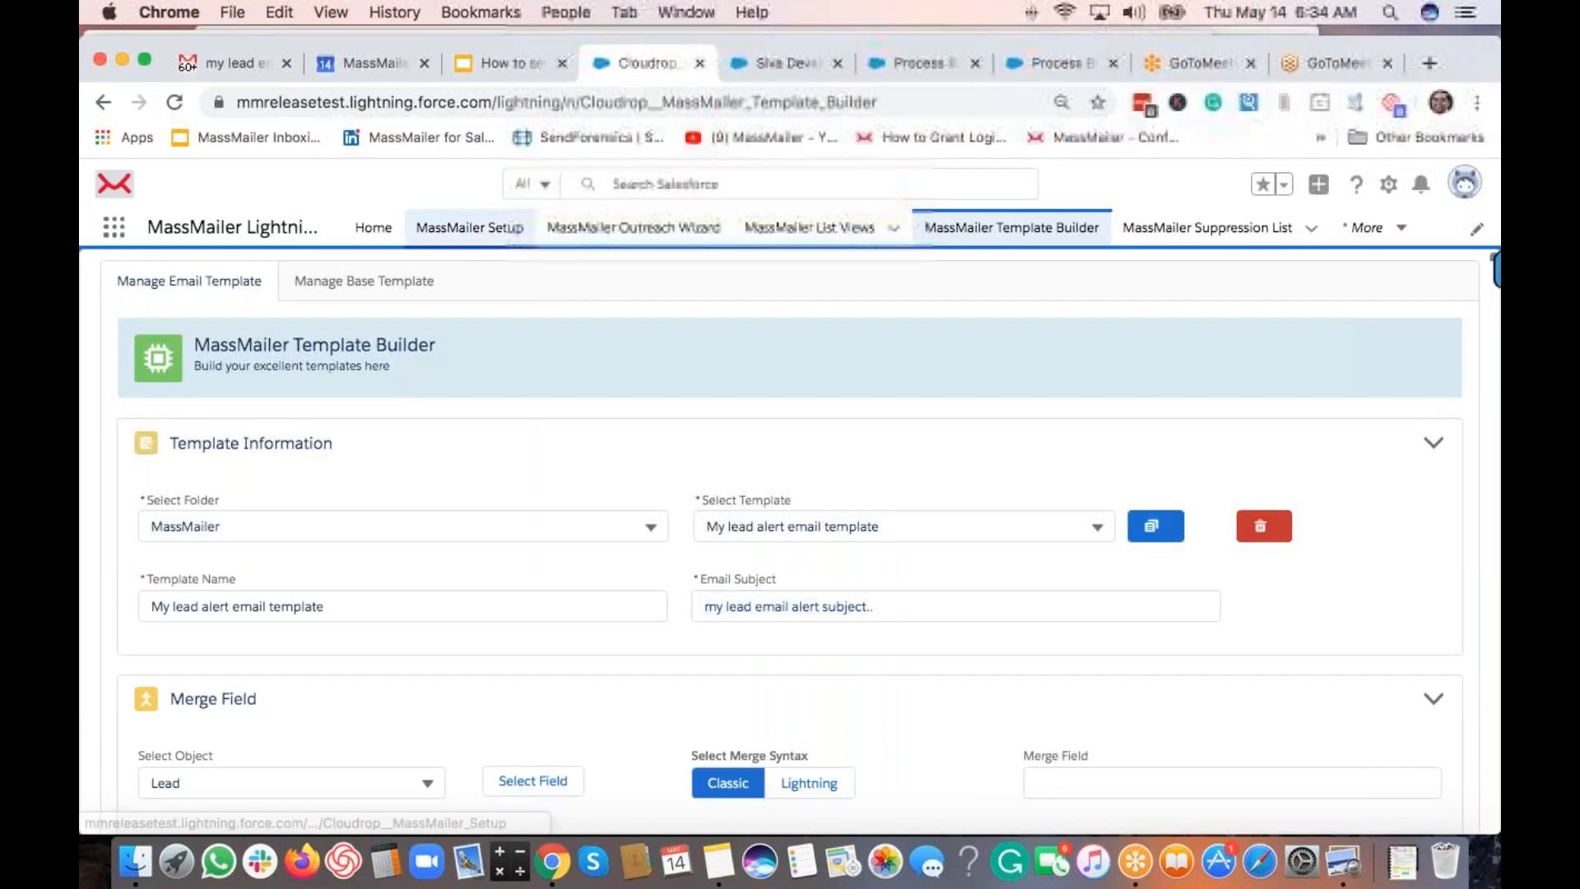
Show MassMailer Setup's Email Settings object list, then the closing slide 'We are here to help!'.
{"action": "left_click", "coordinate": [469, 227]}
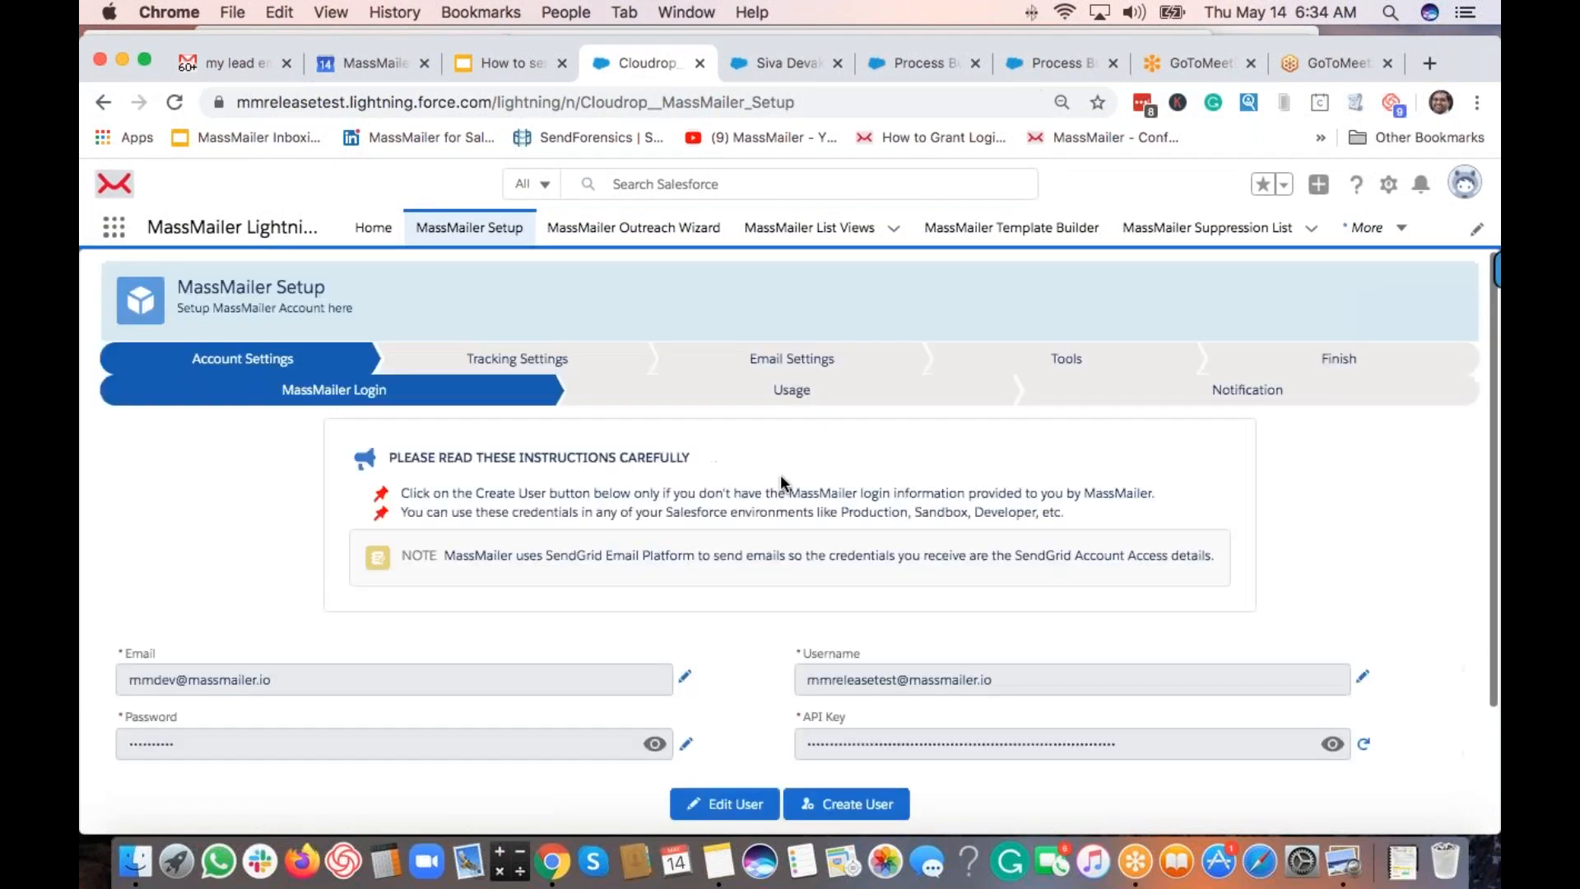
{"action": "left_click", "coordinate": [856, 376]}
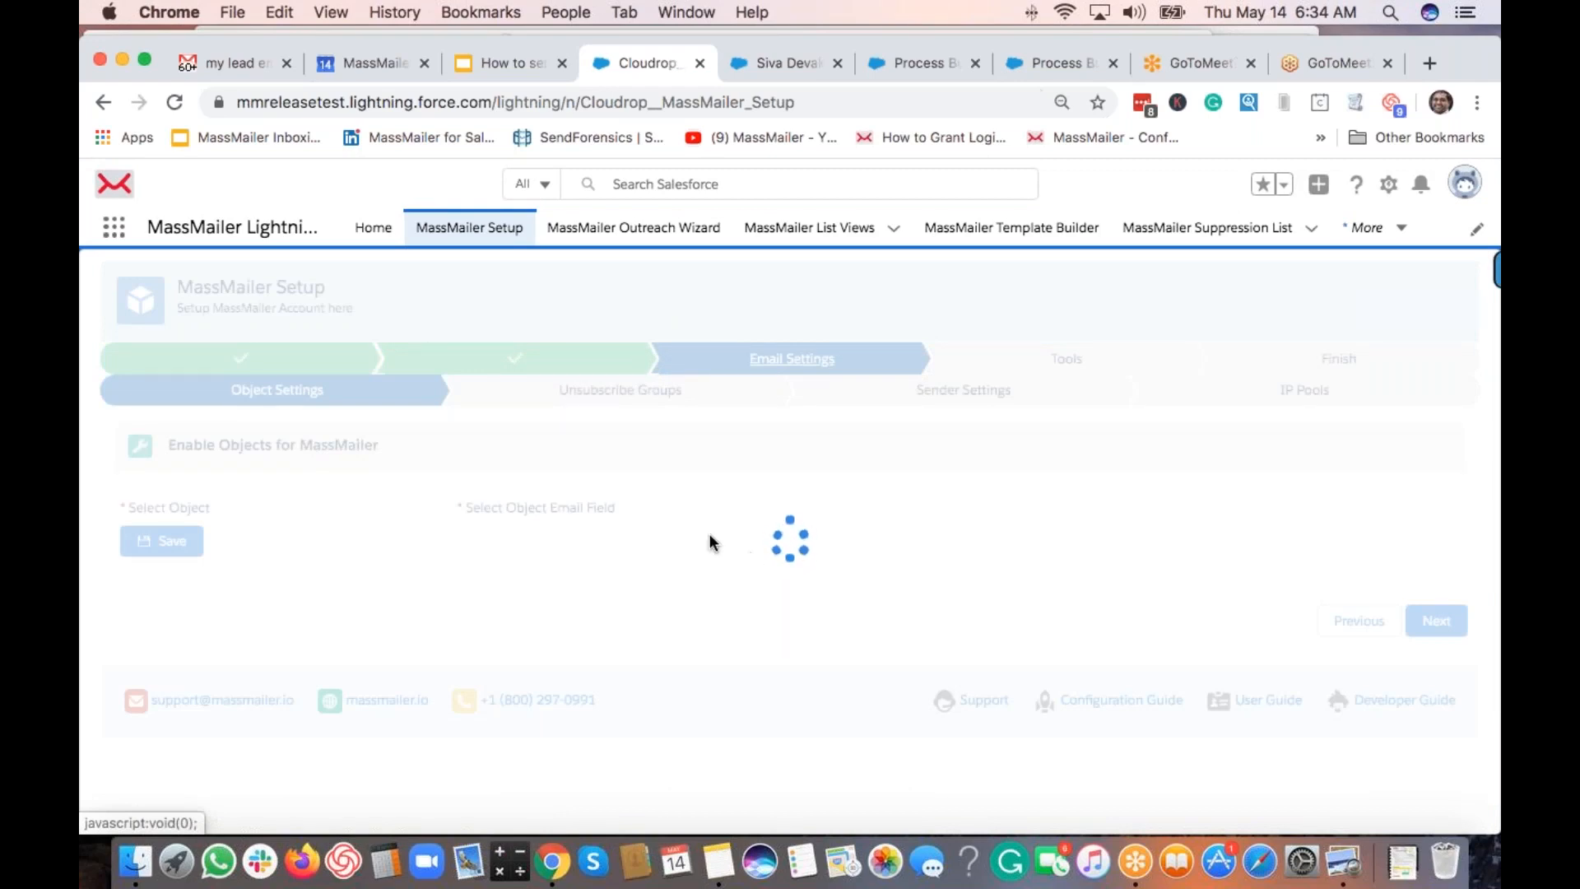
{"action": "scroll", "coordinate": [975, 566], "scroll_direction": "down", "scroll_amount": 3}
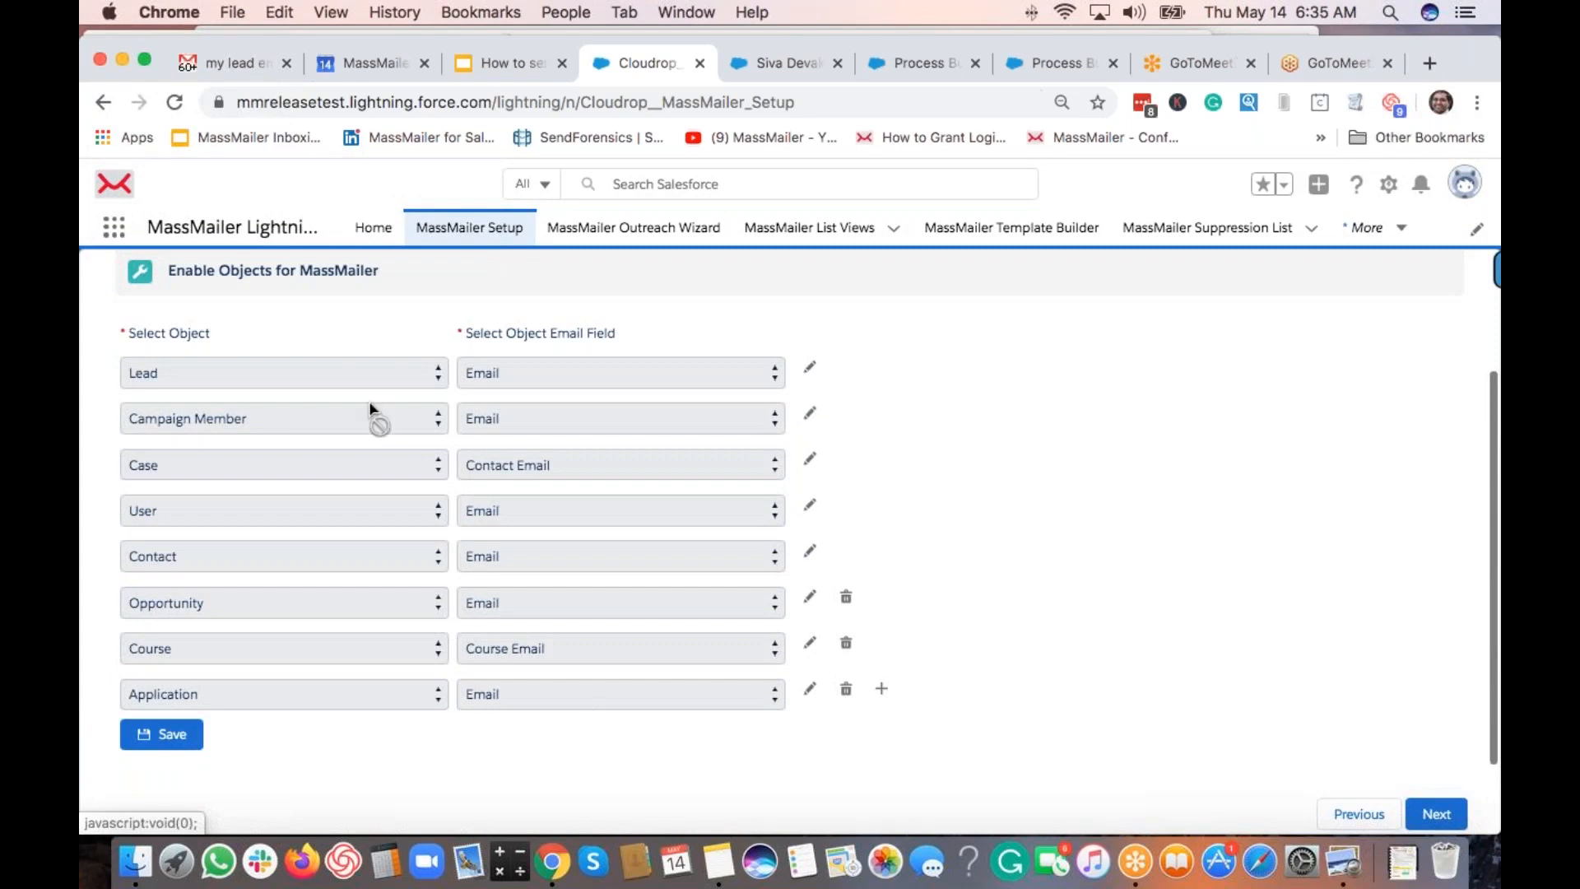
{"action": "scroll", "coordinate": [466, 286], "scroll_direction": "up", "scroll_amount": 3}
{"action": "scroll", "coordinate": [644, 512], "scroll_direction": "down", "scroll_amount": 3}
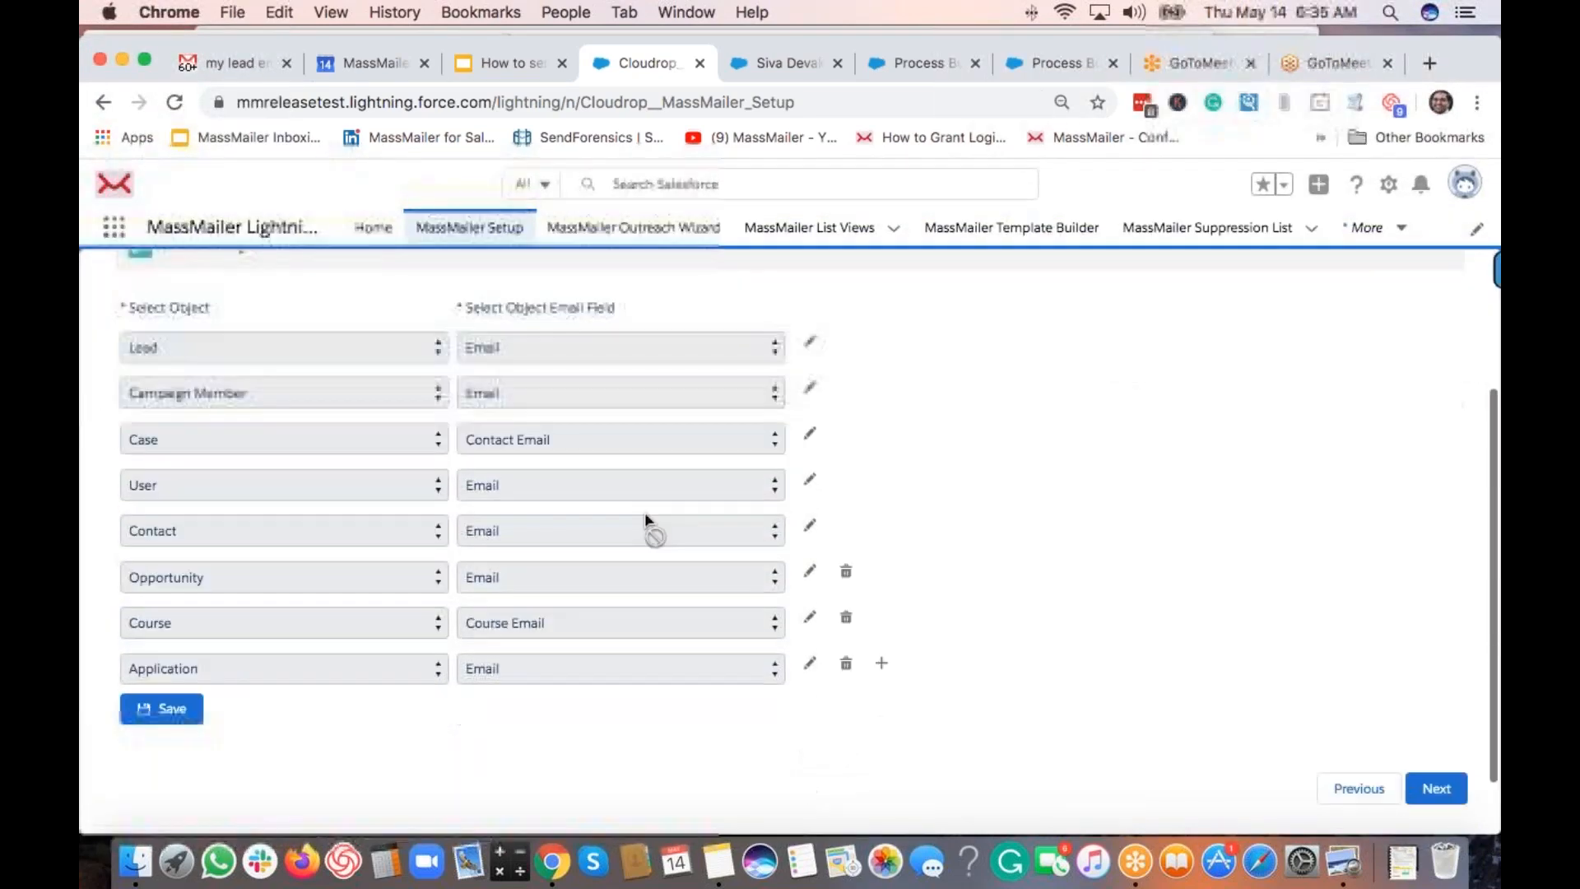
{"action": "scroll", "coordinate": [576, 494], "scroll_direction": "up", "scroll_amount": 1}
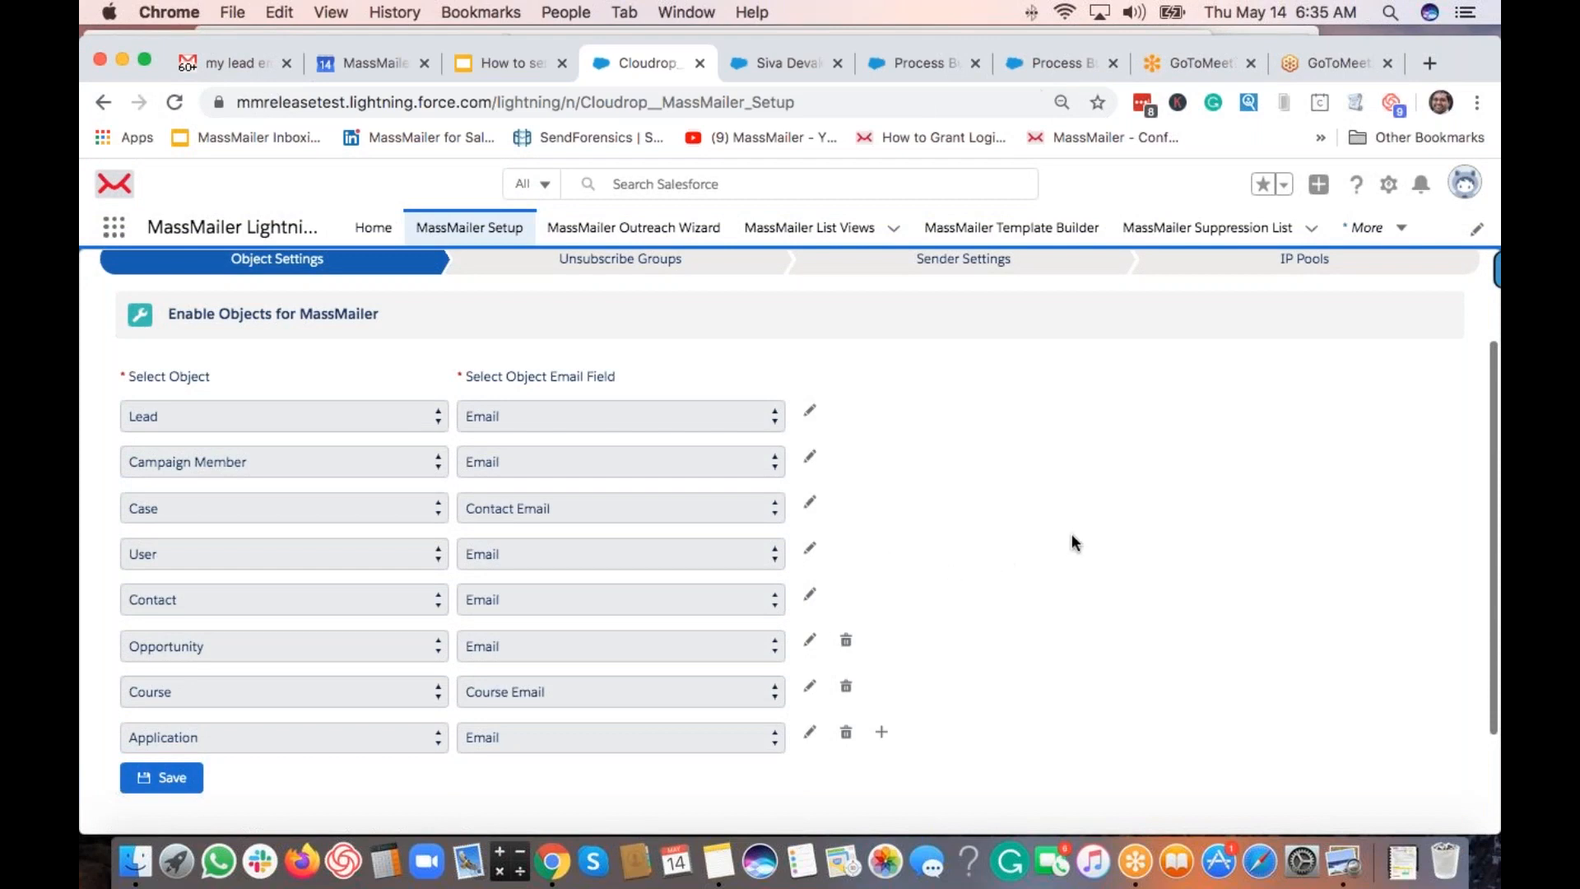
{"action": "scroll", "coordinate": [1071, 543], "scroll_direction": "up", "scroll_amount": 1}
{"action": "scroll", "coordinate": [1072, 537], "scroll_direction": "up", "scroll_amount": 1}
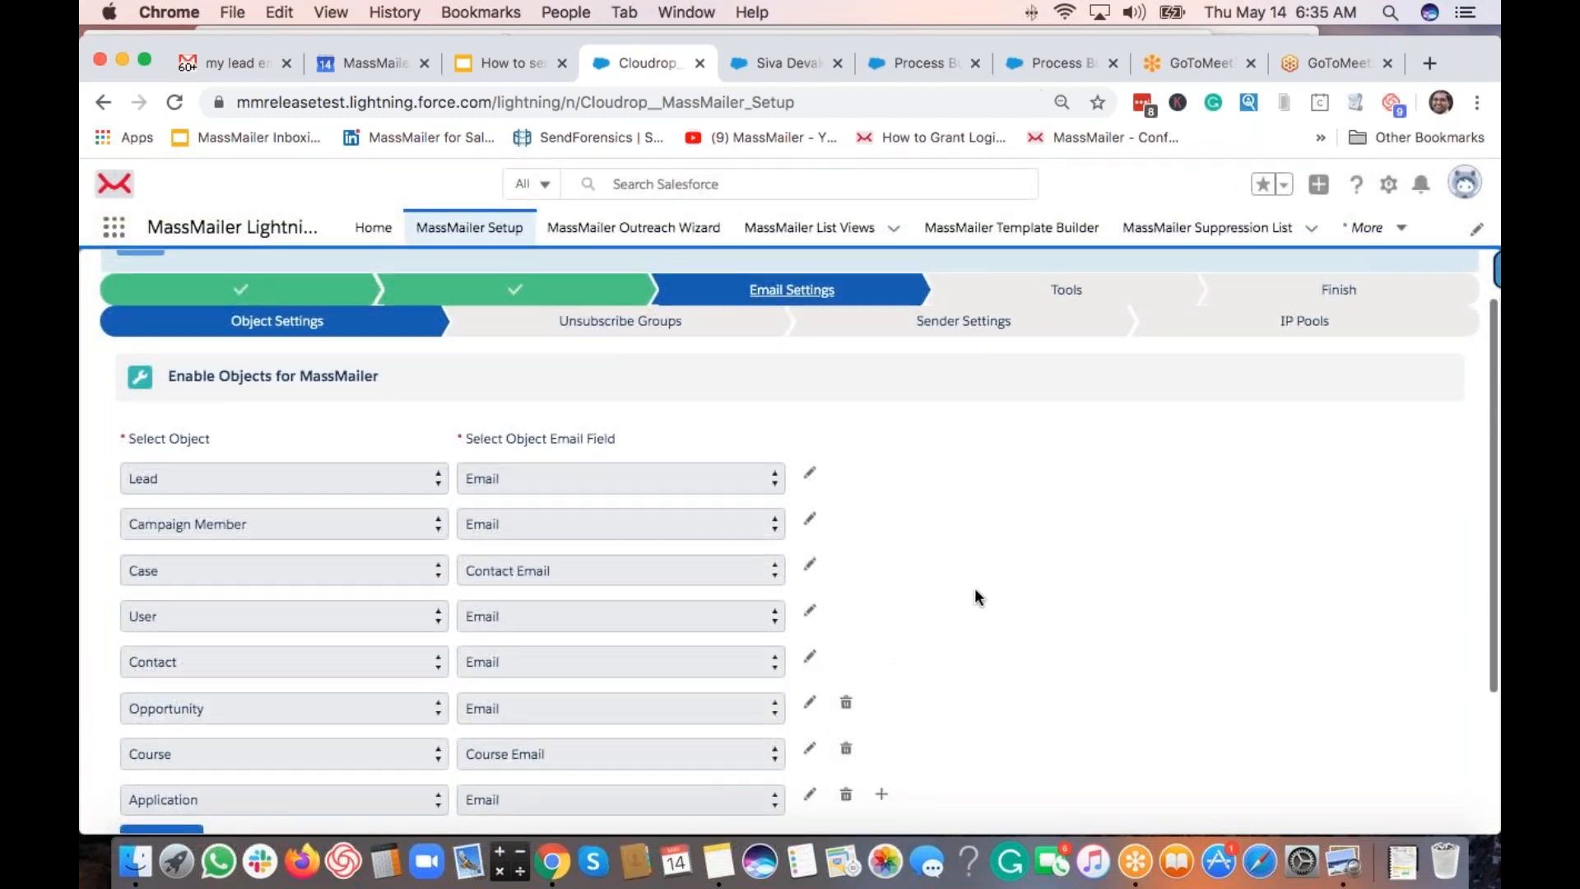
{"action": "scroll", "coordinate": [1053, 626], "scroll_direction": "up", "scroll_amount": 2}
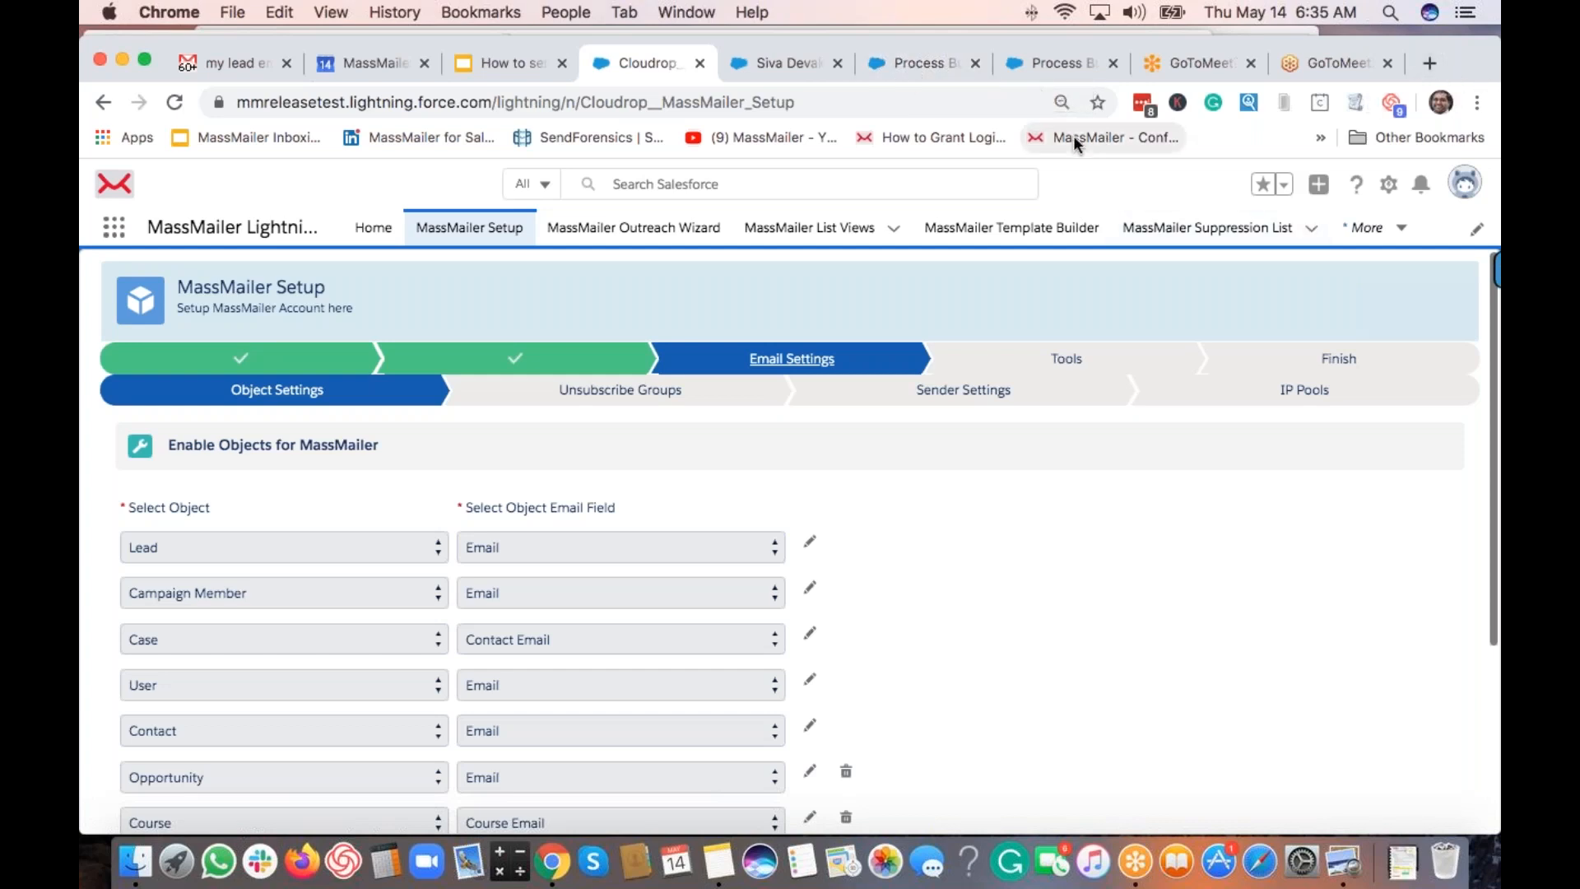
{"action": "left_click", "coordinate": [506, 66]}
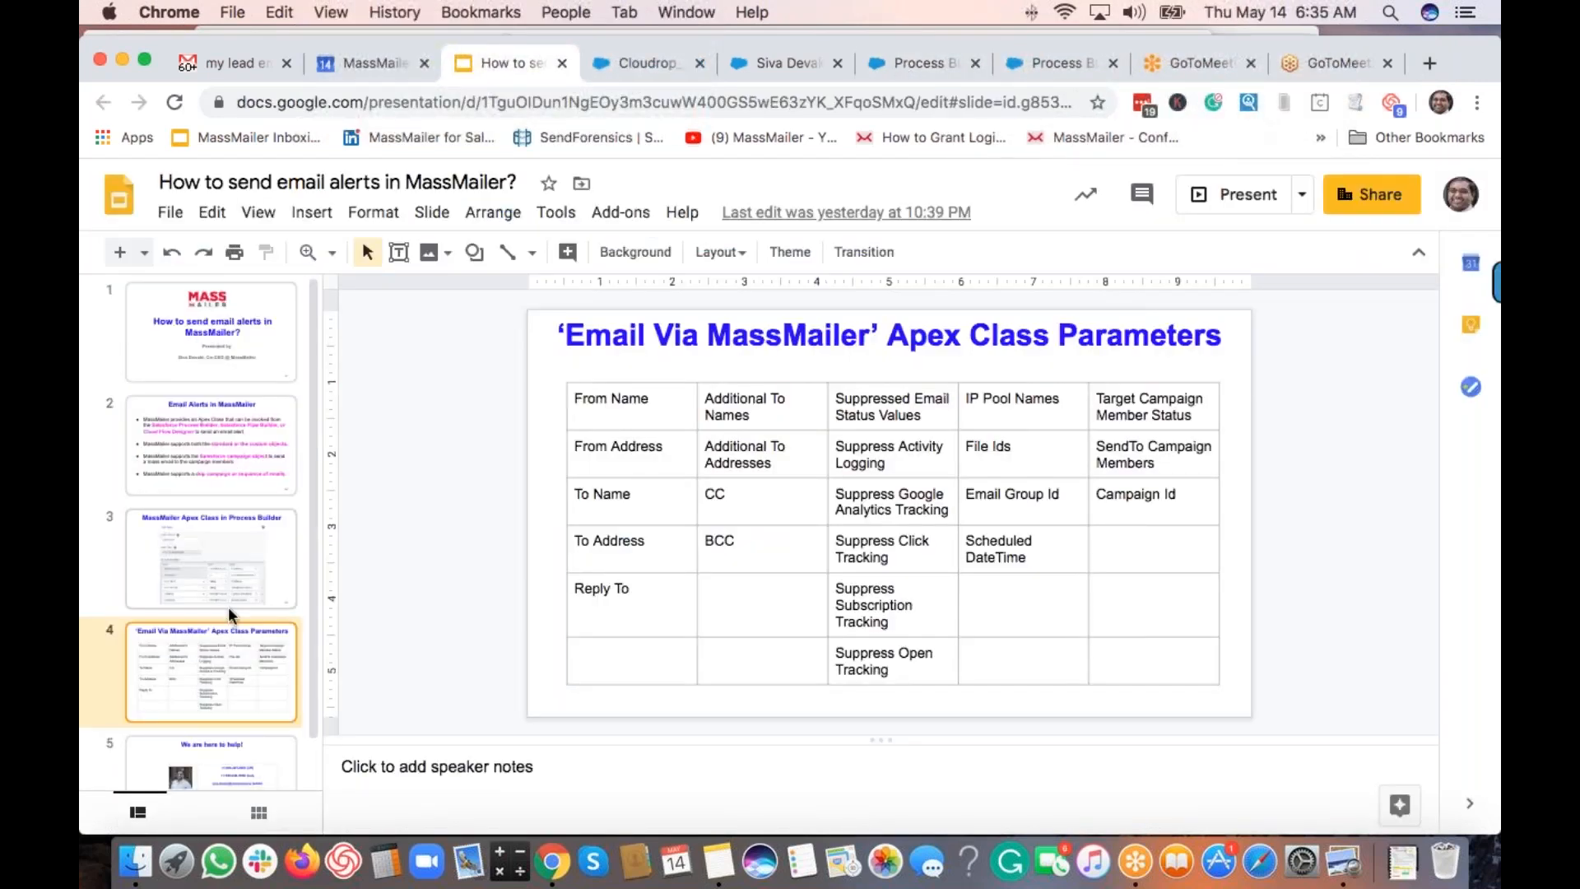
{"action": "key", "text": "Down"}
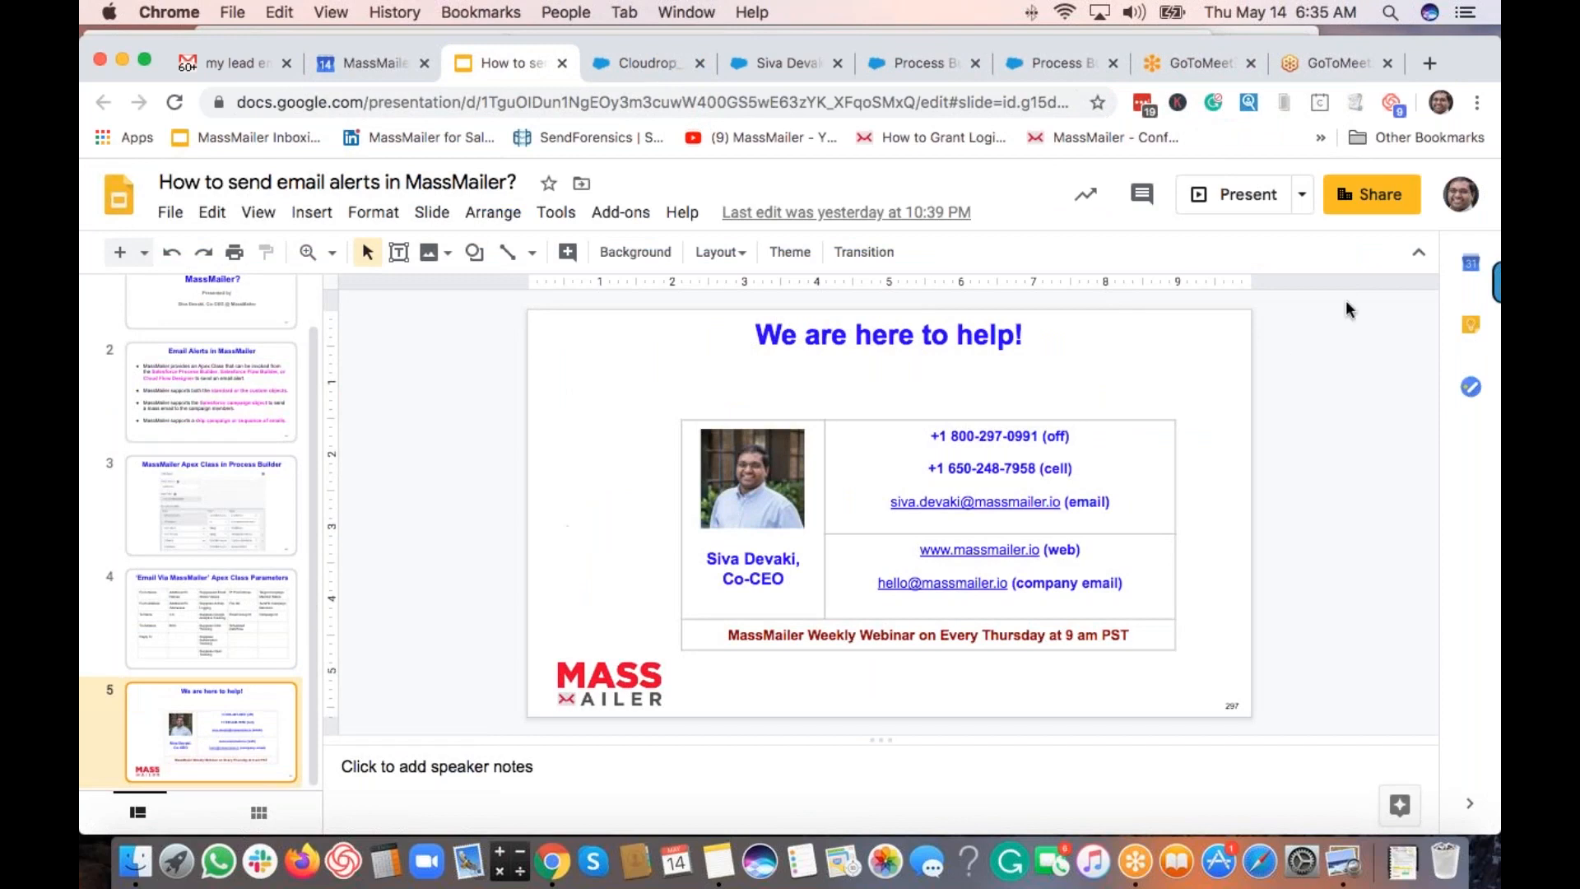